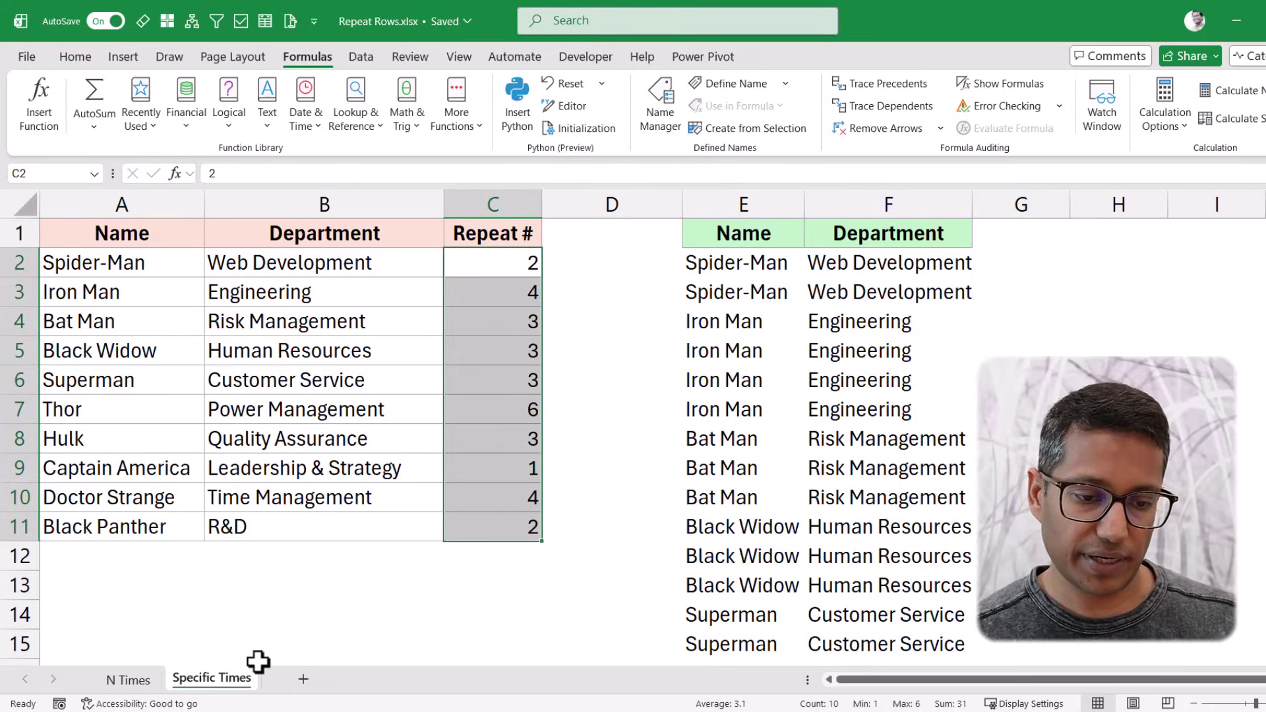
- On the N Times sheet, enter =INDEX(A2:B11,1,1) in cell D2 under the green Name header
left_click(123, 680)
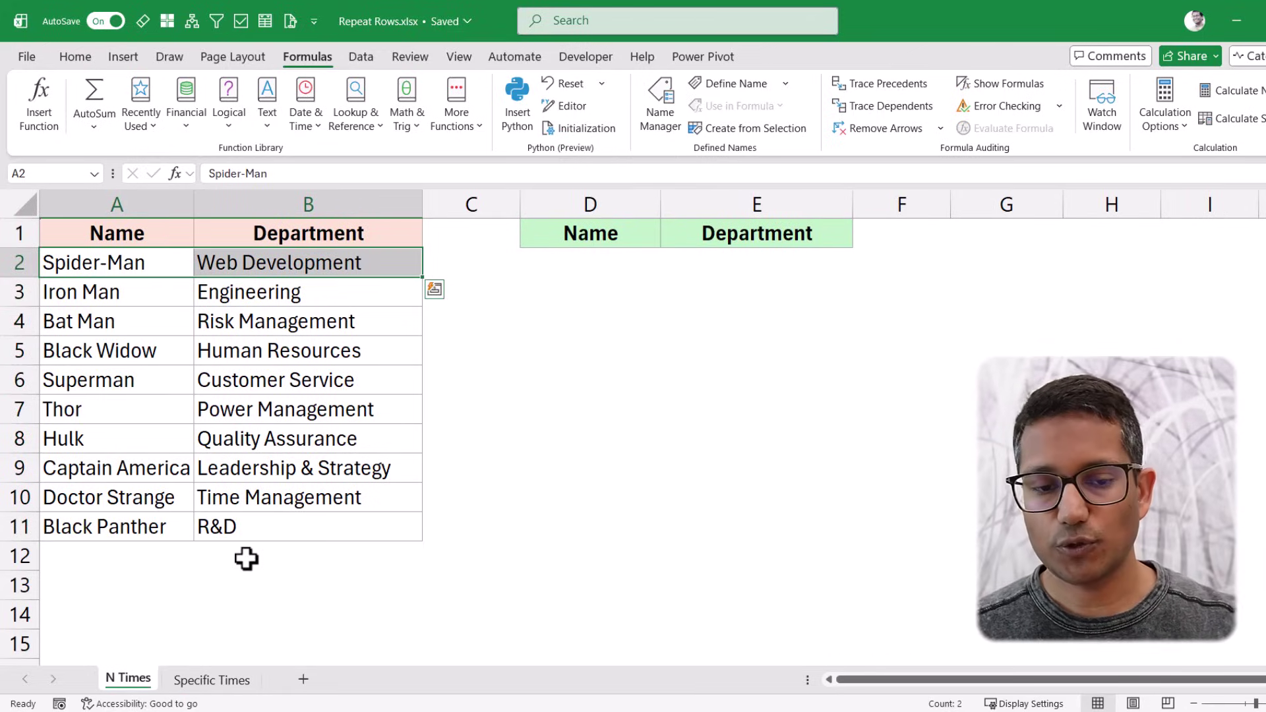
left_click(175, 269)
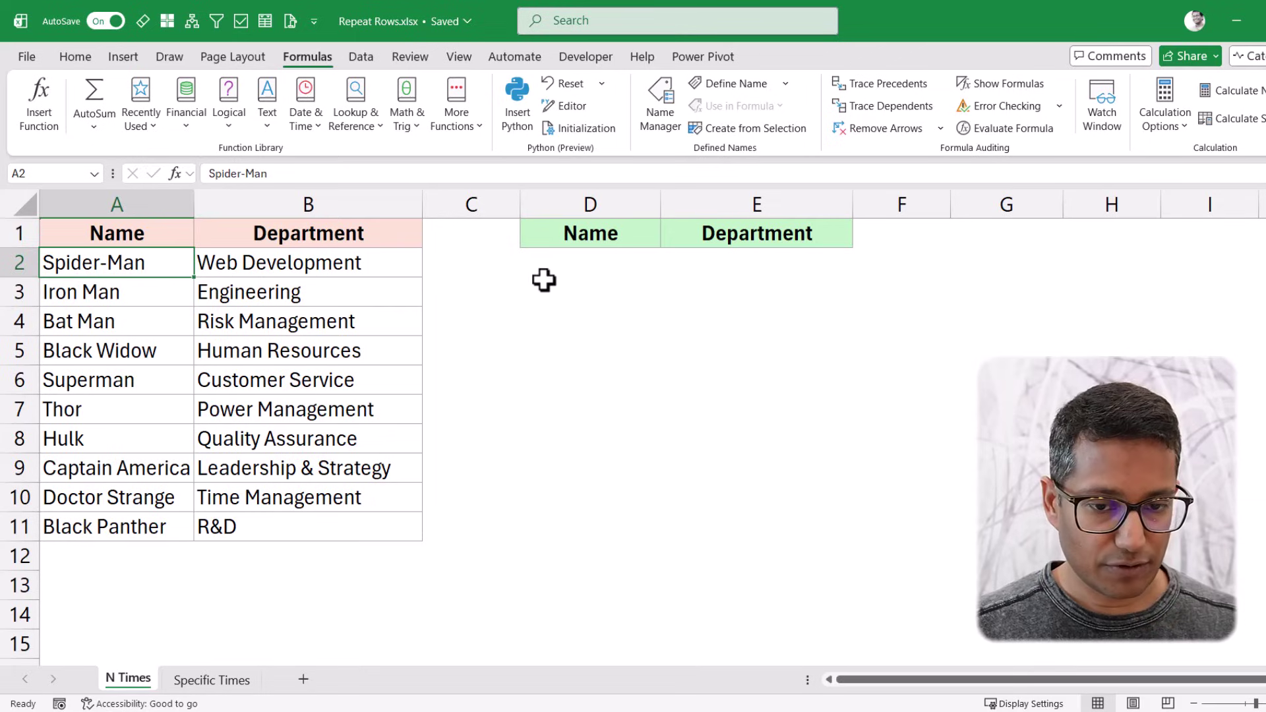
left_click(574, 264)
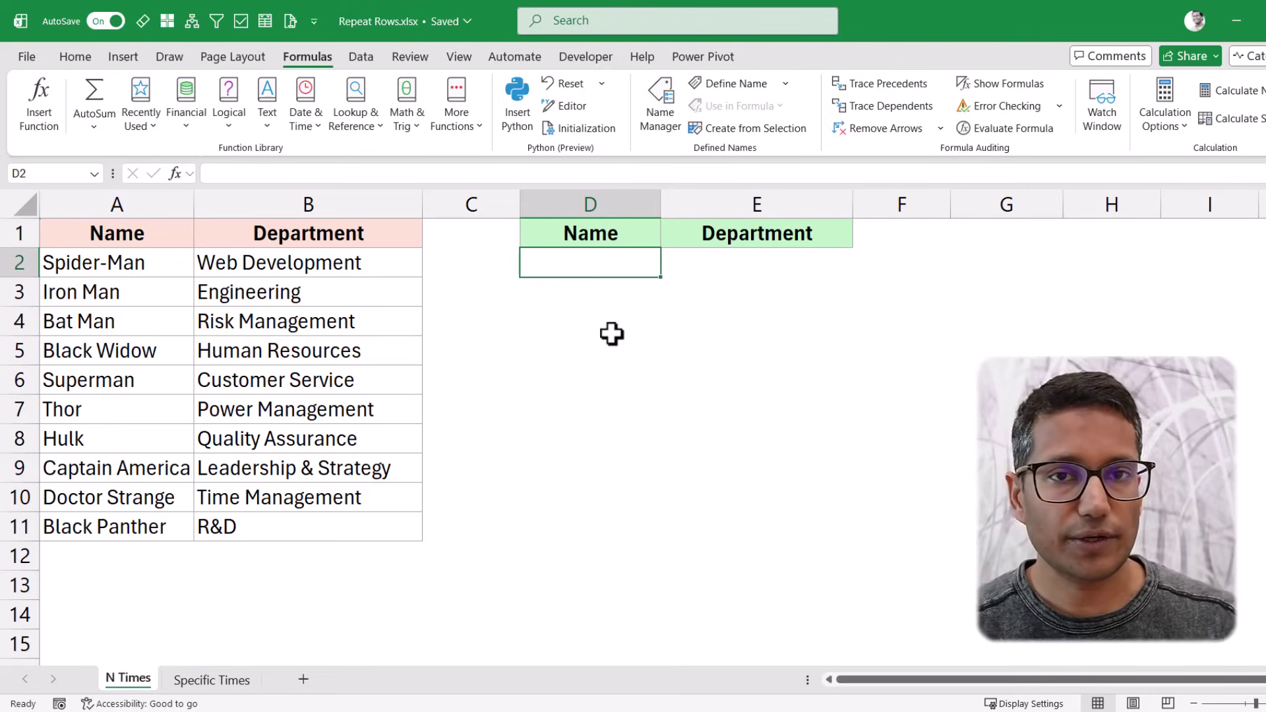
type("=inde")
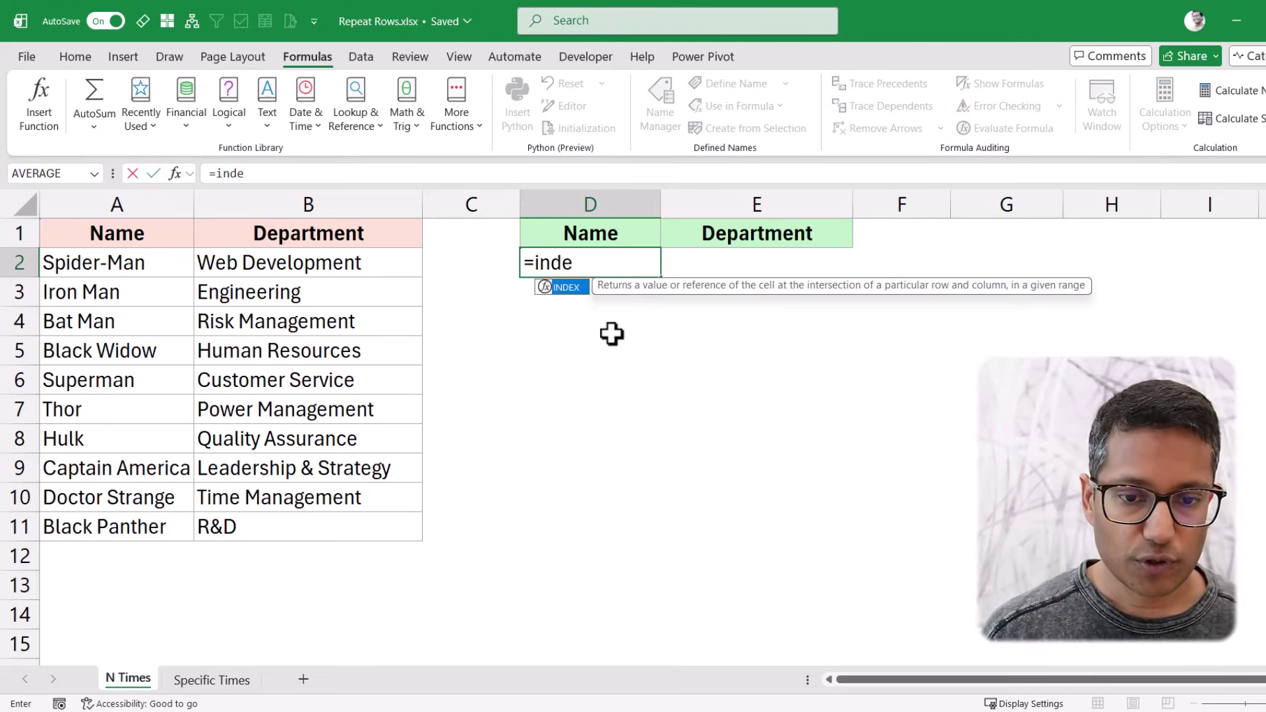
key("Tab")
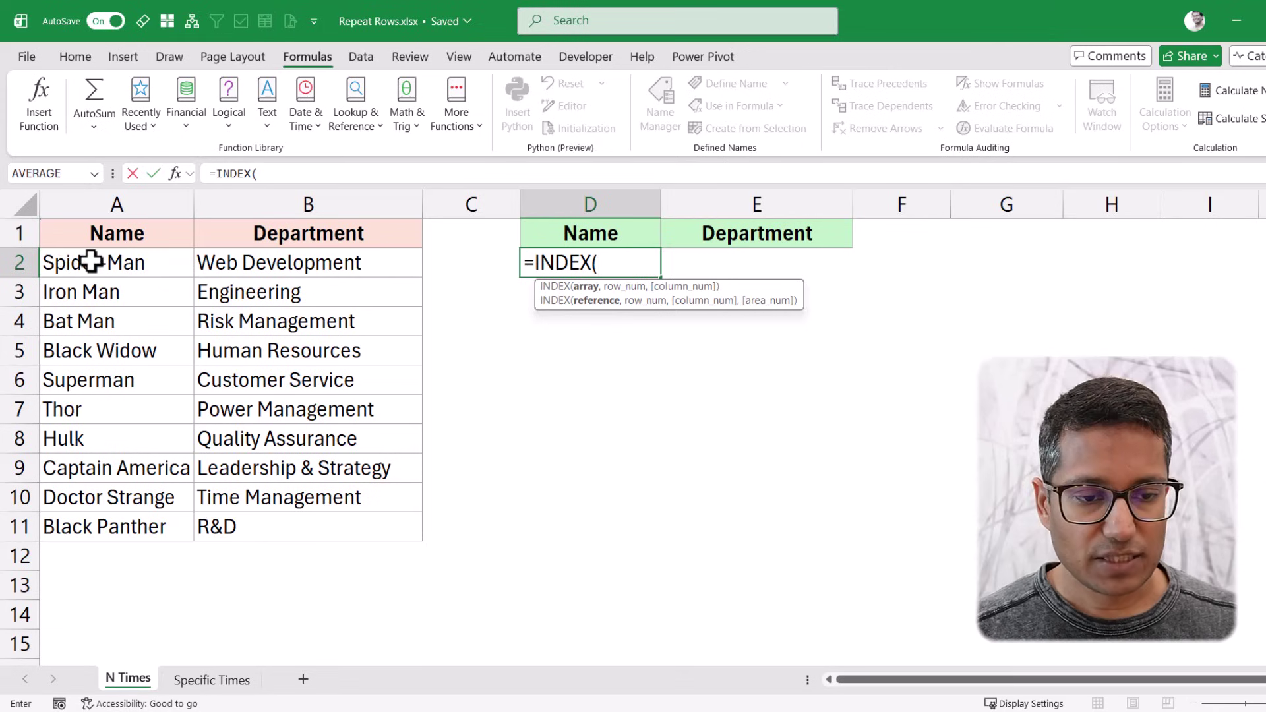
left_click_drag(93, 263, 254, 518)
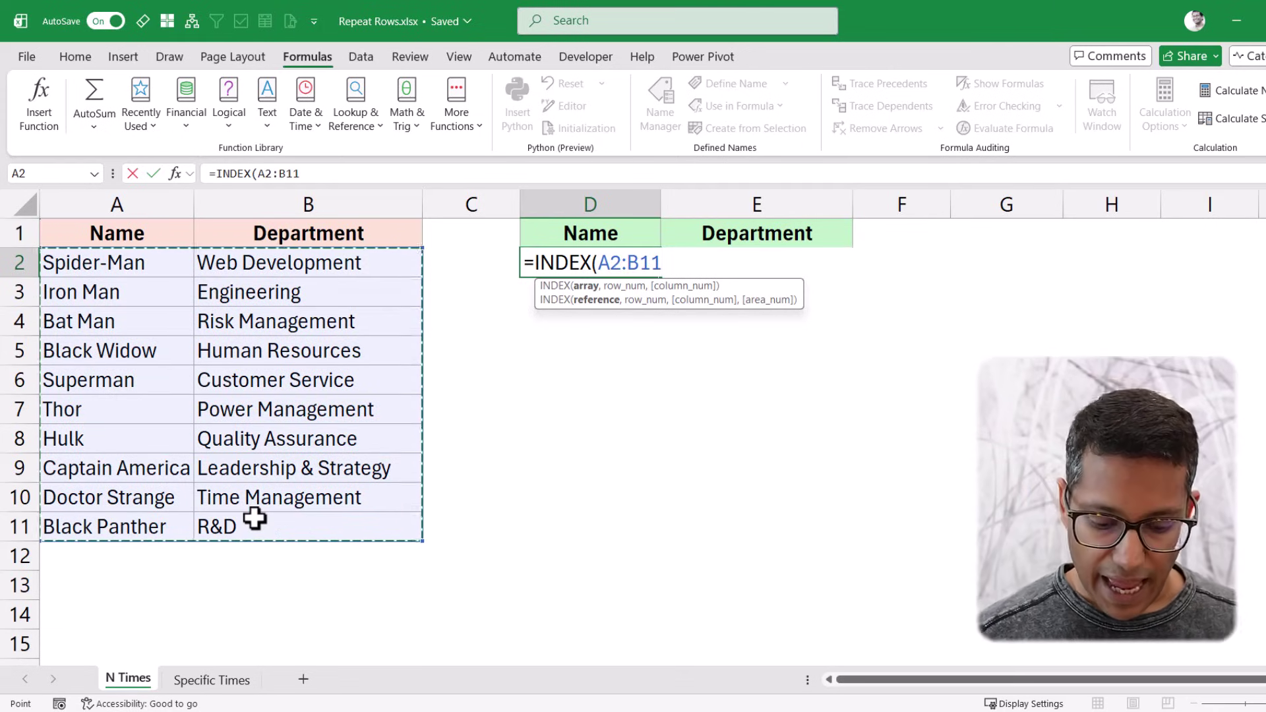
type(",")
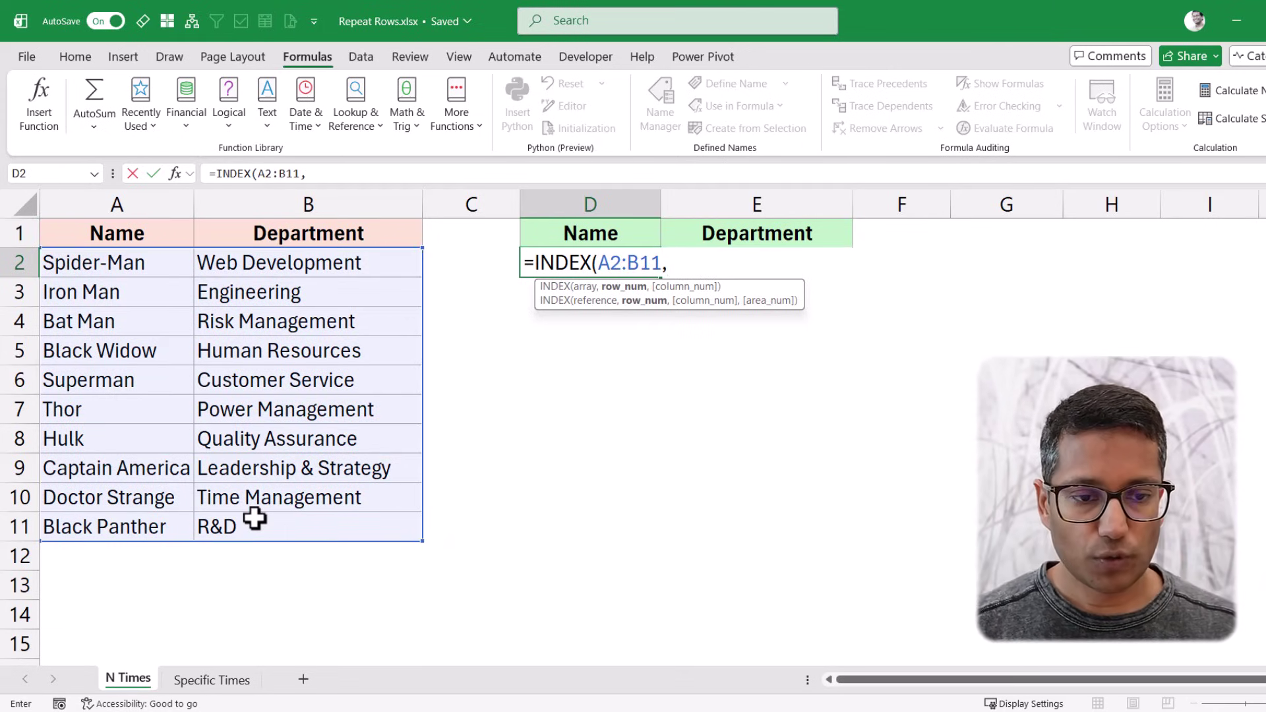
type("1")
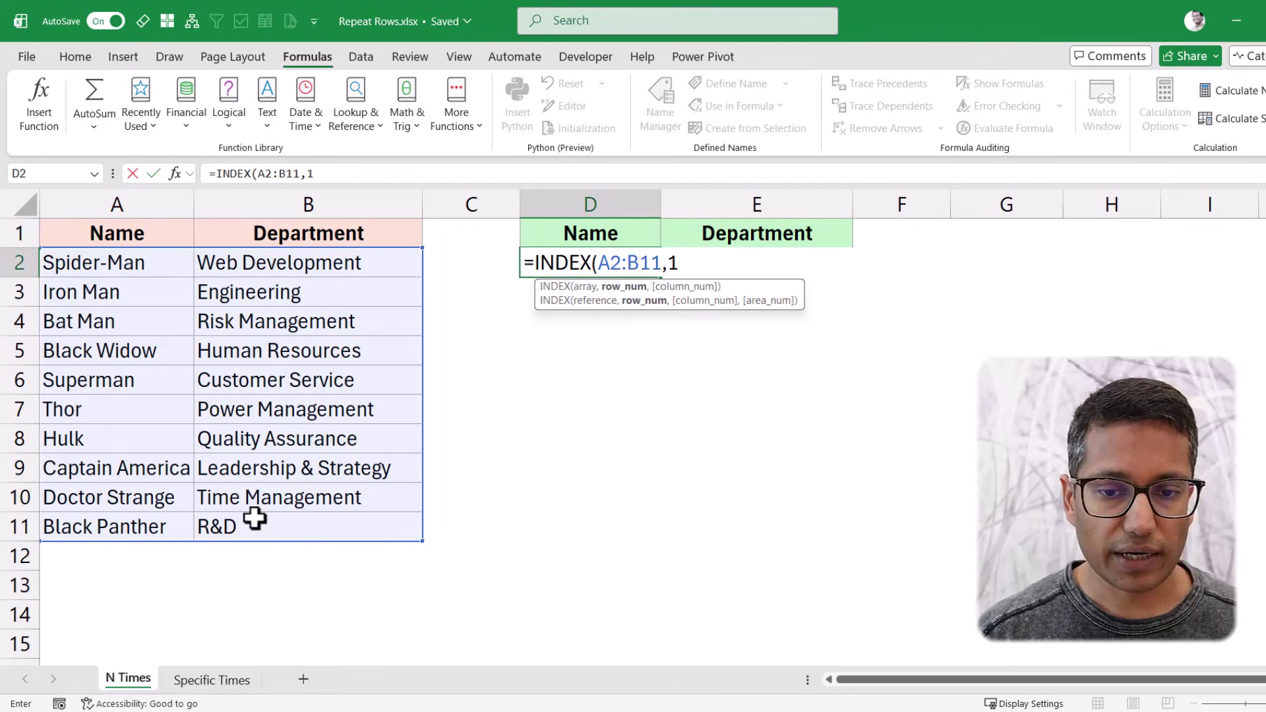
type(",1")
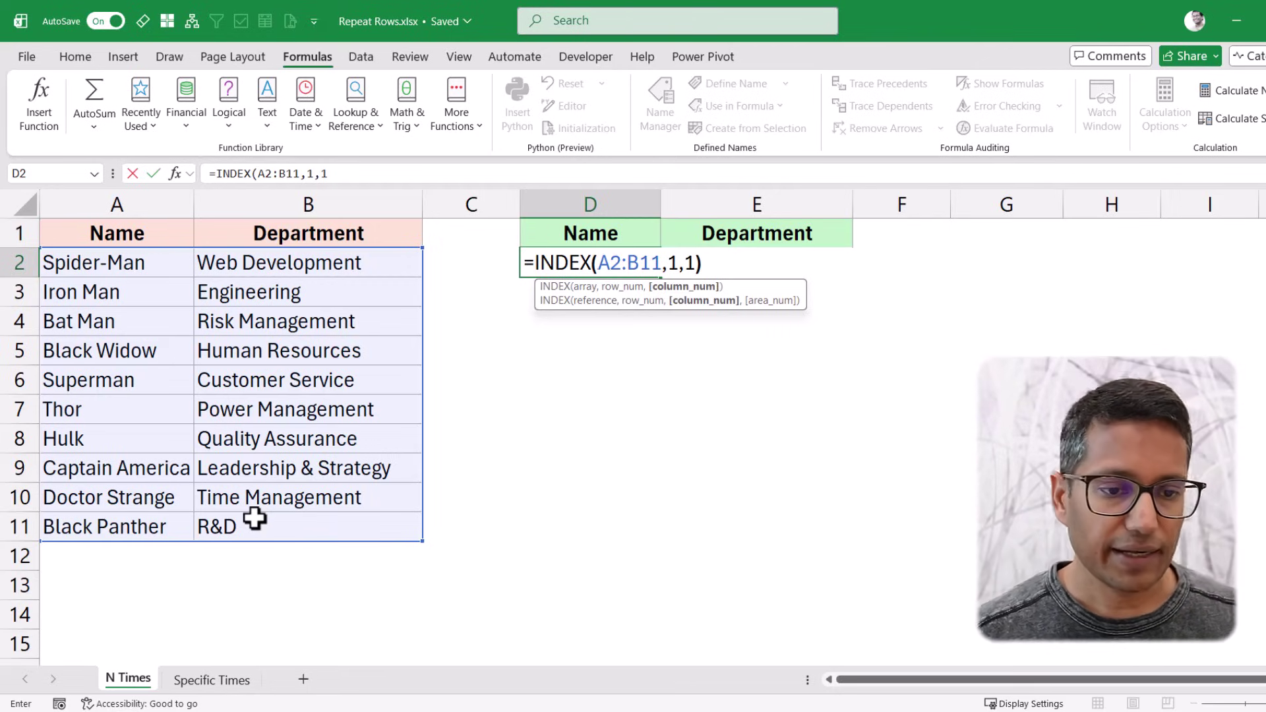
type(")")
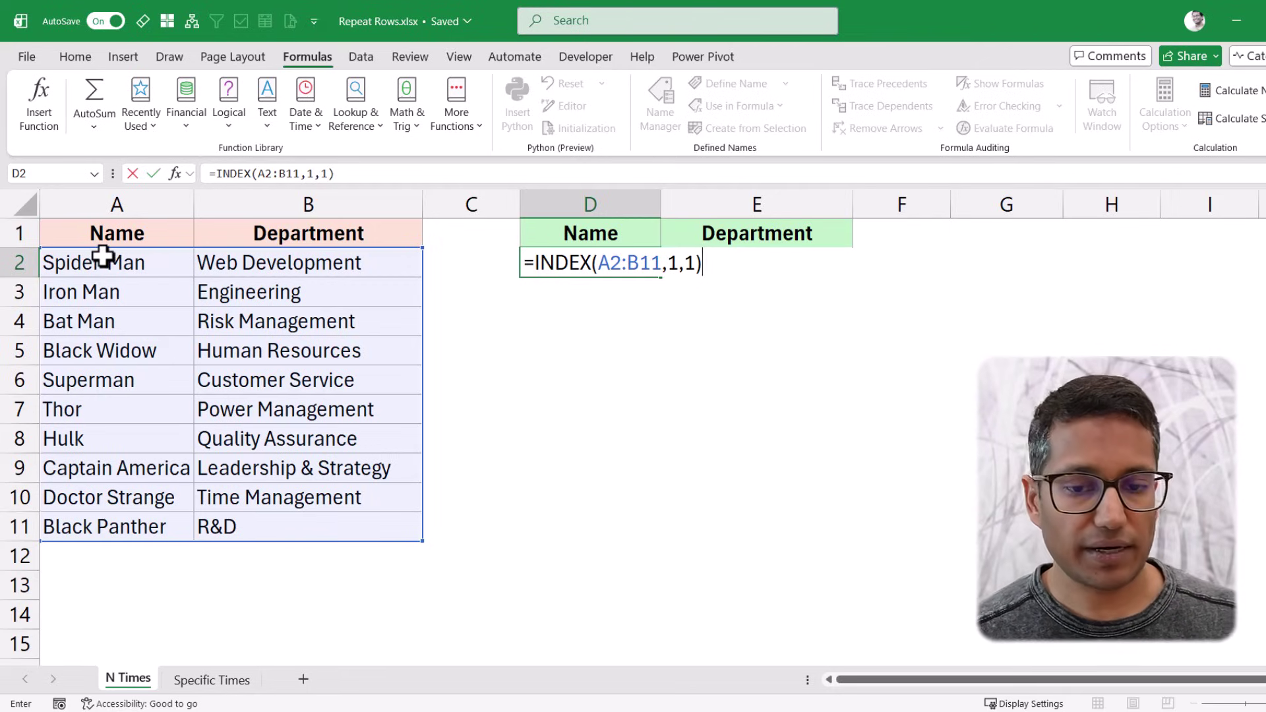
key("Return")
key("Up")
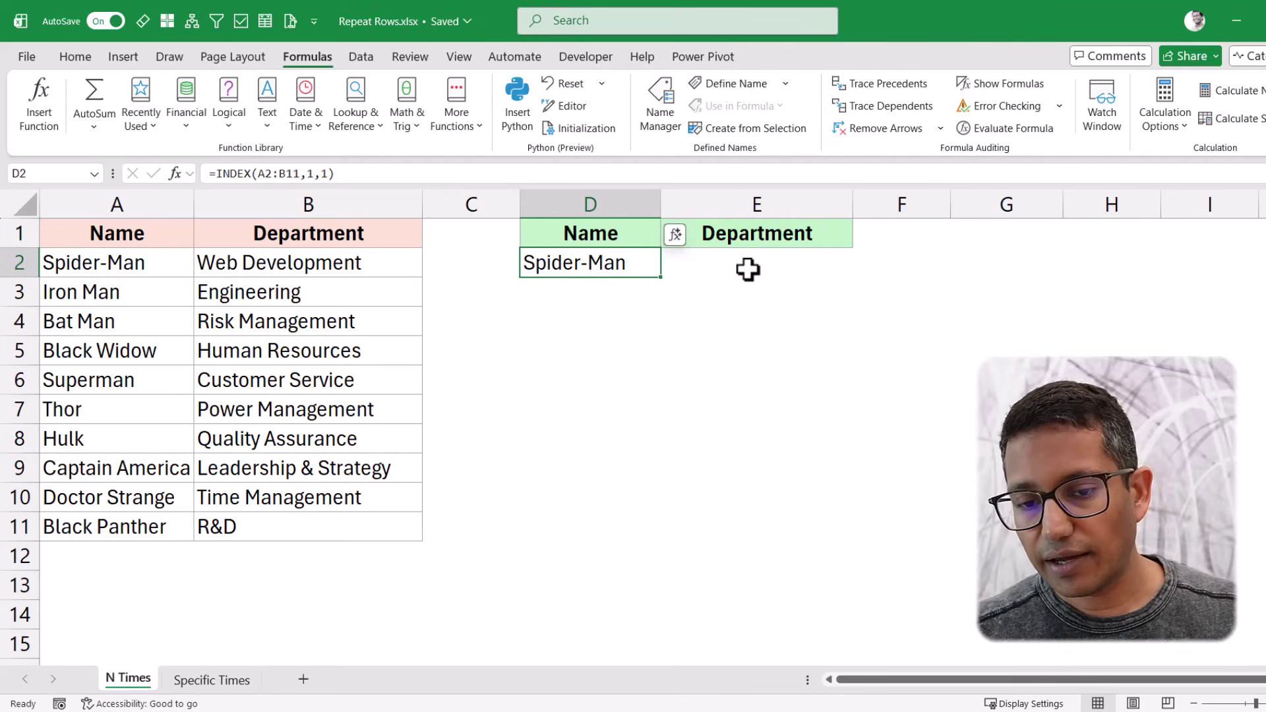
- Replace the column number in D2's INDEX formula with the array {1,2} to return both name and department
key("F2")
left_click(686, 264)
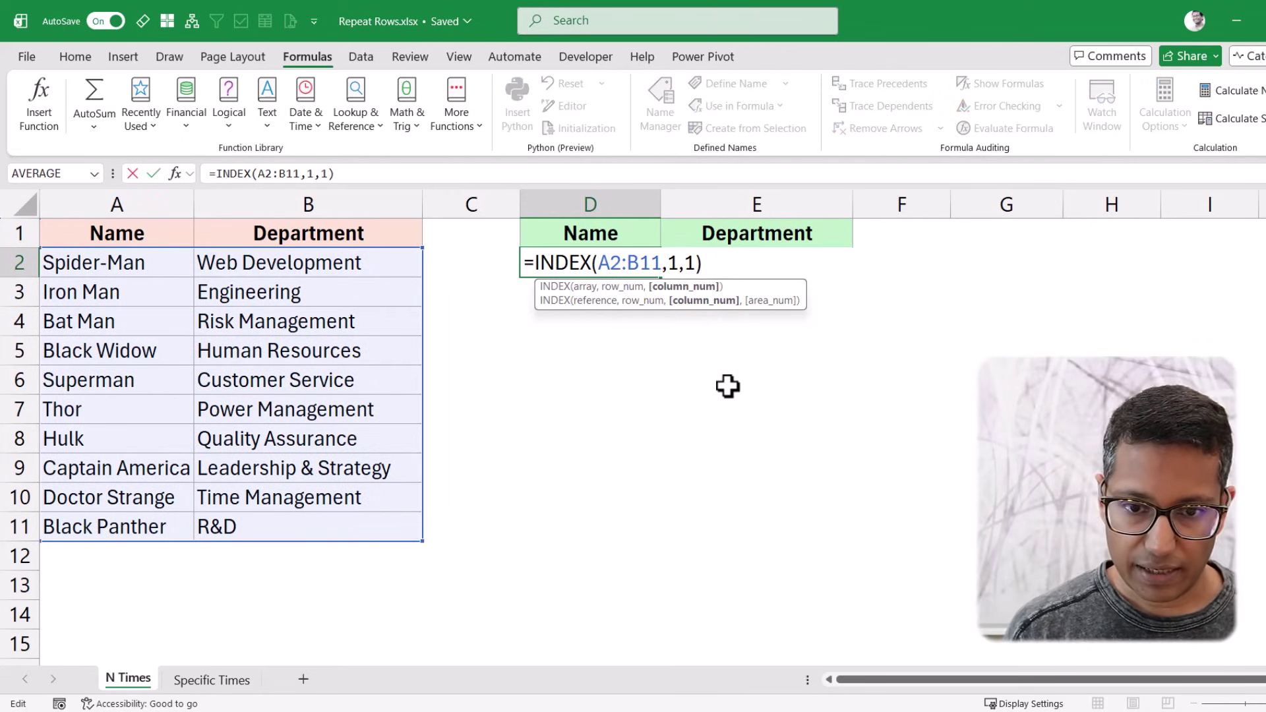
type("{1,2")
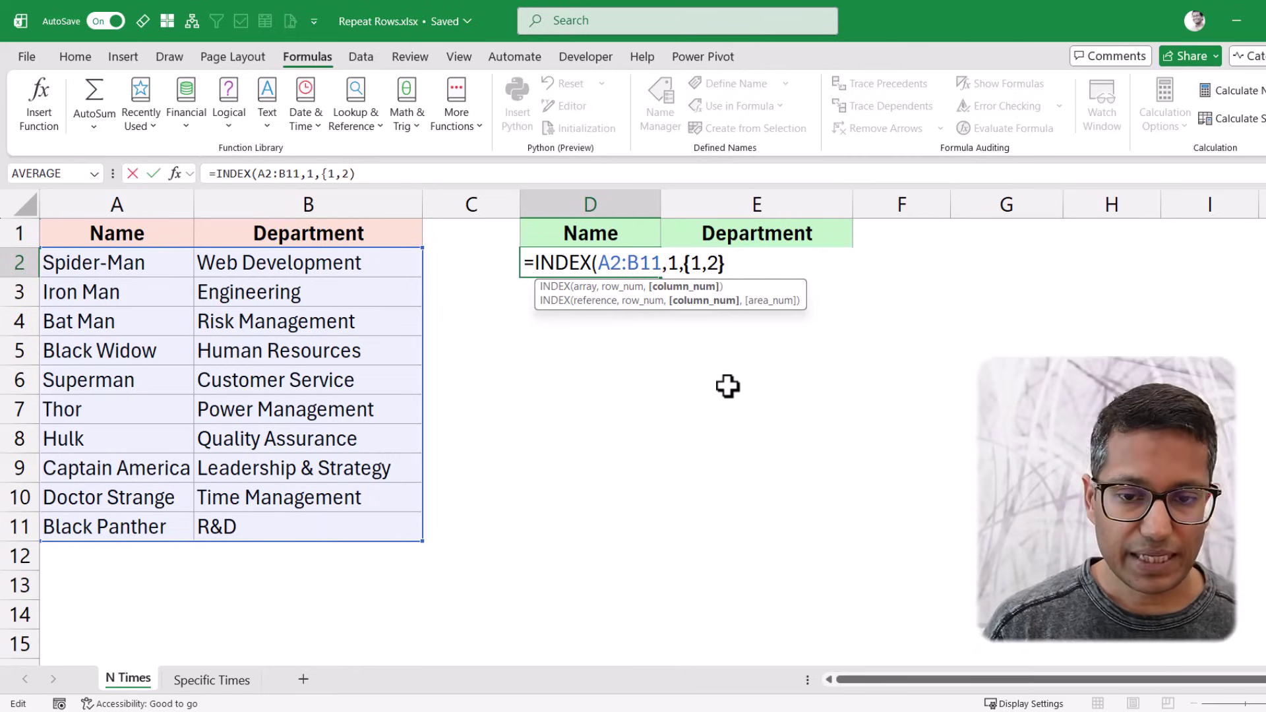
type("}")
key("Return")
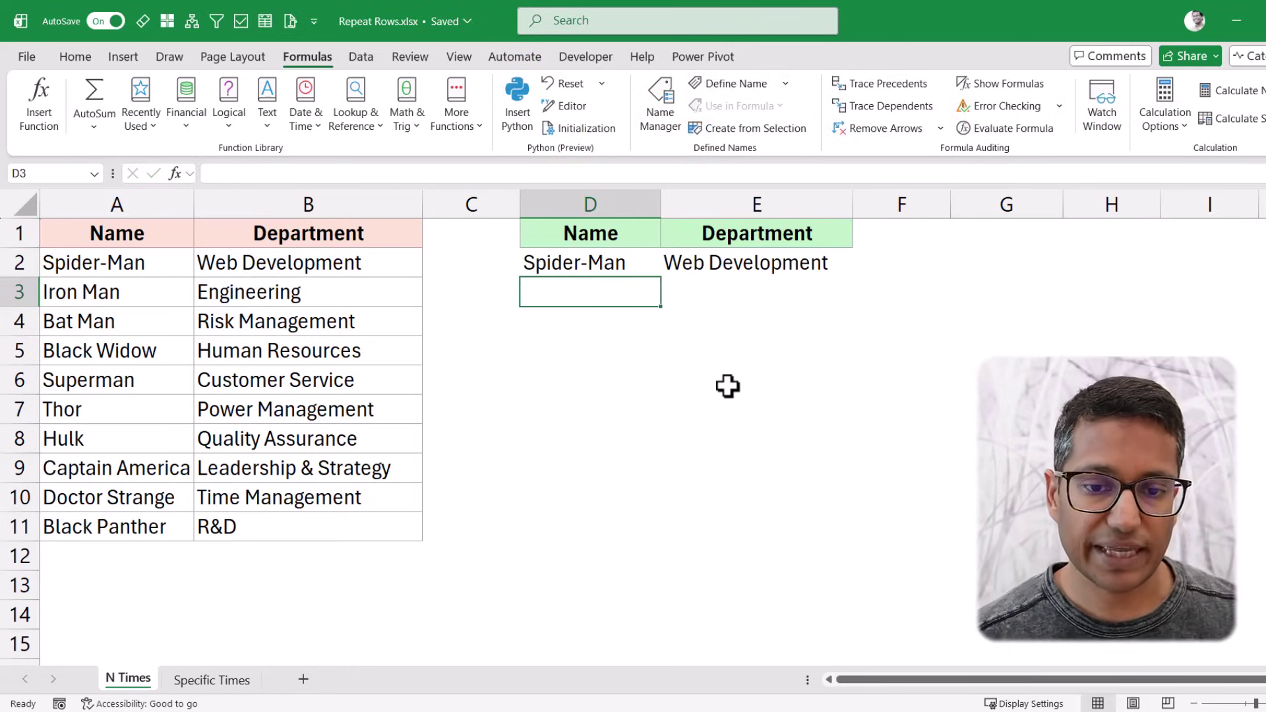
left_click_drag(610, 263, 707, 260)
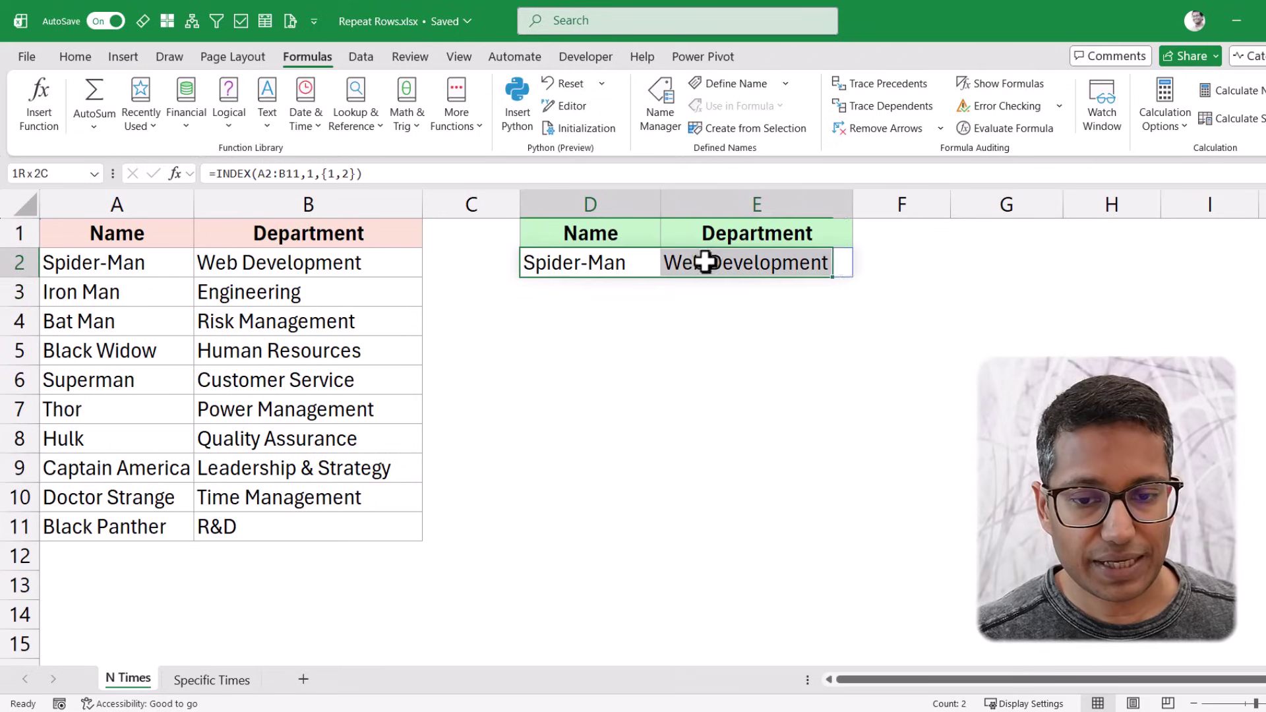
- Replace the column argument of D2's INDEX formula with SEQUENCE(1,COLUMNS(A2:B11))
double_click(652, 264)
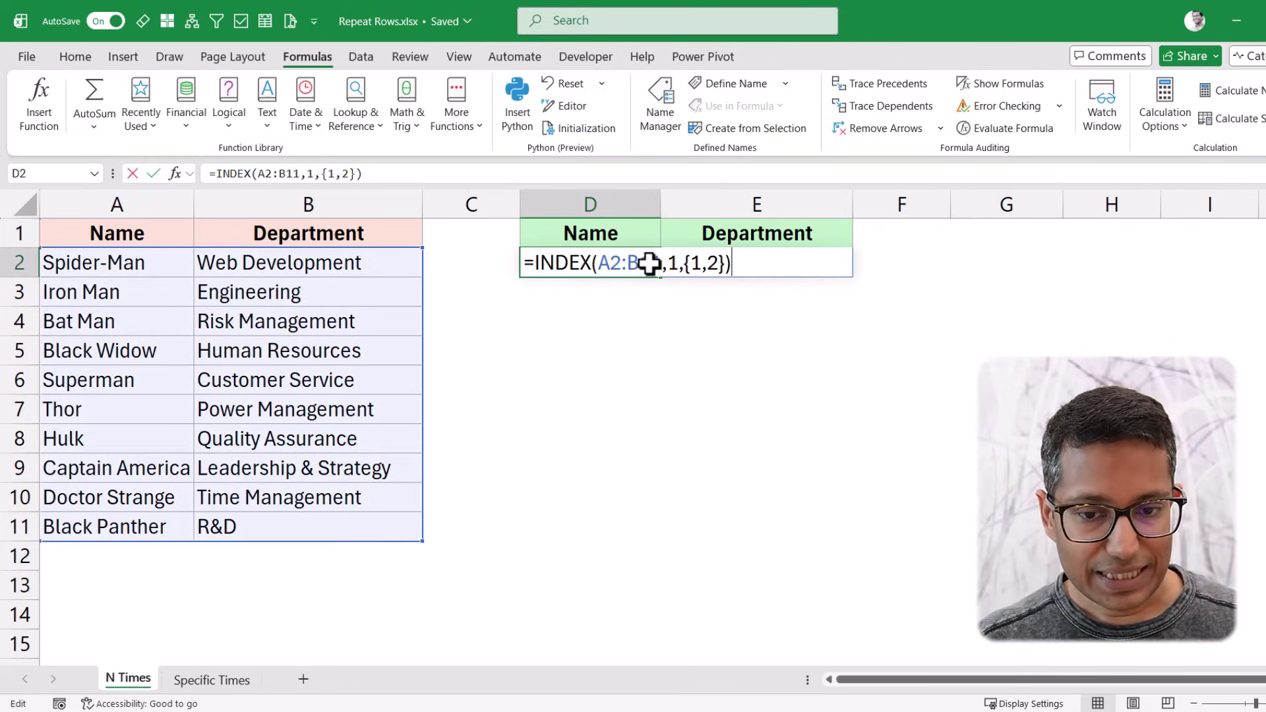
left_click_drag(686, 267, 726, 264)
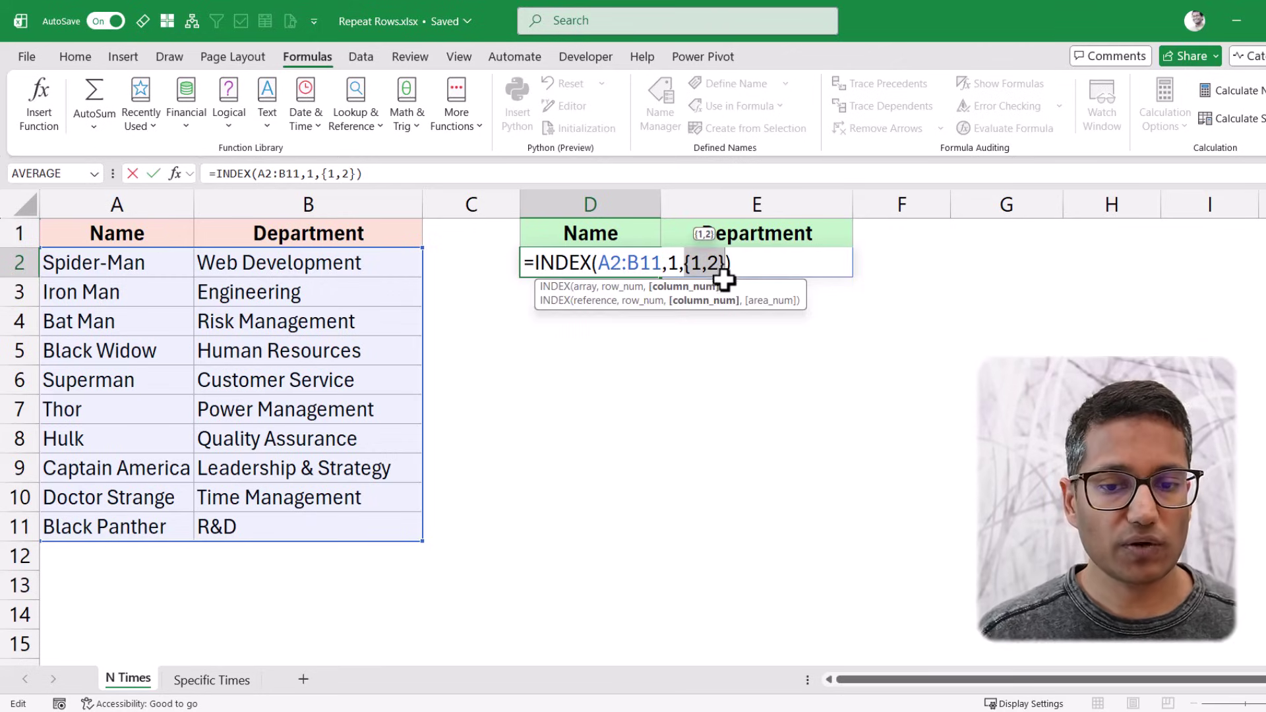
type("SEQU")
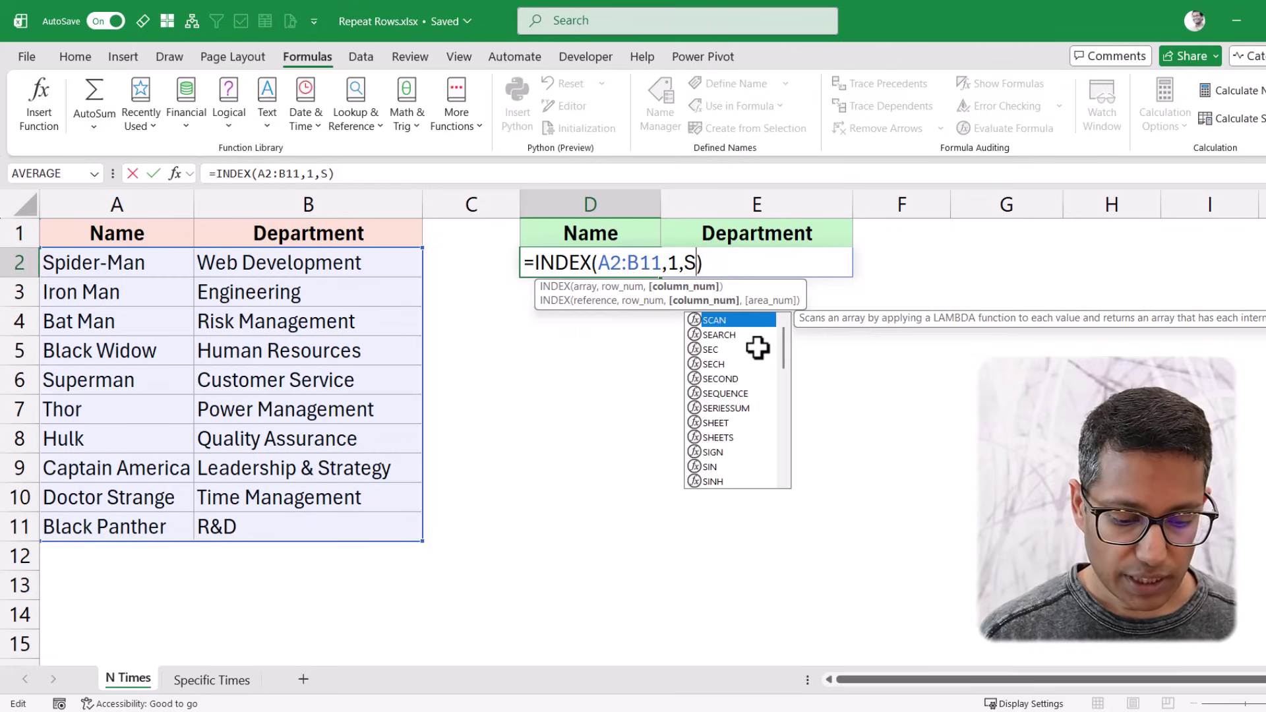
key("Tab")
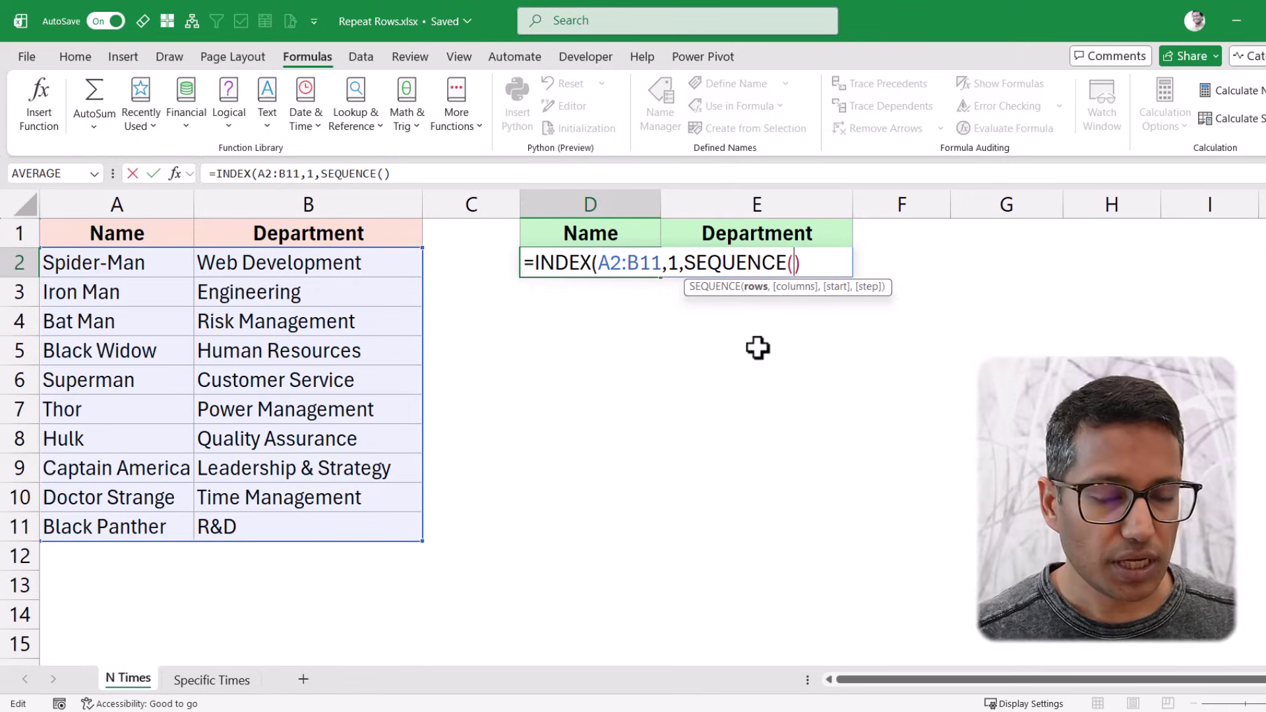
type("1,")
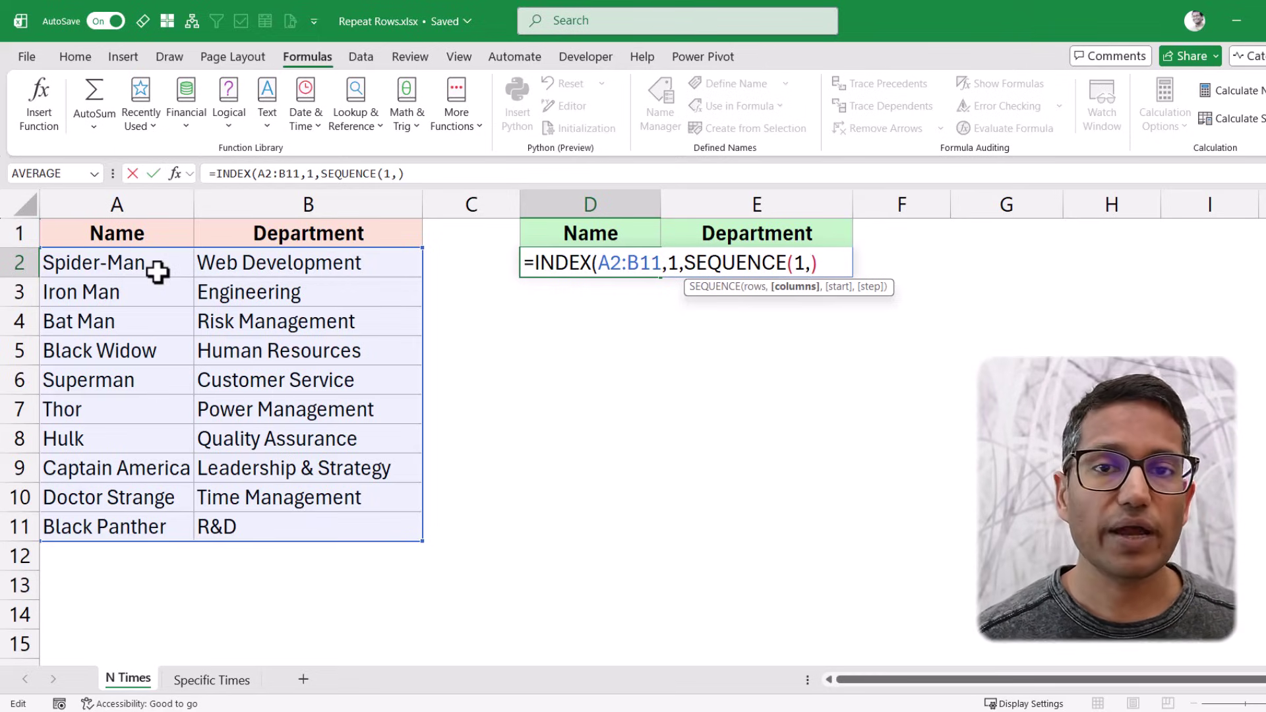
type("COL")
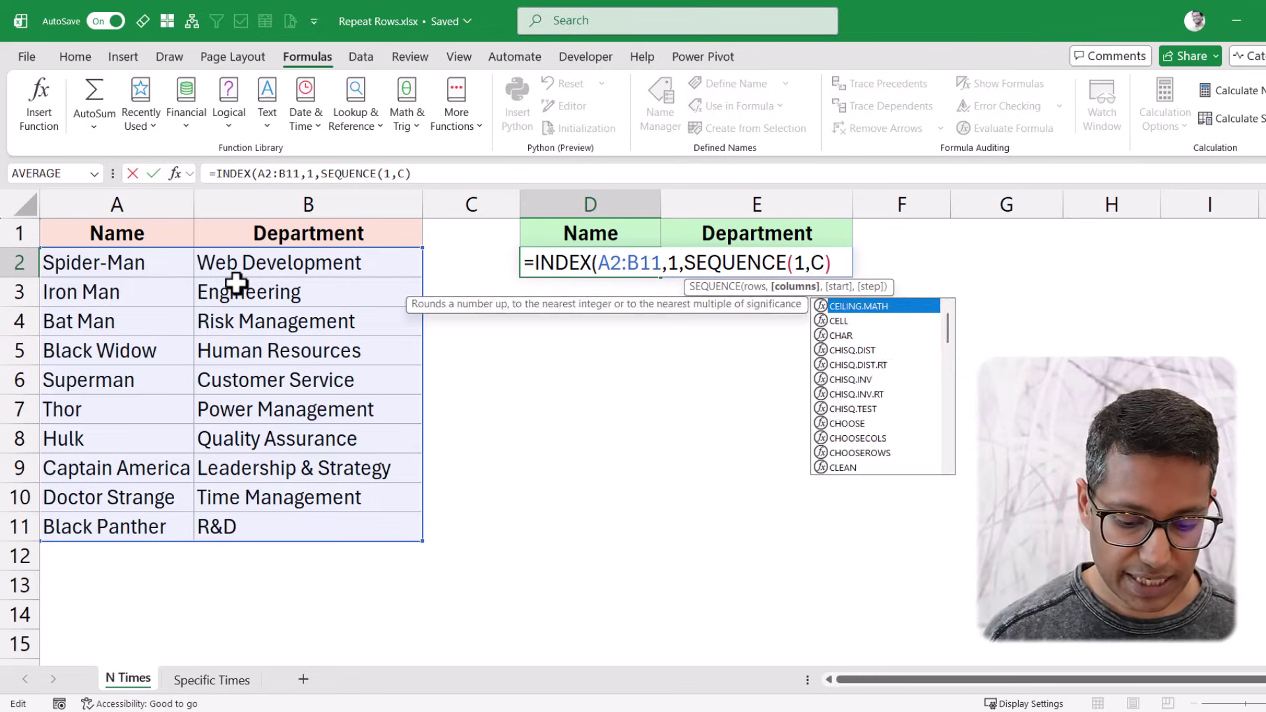
type("UMNS(")
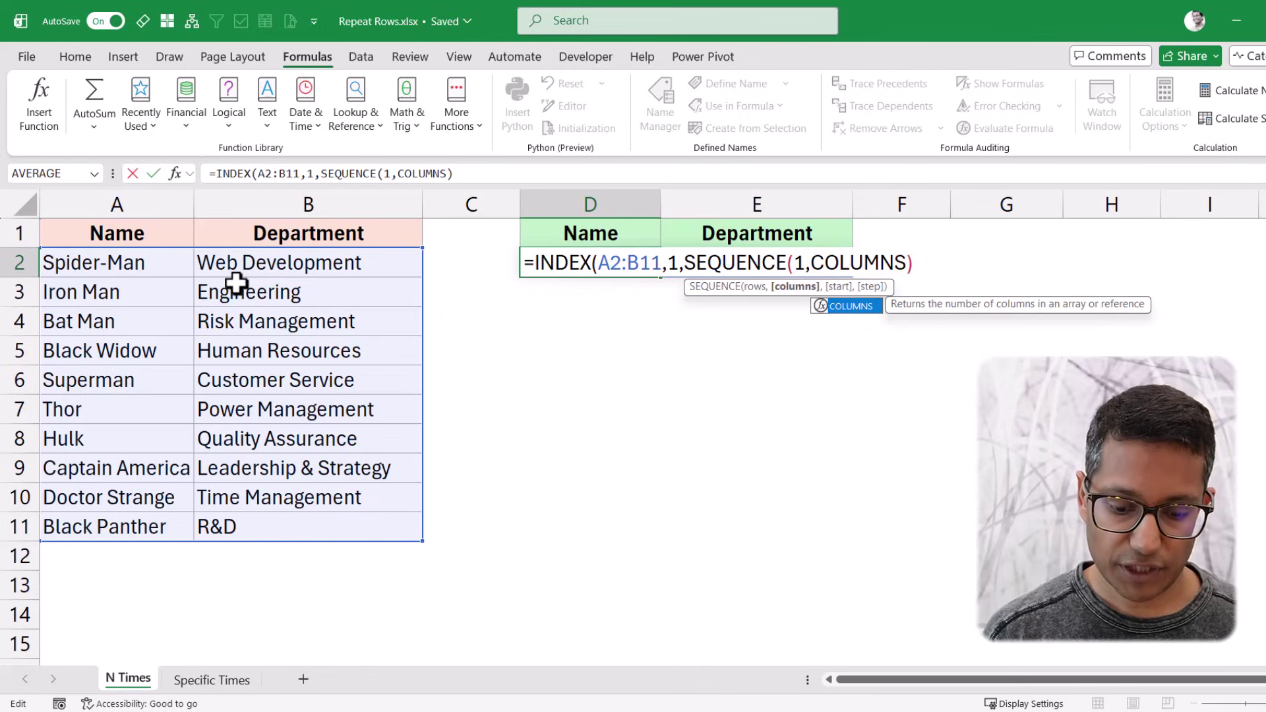
left_click_drag(84, 257, 326, 515)
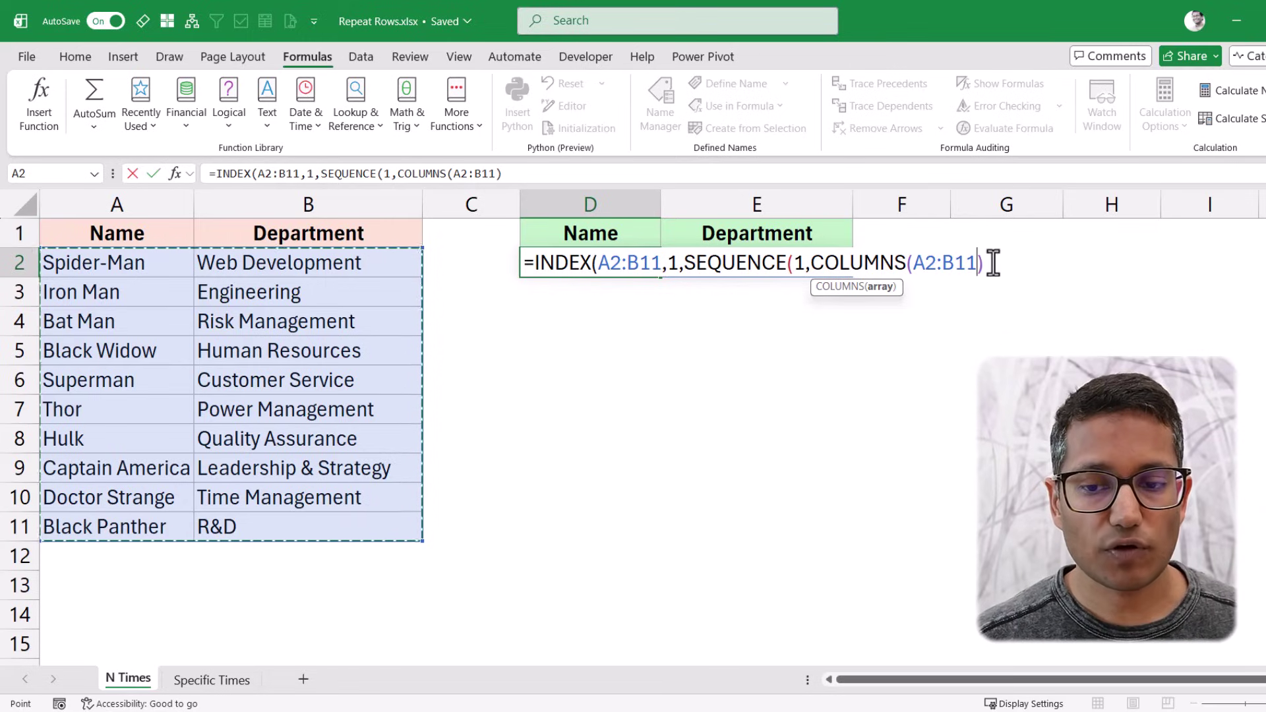
type("))")
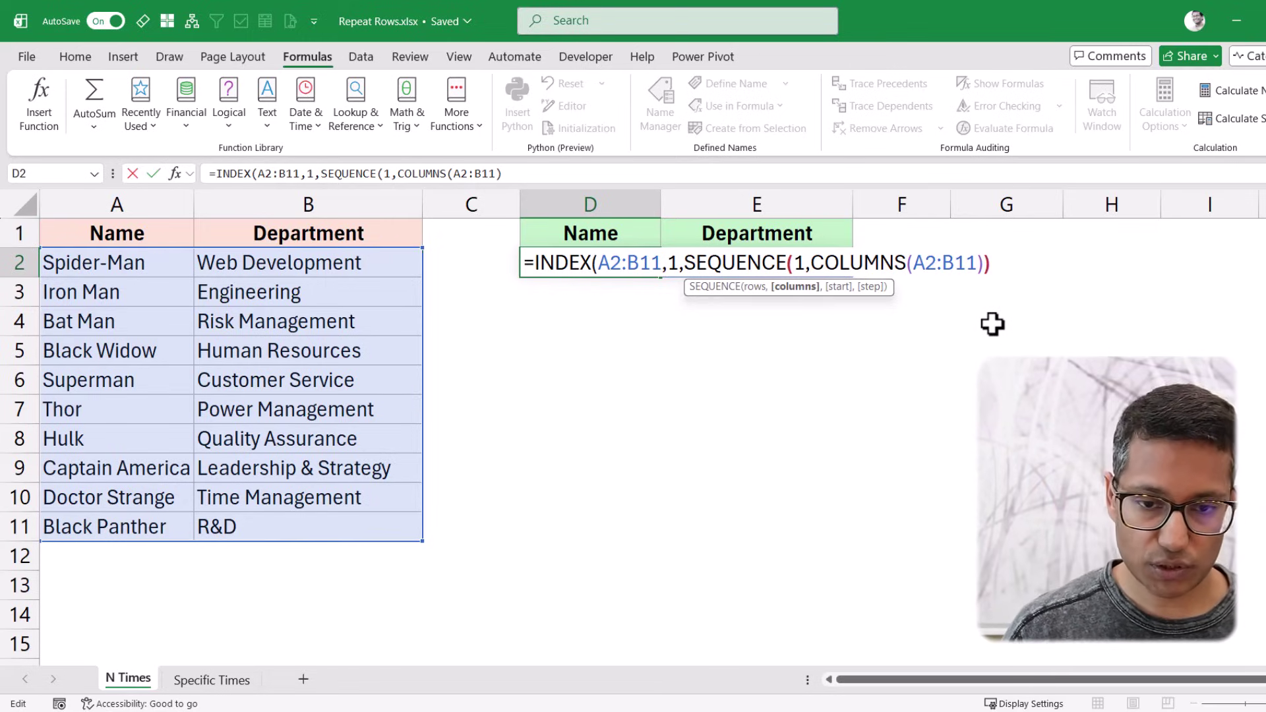
key("Return")
key("Return")
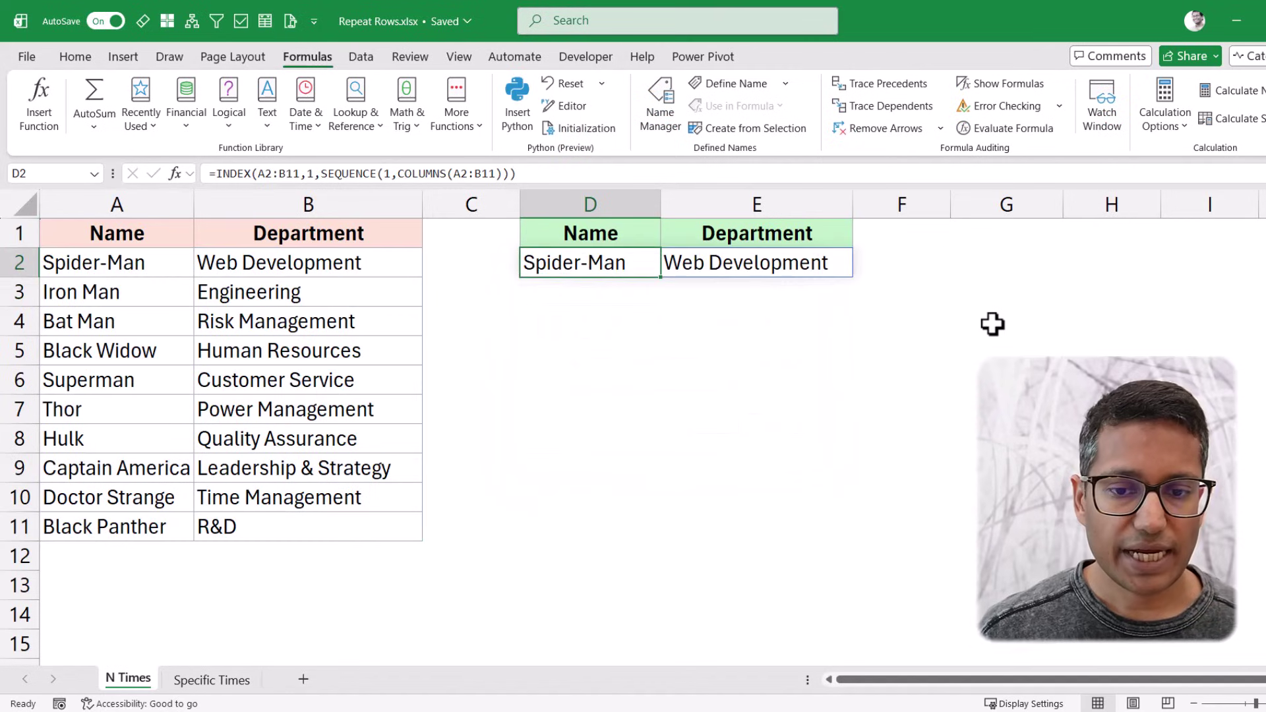
- Replace the row number in D2's INDEX formula with the vertical array {1;1;1;1;1;2;2;2;2;2} to repeat the first two records five times each
double_click(587, 265)
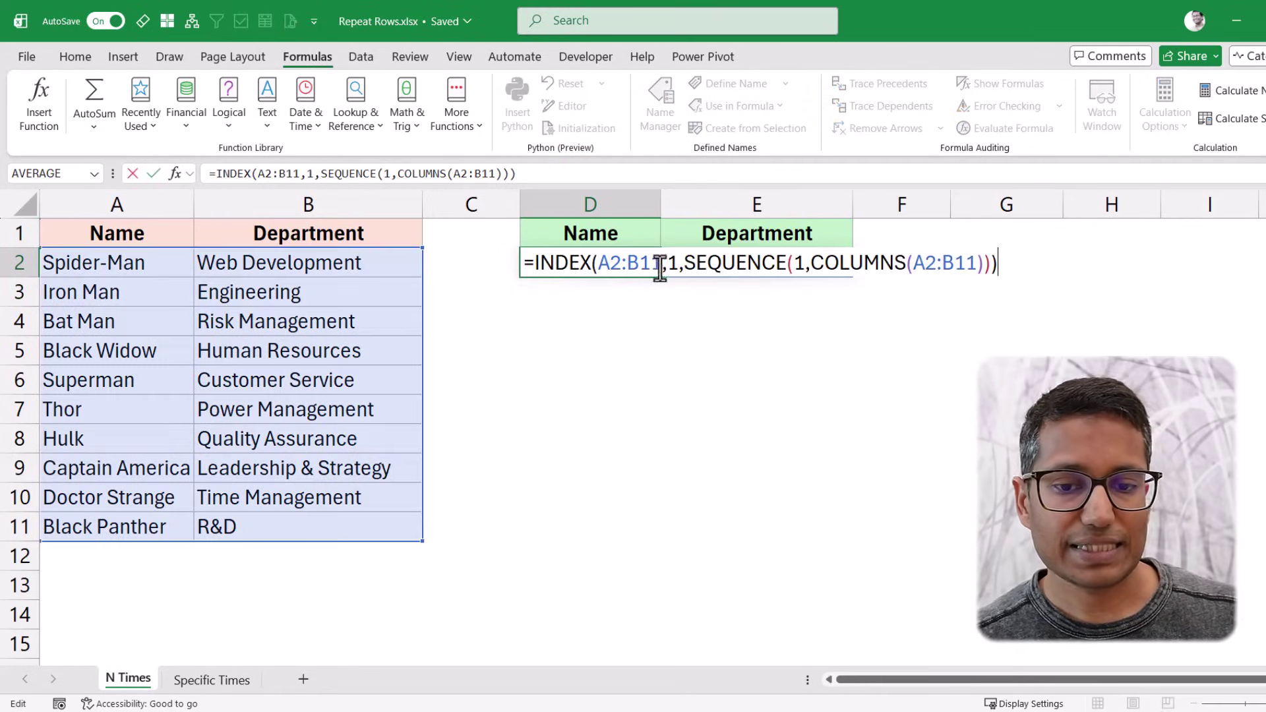
left_click_drag(811, 262, 984, 262)
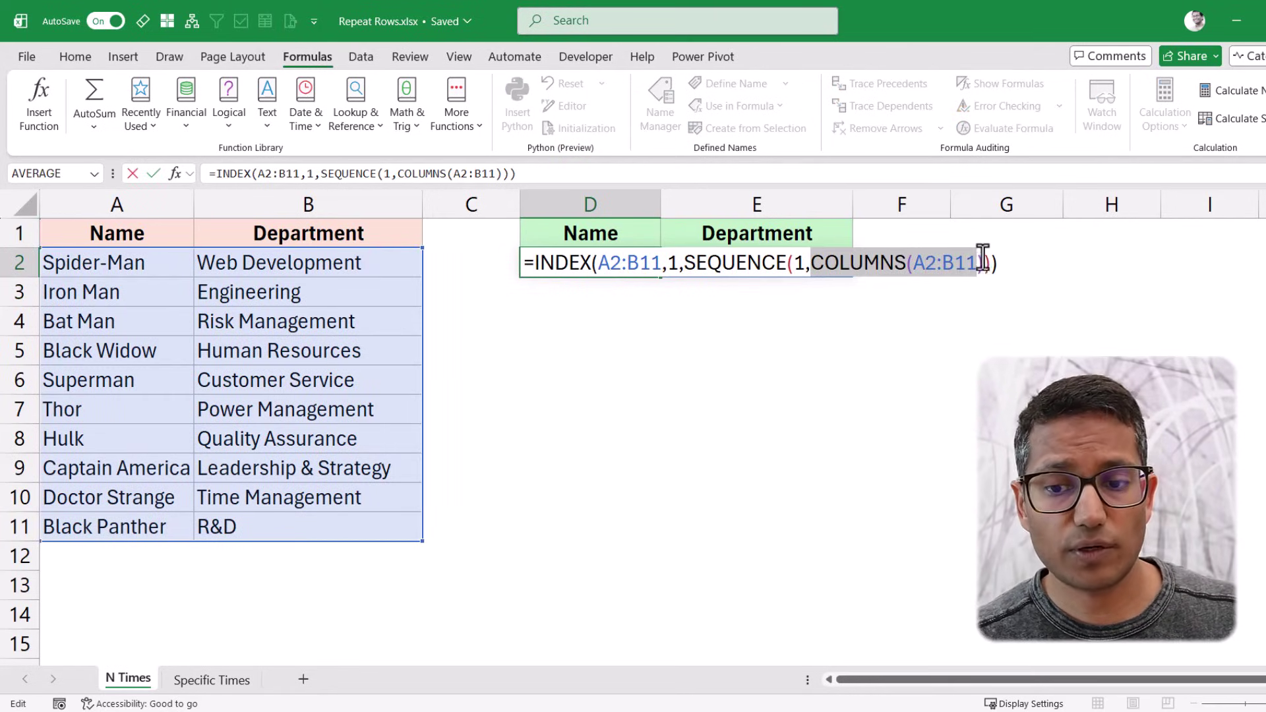
left_click(669, 263)
double_click(671, 263)
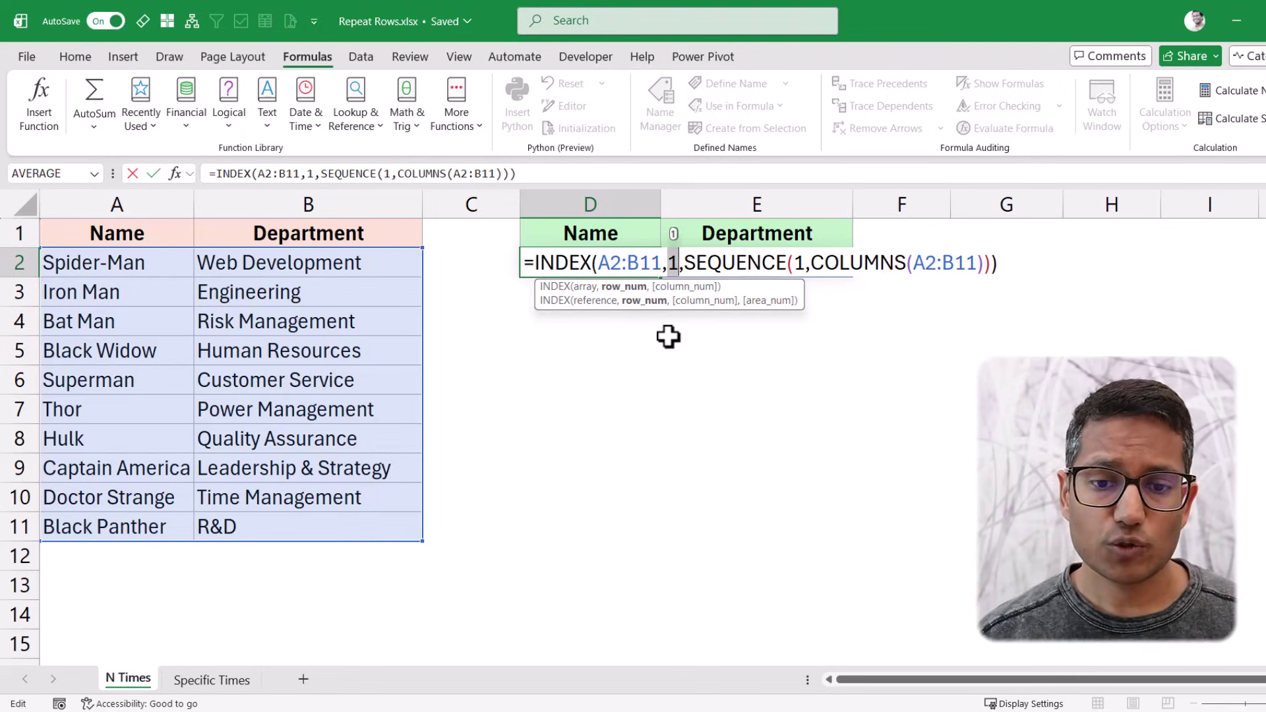
left_click(667, 264)
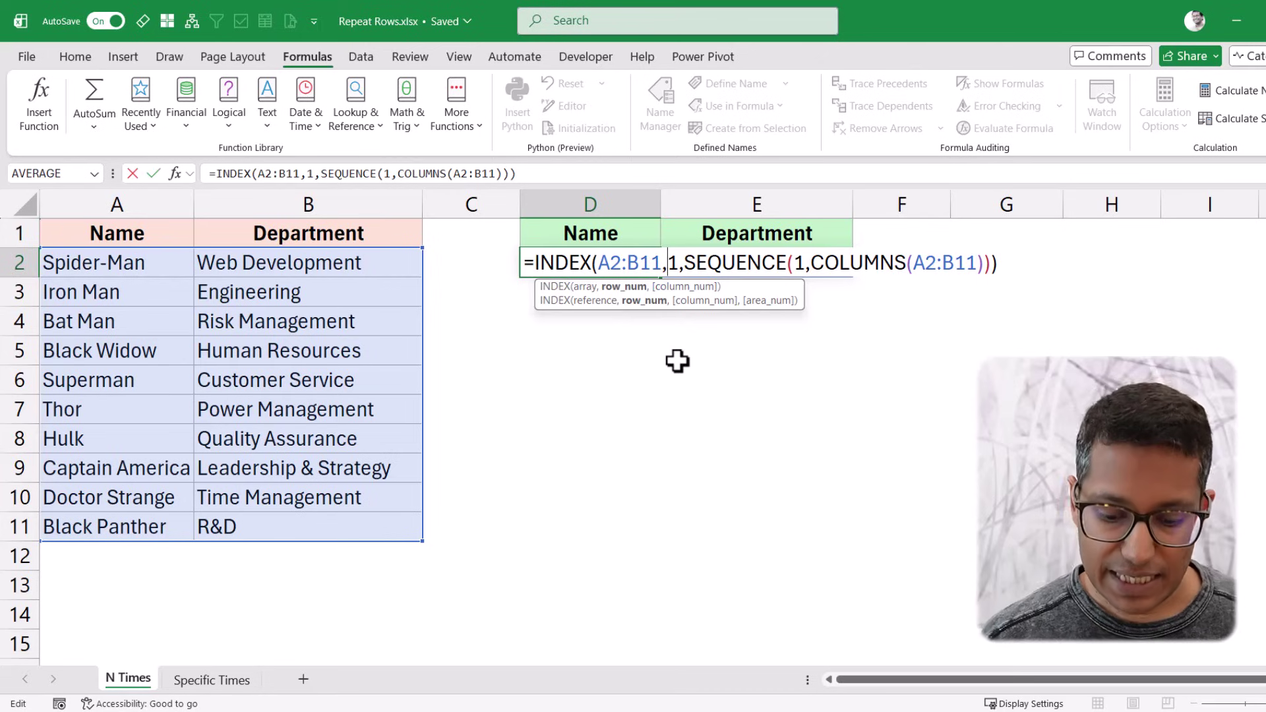
type("{1")
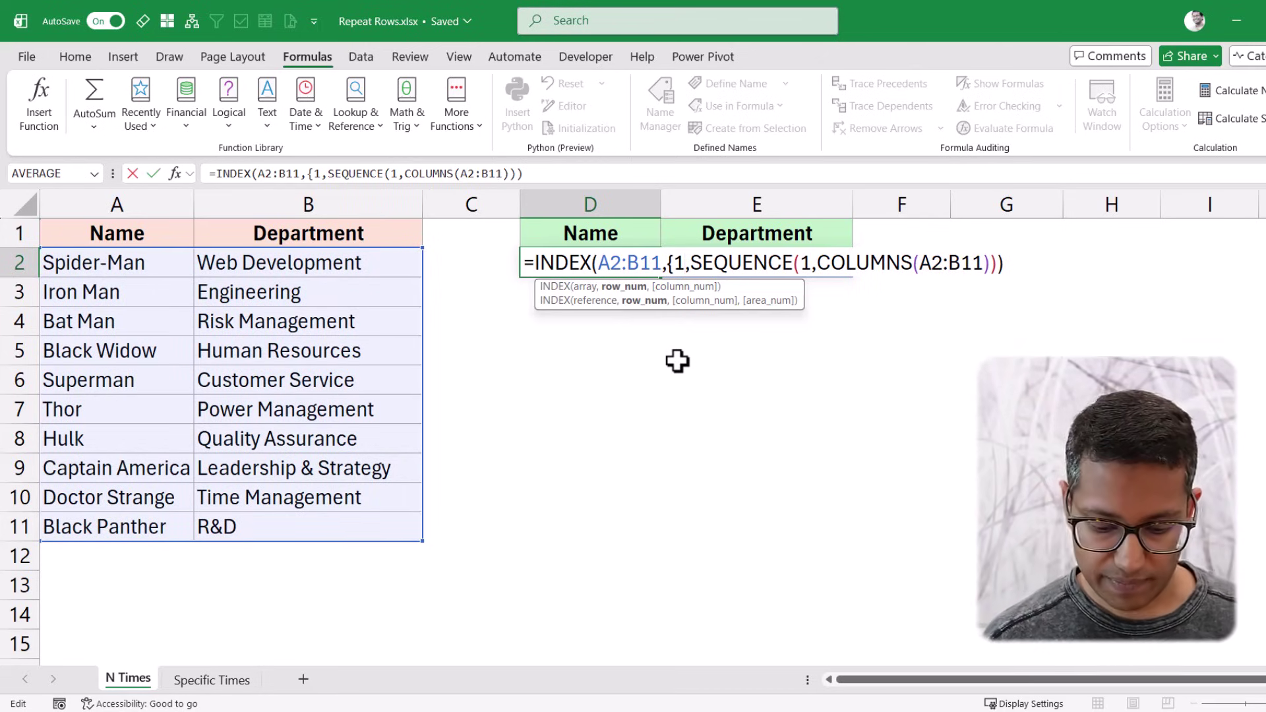
type(";1;1;1")
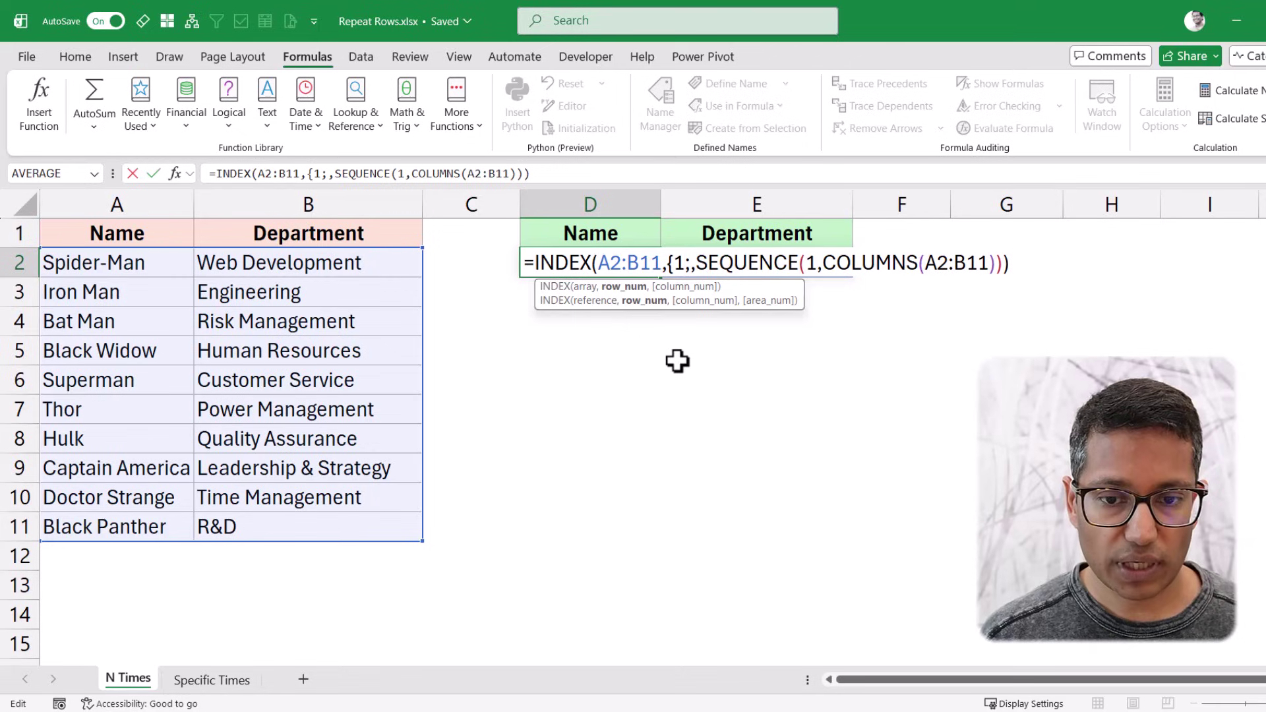
type(";1;1")
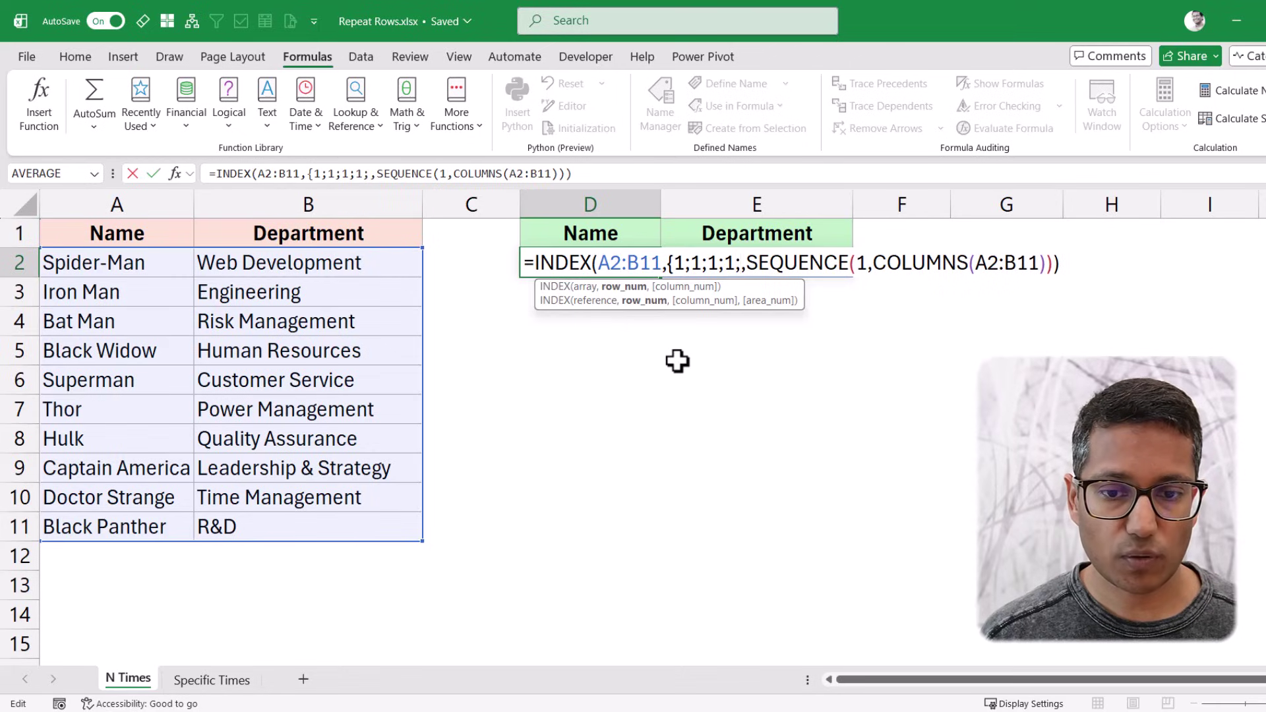
type("2;2")
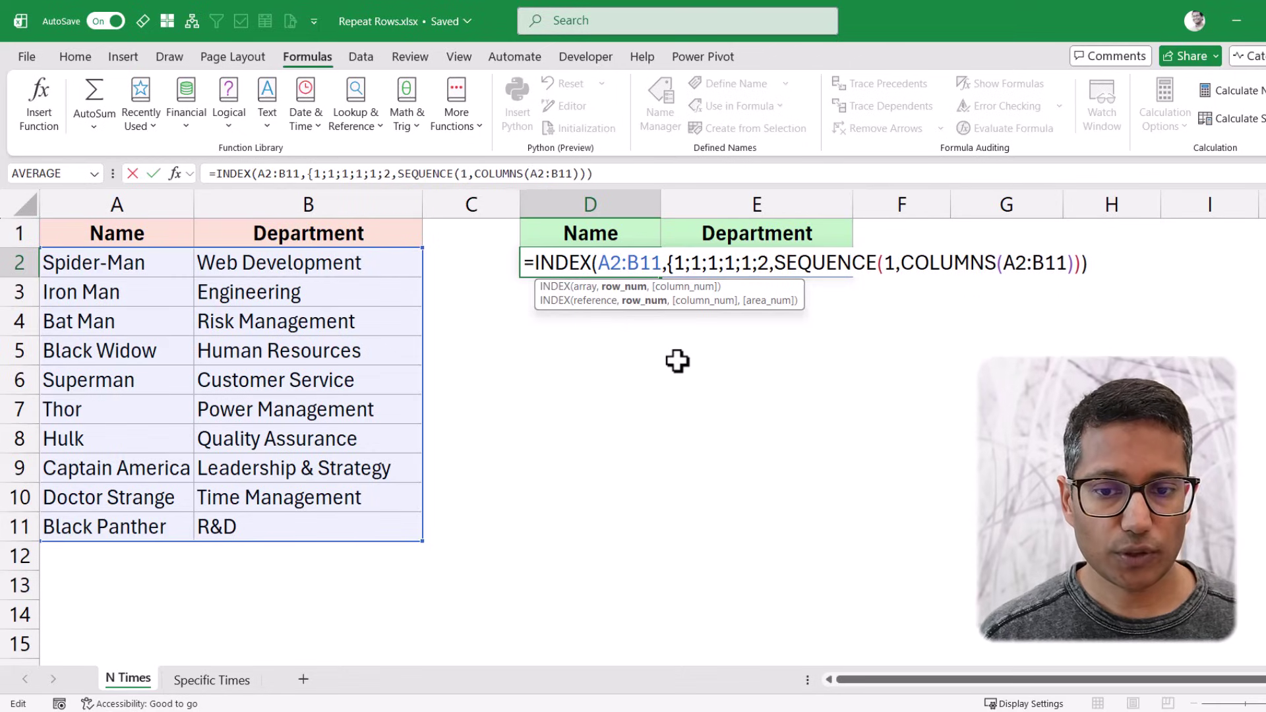
type(";2;2;2")
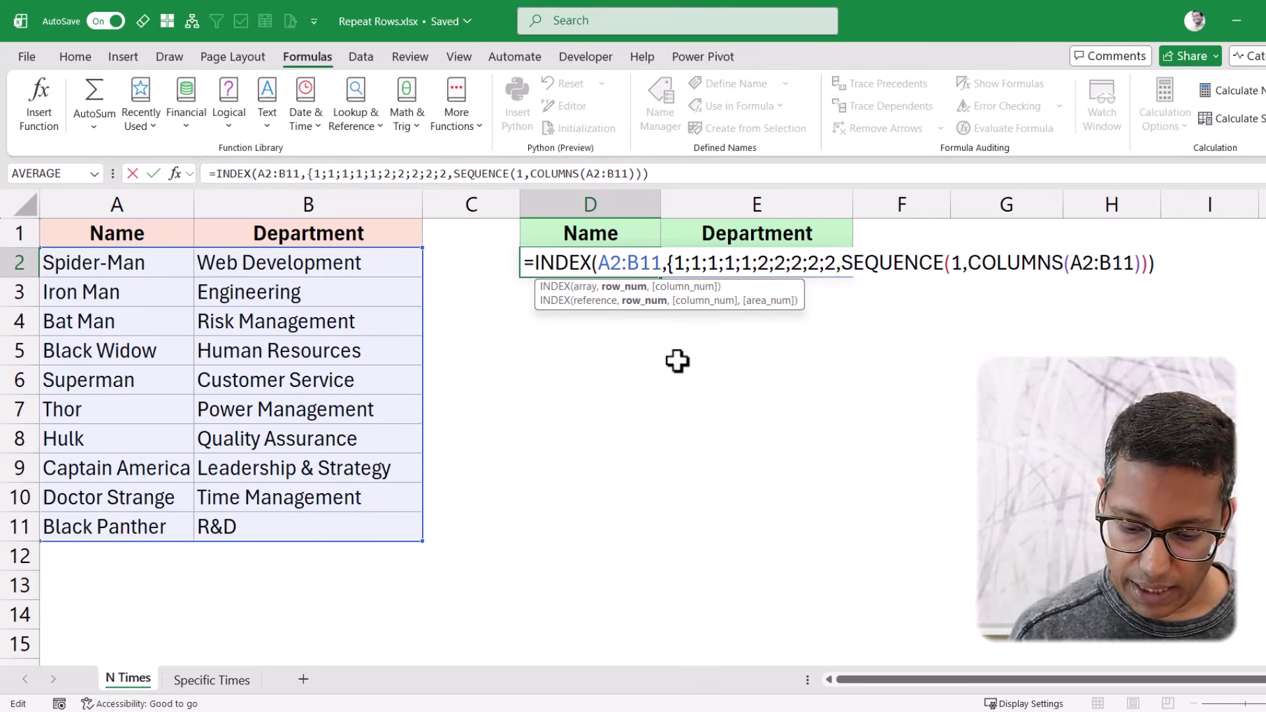
type("}")
key("Return")
key("Up")
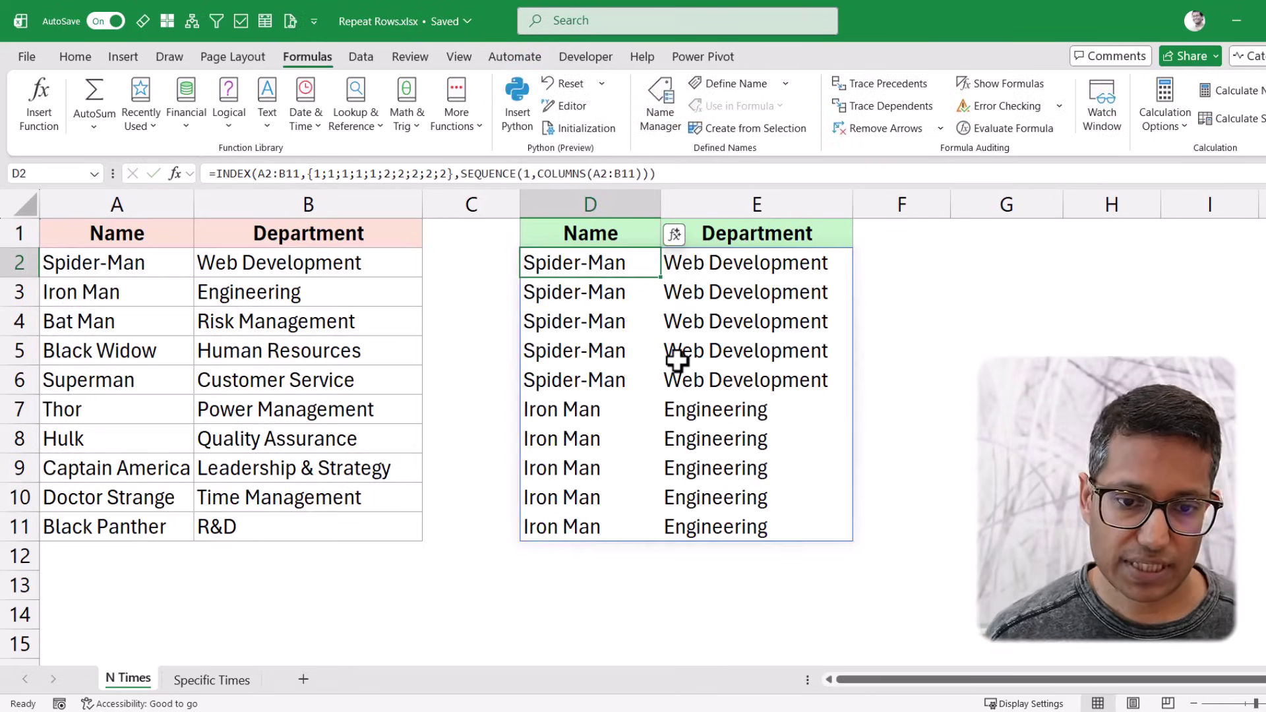
mouse_move(624, 264)
left_mouse_down()
mouse_move(611, 376)
mouse_move(687, 378)
left_mouse_up()
left_click_drag(629, 417, 674, 521)
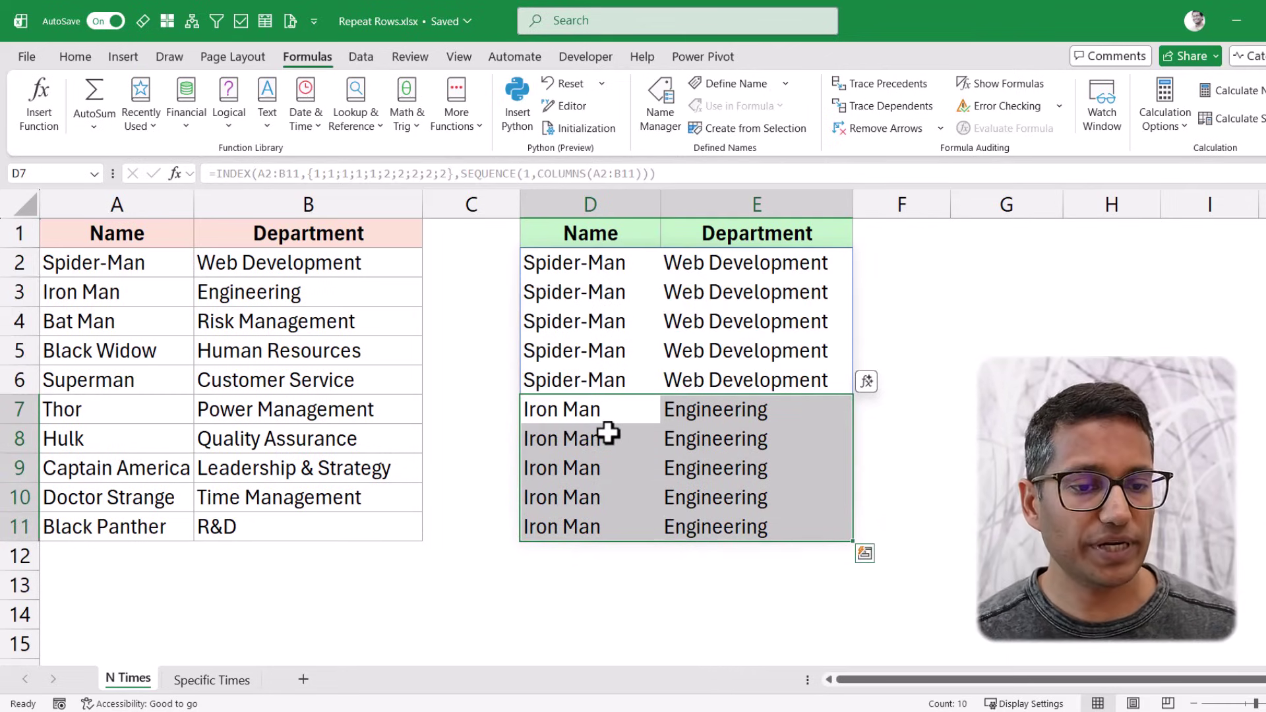
left_click_drag(164, 265, 300, 520)
left_click(574, 262)
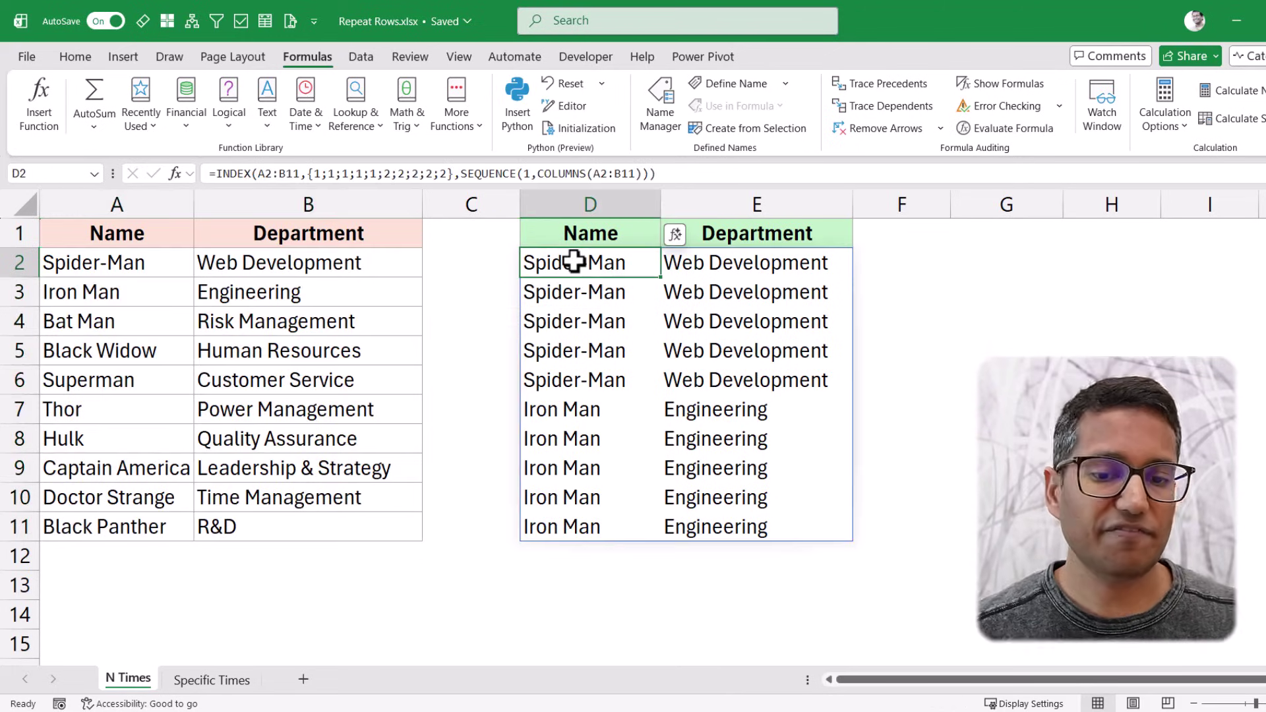
key("F2")
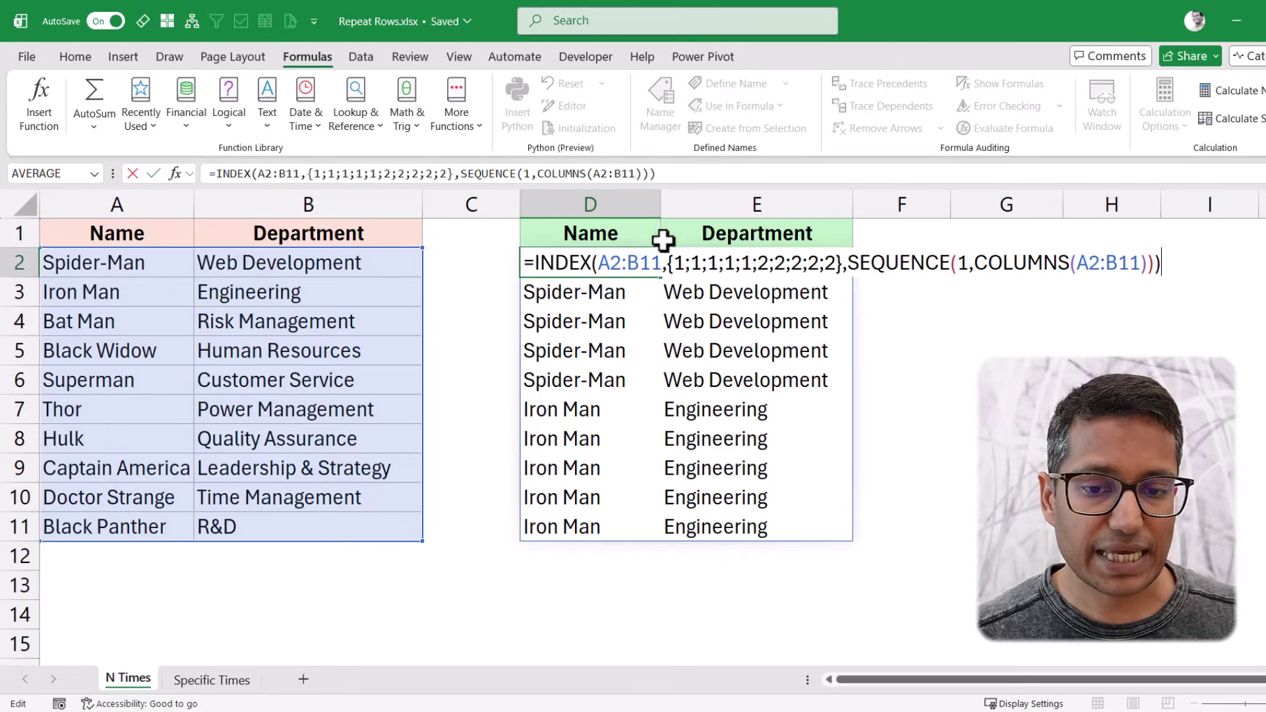
left_click_drag(666, 262, 839, 262)
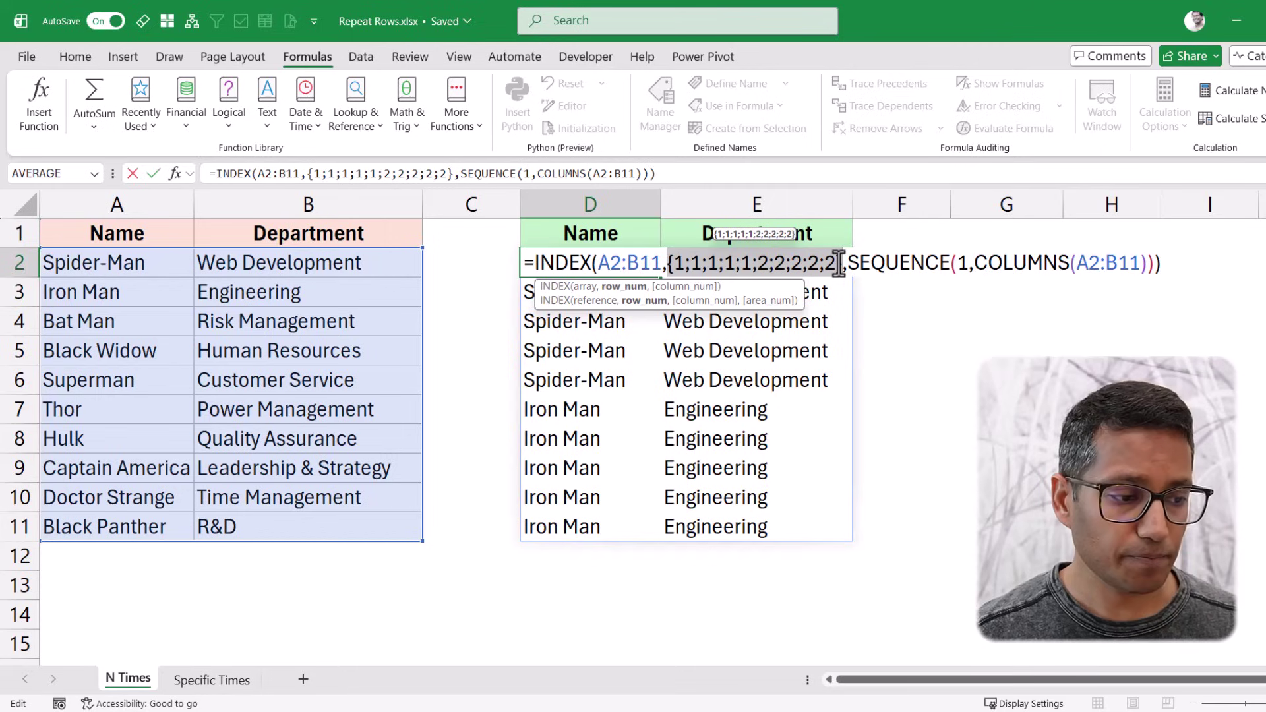
key("BackSpace")
type("SEQU")
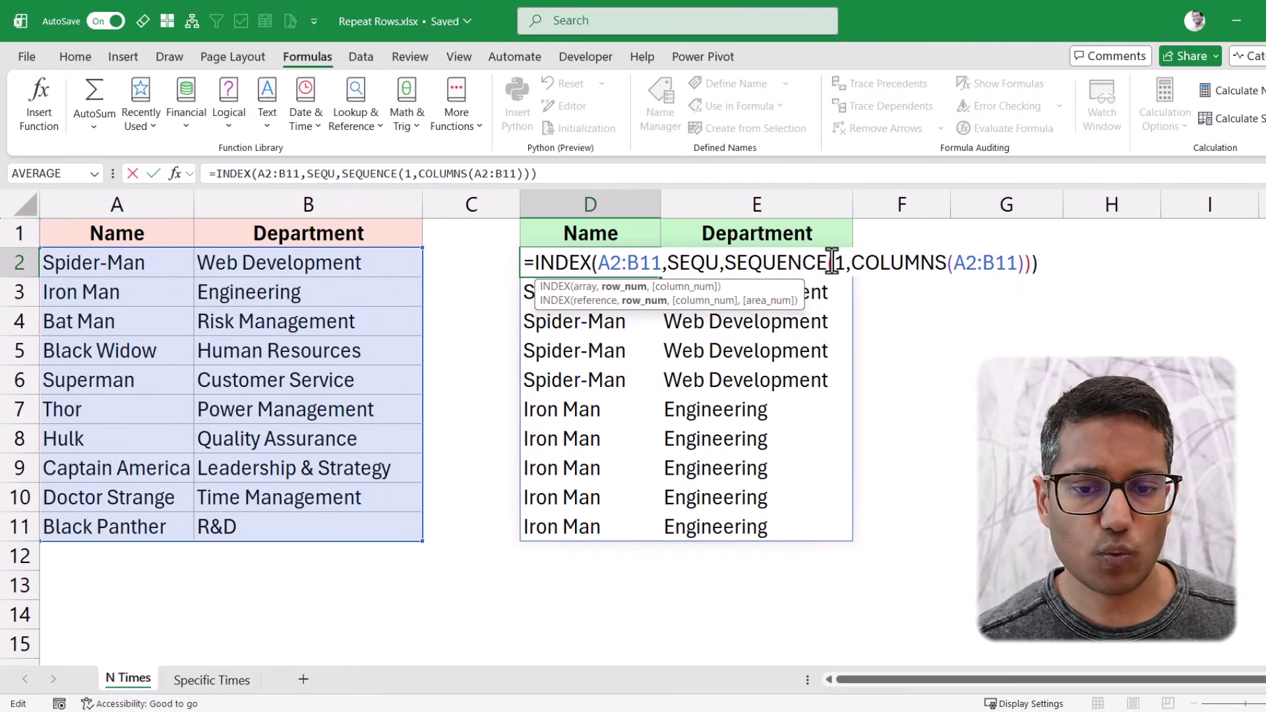
key("Escape")
- Enter the helper formula =SEQUENCE(ROWS(A2:B11)*5) in cell G2 of the N Times sheet
left_click(983, 262)
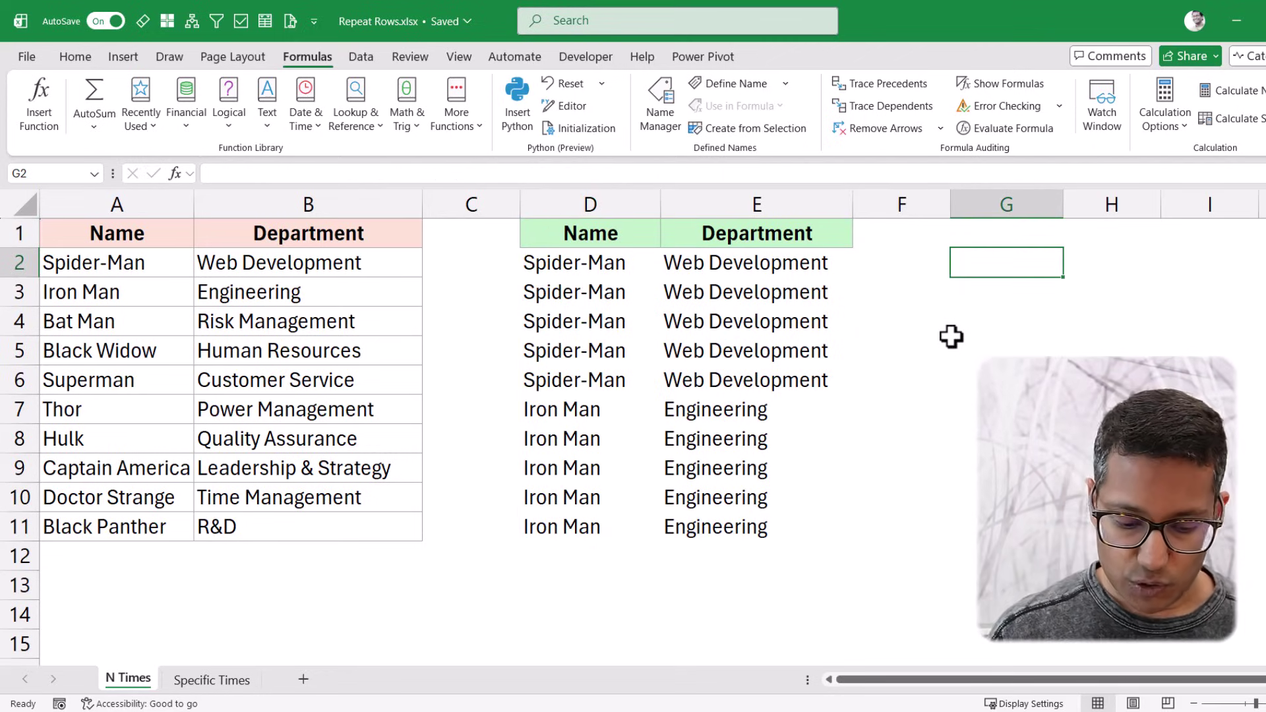
type("=SEQU")
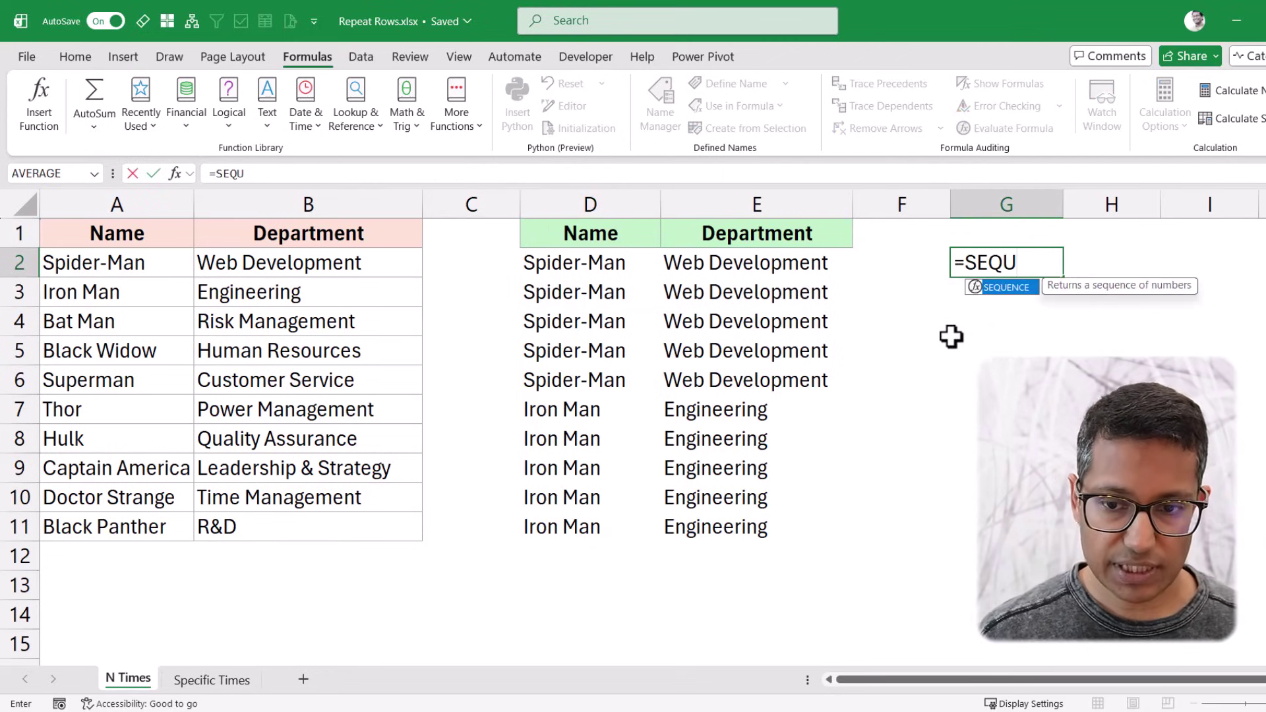
key("Tab")
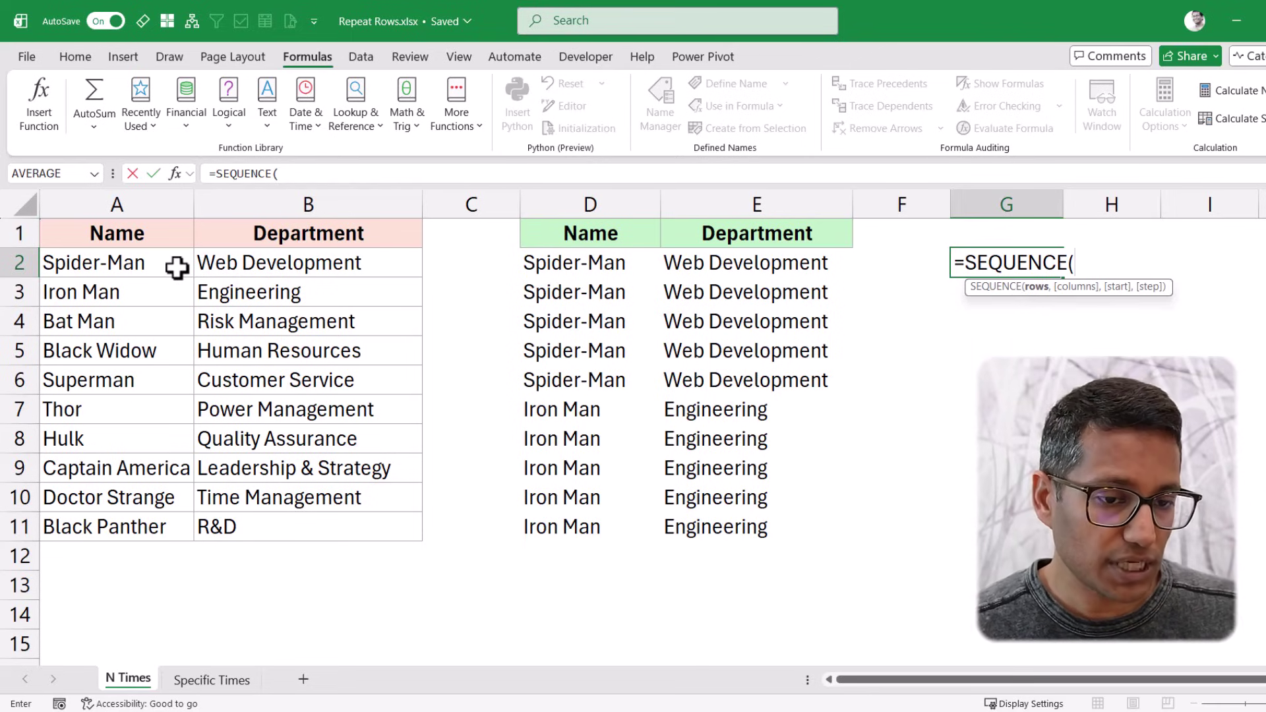
type("R")
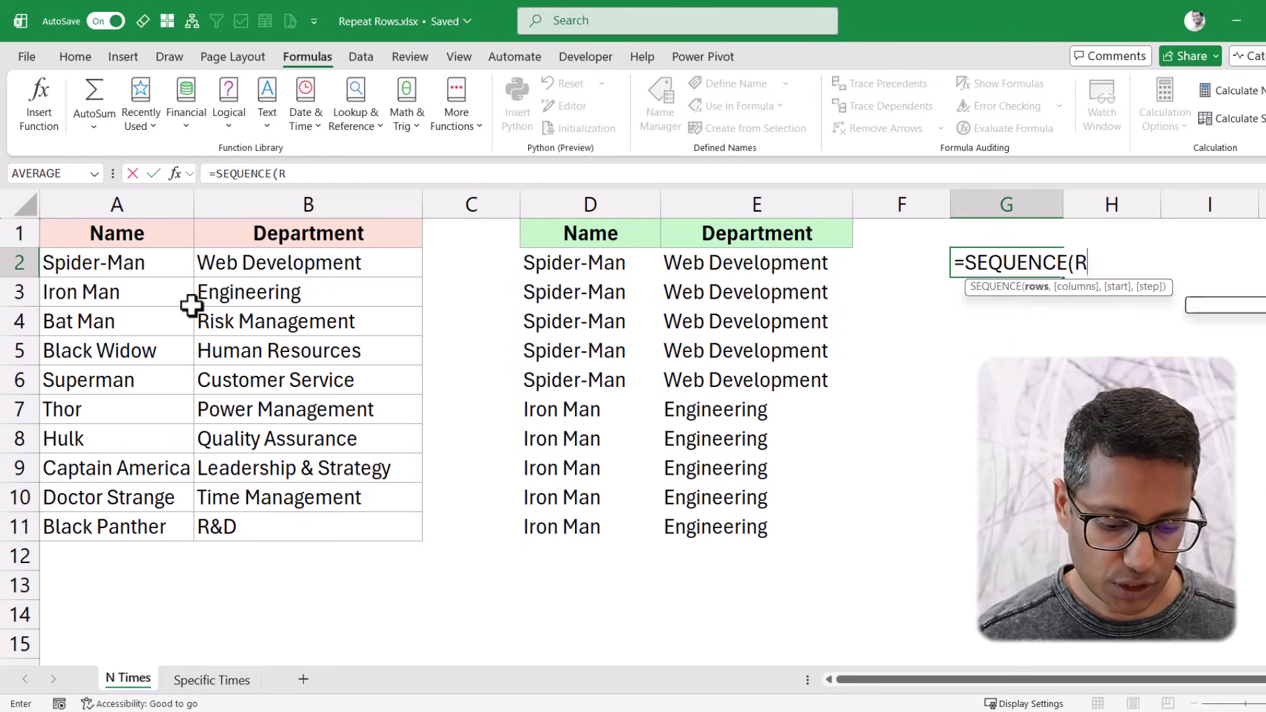
type("OWS(")
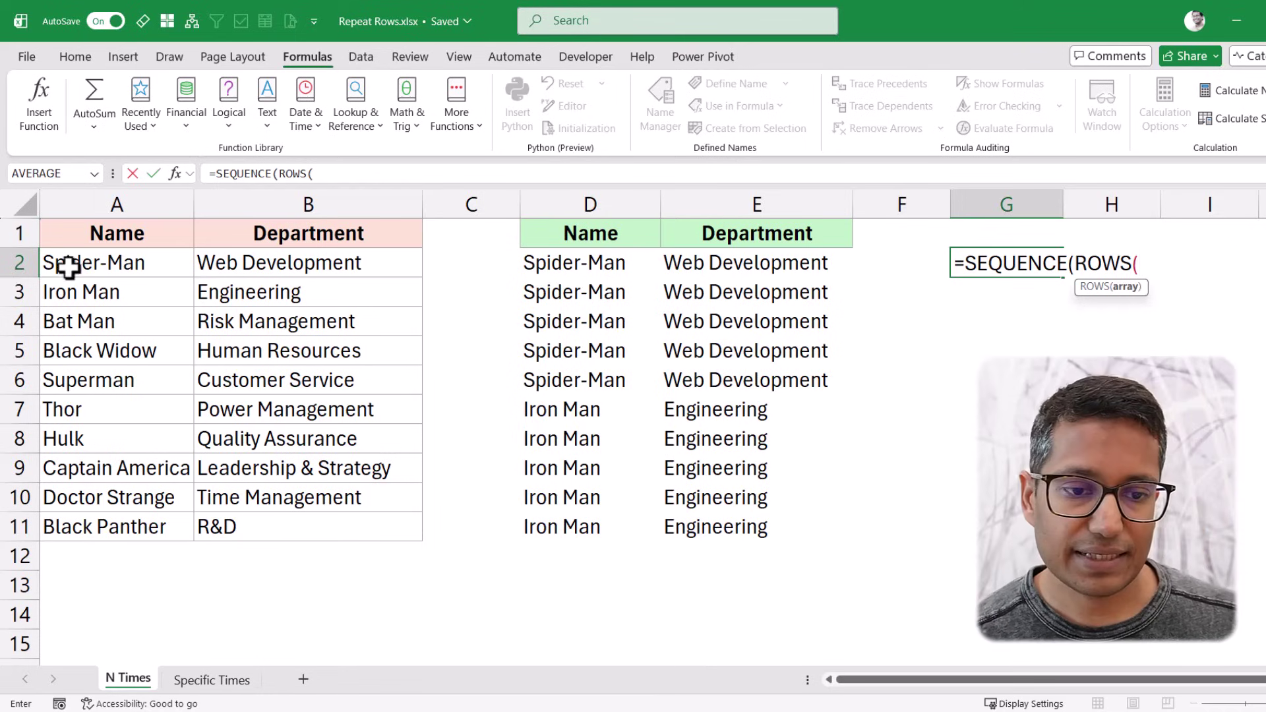
left_click_drag(72, 263, 283, 516)
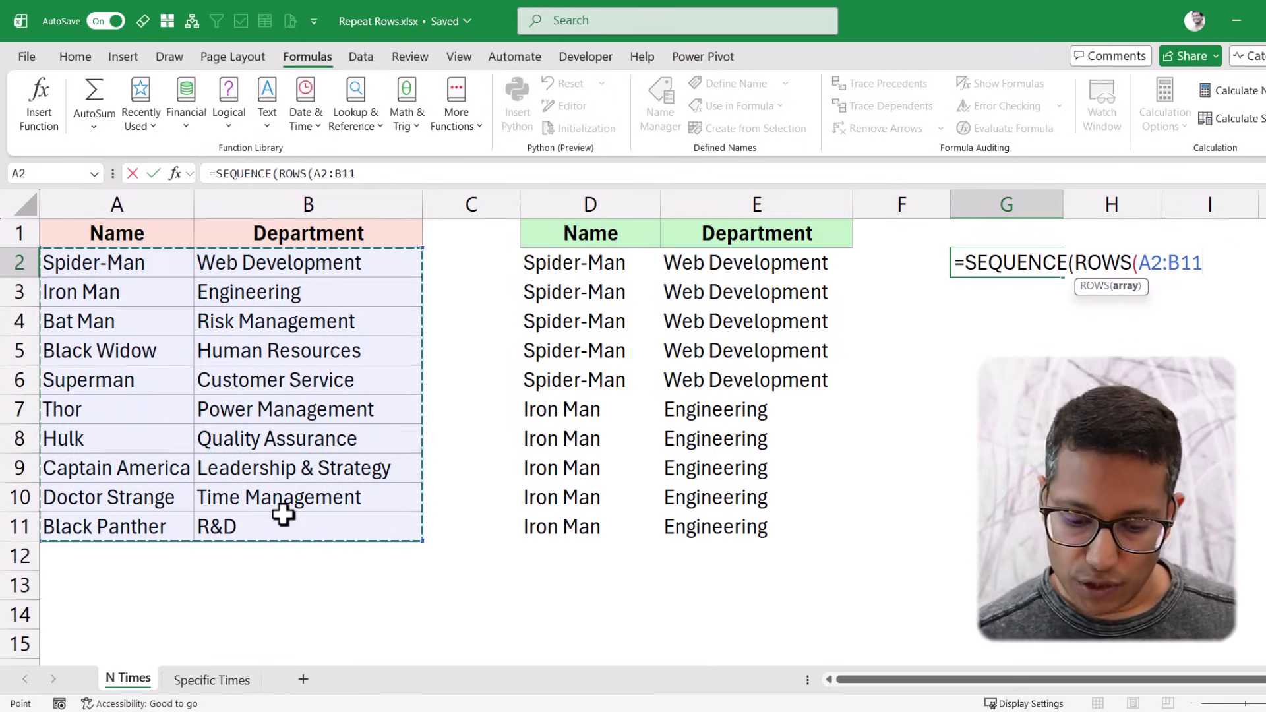
type(")")
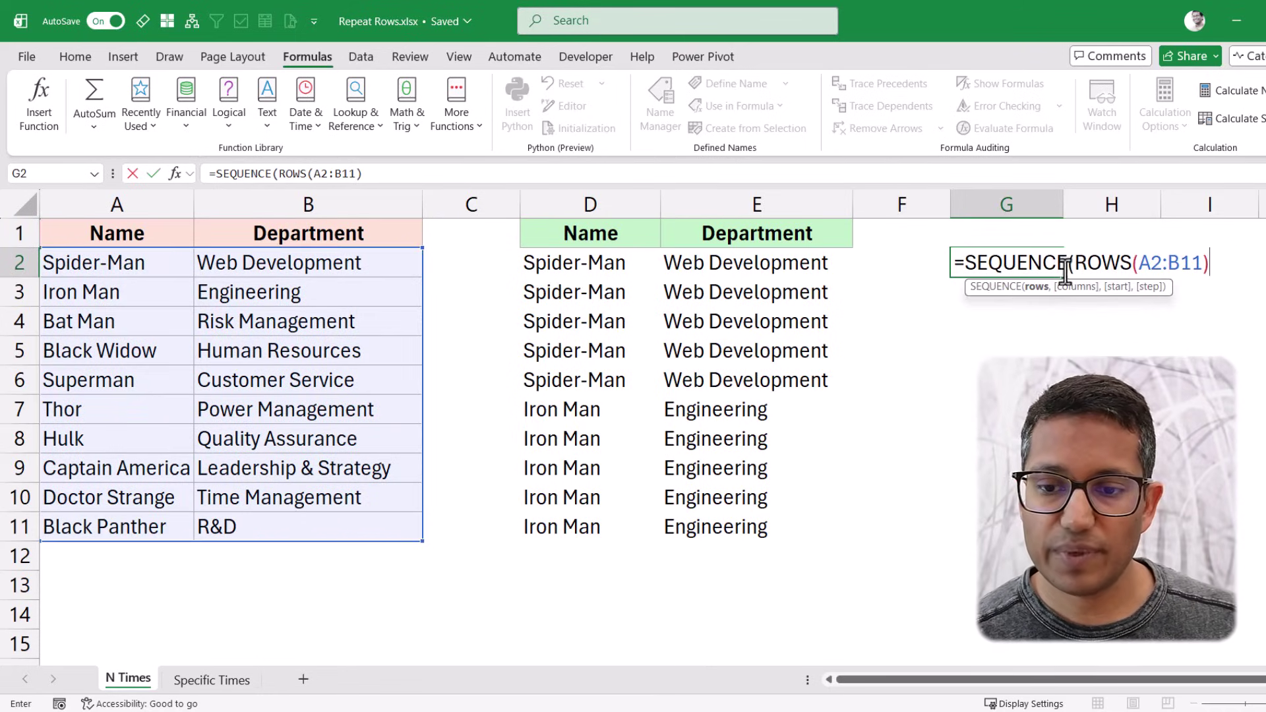
left_click_drag(1074, 267, 1215, 269)
left_click(1215, 269)
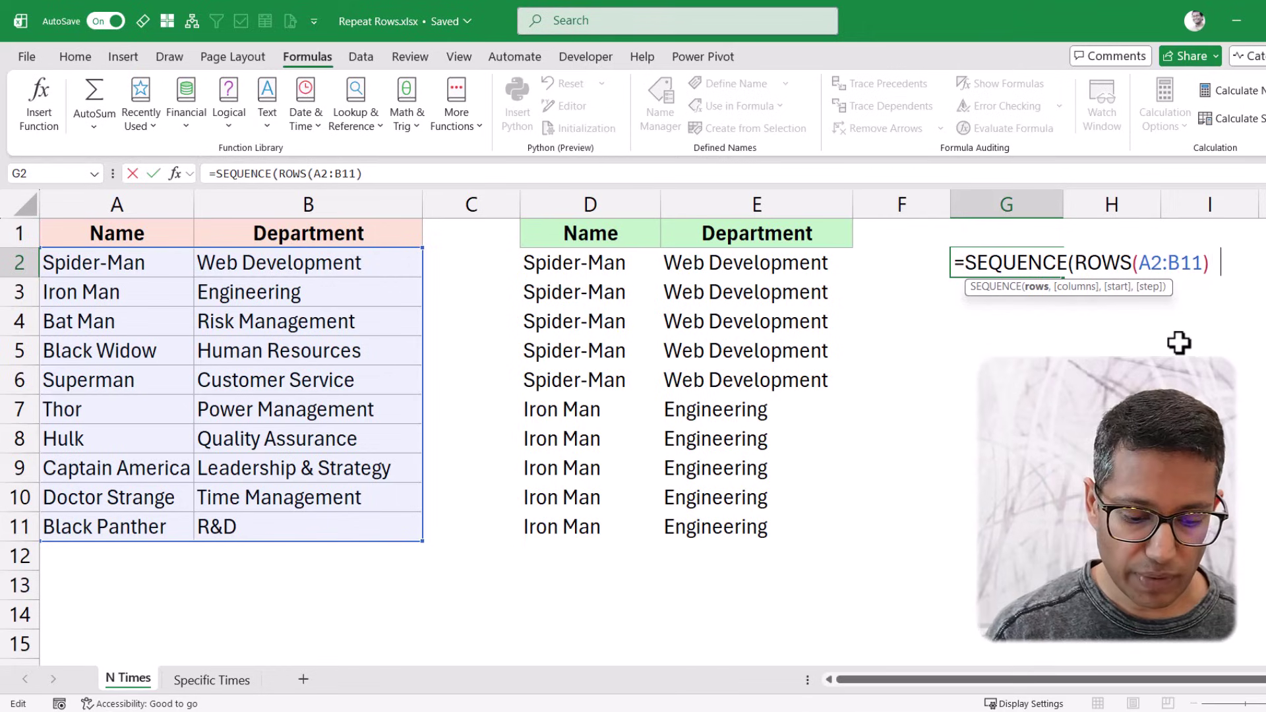
type("*5")
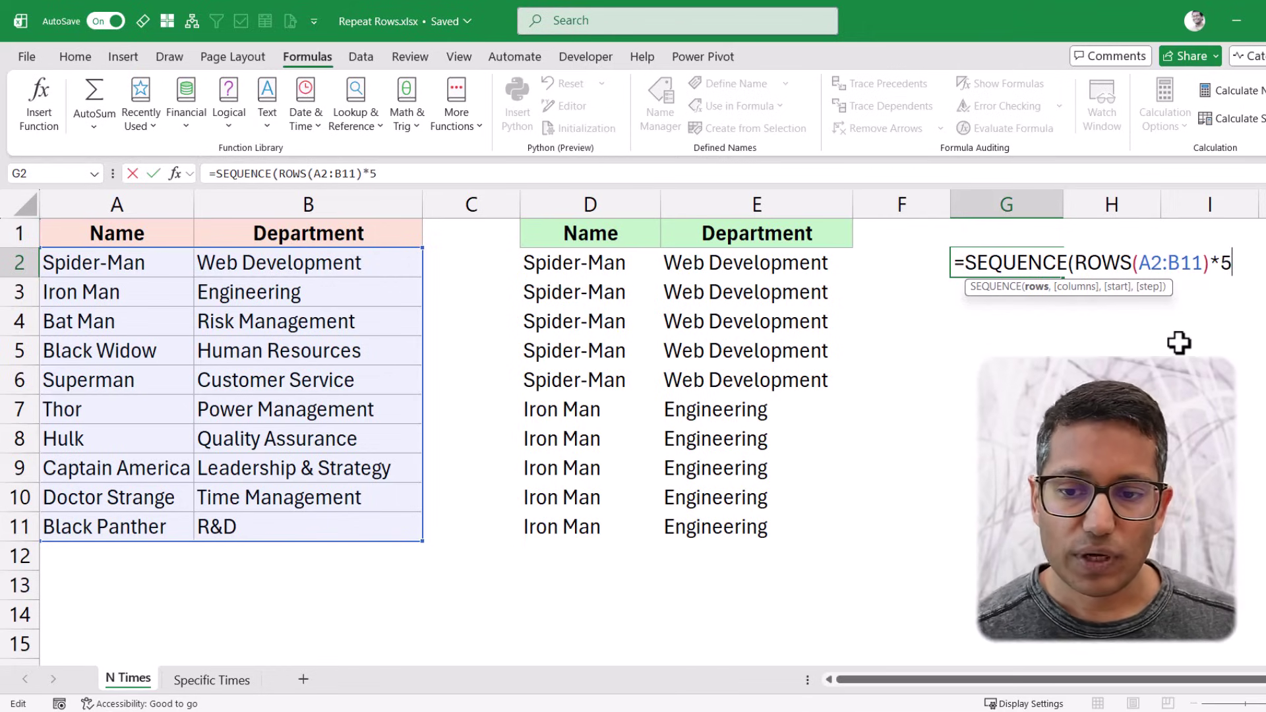
left_click_drag(1076, 264, 1225, 264)
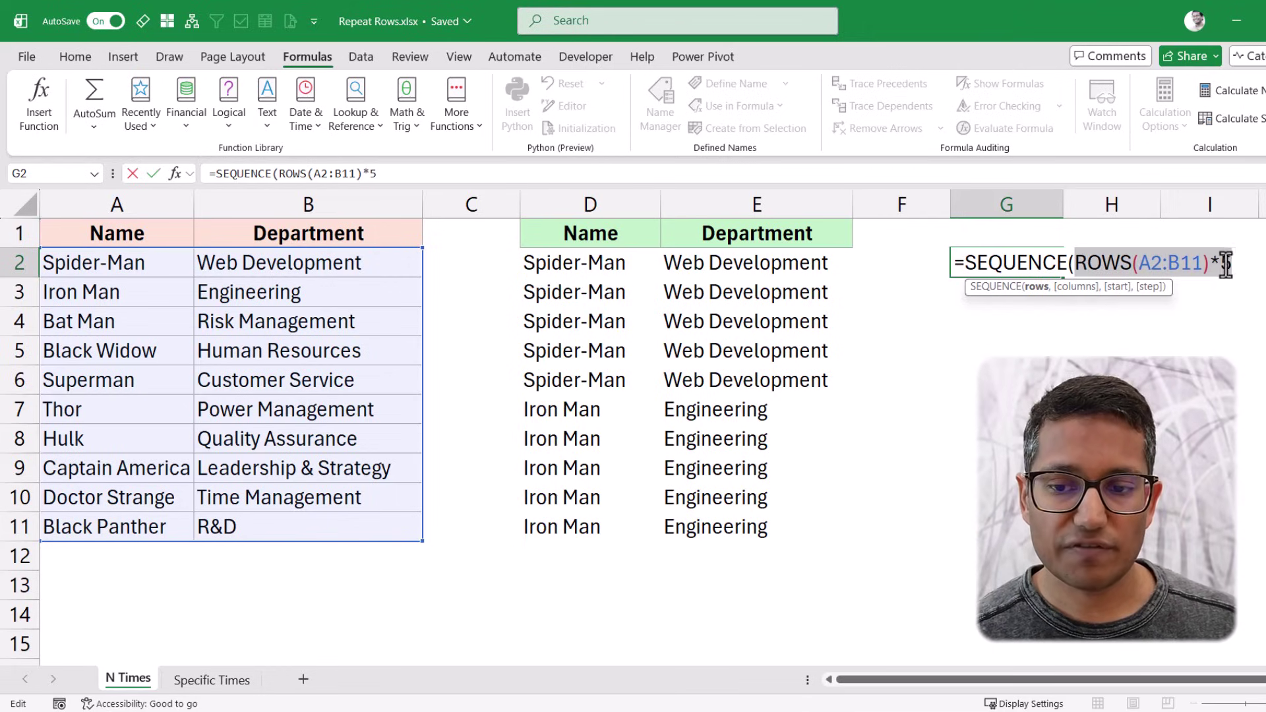
left_click(1246, 264)
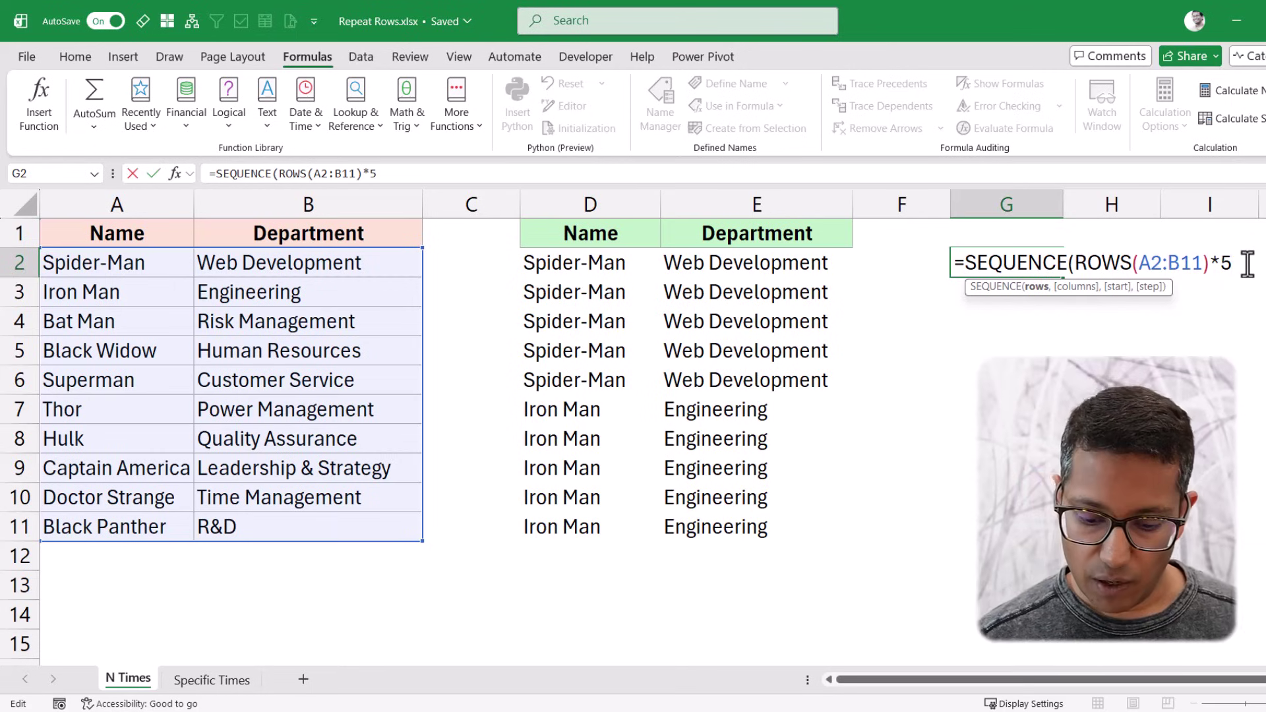
key("ctrl+Return")
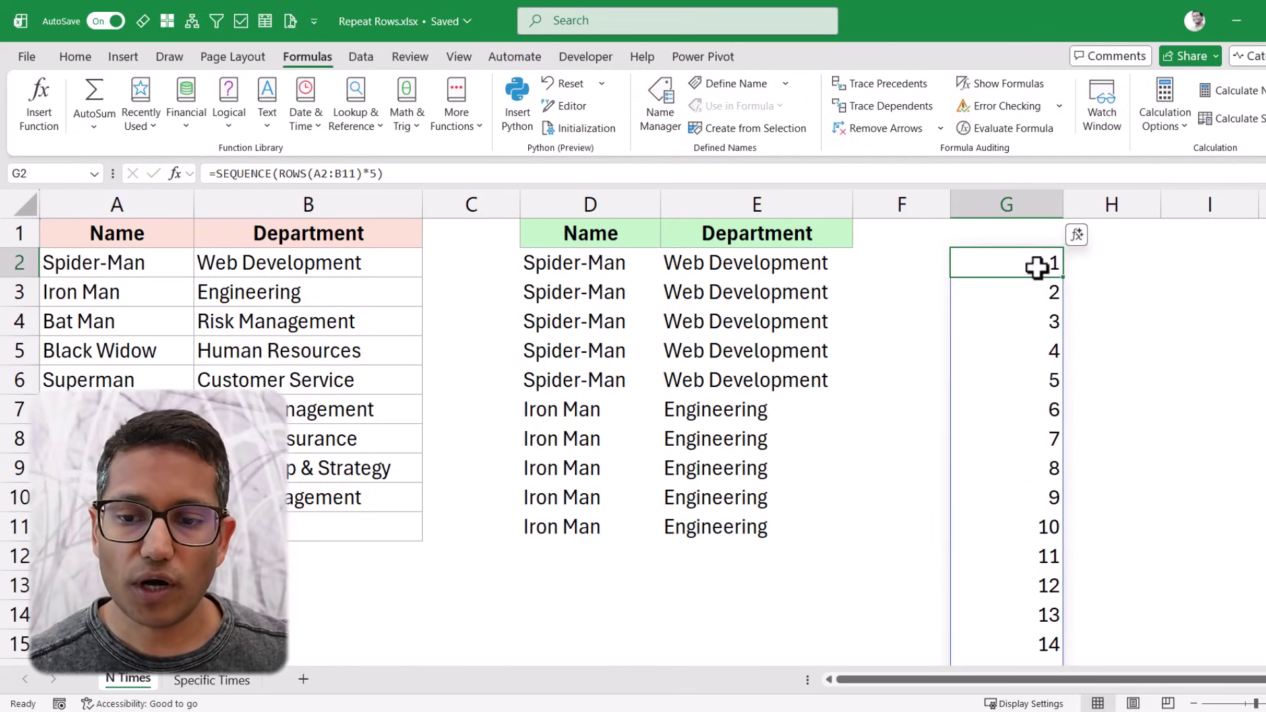
left_click_drag(1016, 264, 1010, 502)
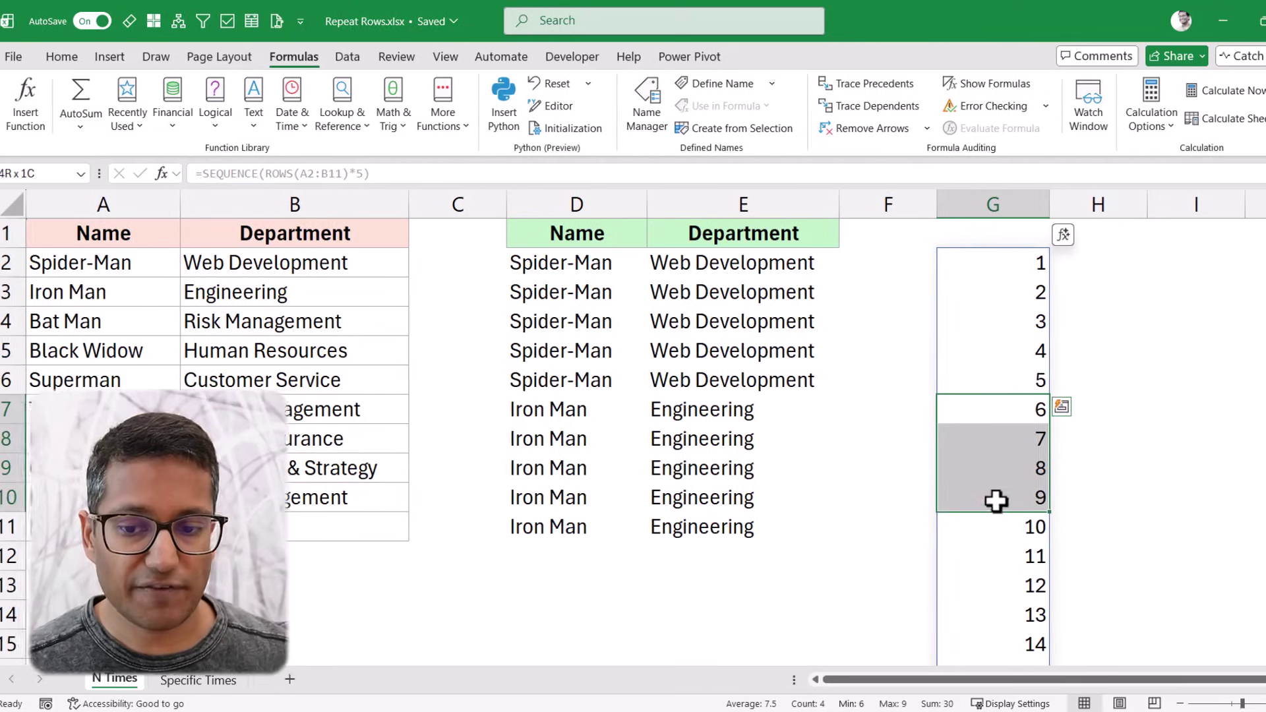
- Divide the SEQUENCE result in G2 by 5, making the formula =SEQUENCE(ROWS(A2:B11)*5)/5
double_click(996, 267)
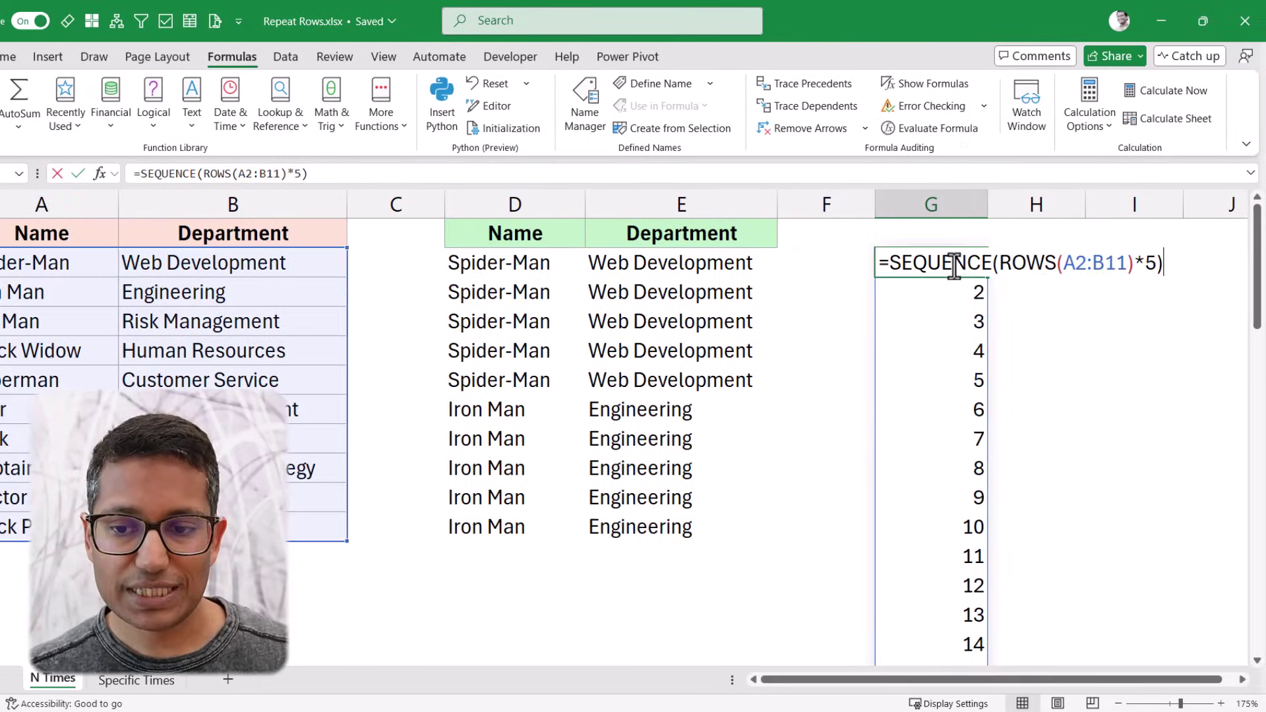
left_click(1162, 263)
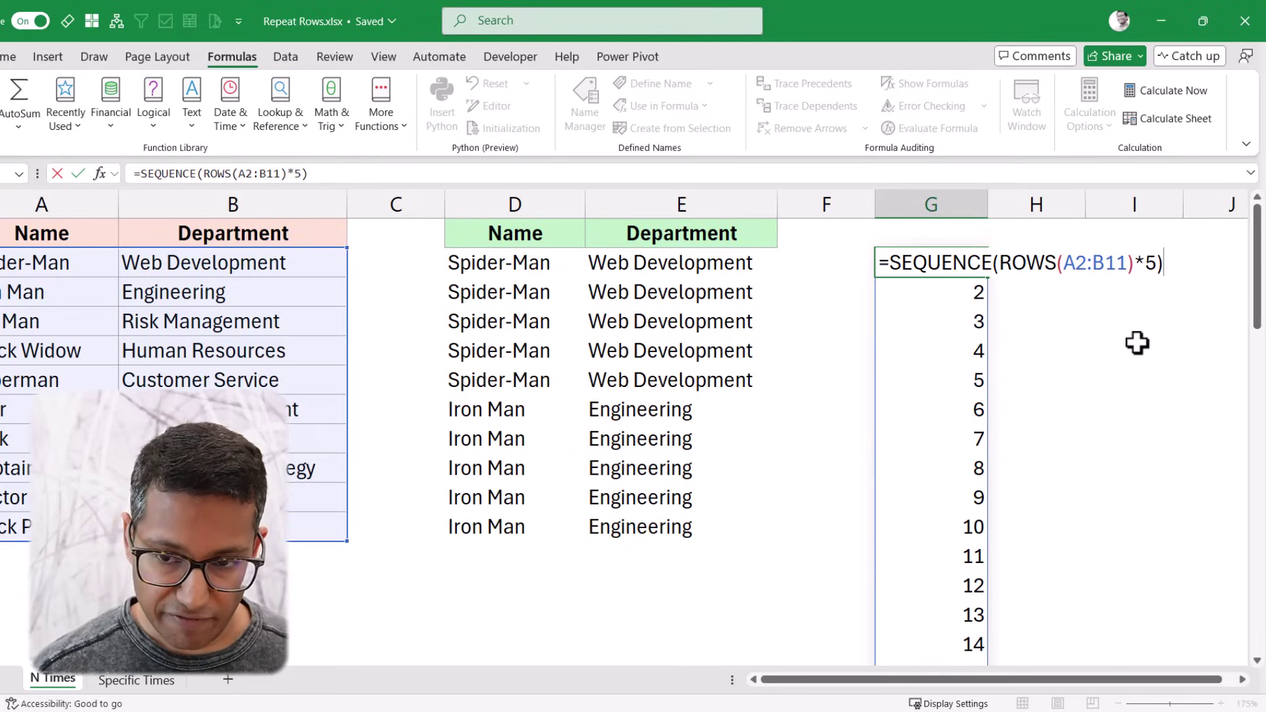
type("/5")
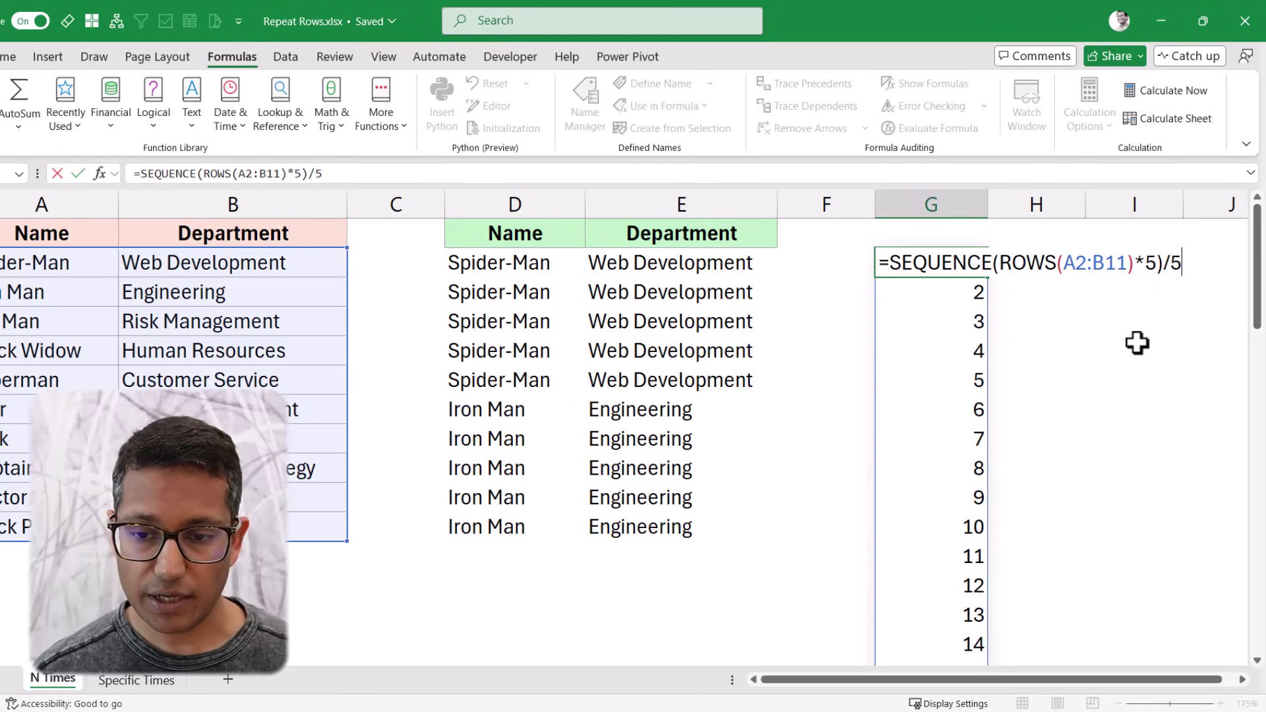
key("ctrl+Return")
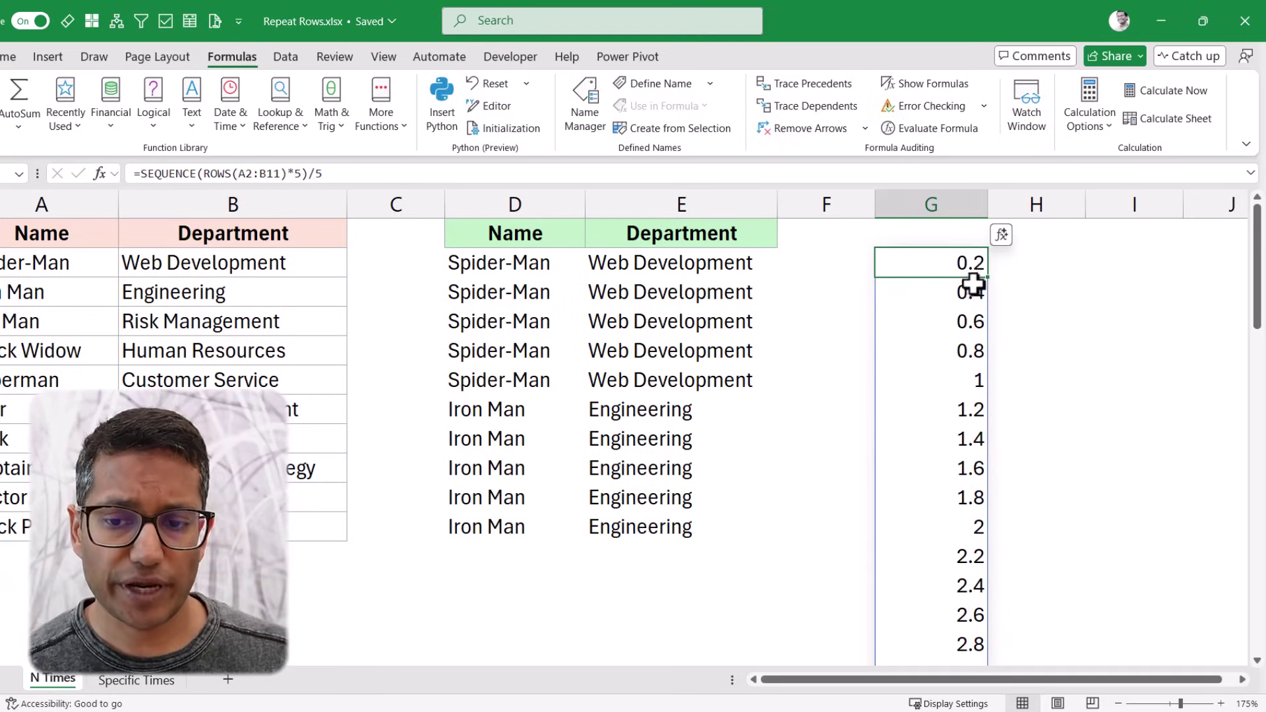
left_click_drag(956, 264, 952, 377)
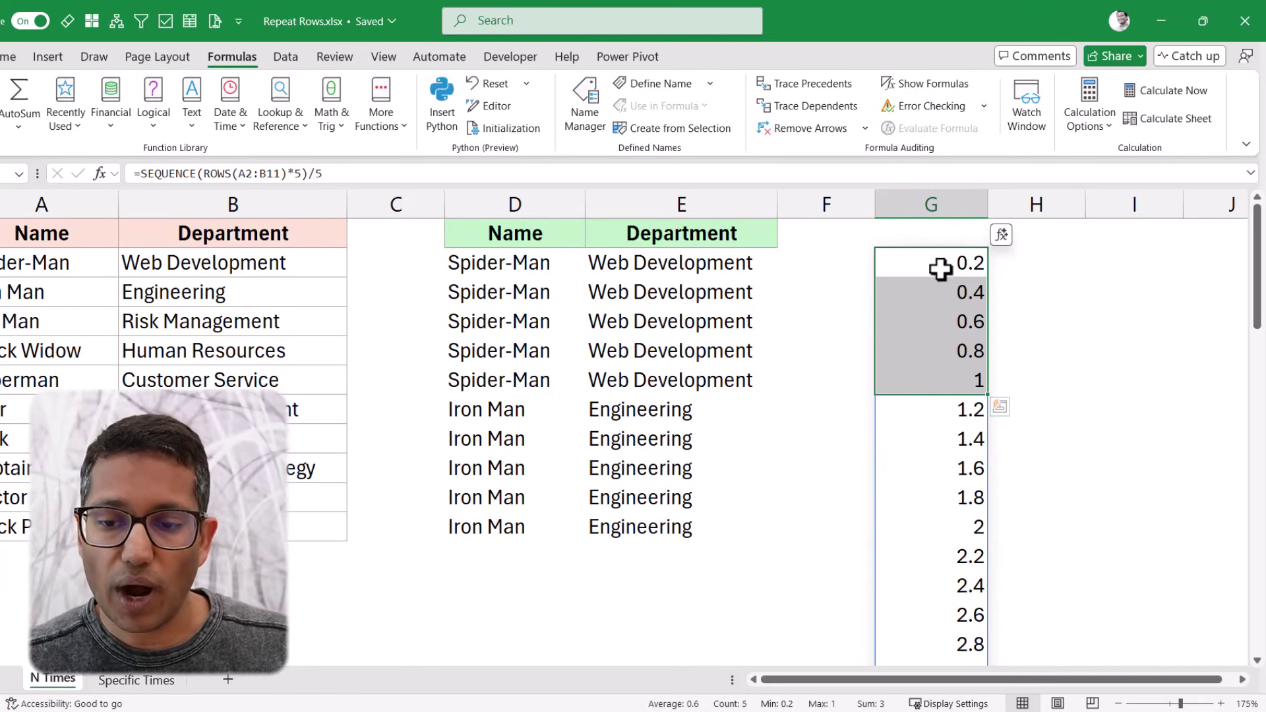
- Wrap G2's formula in CEILING.MATH with a significance of 1 to round the numbers up
key("F2")
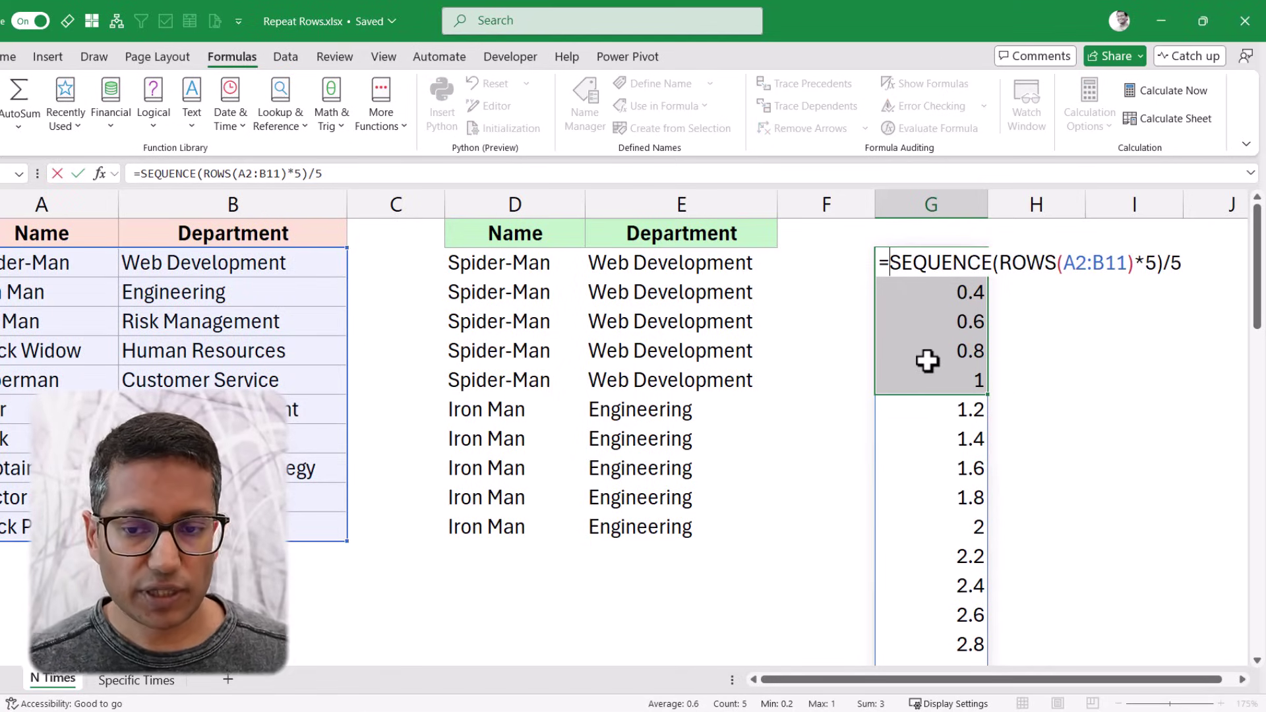
type("CEIL")
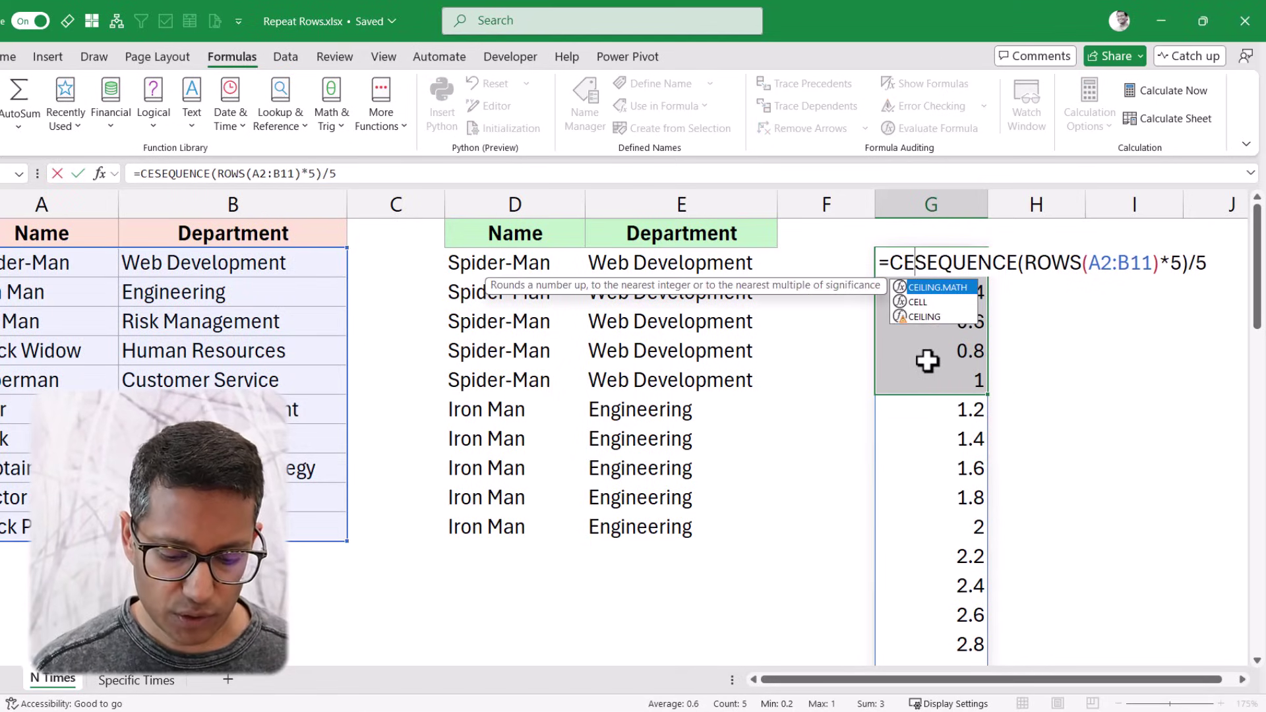
key("Tab")
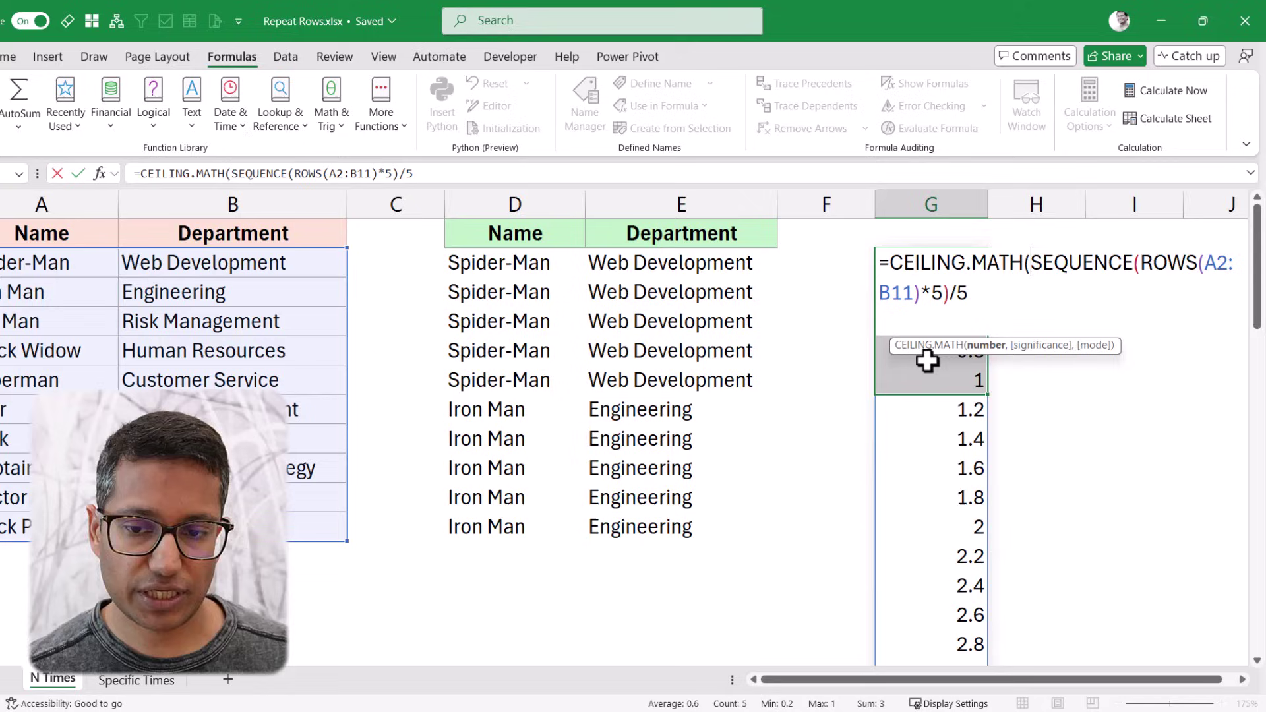
left_click(971, 295)
type(",")
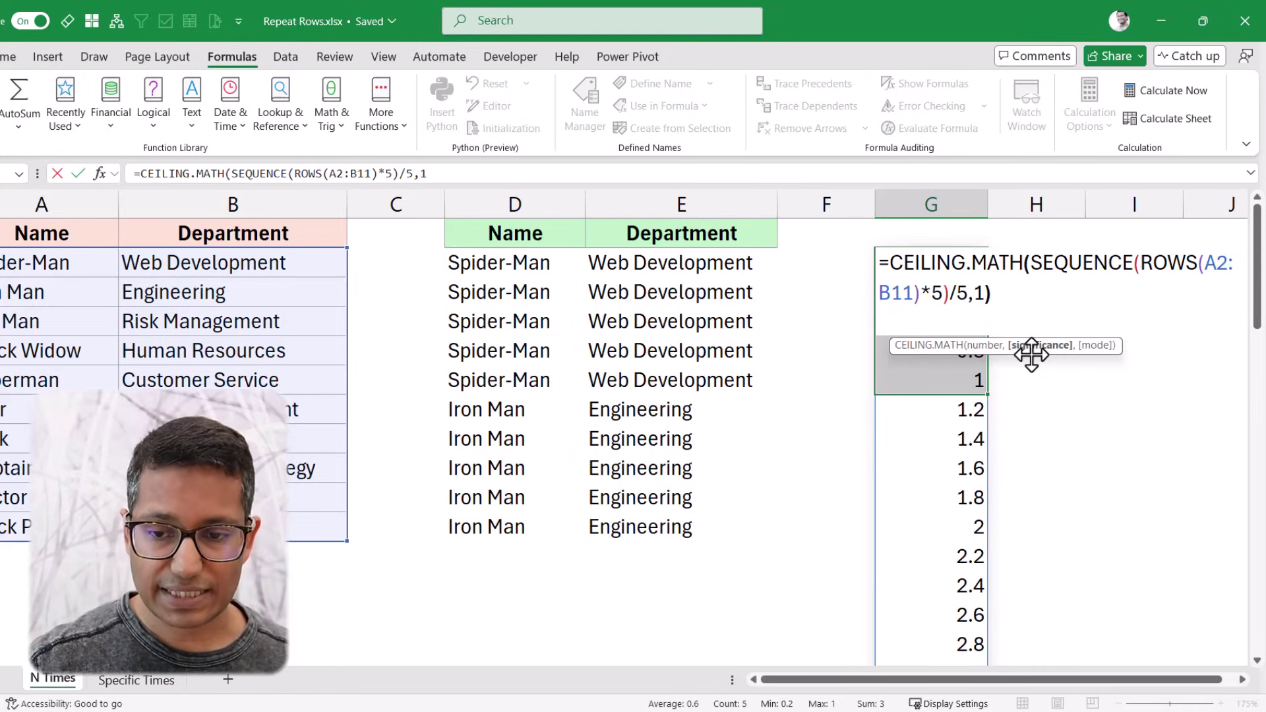
type("1)")
key("ctrl+Return")
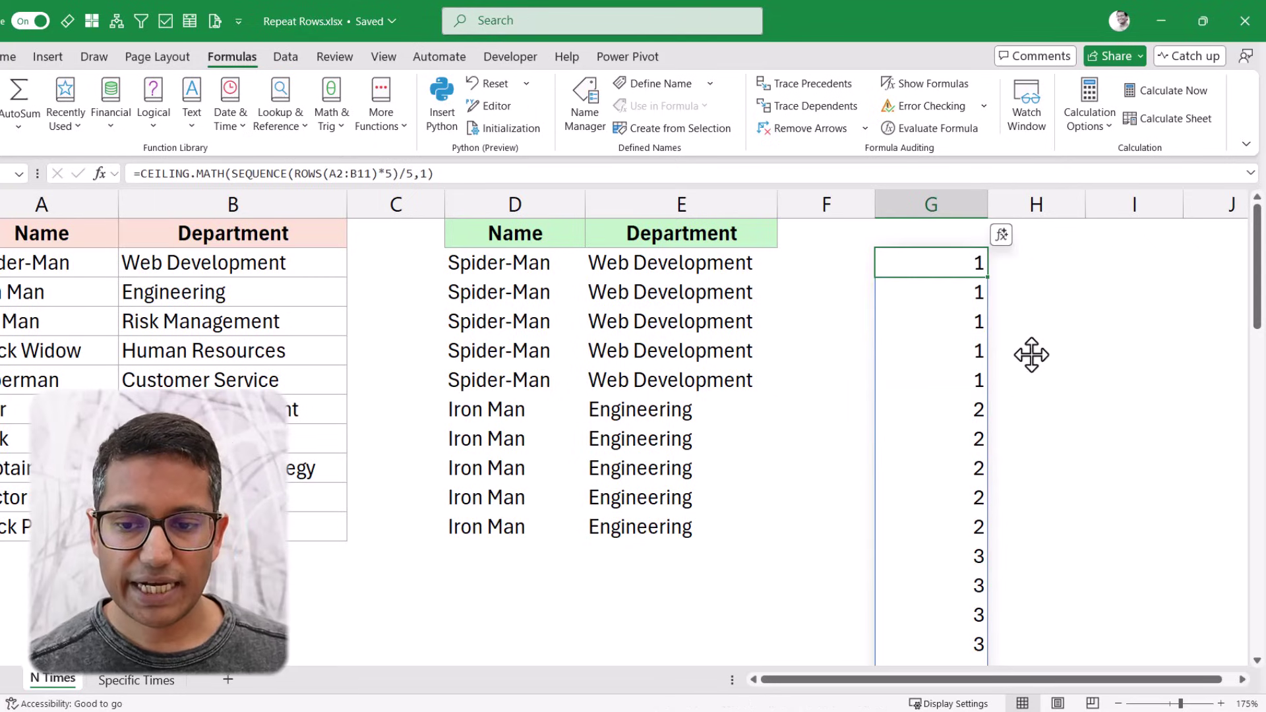
left_click_drag(954, 271, 952, 522)
- Copy G2's CEILING.MATH expression without the equals sign and replace the hard-coded row array in D2's INDEX formula with it
left_click(942, 261)
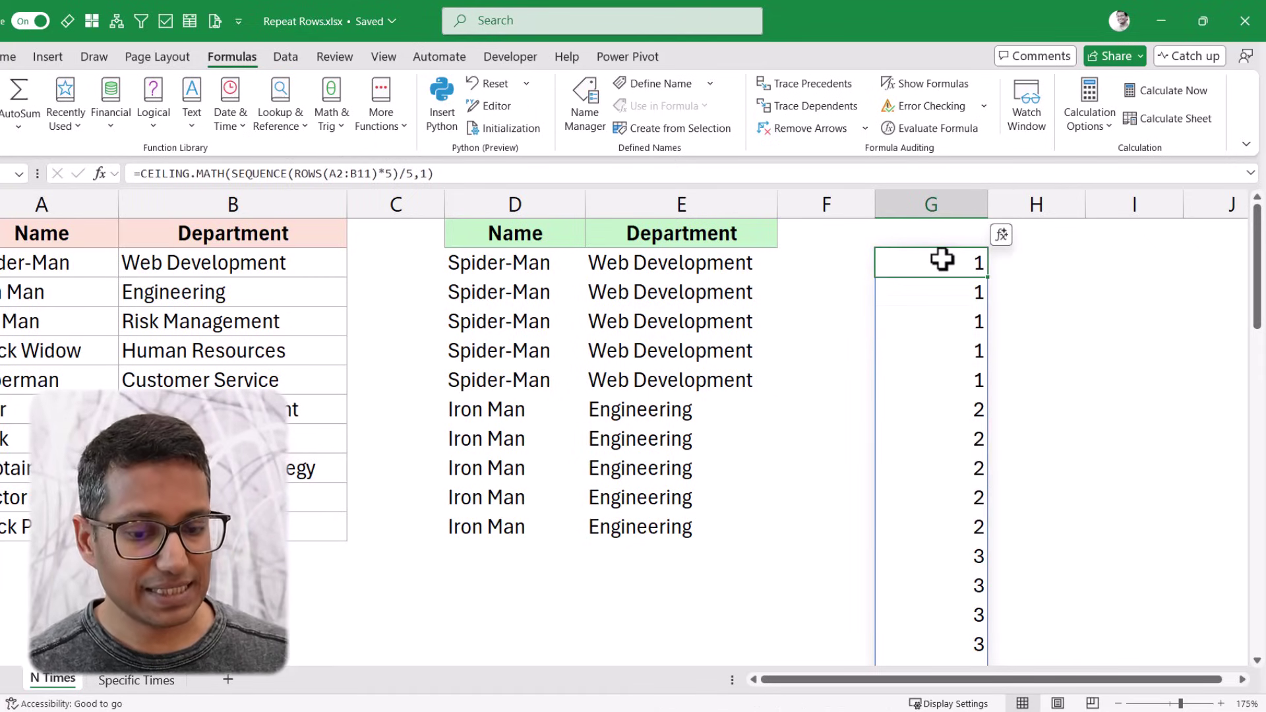
double_click(942, 260)
left_click_drag(884, 262, 993, 292)
key("ctrl+c")
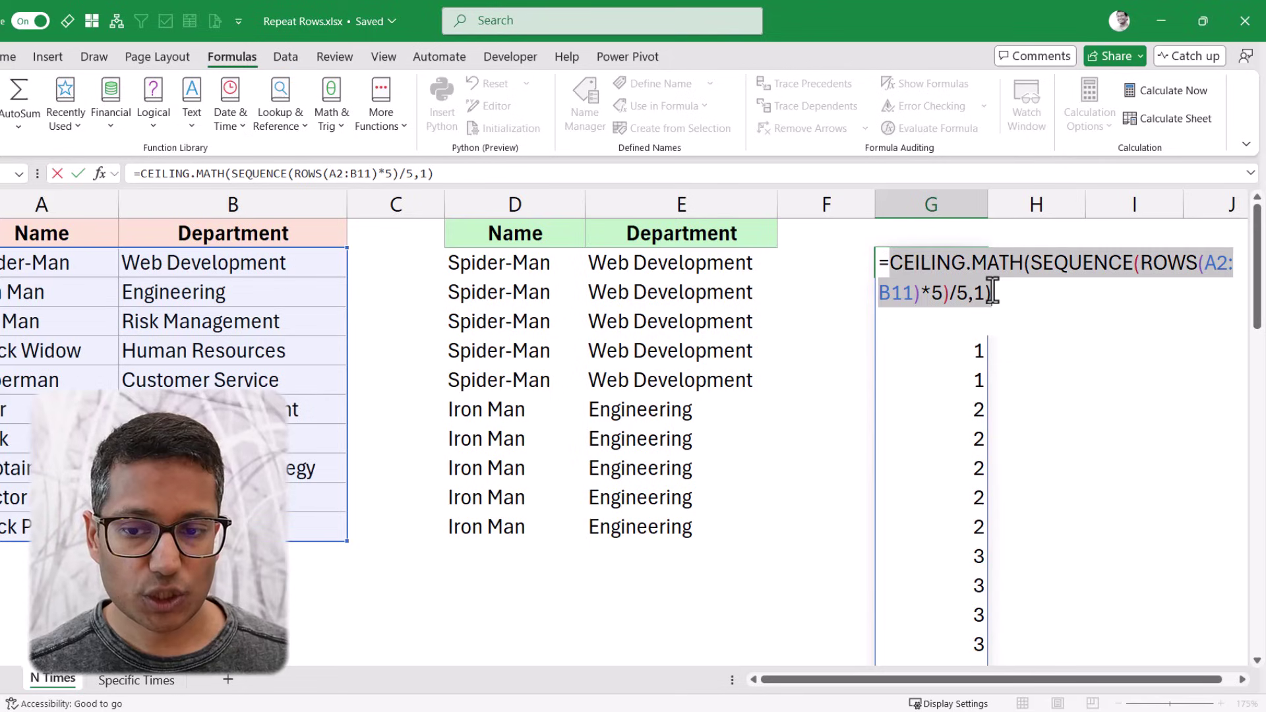
key("Escape")
double_click(514, 262)
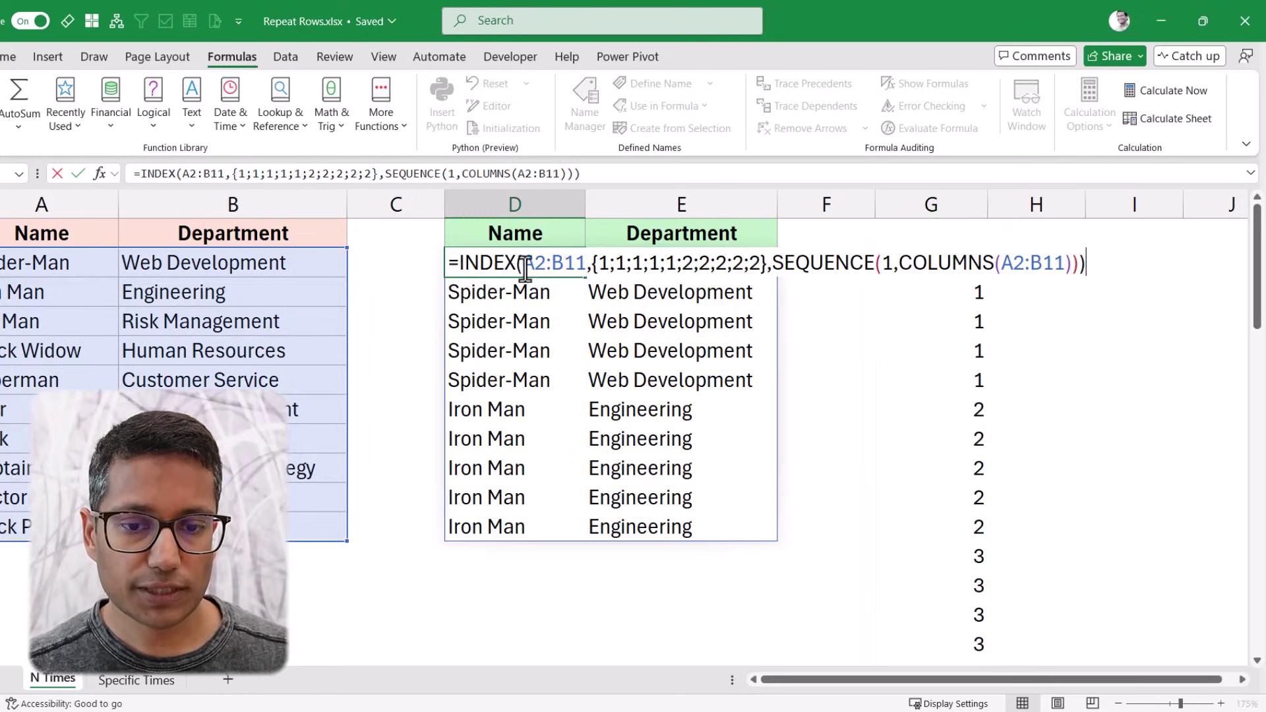
left_click_drag(591, 268, 764, 259)
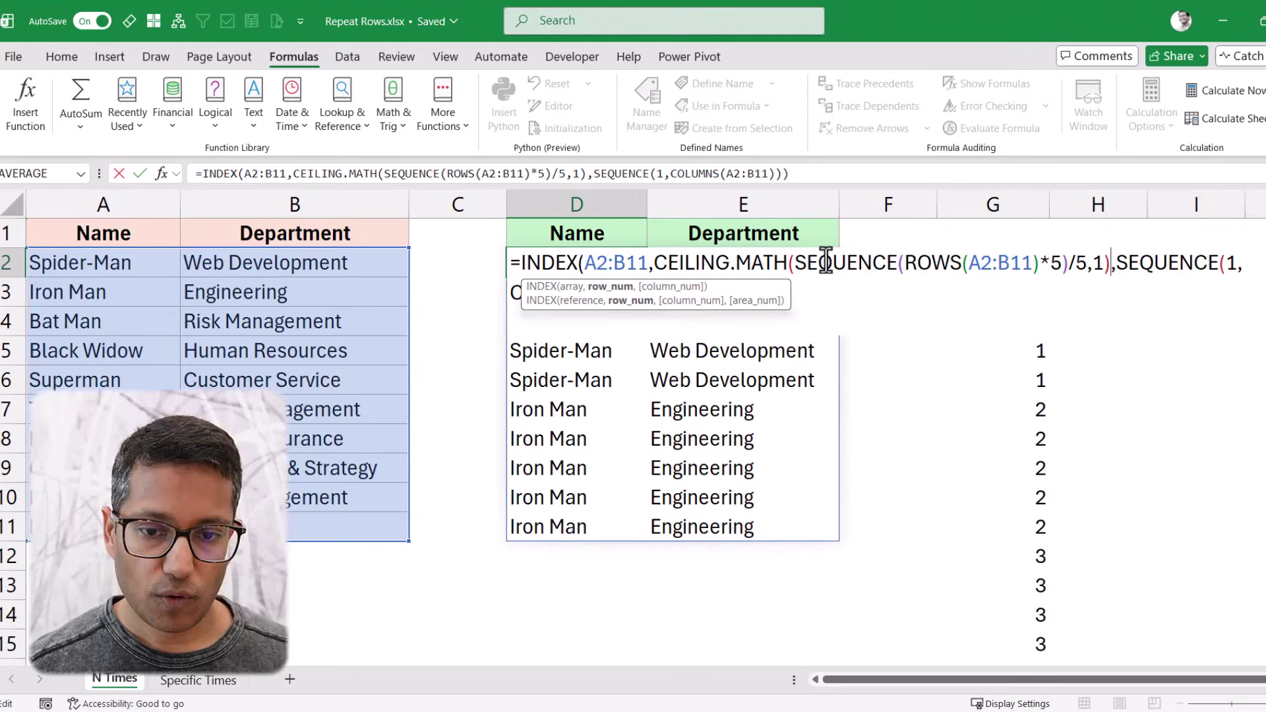
key("ctrl+Return")
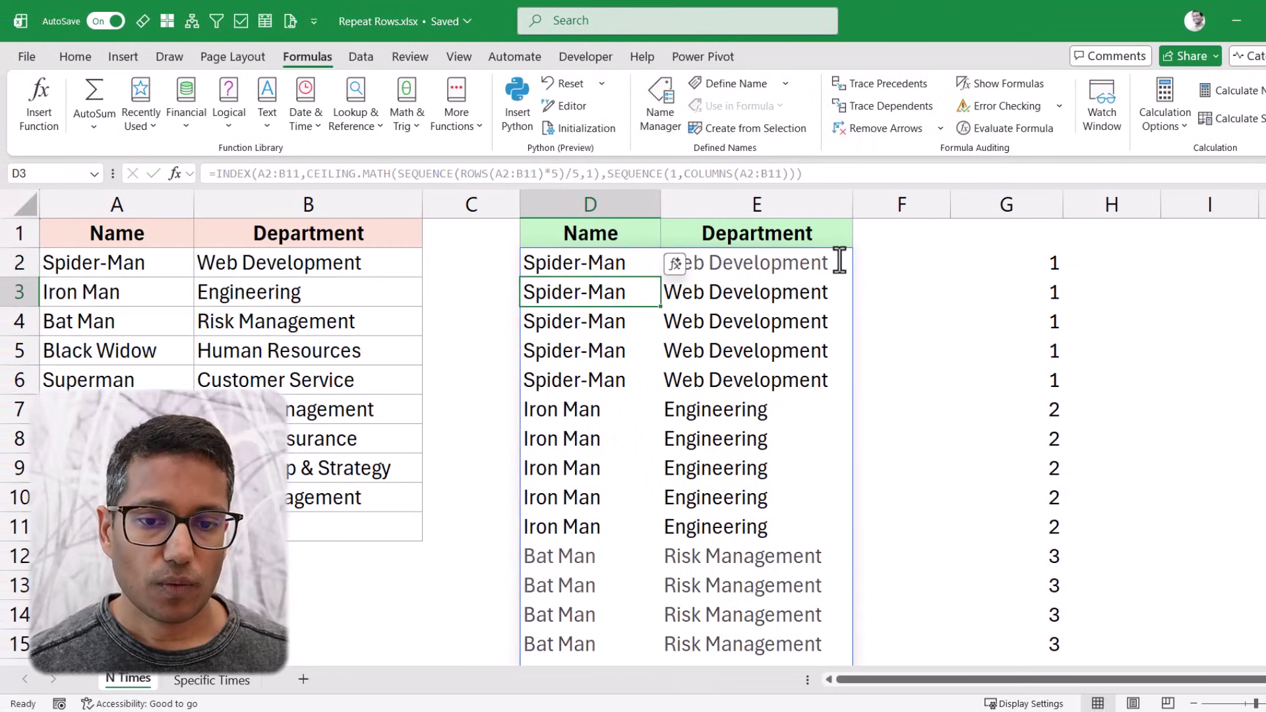
- Delete the helper formula from cell G2
left_click(1044, 263)
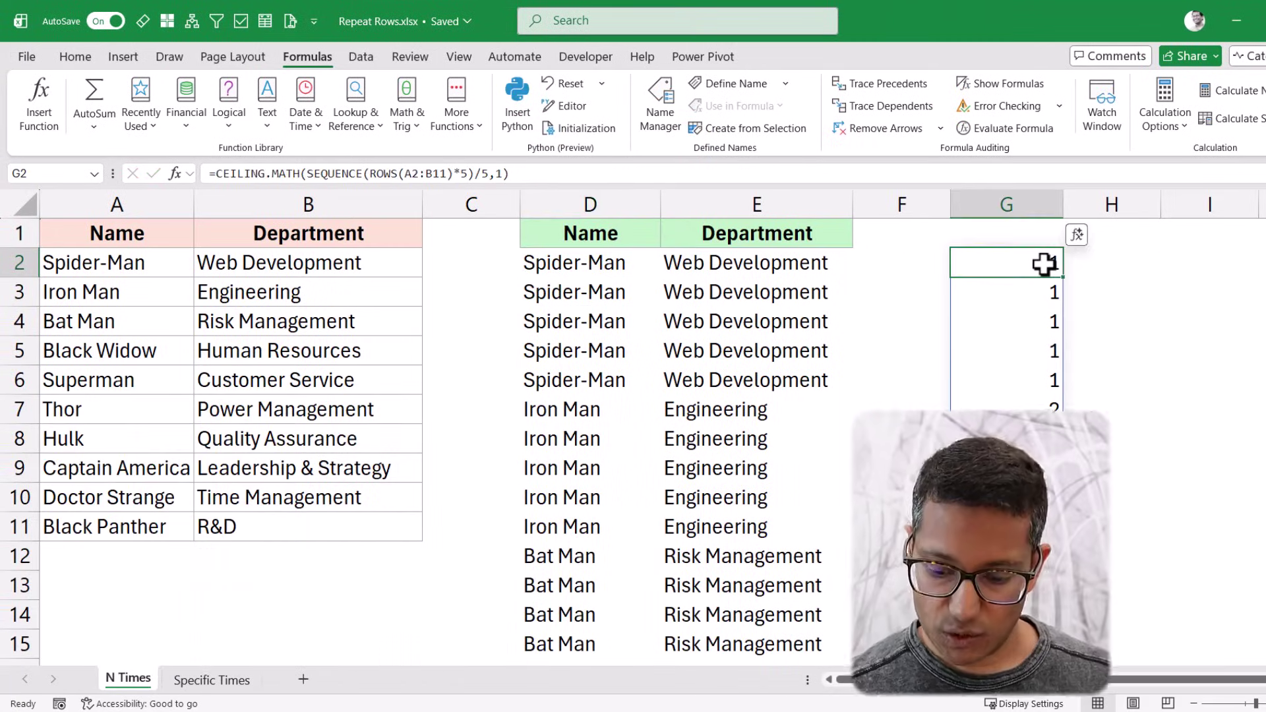
key("Delete")
left_click_drag(579, 269, 559, 524)
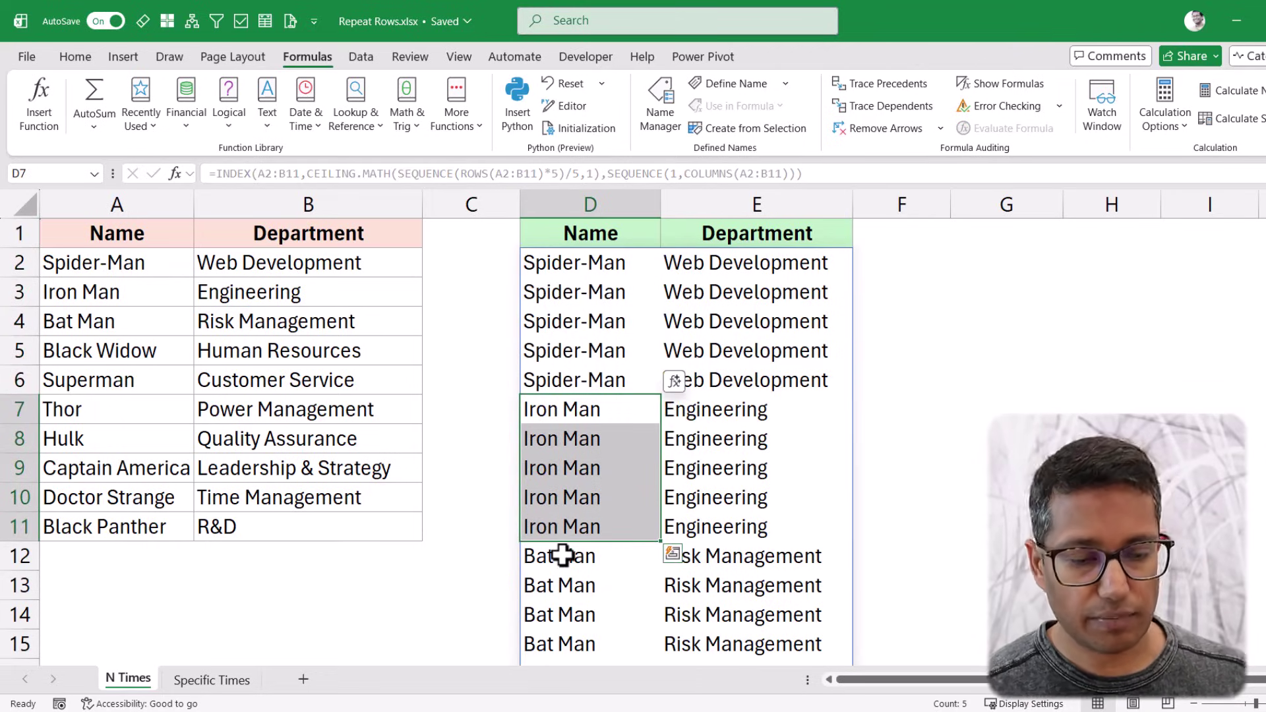
- Review the repeated names down column D and the source range and repeat count used in D2's INDEX formula
left_click(583, 270)
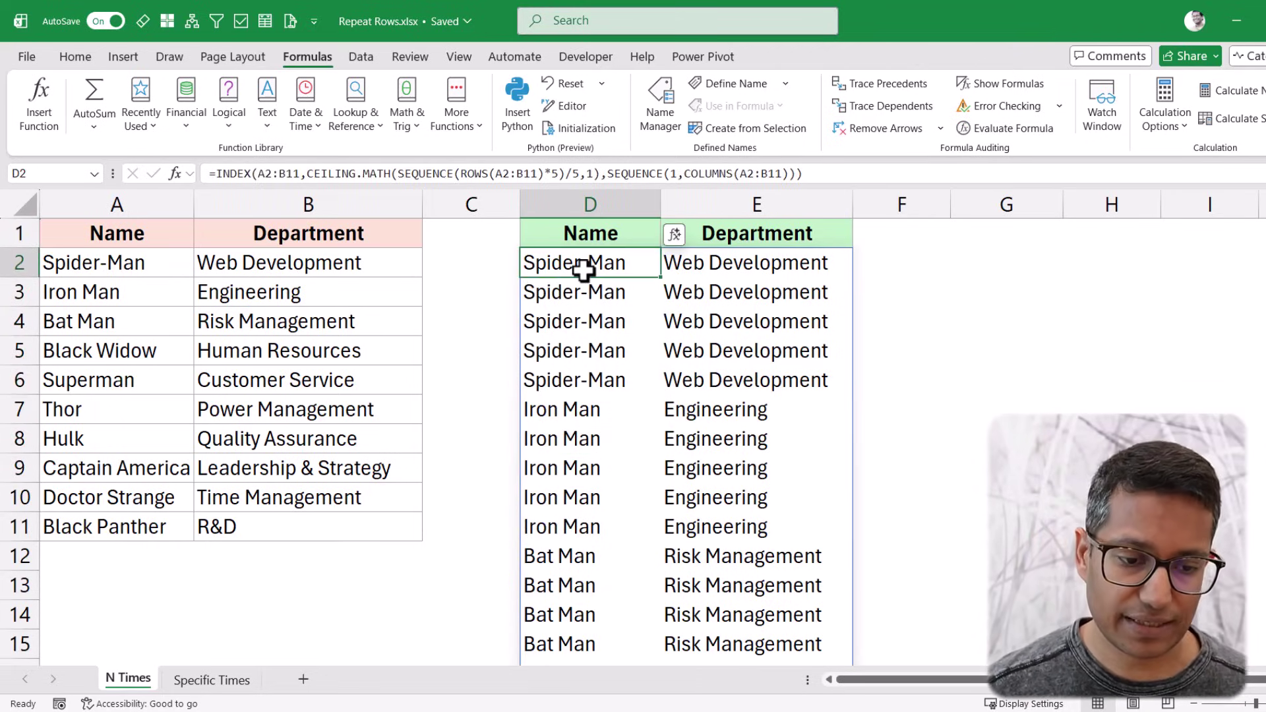
key("ctrl+shift+Down")
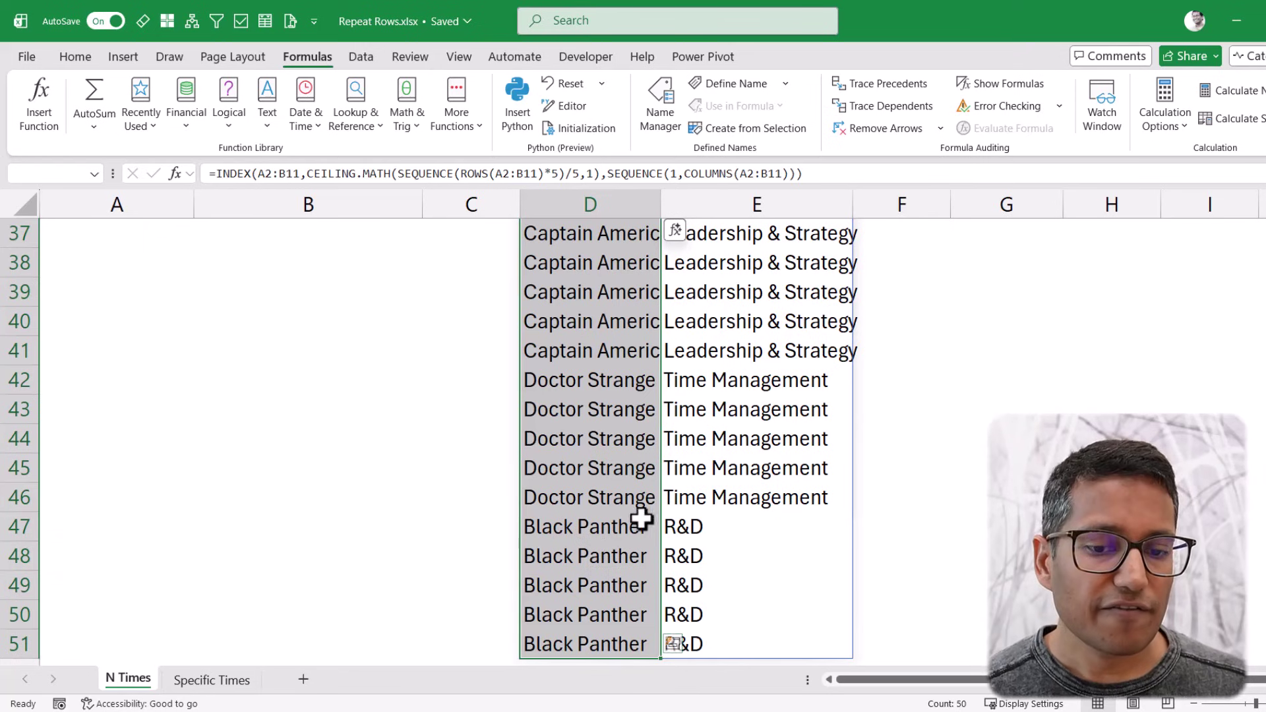
scroll(633, 439, "up", 5)
scroll(633, 438, "up", 7)
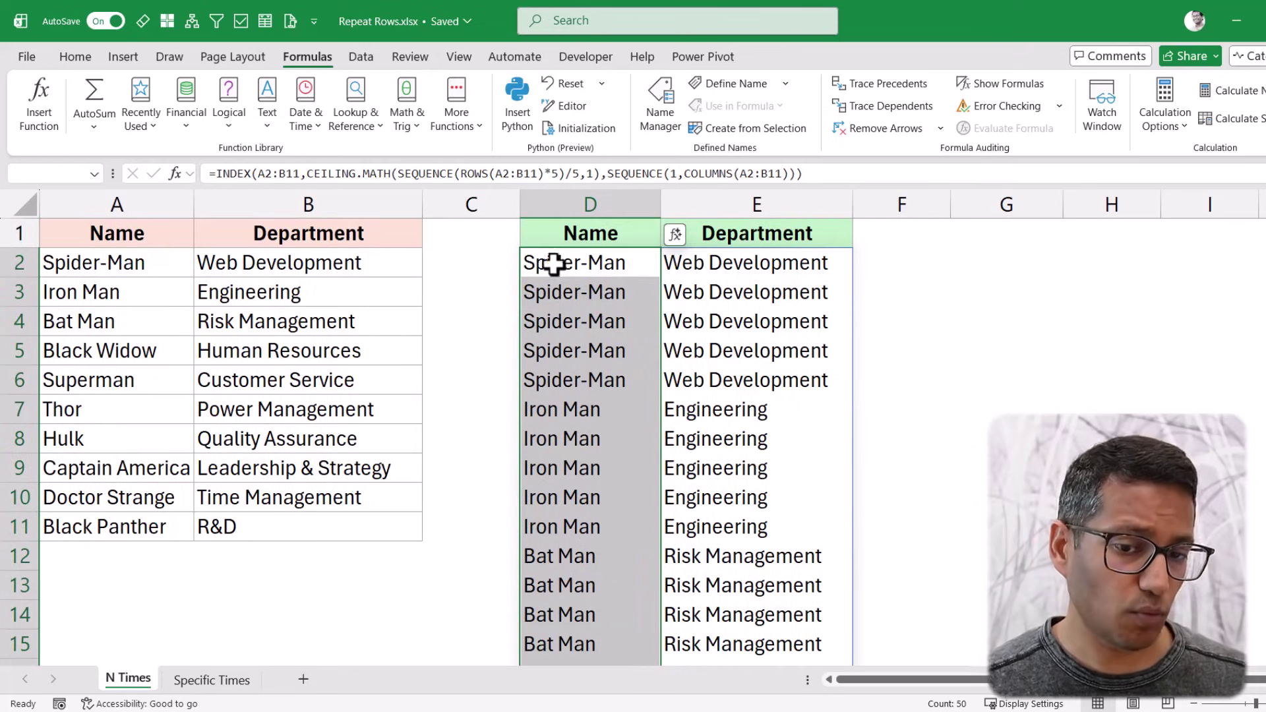
left_click_drag(557, 265, 560, 321)
key("F2")
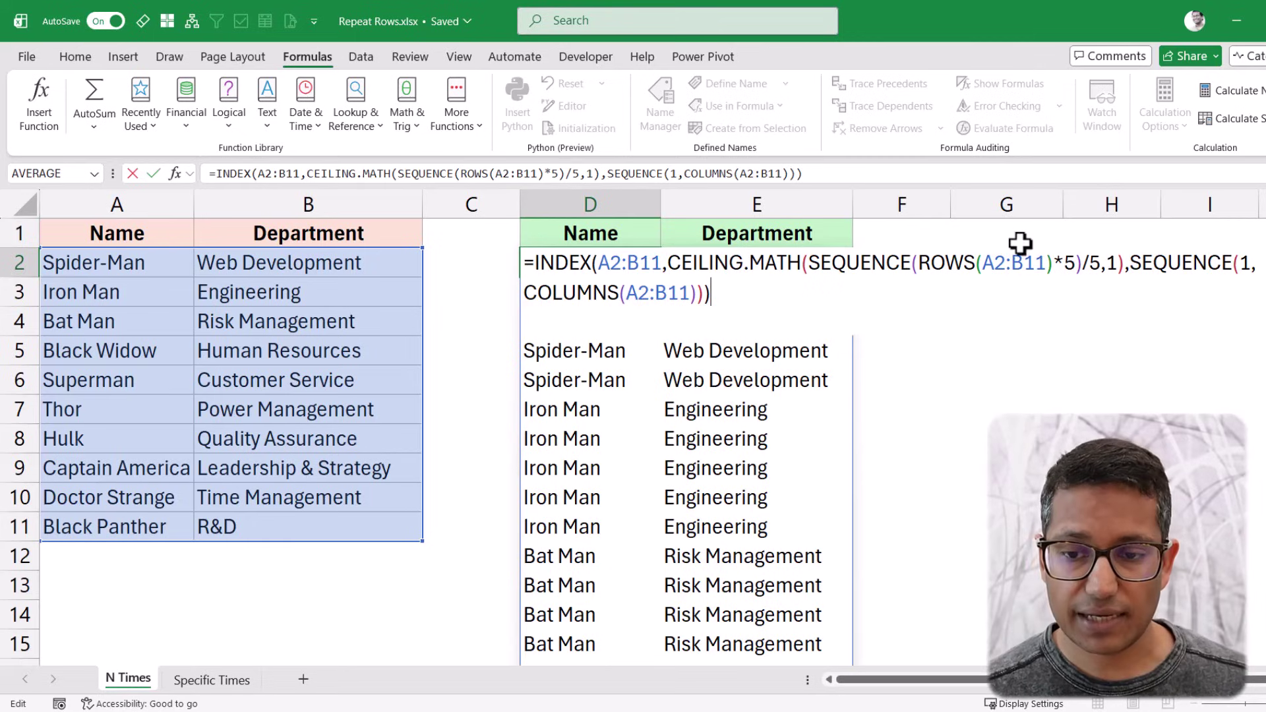
double_click(1070, 262)
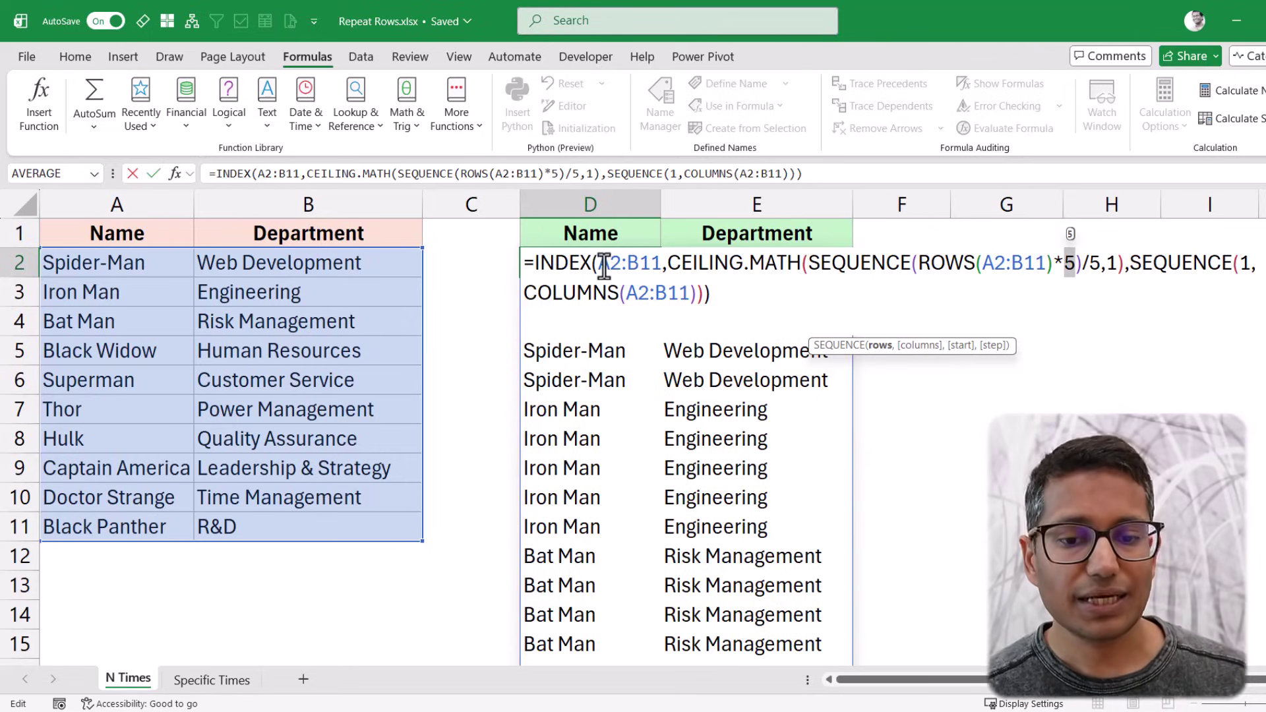
left_click_drag(600, 265, 663, 264)
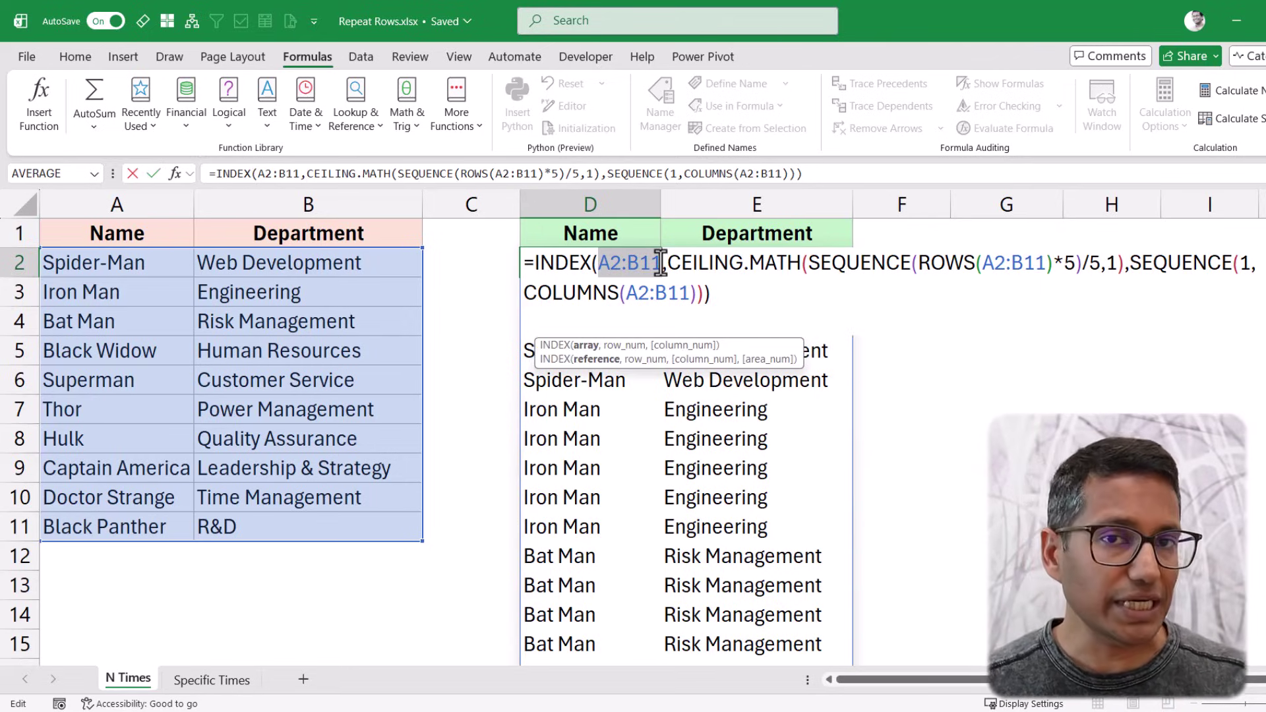
left_click(1061, 264)
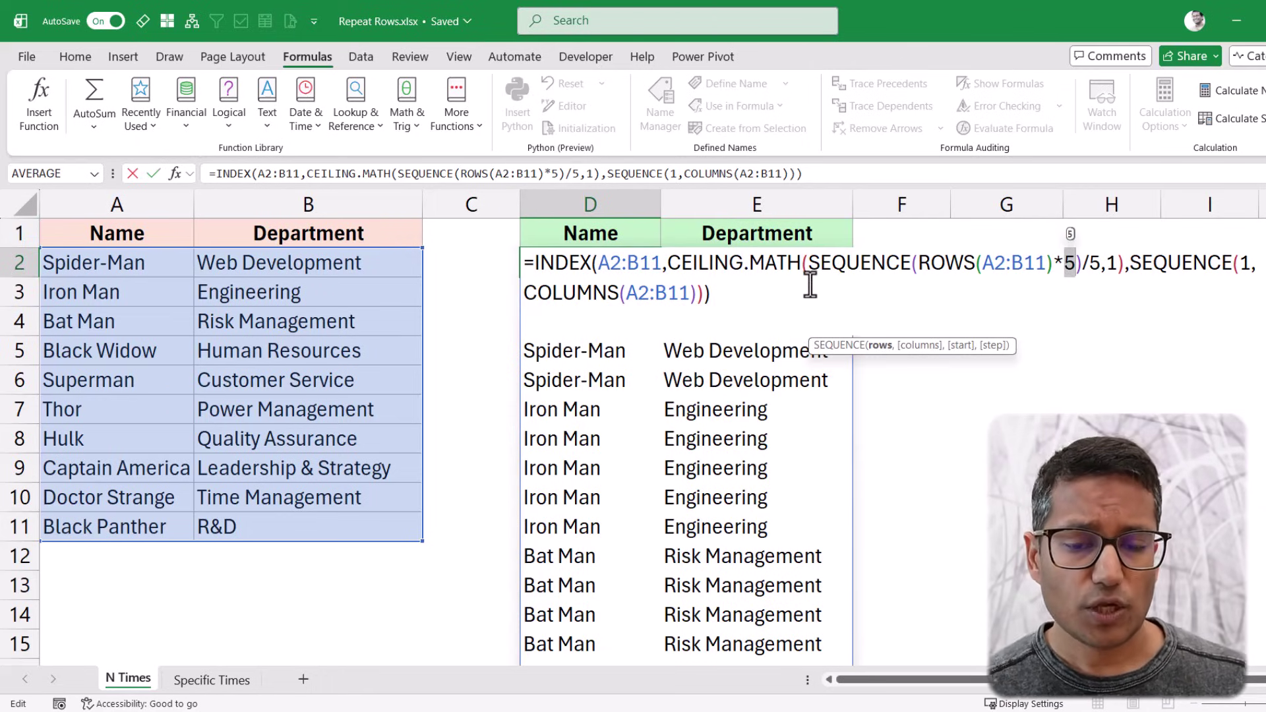
key("ctrl+Return")
left_click(967, 263)
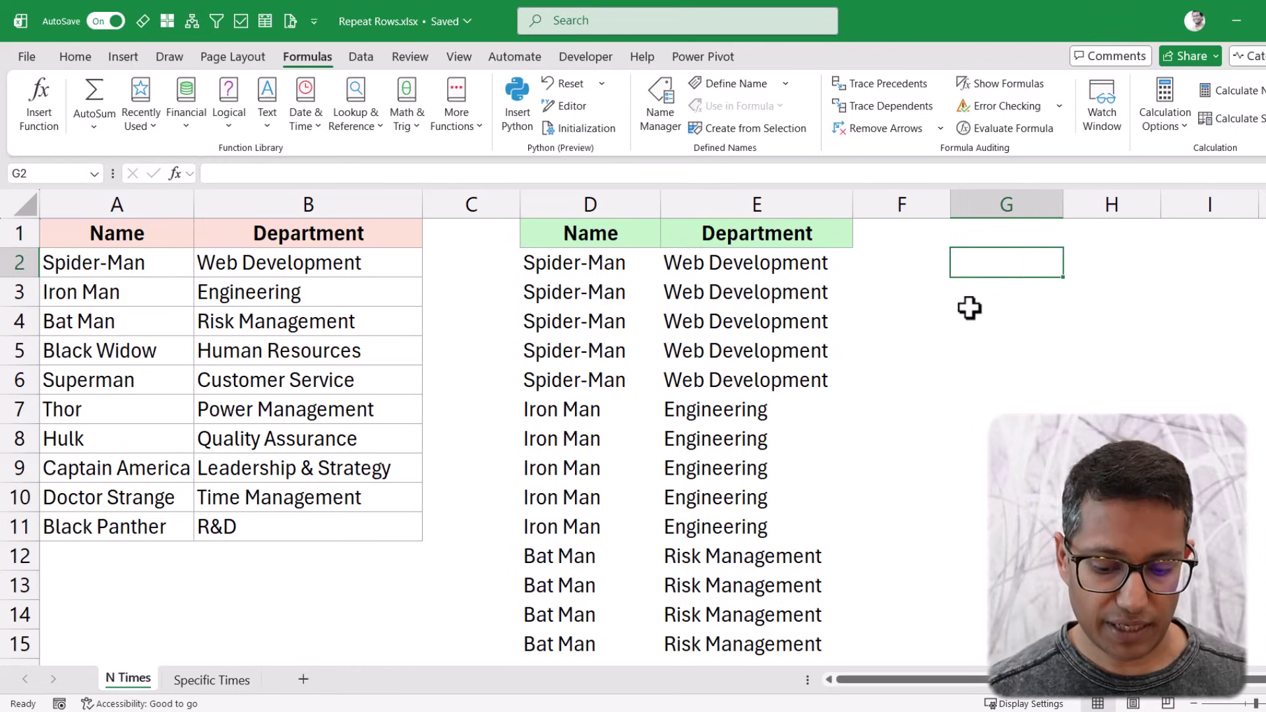
type("=lamb")
key("Tab")
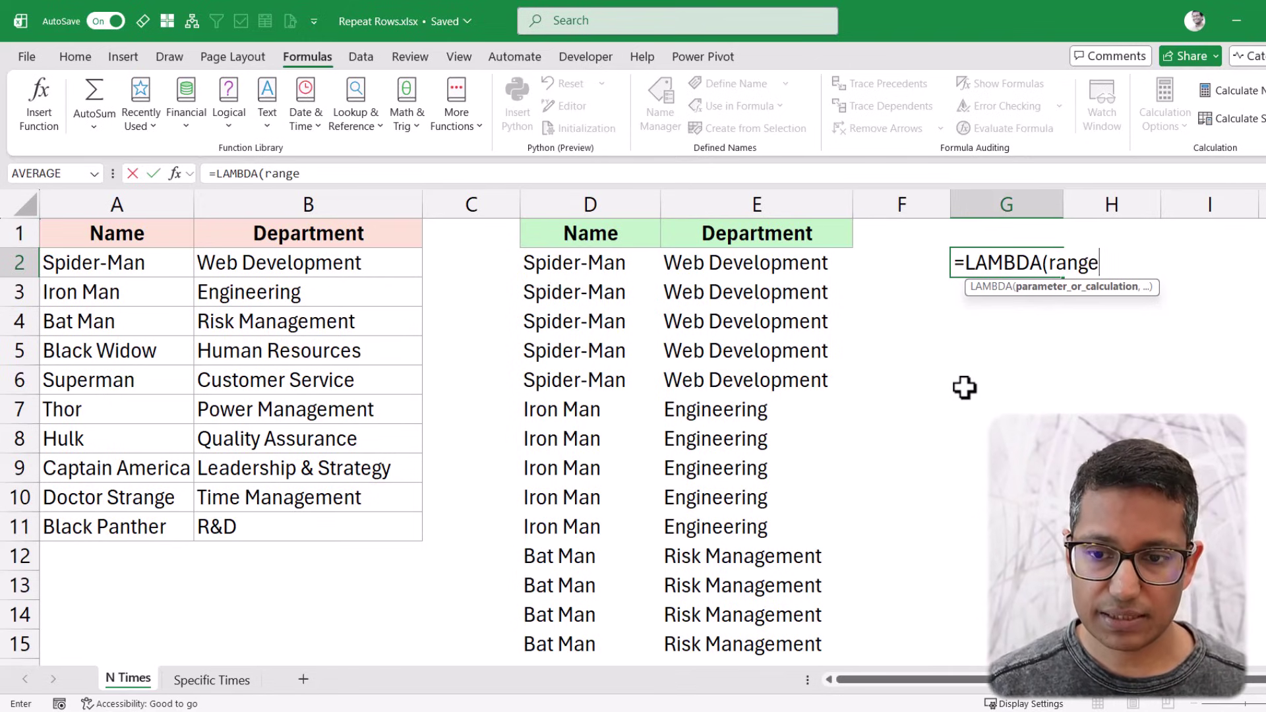
type(",repea")
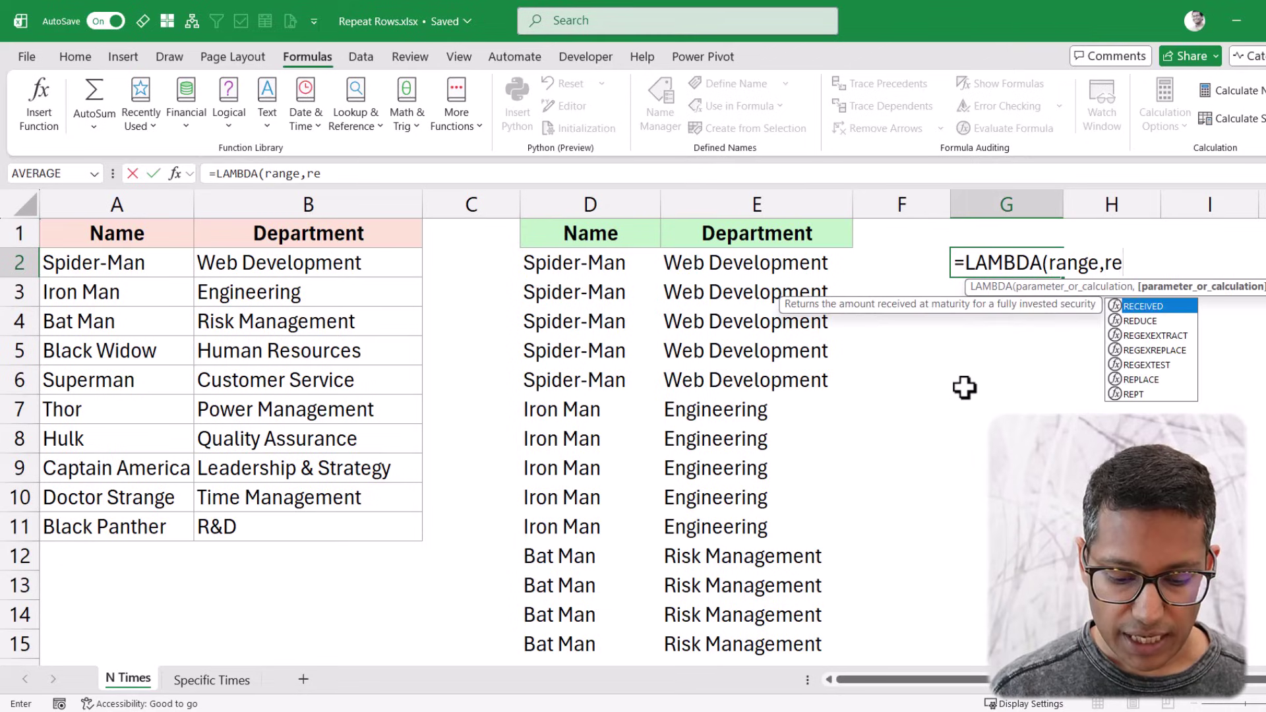
type("t,")
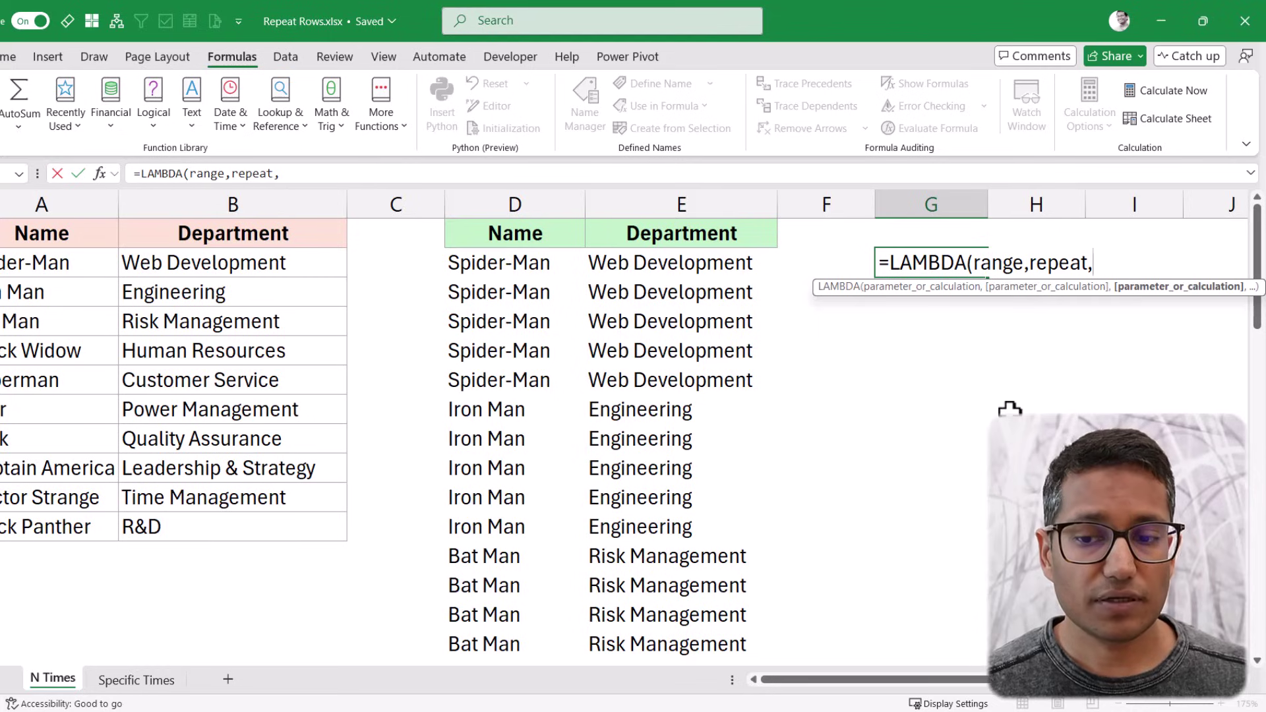
key("ctrl+v")
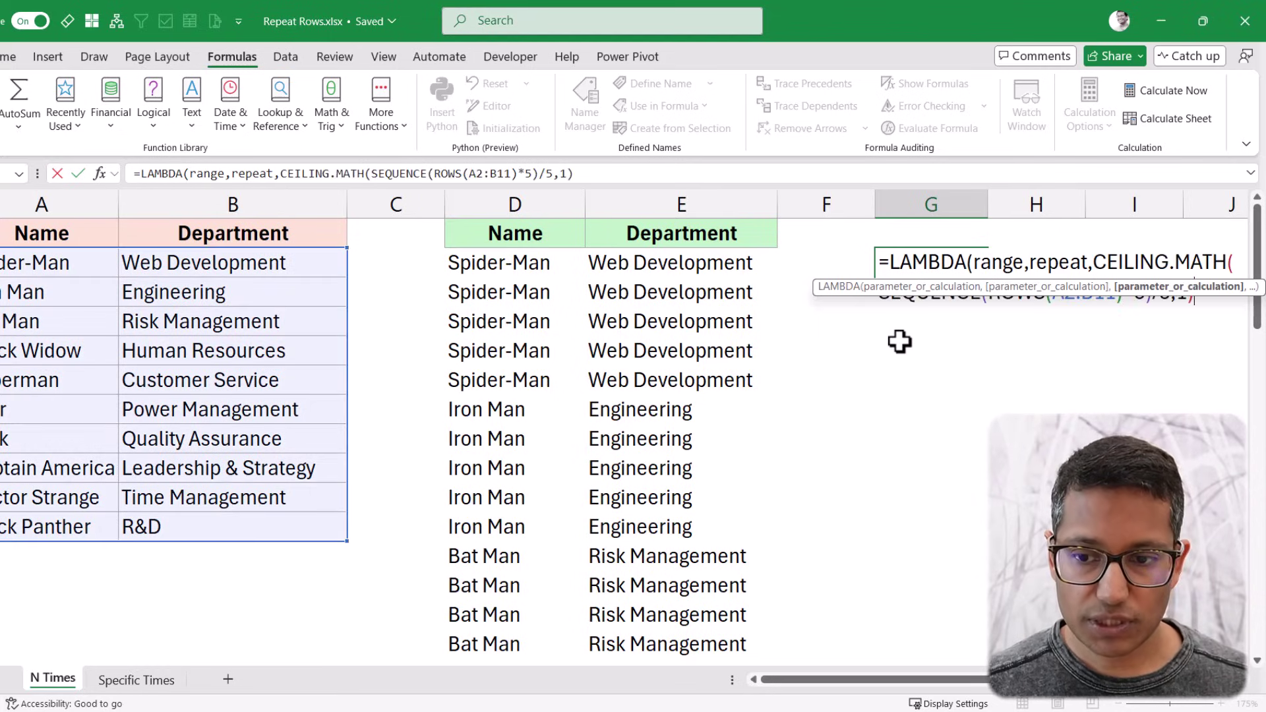
left_click_drag(1095, 263, 1199, 296)
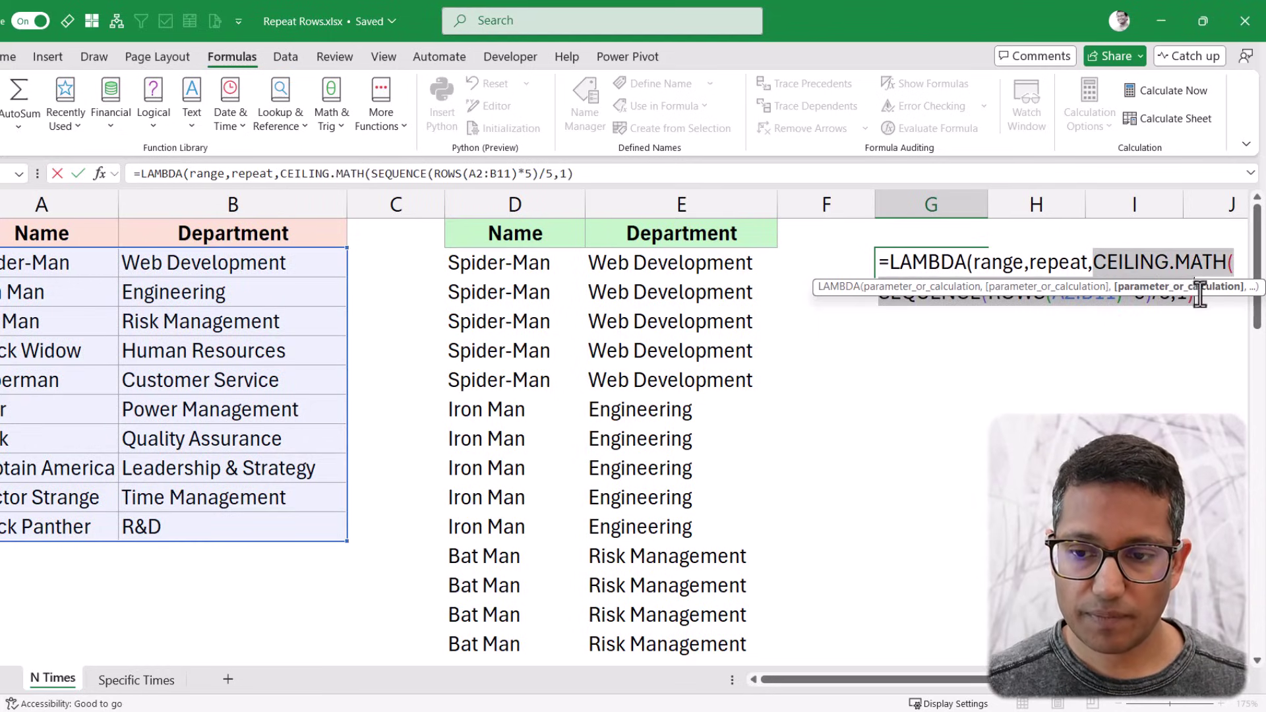
key("ctrl+x")
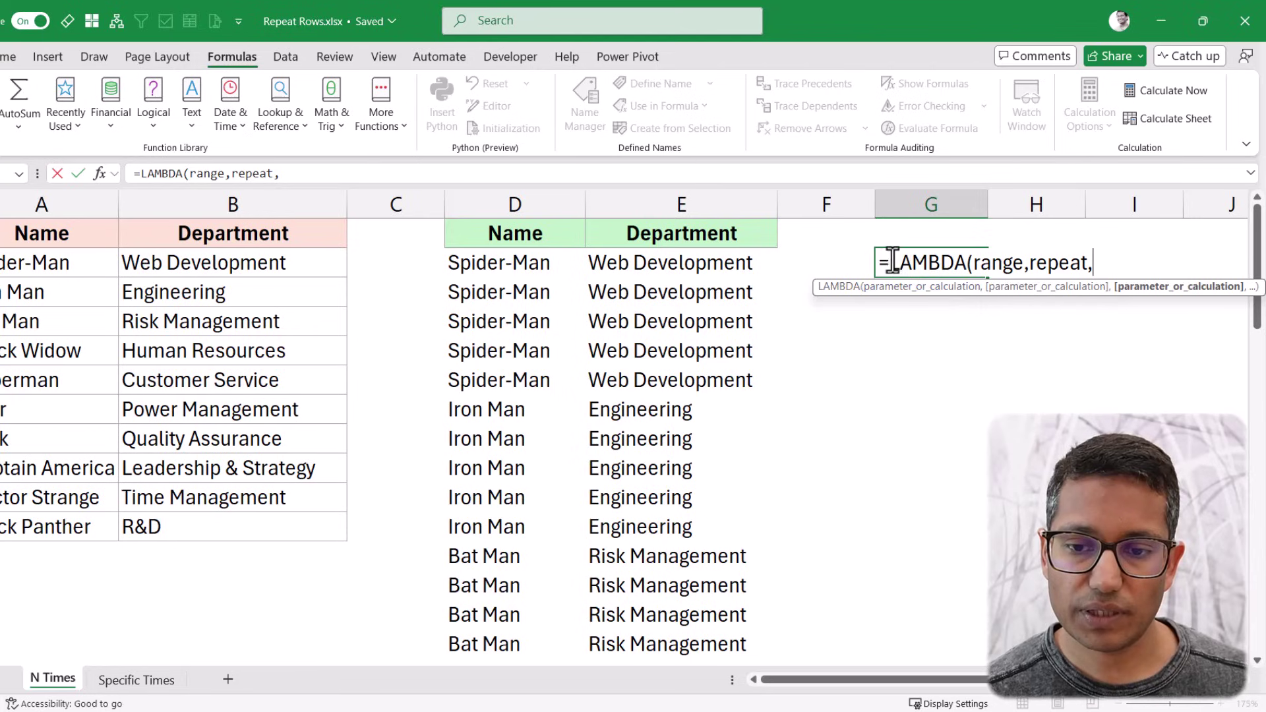
left_click_drag(890, 262, 1188, 260)
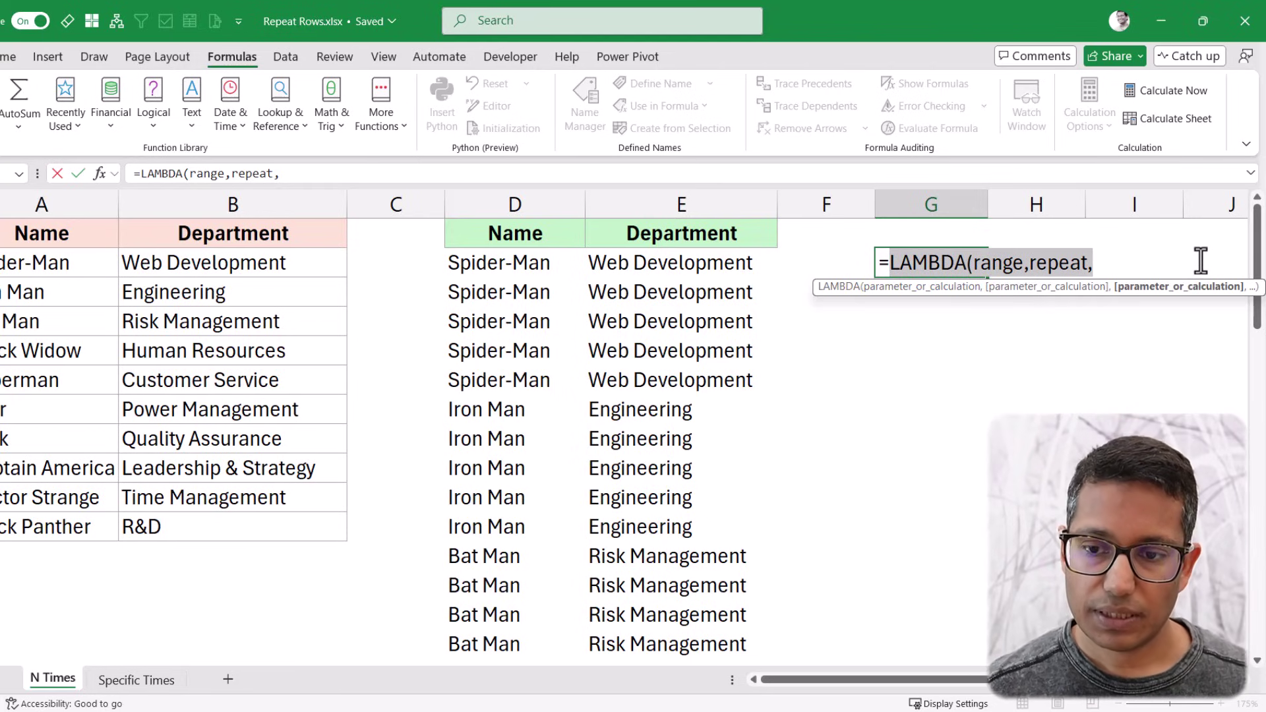
key("Escape")
- Copy D2's whole INDEX formula without the equals sign, leaving the cell unedited
key("Left")
key("Left")
key("Left")
key("F2")
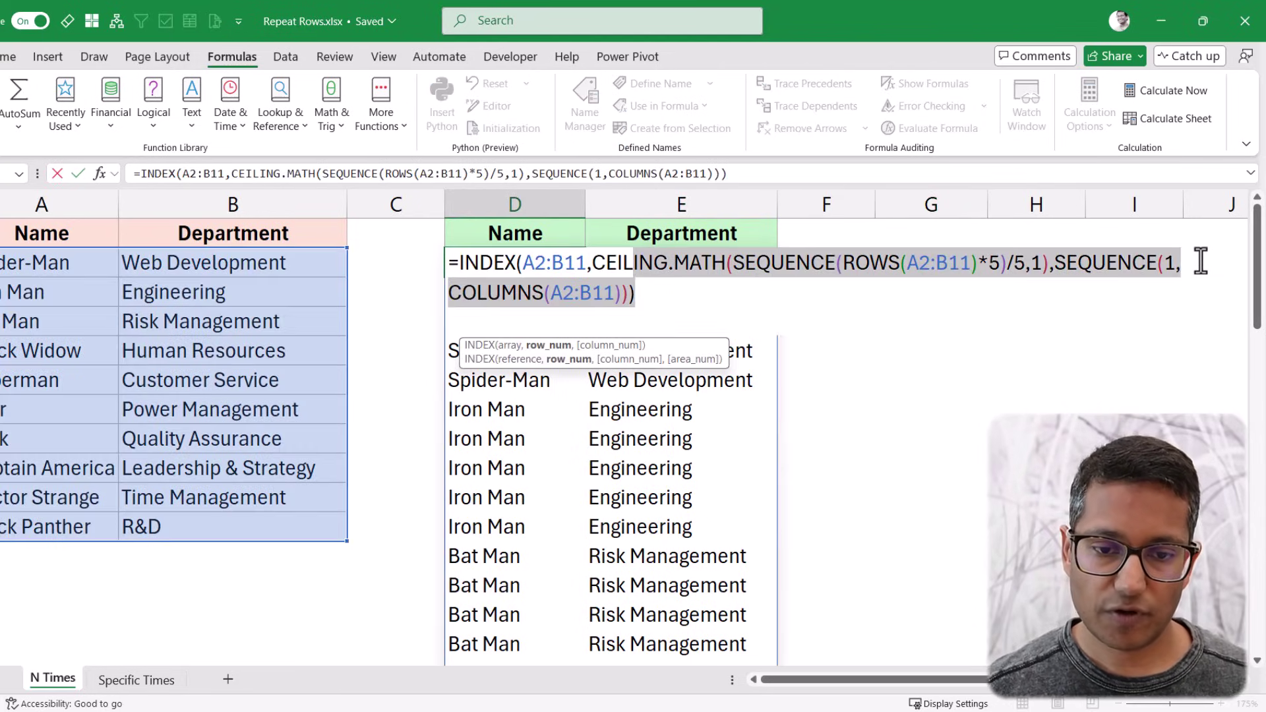
key("ctrl+shift+Left")
key("ctrl+shift+Left")
key("ctrl+shift+Left")
key("ctrl+shift+Left")
key("ctrl+shift+Left")
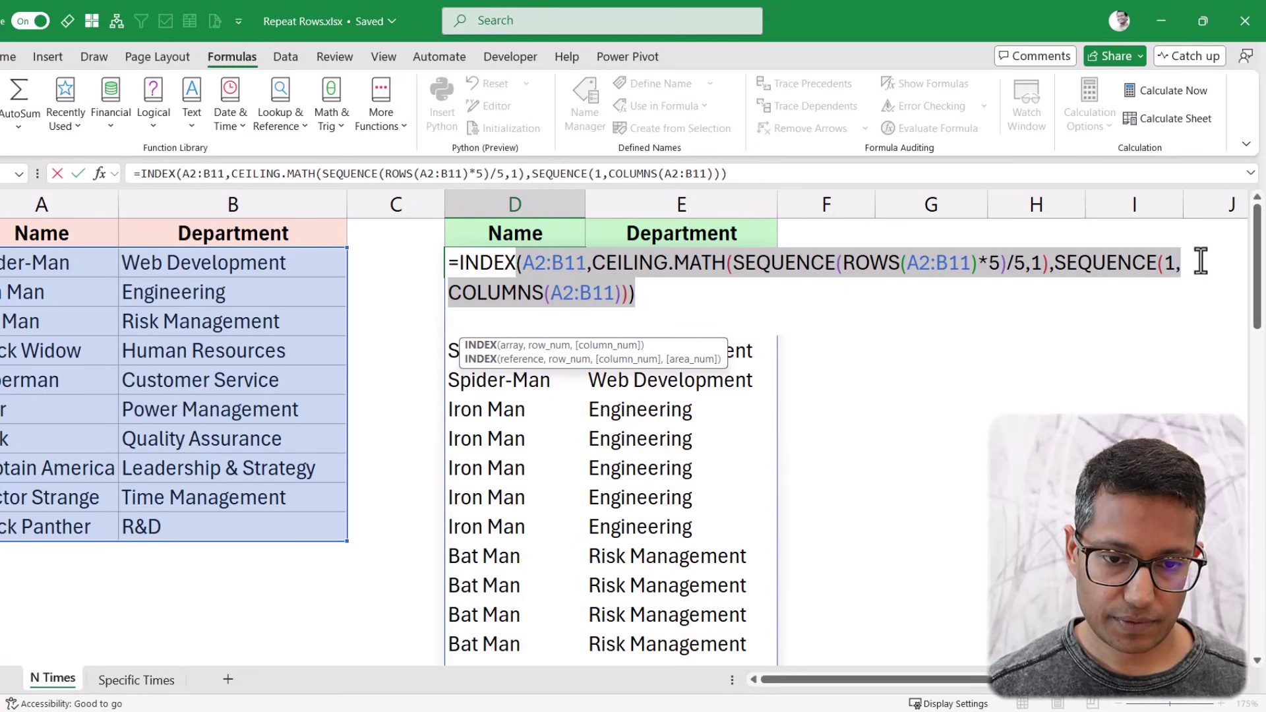
key("Escape")
- Enter a LAMBDA in G2 with the parameters range and repeat and the copied INDEX expression as its calculation
key("Right")
key("Right")
key("Right")
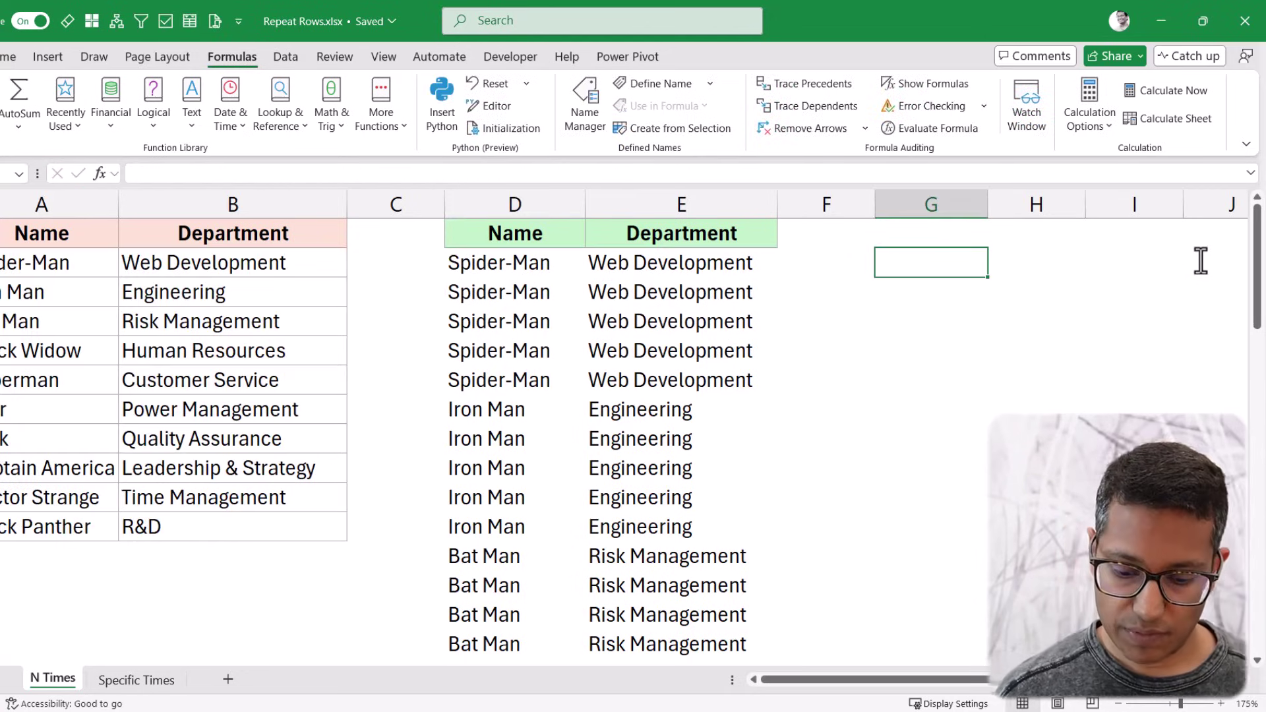
type("=LAMBDA(")
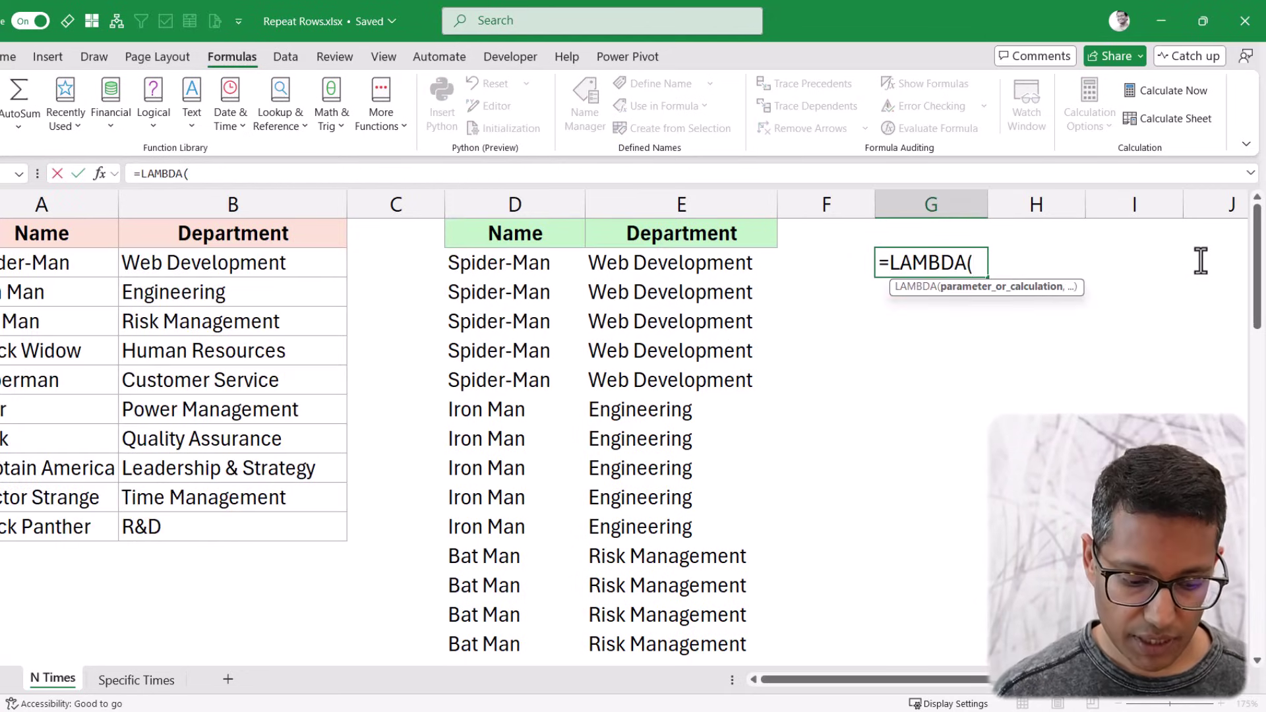
type("range,")
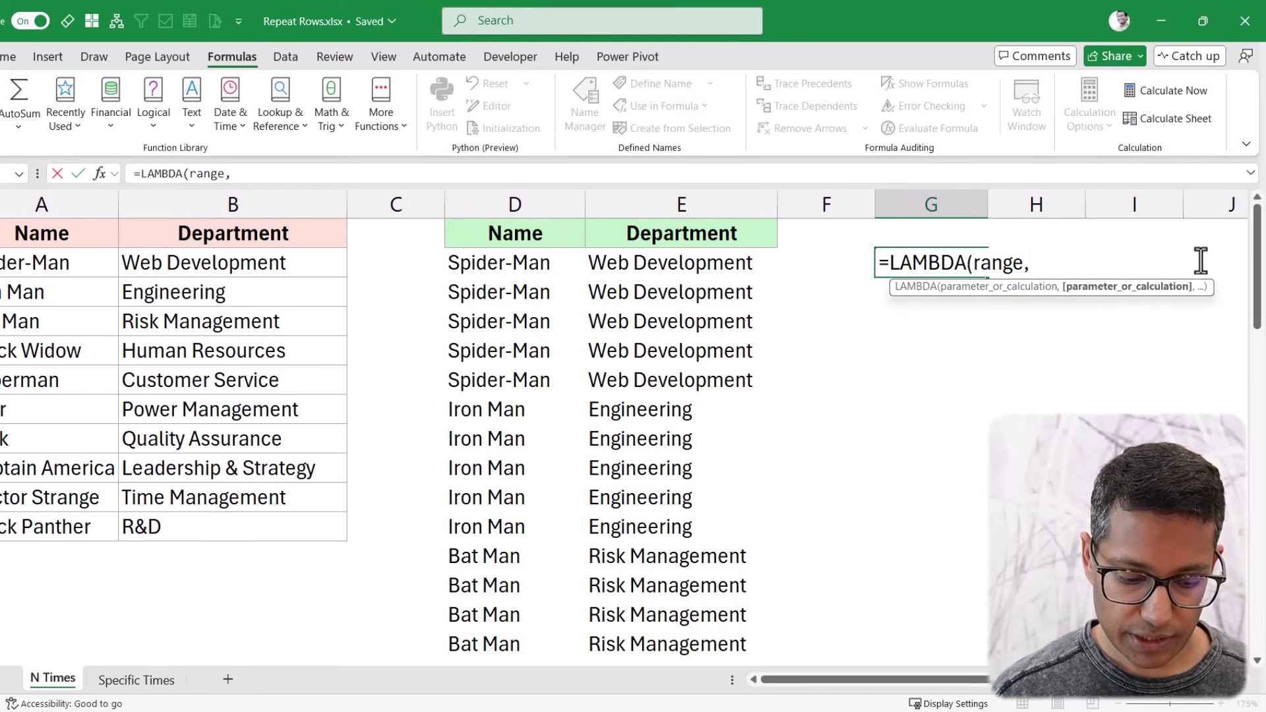
type("repeat,")
key("ctrl+v")
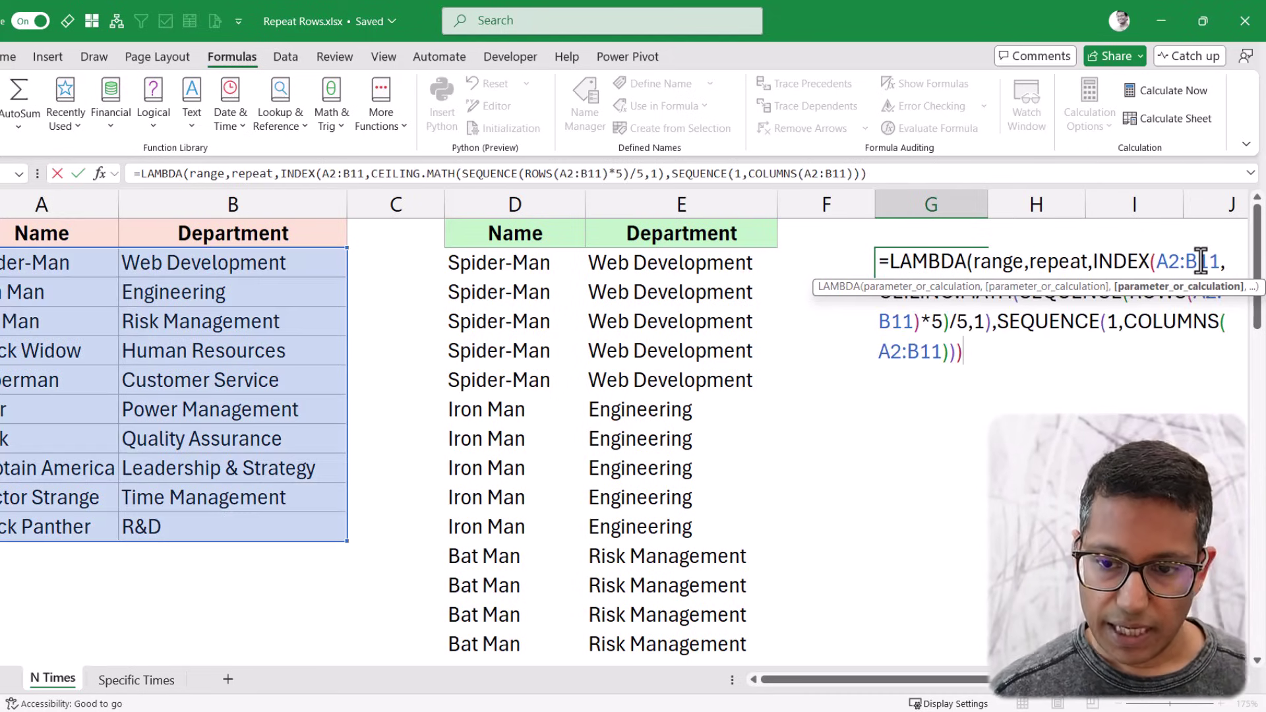
type(")")
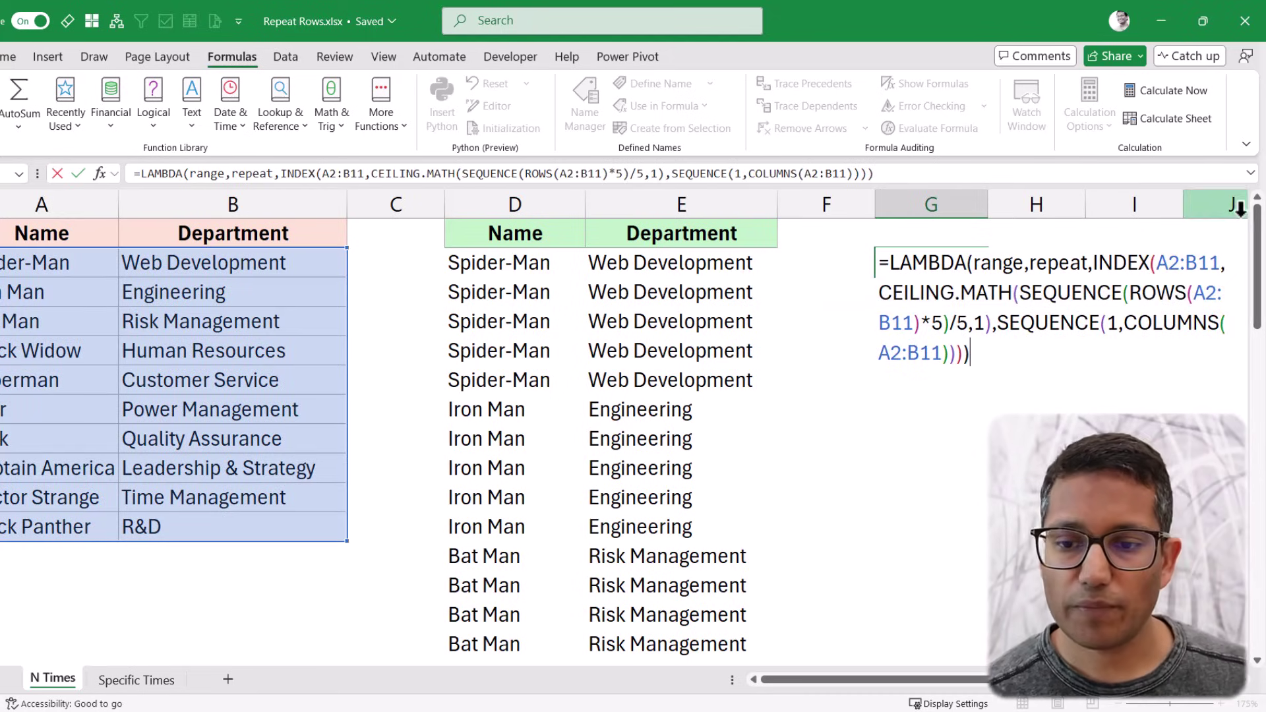
- Replace all three A2:B11 references inside G2's LAMBDA with the range parameter
double_click(1179, 262)
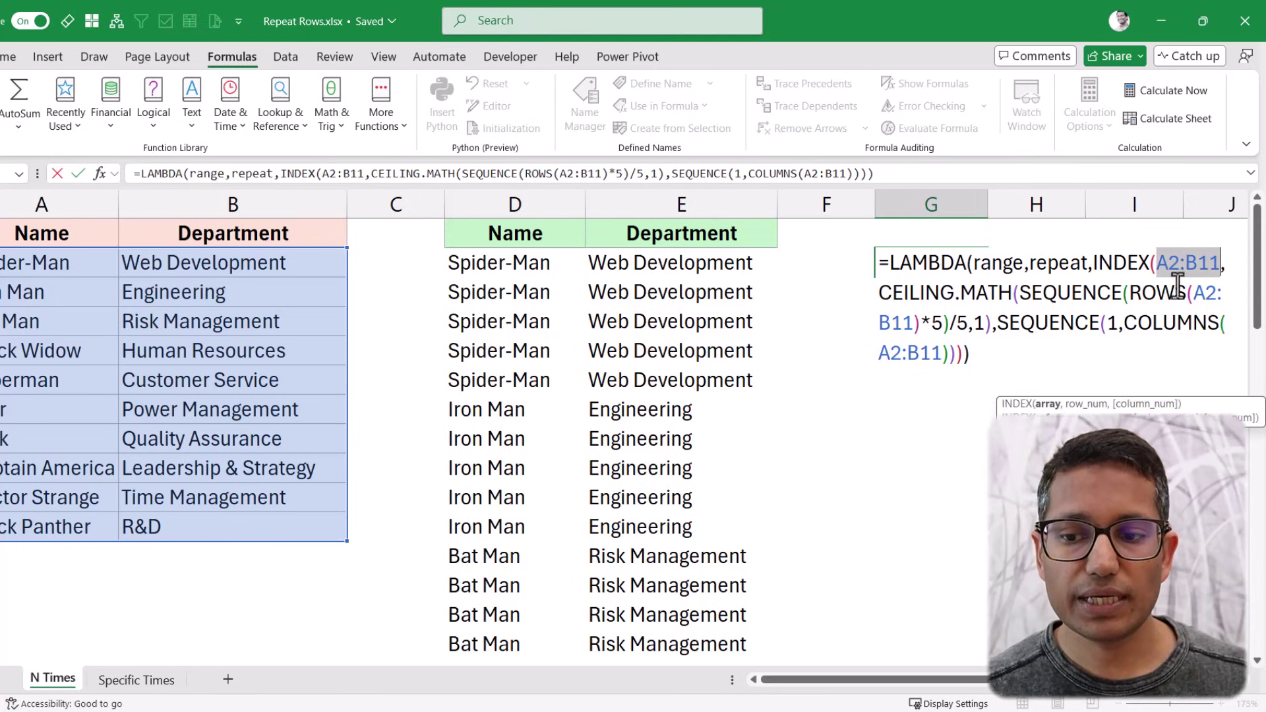
type("range")
key("ctrl+shift+Left")
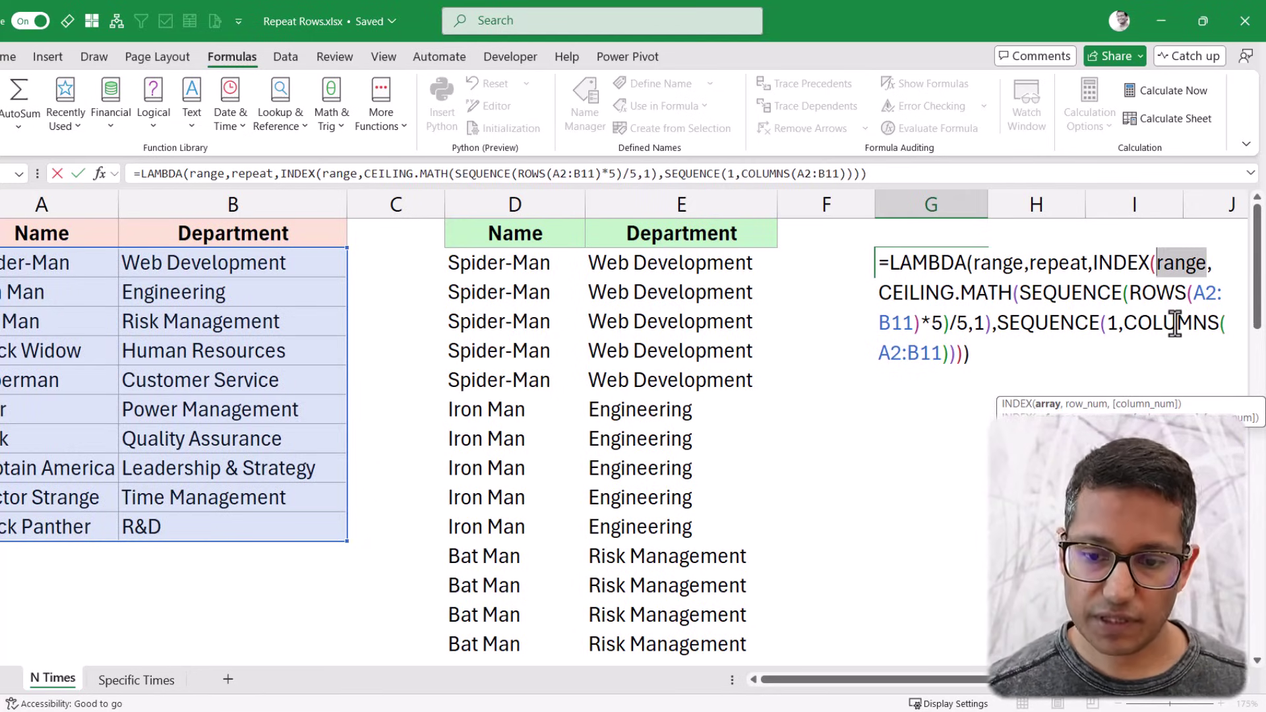
double_click(898, 324)
type("range")
double_click(905, 353)
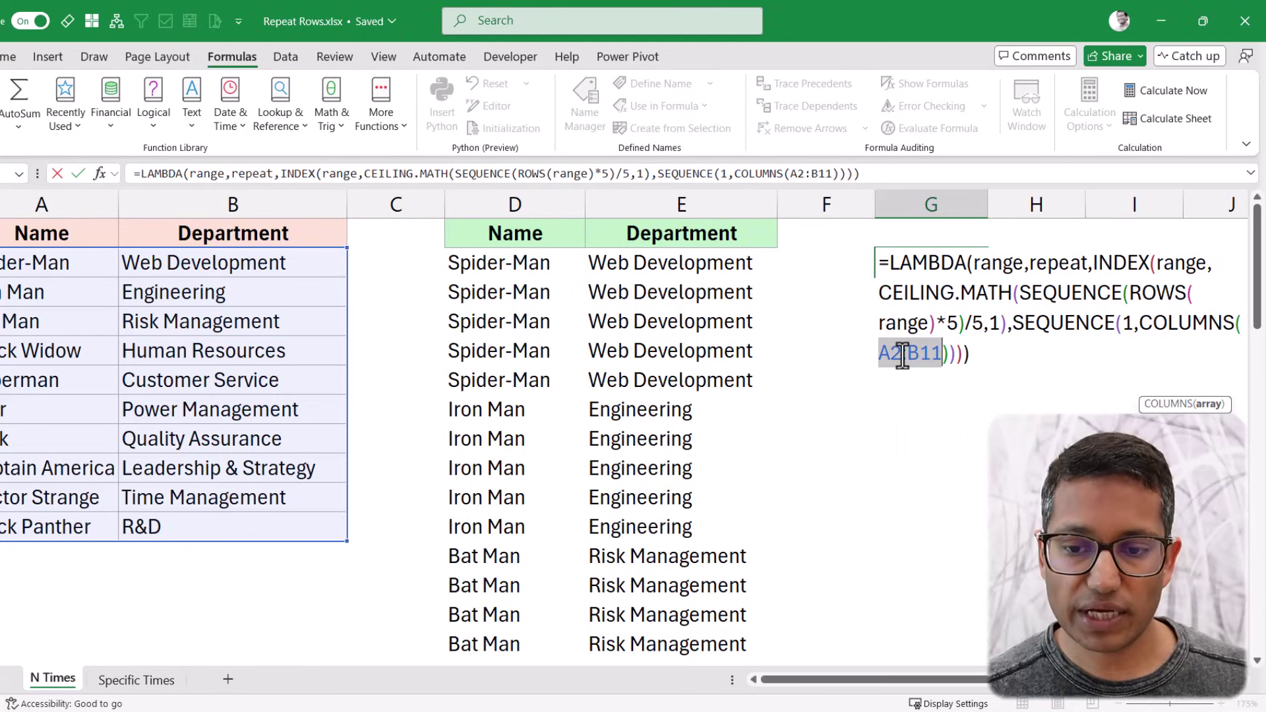
type("range")
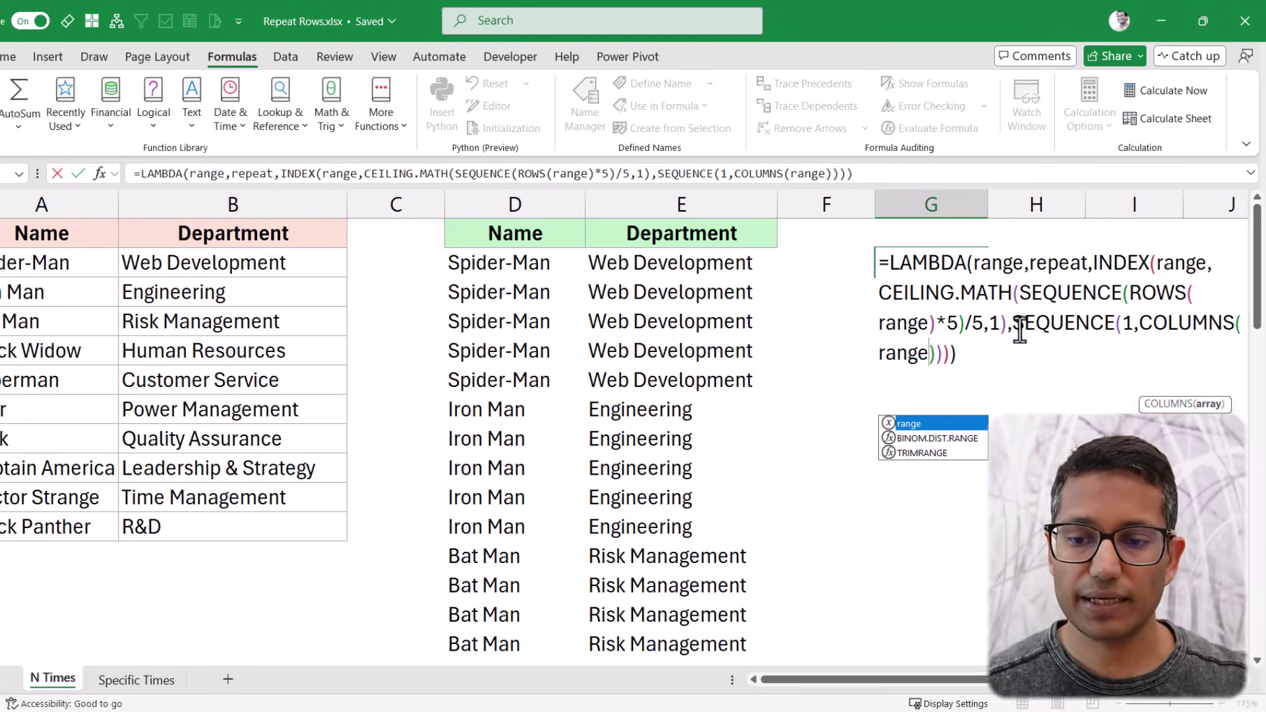
- Replace both hard-coded 5s in G2's LAMBDA with the repeat parameter and commit the formula
left_click(1052, 265)
double_click(1052, 268)
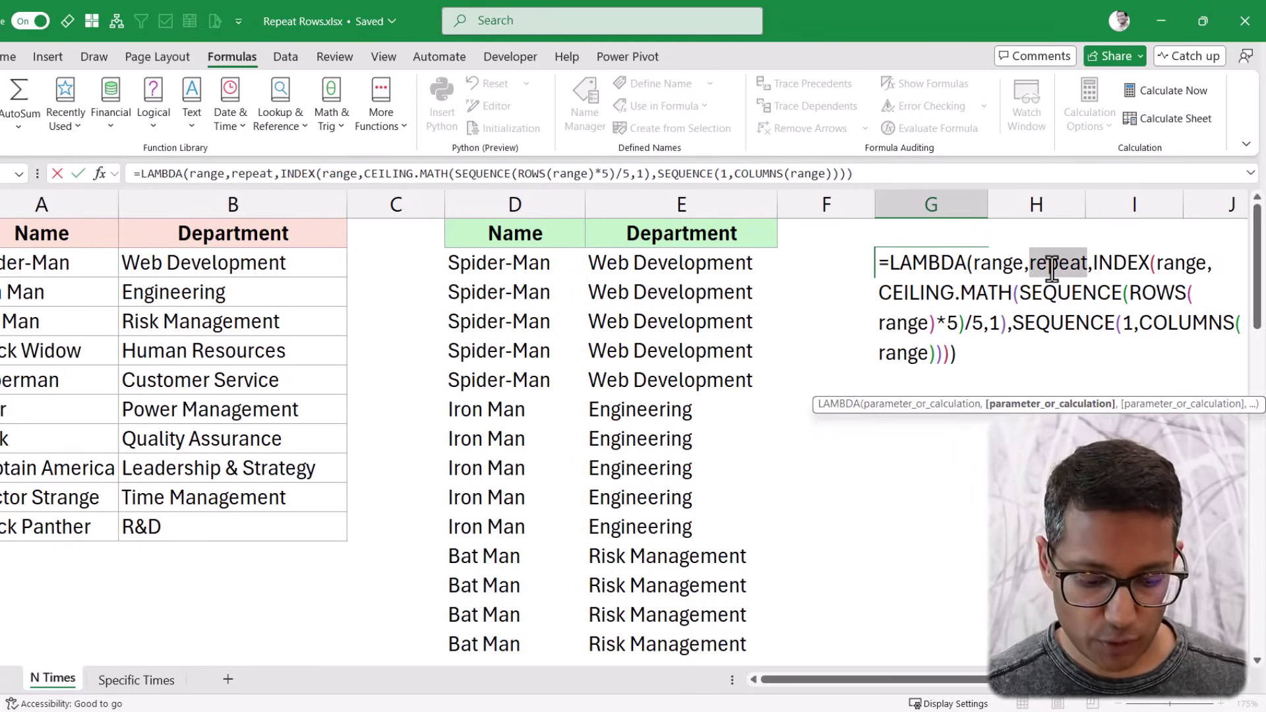
left_click(953, 324)
double_click(953, 324)
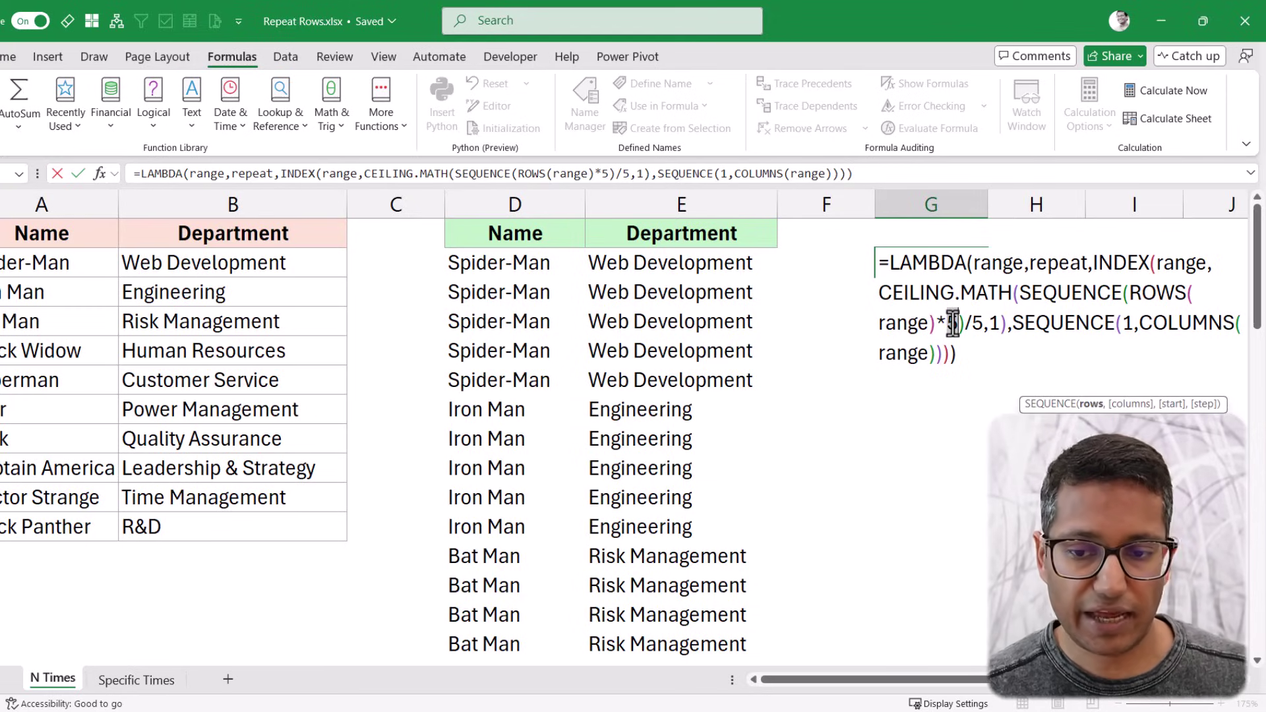
type("repeat")
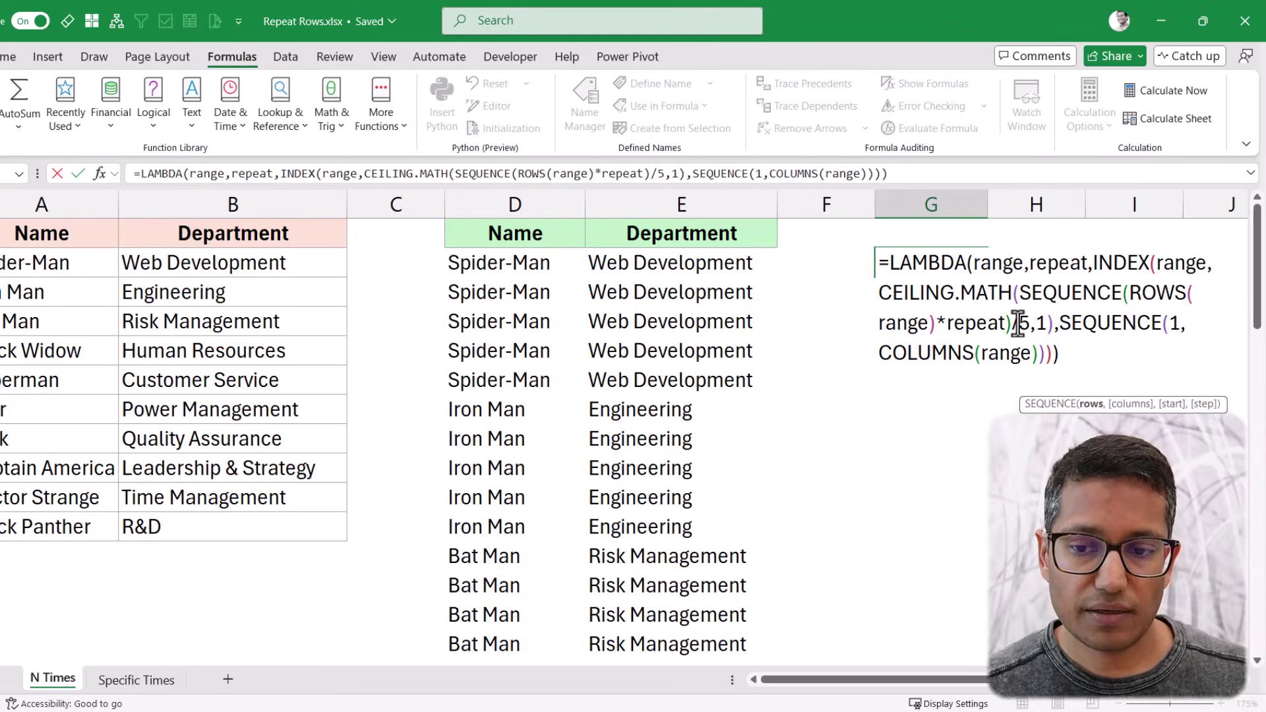
double_click(1027, 323)
type("repeat")
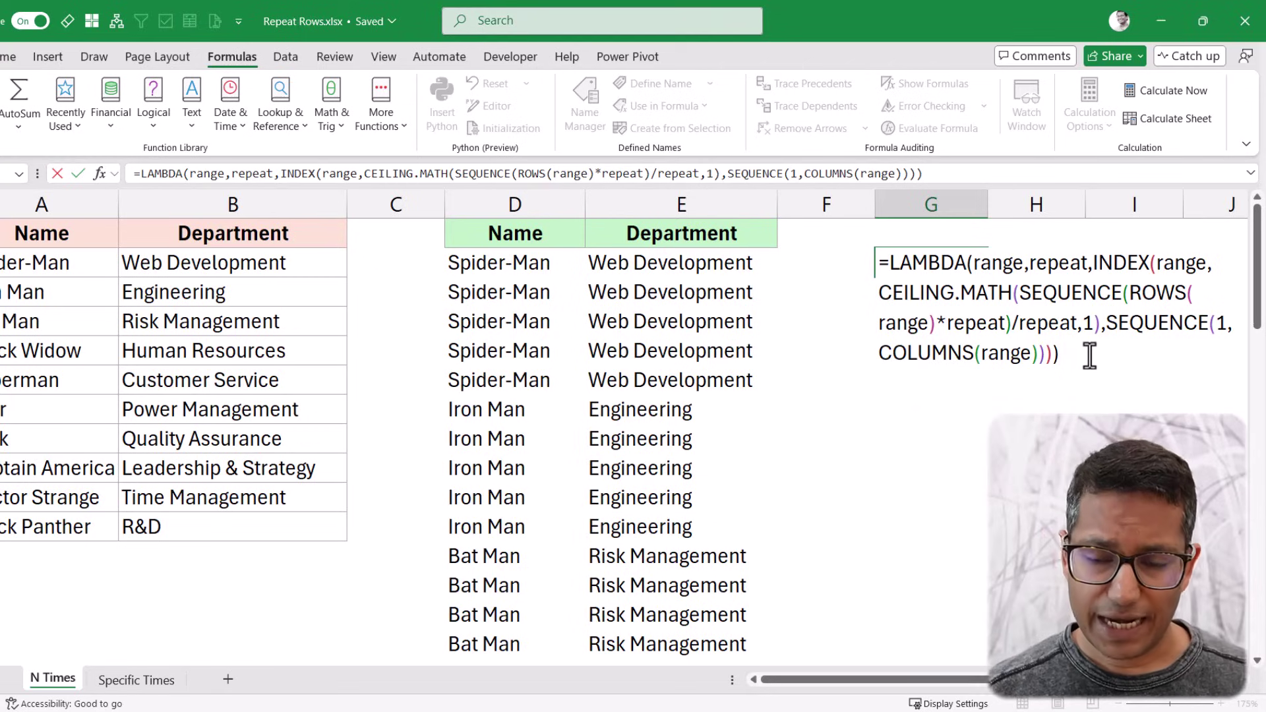
key("Return")
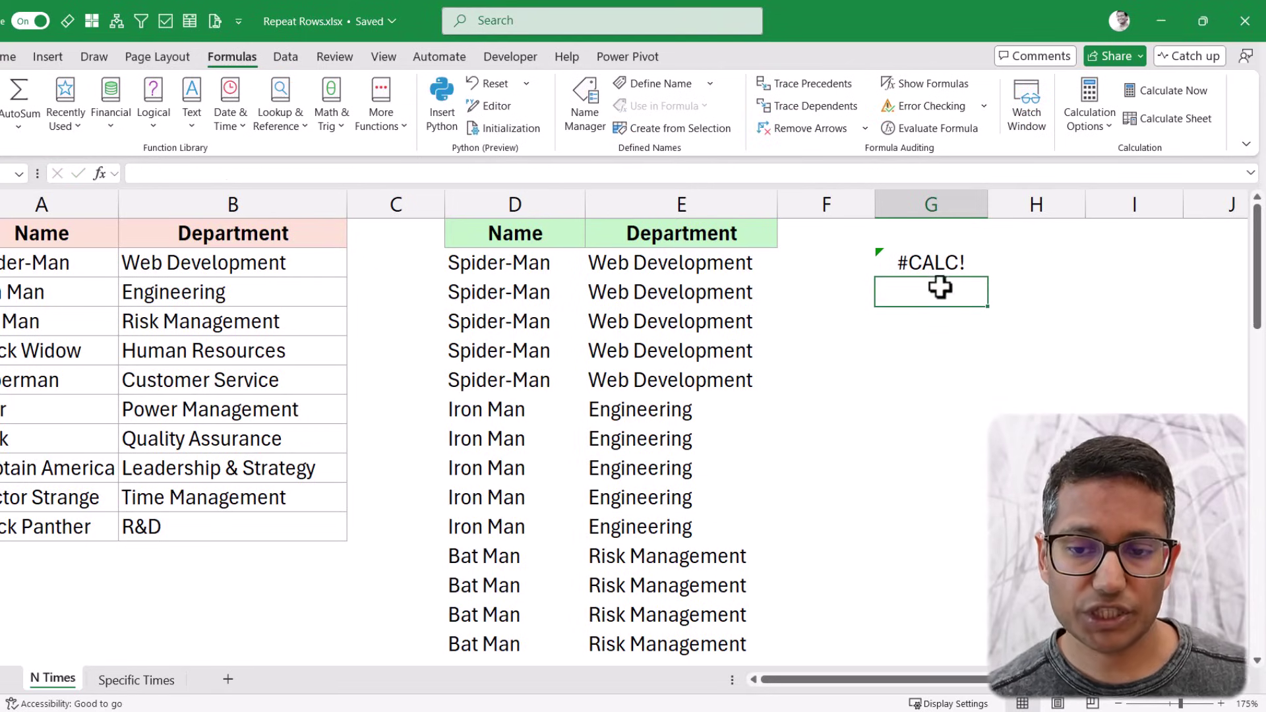
- Call the LAMBDA in G2 with the range A2:B11 and a repeat value of 2 appended as arguments
double_click(960, 267)
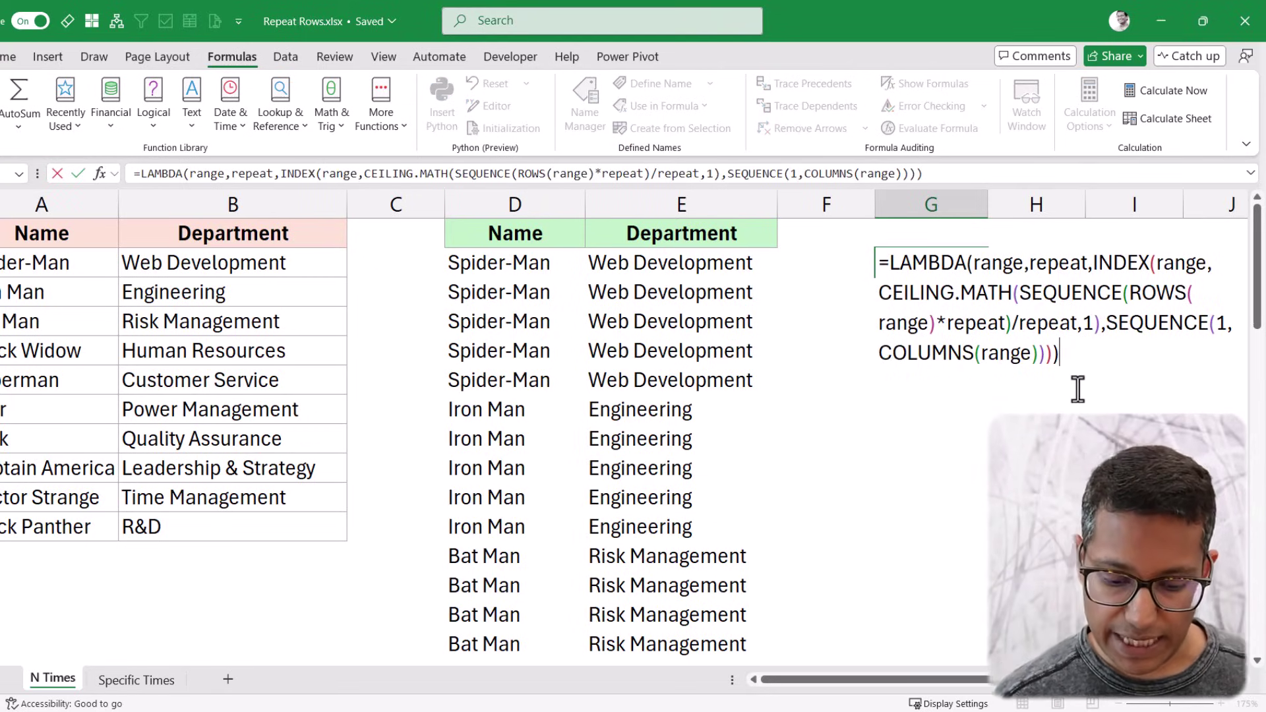
type("(")
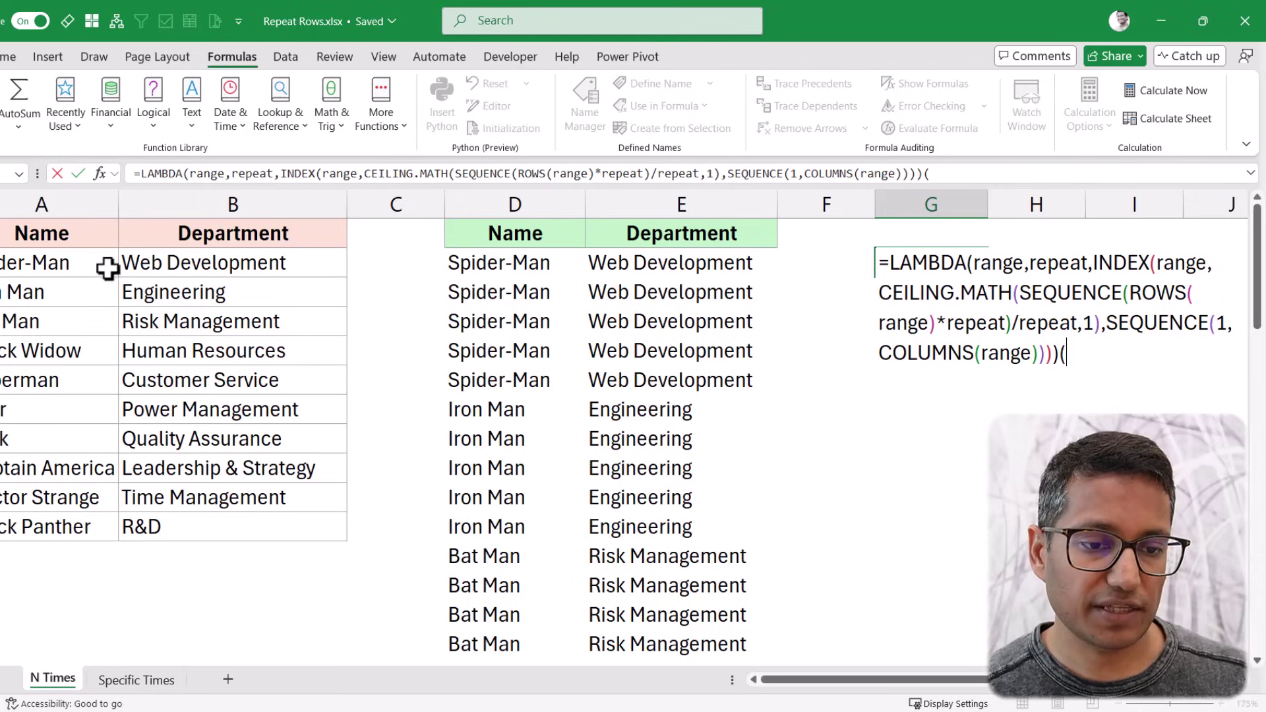
left_click_drag(107, 267, 192, 513)
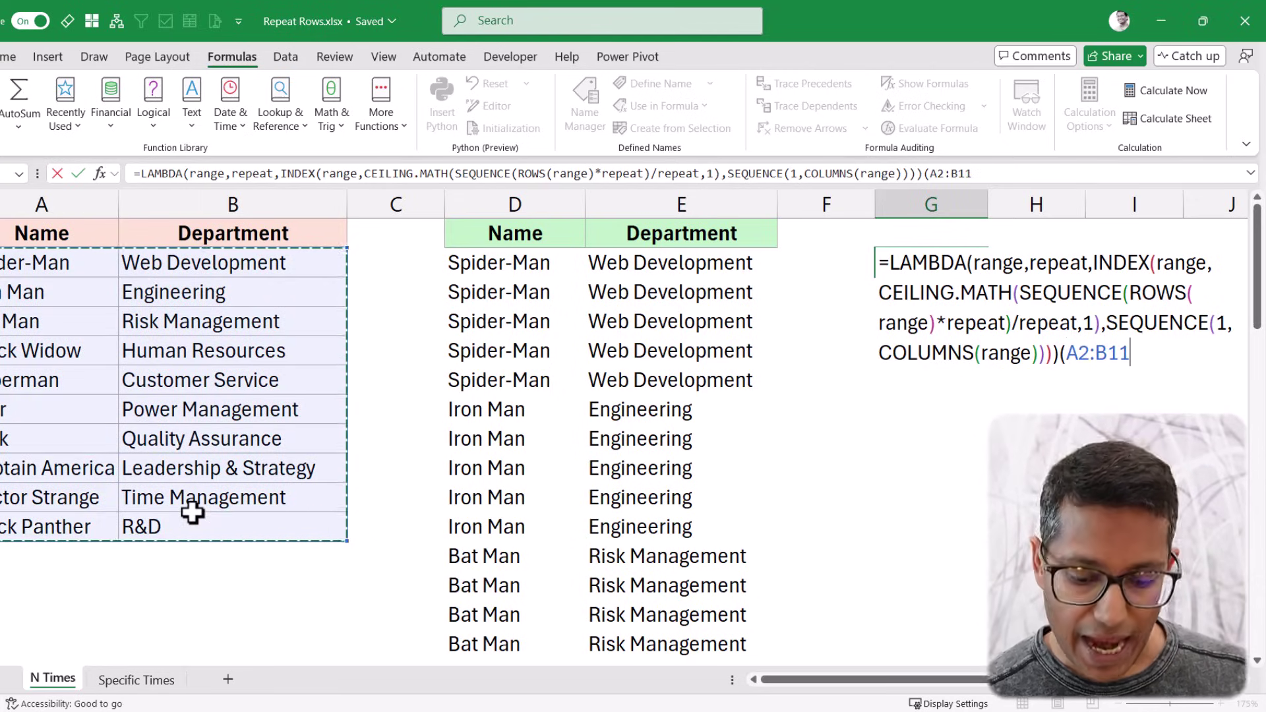
type(",2")
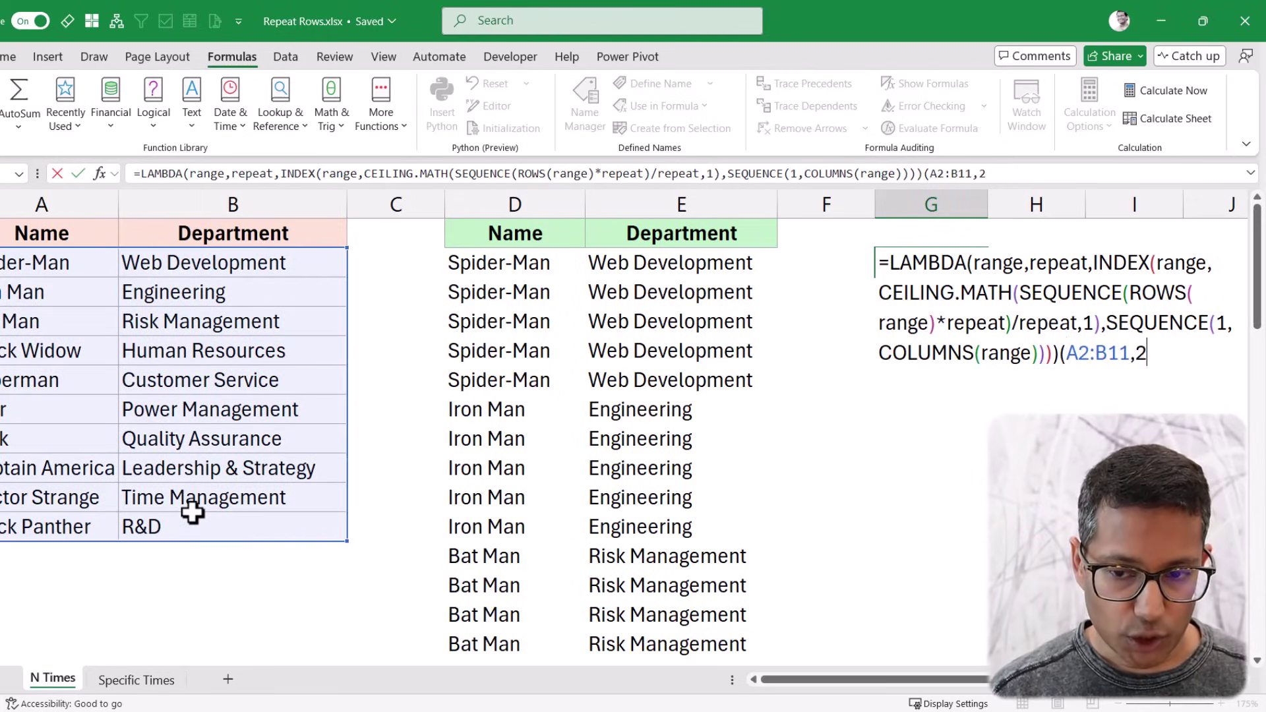
type(")")
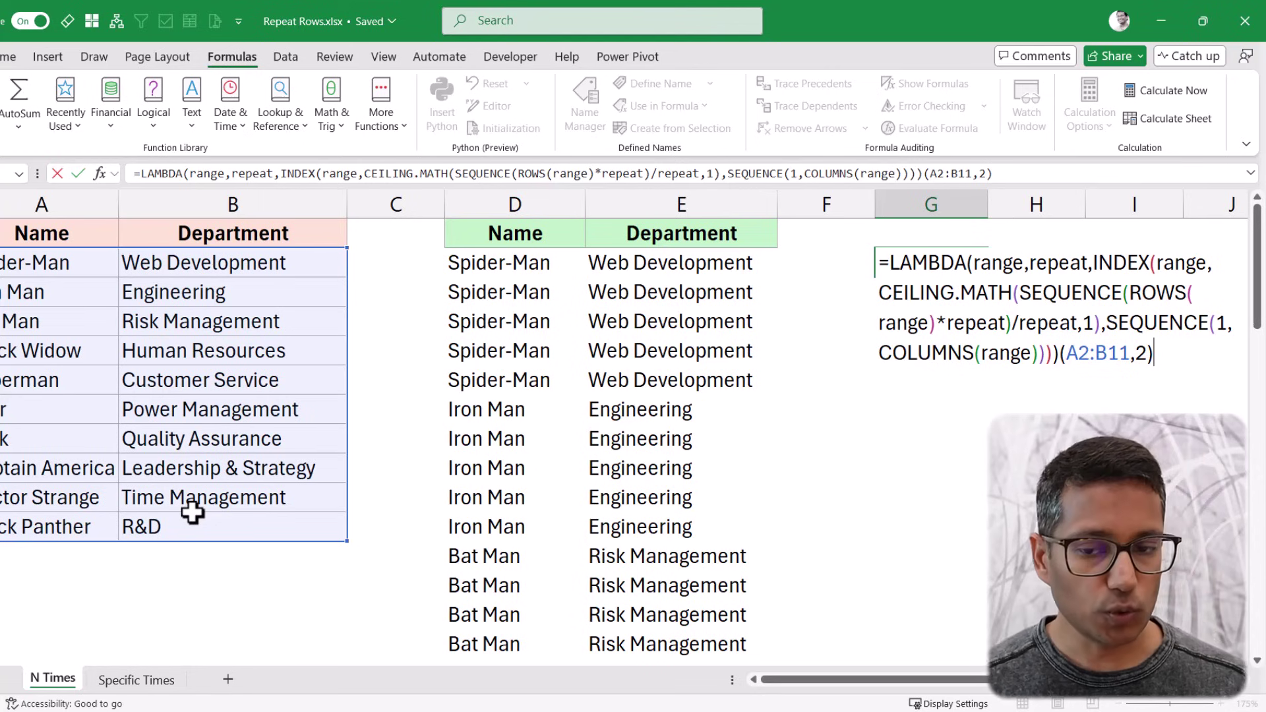
key("Return")
key("Up")
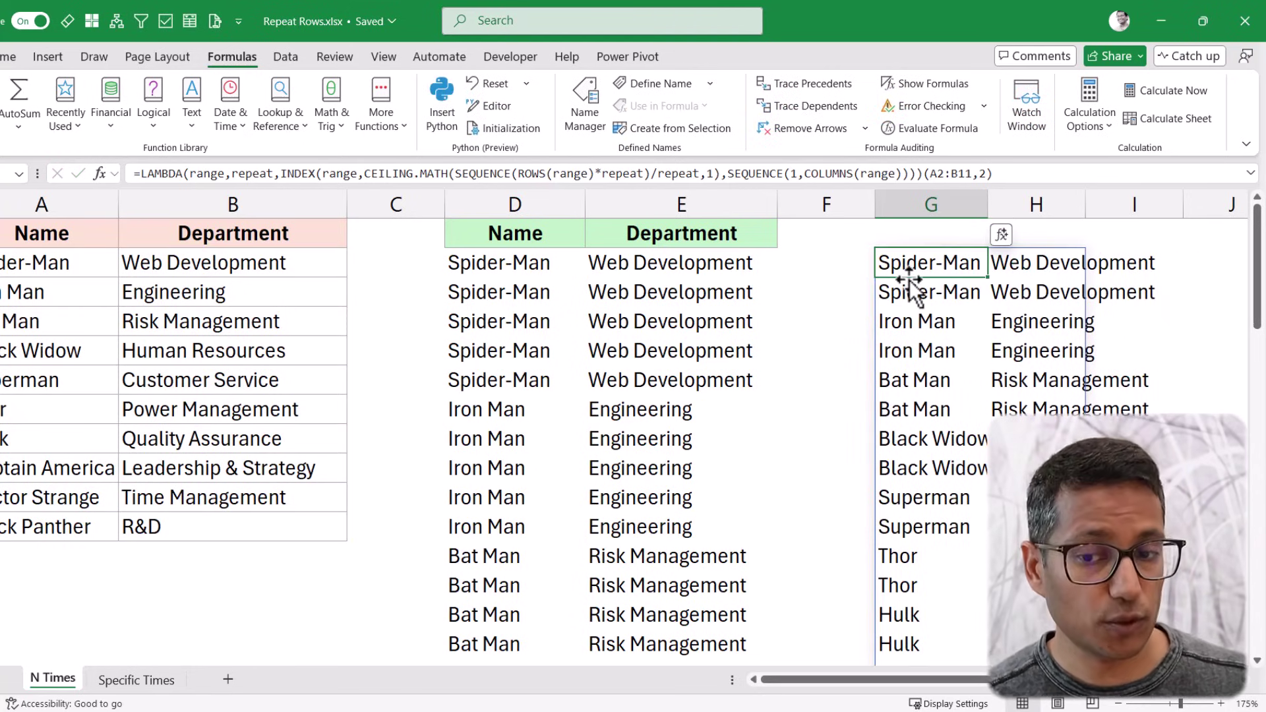
- Copy the LAMBDA definition from G2, including the equals sign but without its trailing (A2:B11,2) arguments, leaving the cell unedited
key("F2")
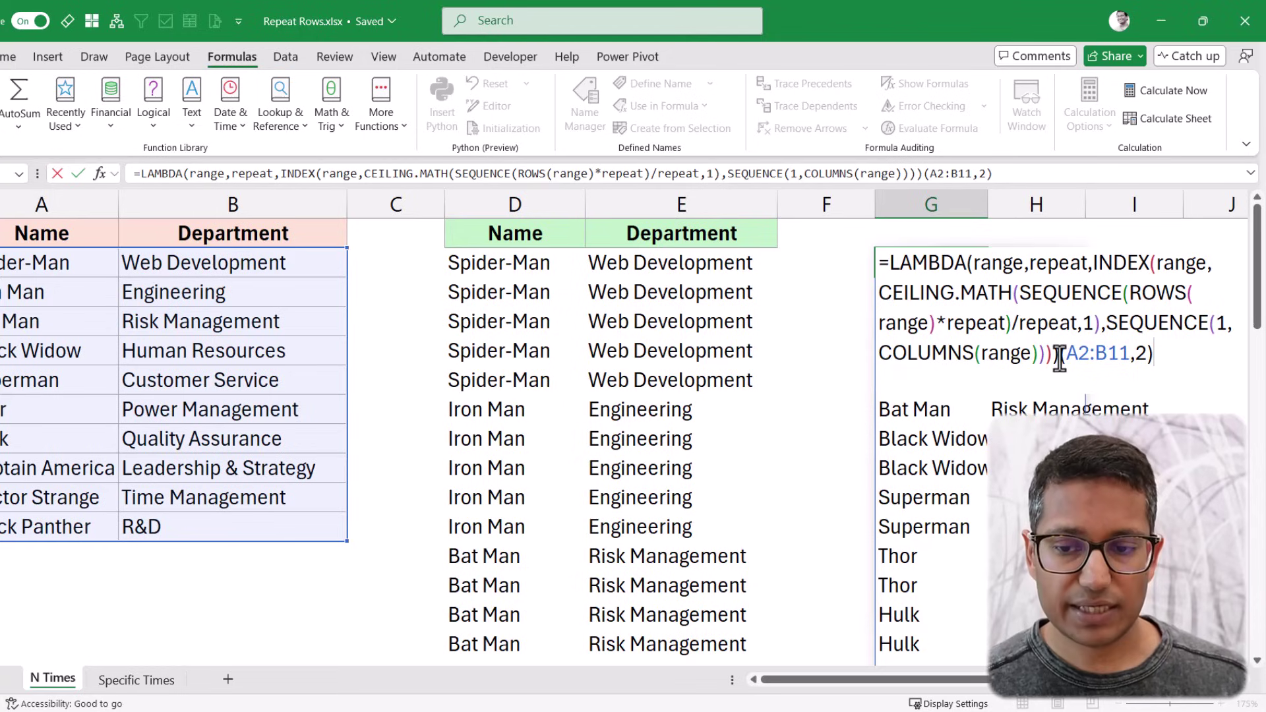
left_click_drag(1057, 353, 881, 267)
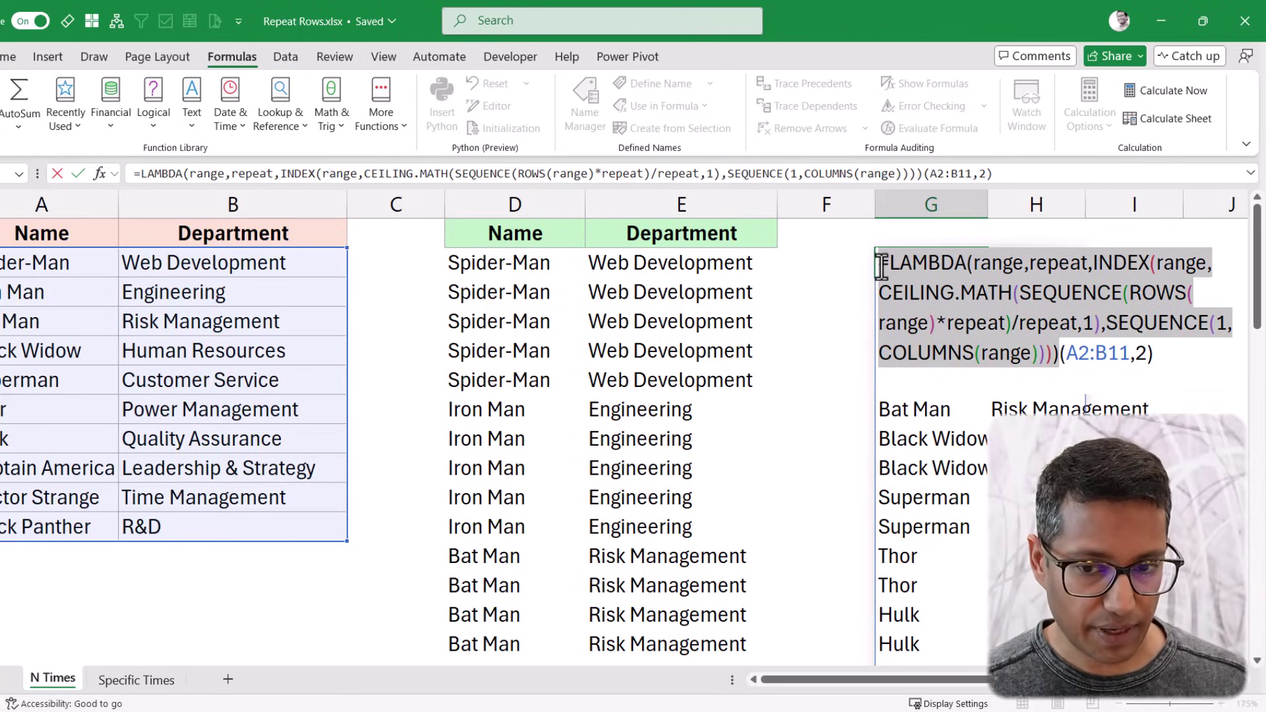
key("ctrl+Return")
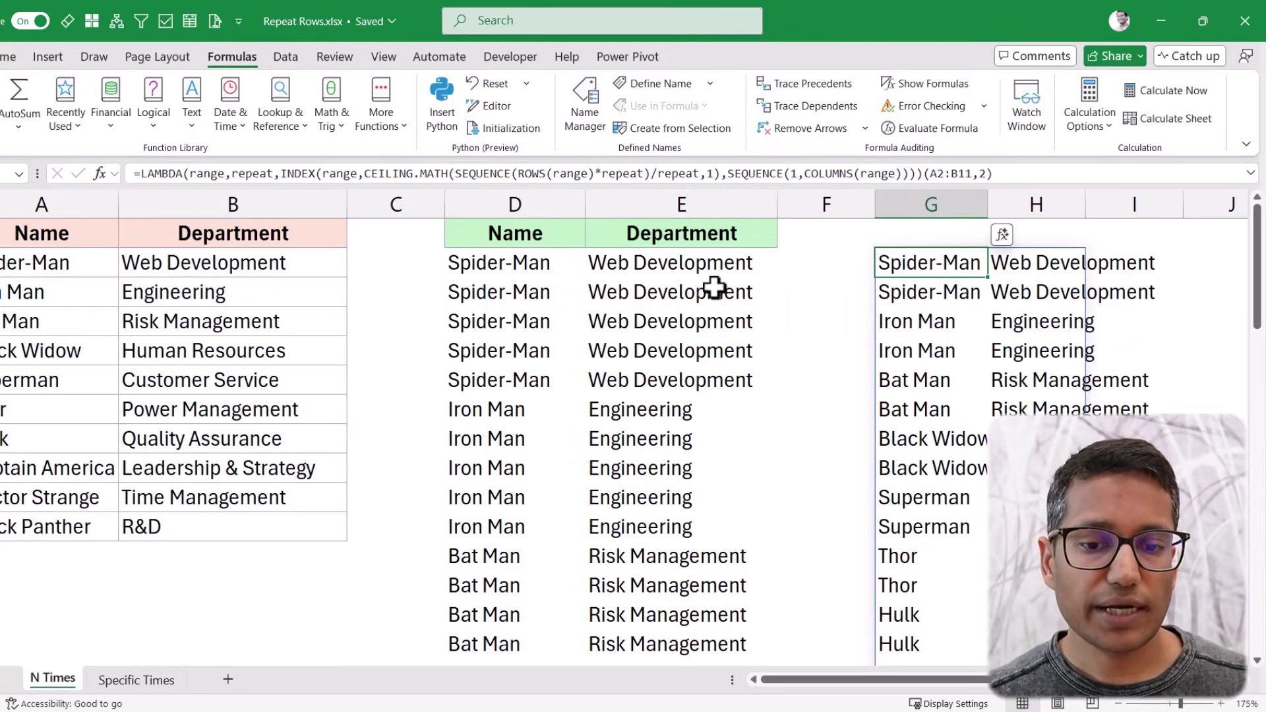
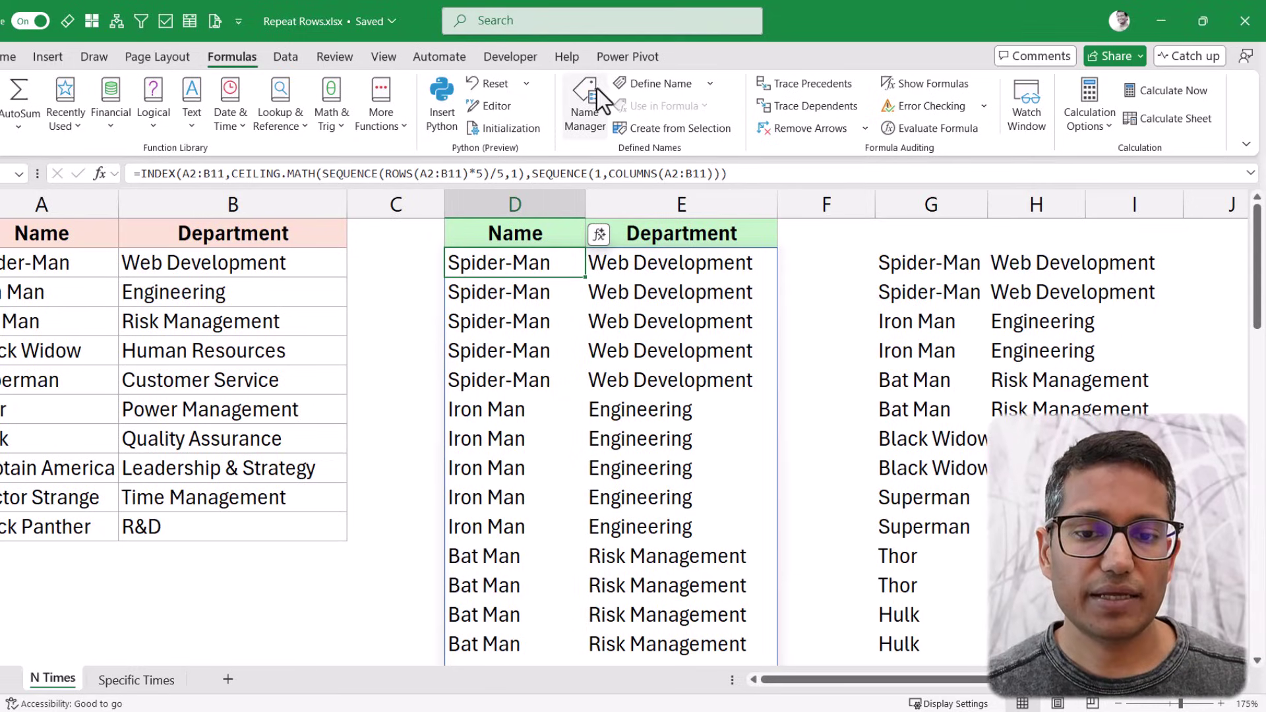
- Define a workbook-scoped name RepeatRows1 that refers to the copied LAMBDA formula
left_click(589, 109)
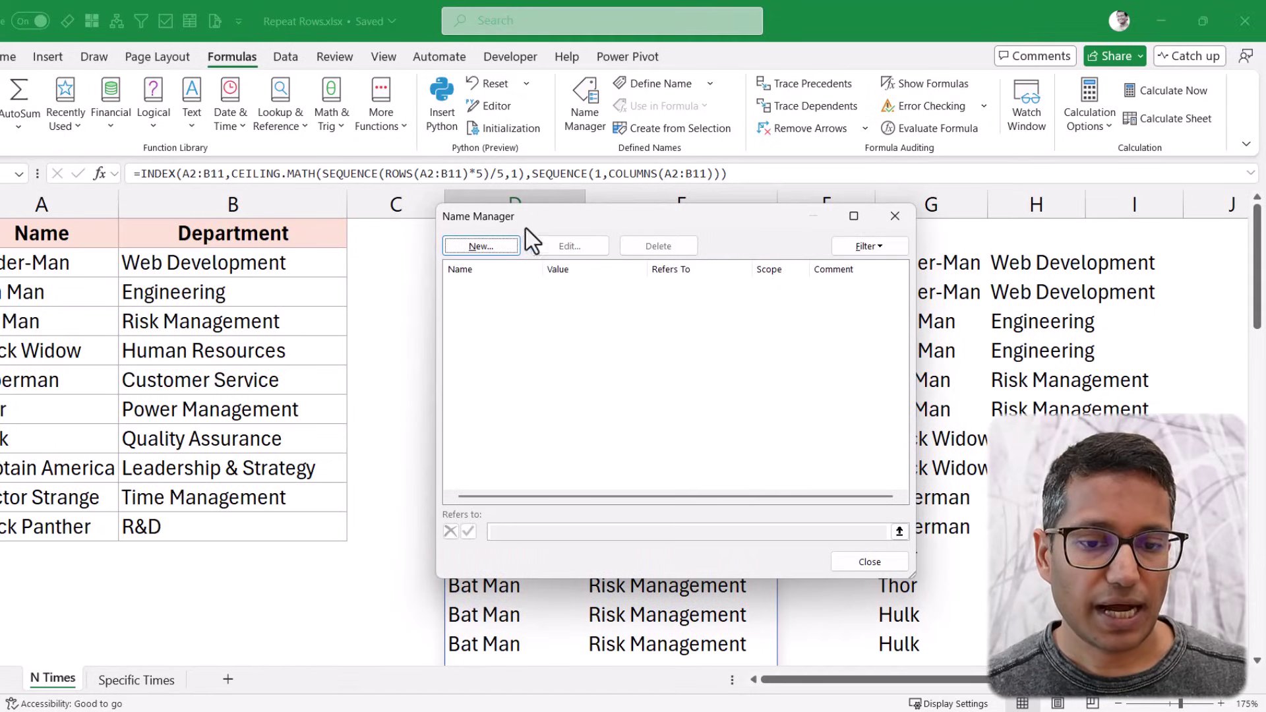
left_click(480, 246)
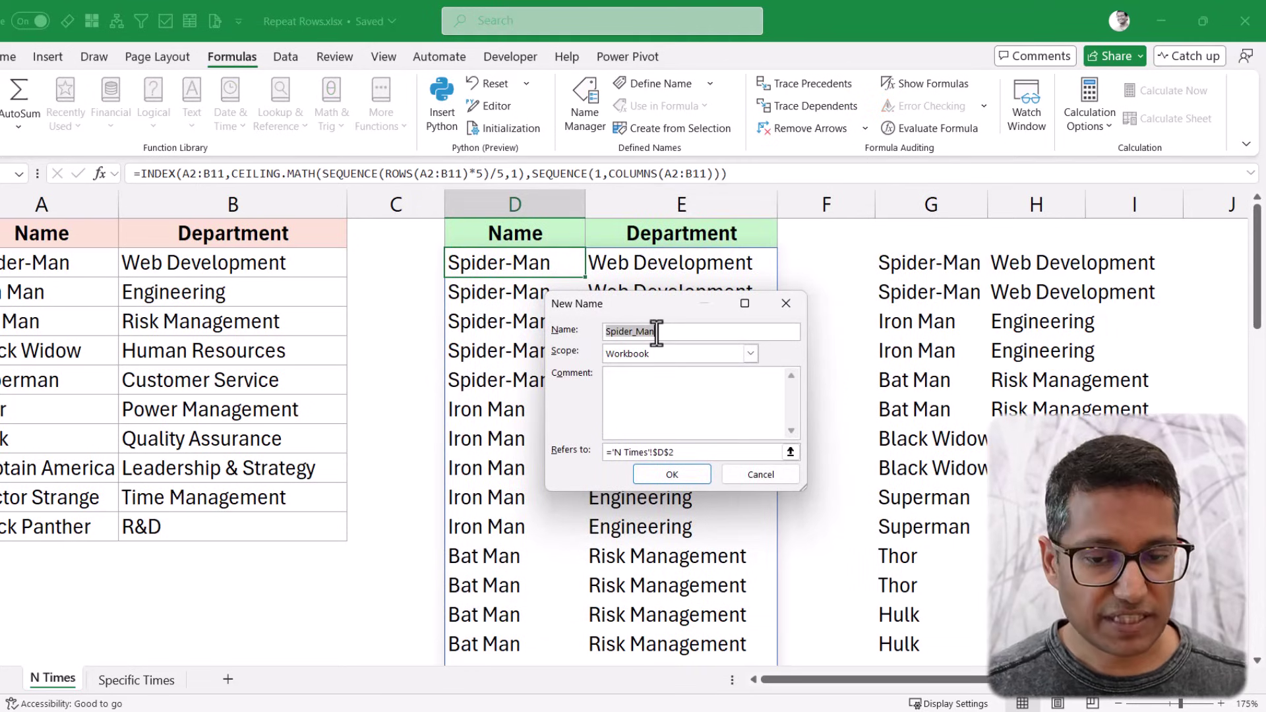
type("Repeat")
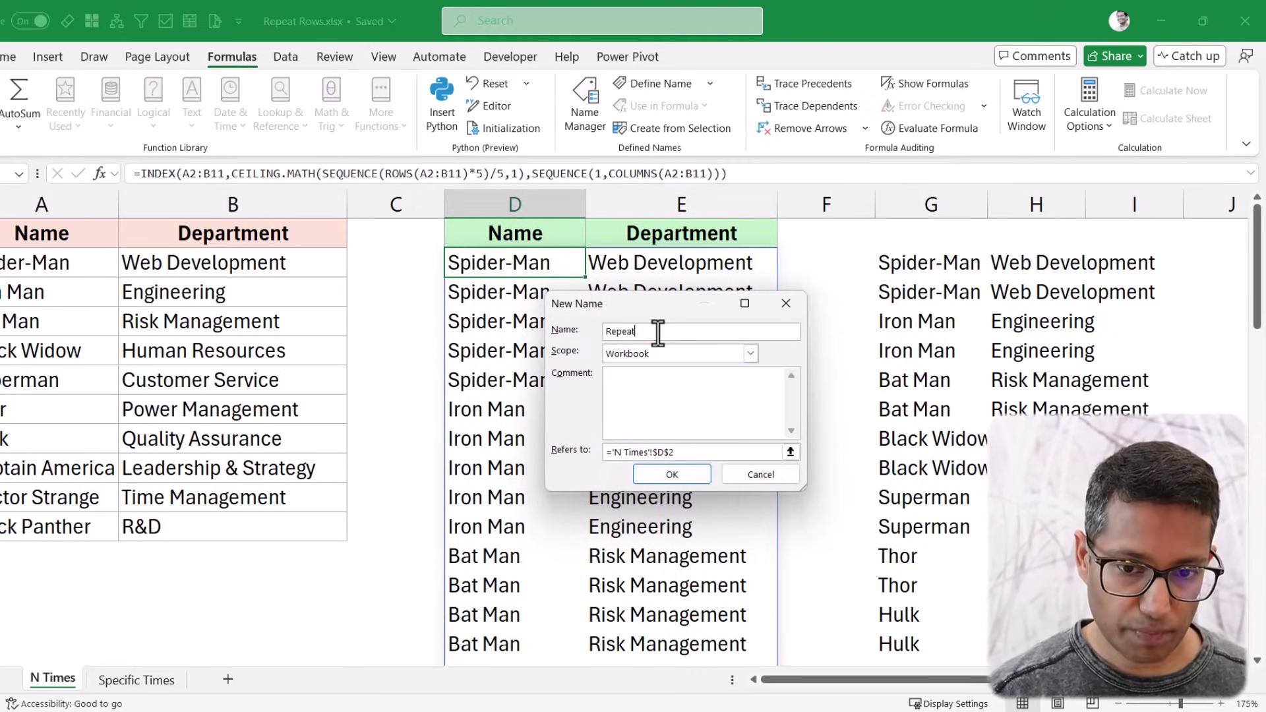
type("Repa")
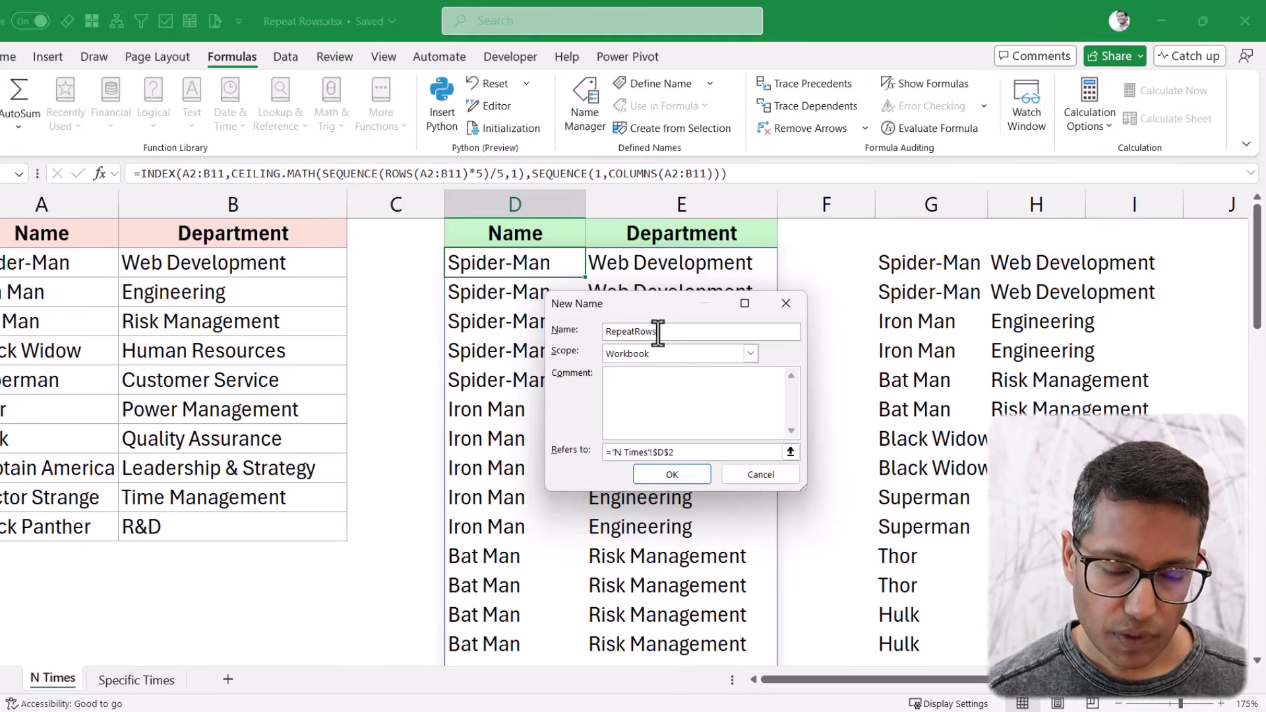
type("1")
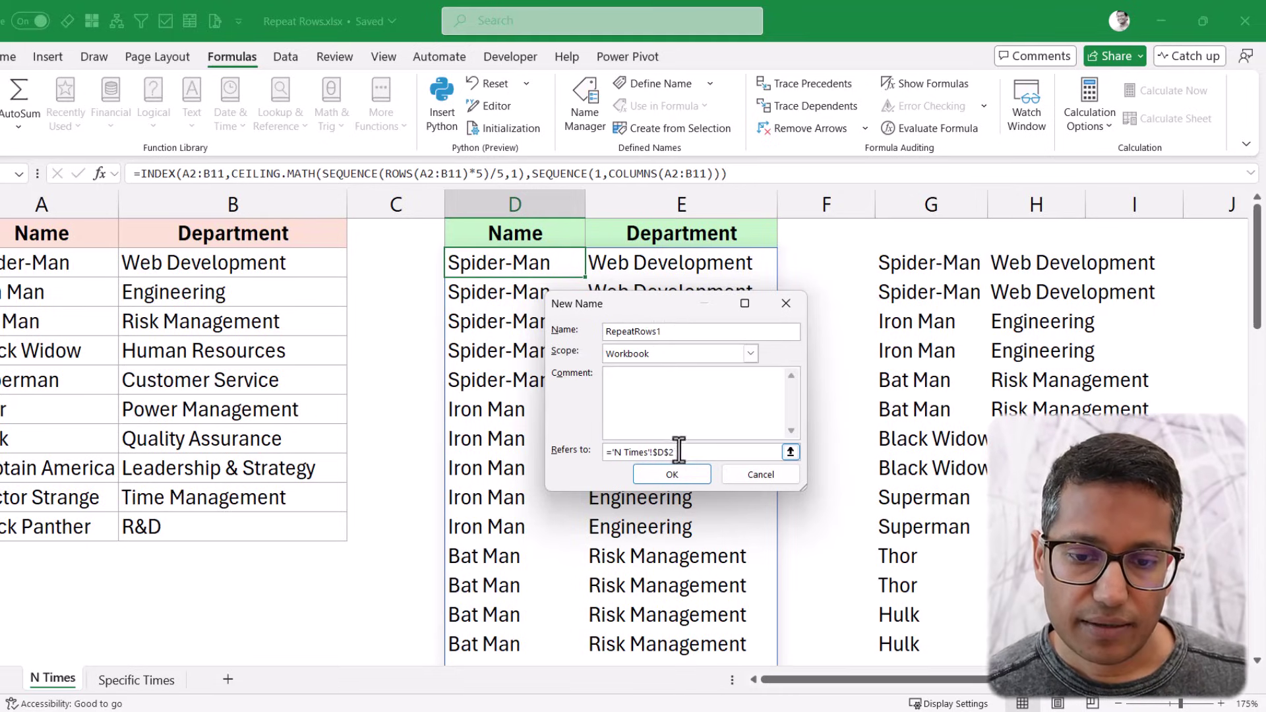
left_click_drag(679, 452, 565, 454)
key("ctrl+v")
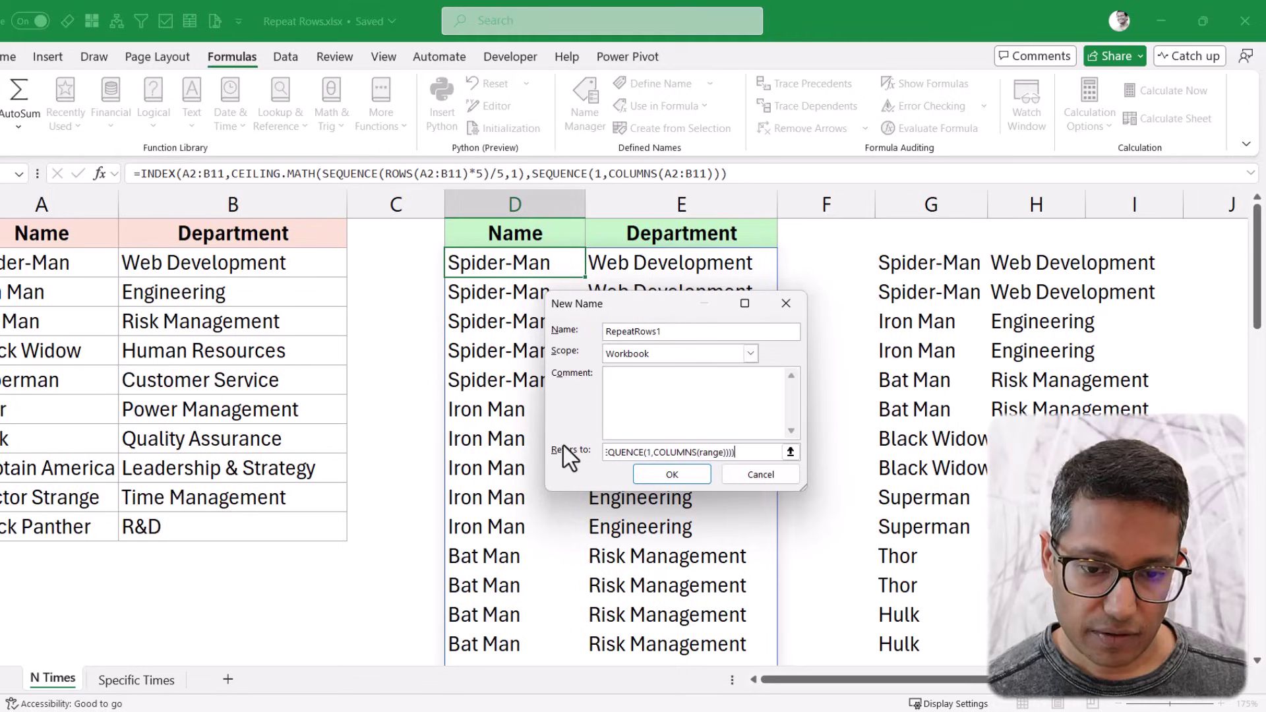
key("Home")
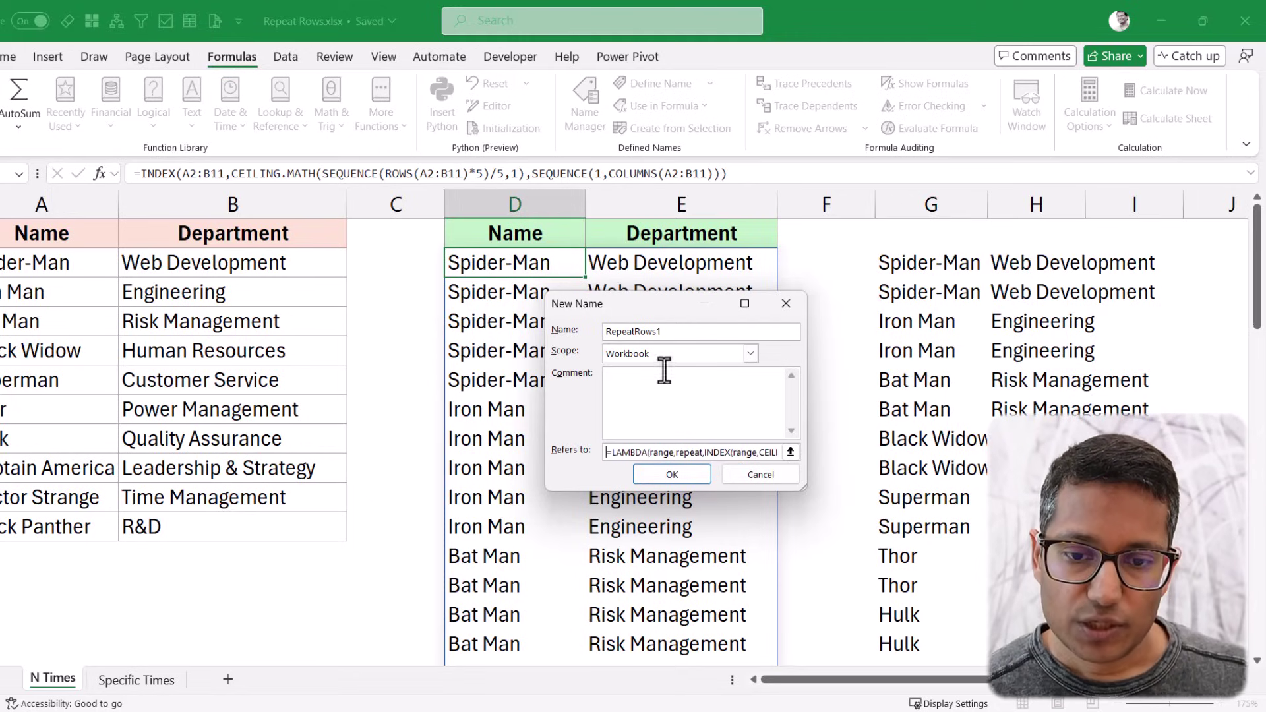
left_click(671, 473)
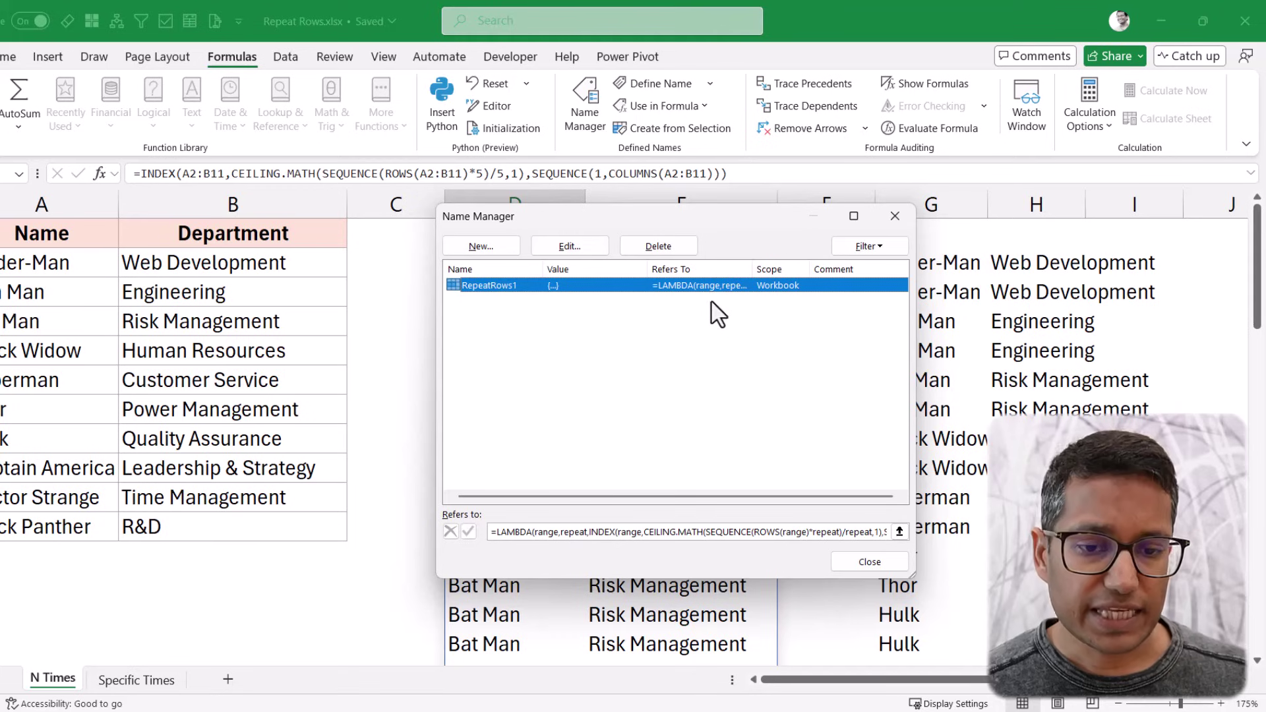
left_click(895, 224)
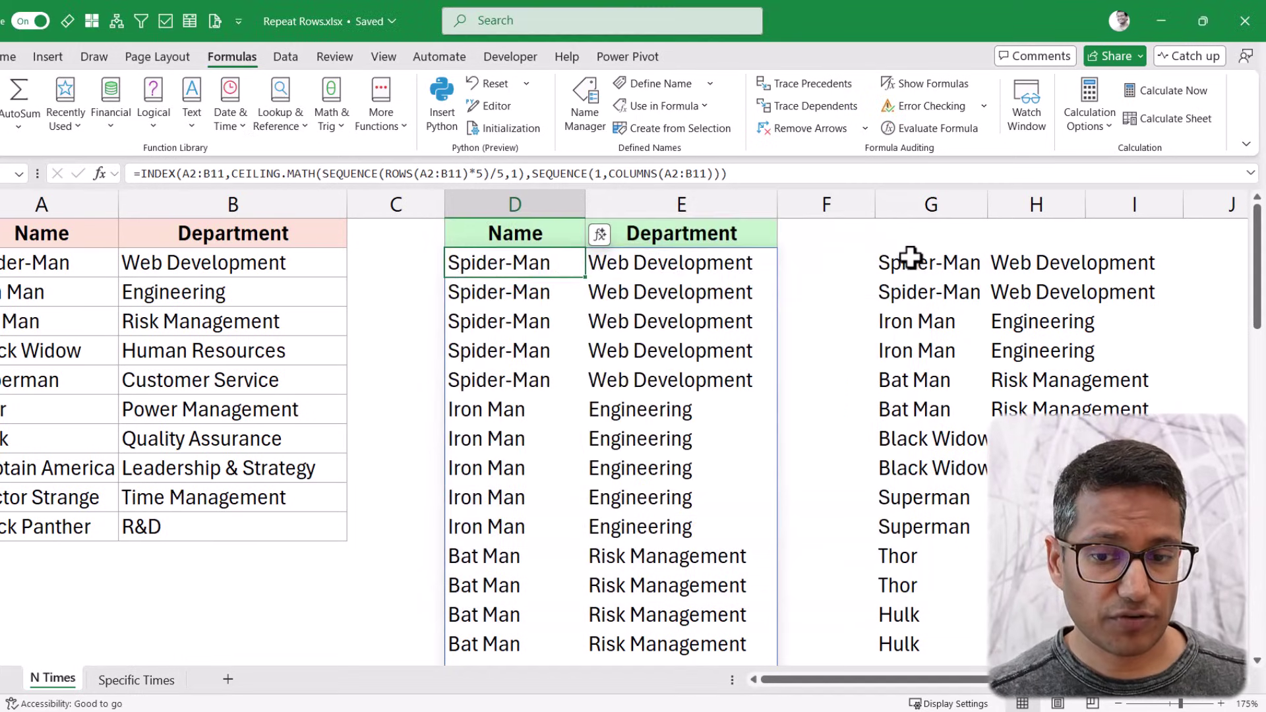
- Delete the test LAMBDA formula in G2 and the INDEX formula in D2
left_click(902, 255)
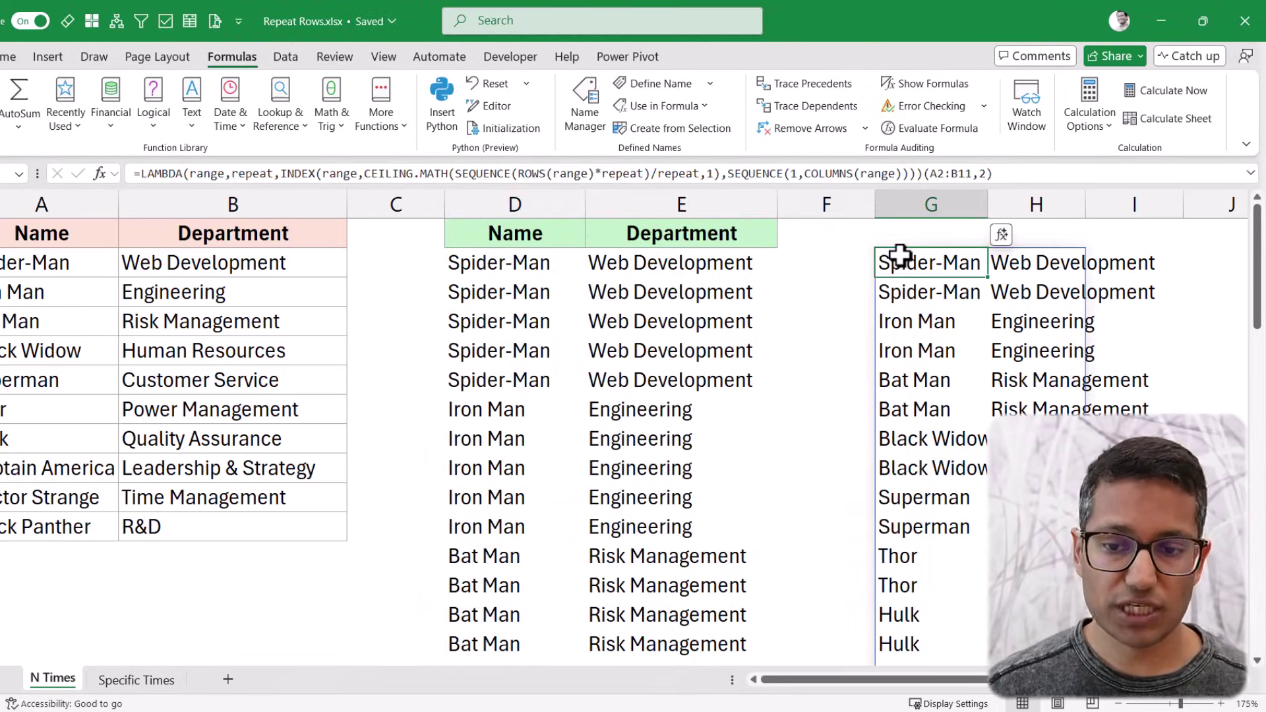
key("Delete")
key("Left")
key("Left")
key("Left")
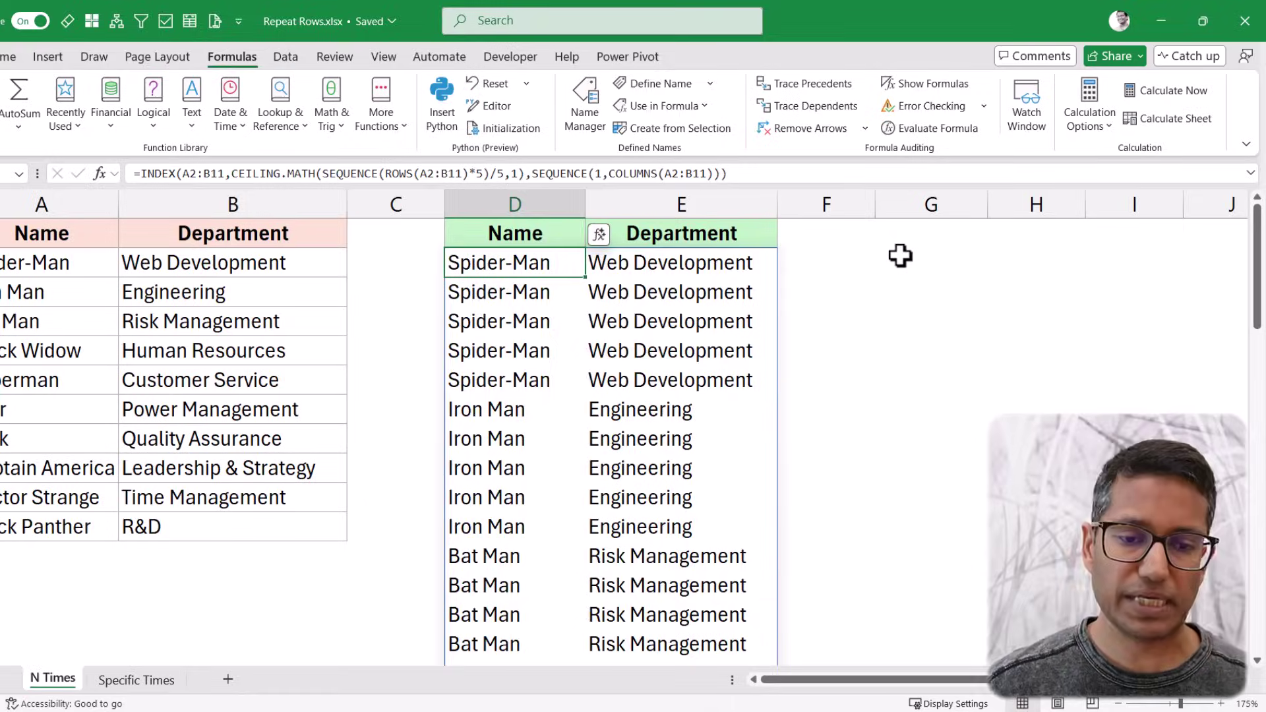
key("Delete")
- Enter =RepeatRows1(A2:B11,3) in D2 to repeat each row three times
type("=re")
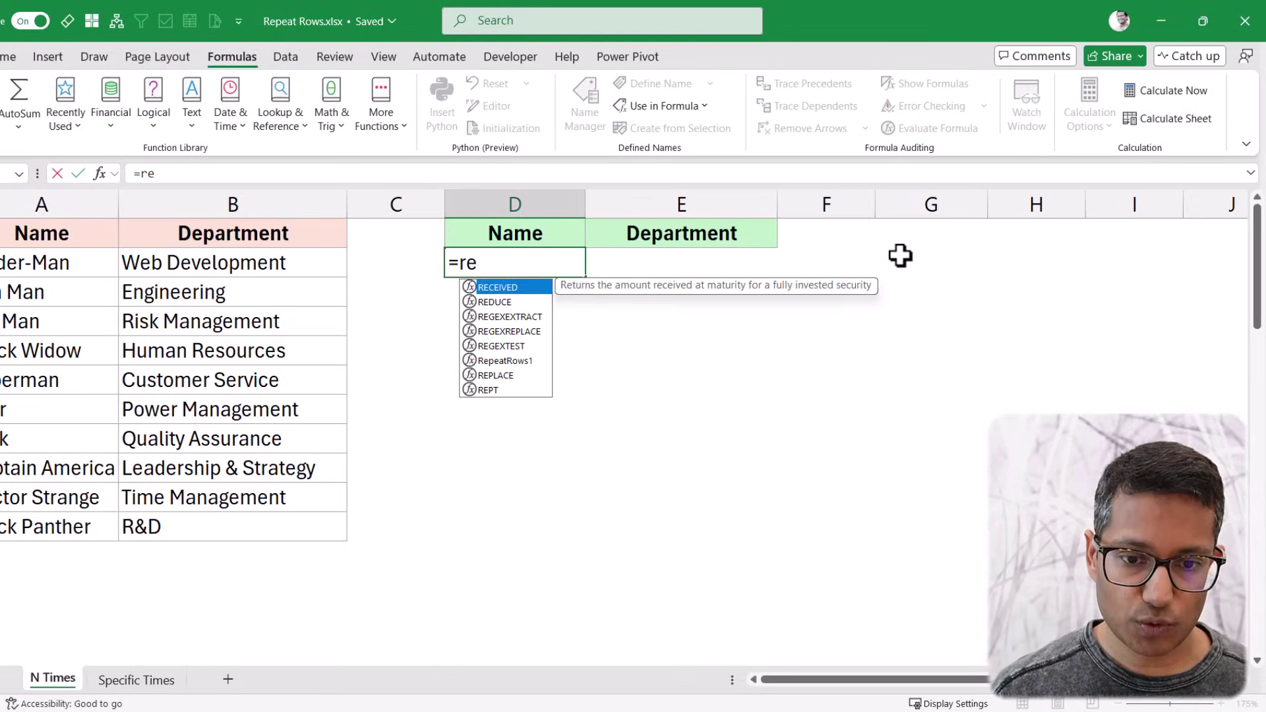
type("p")
key("Tab")
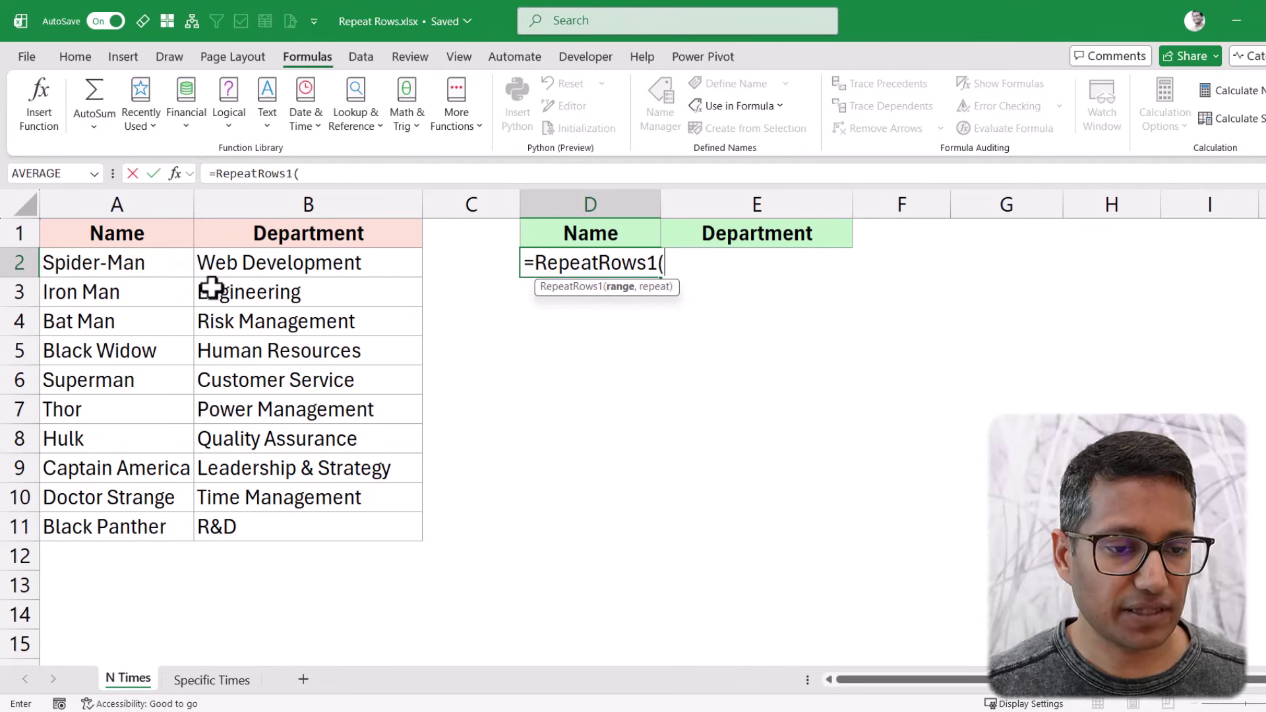
left_click(159, 280)
left_click_drag(159, 280, 284, 517)
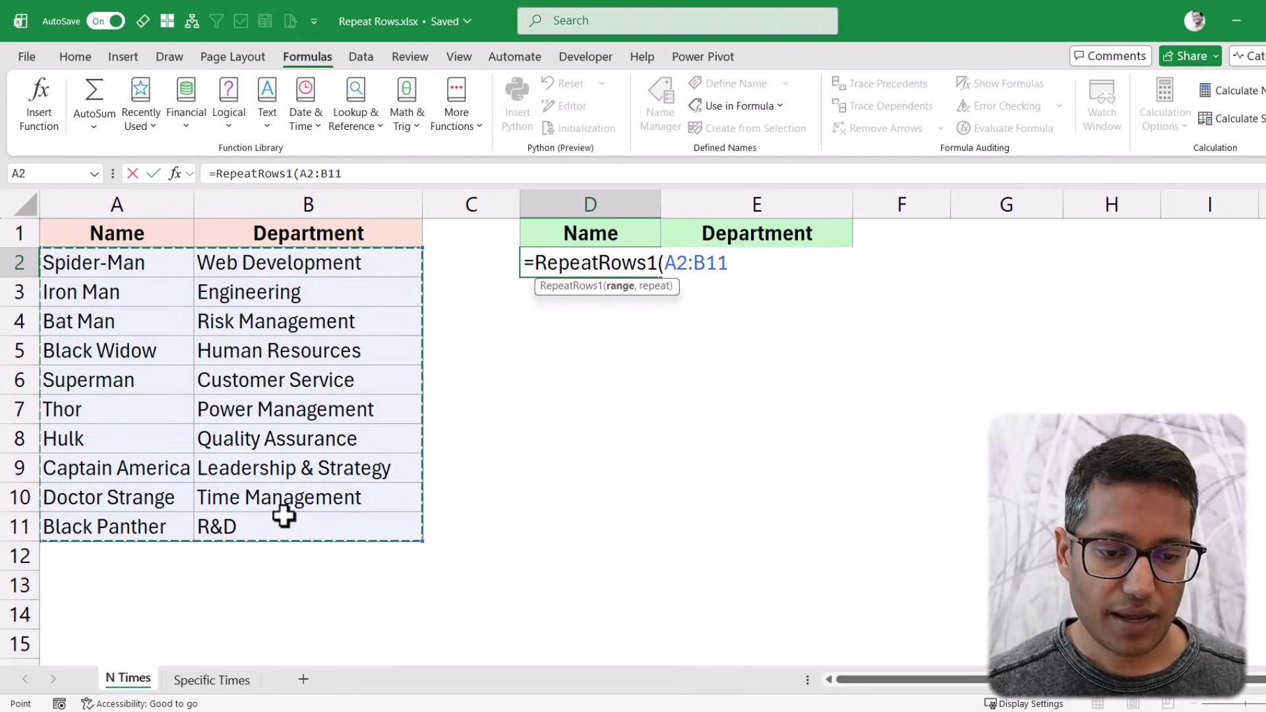
type(",3")
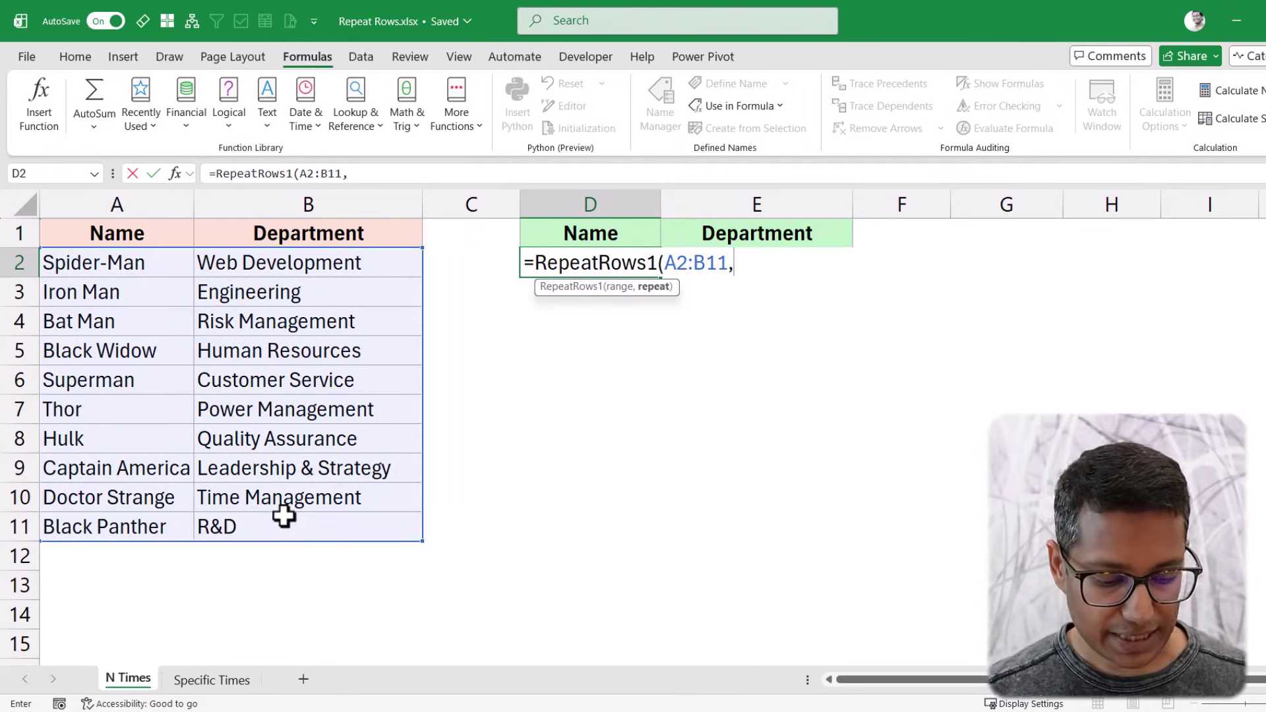
type(")")
key("ctrl+Return")
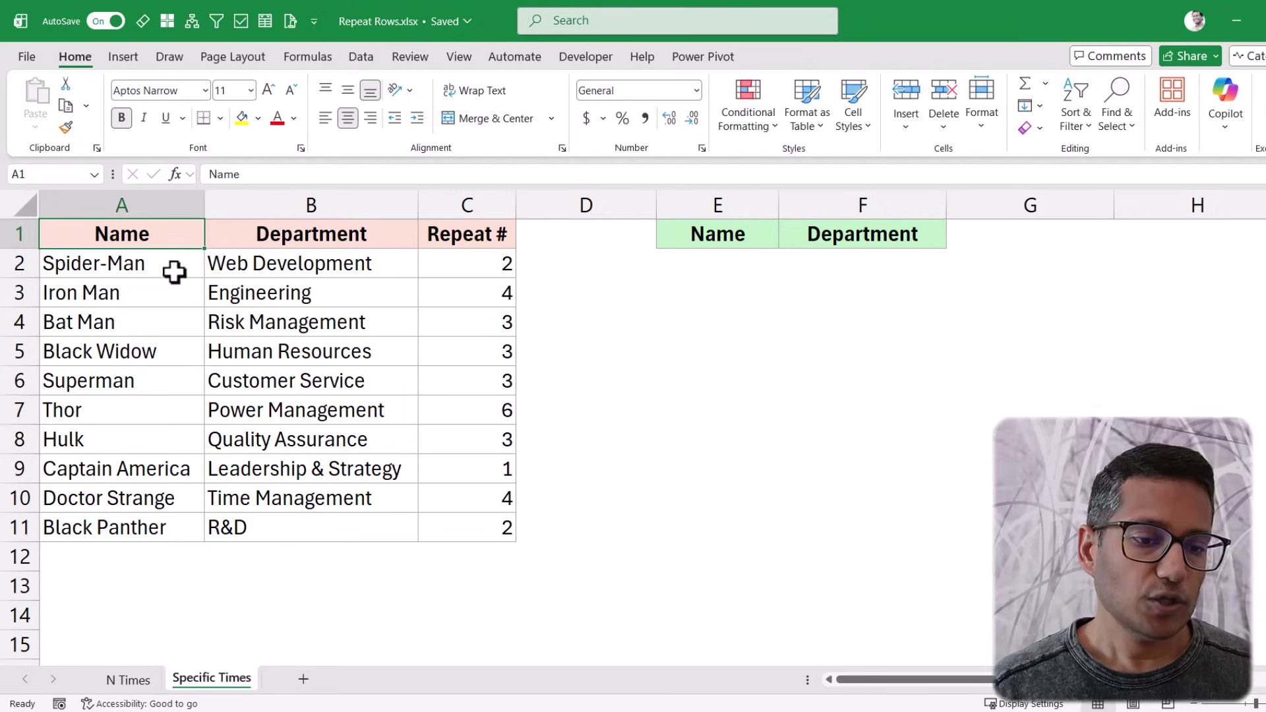
- On the Specific Times sheet, fill E2:E10 with the row numbers 1, 1, 2, 2, 2, 2, 3, 3, 3 as a sample pattern
left_click_drag(173, 271, 310, 266)
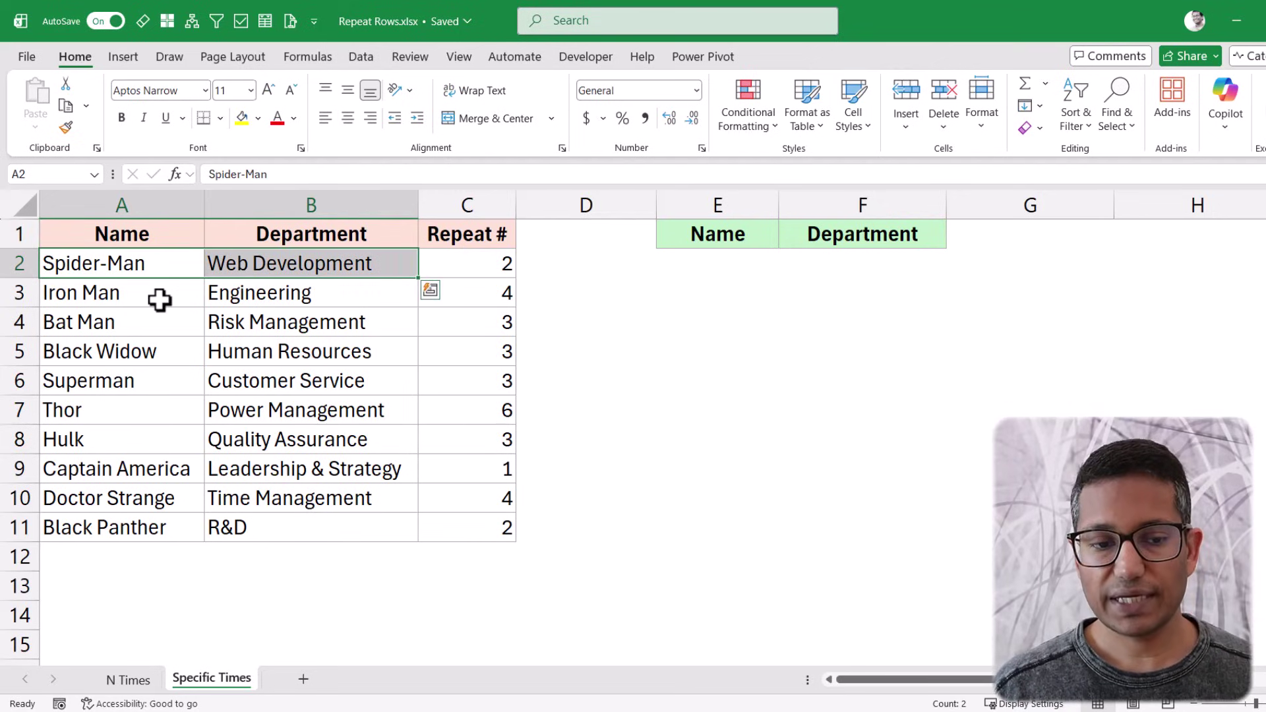
left_click_drag(161, 300, 378, 295)
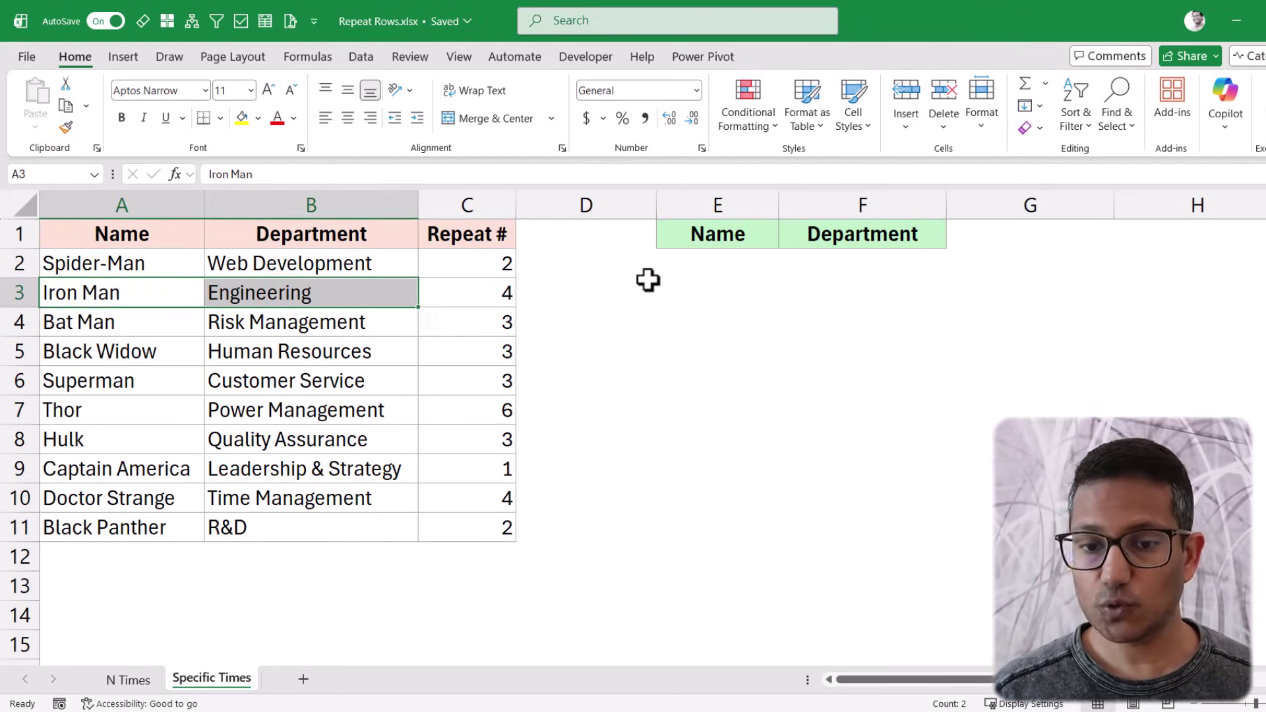
left_click(687, 271)
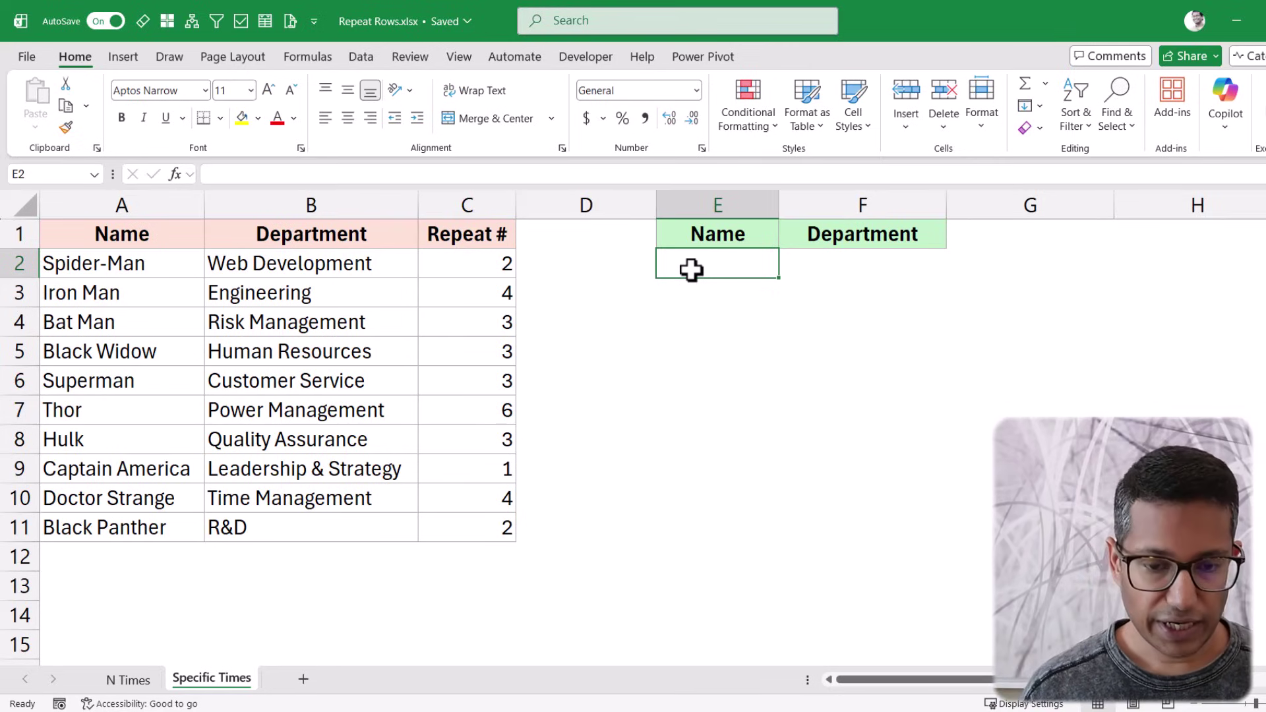
type("1")
key("Return")
type("1")
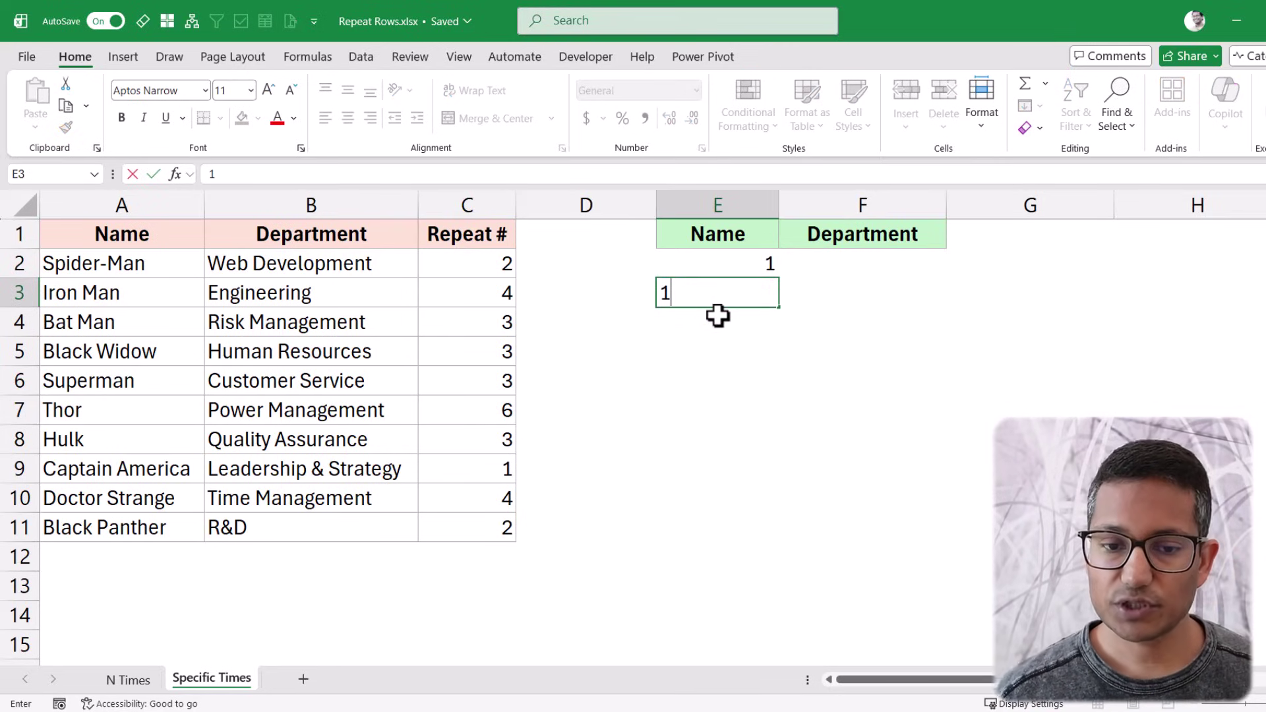
key("Return")
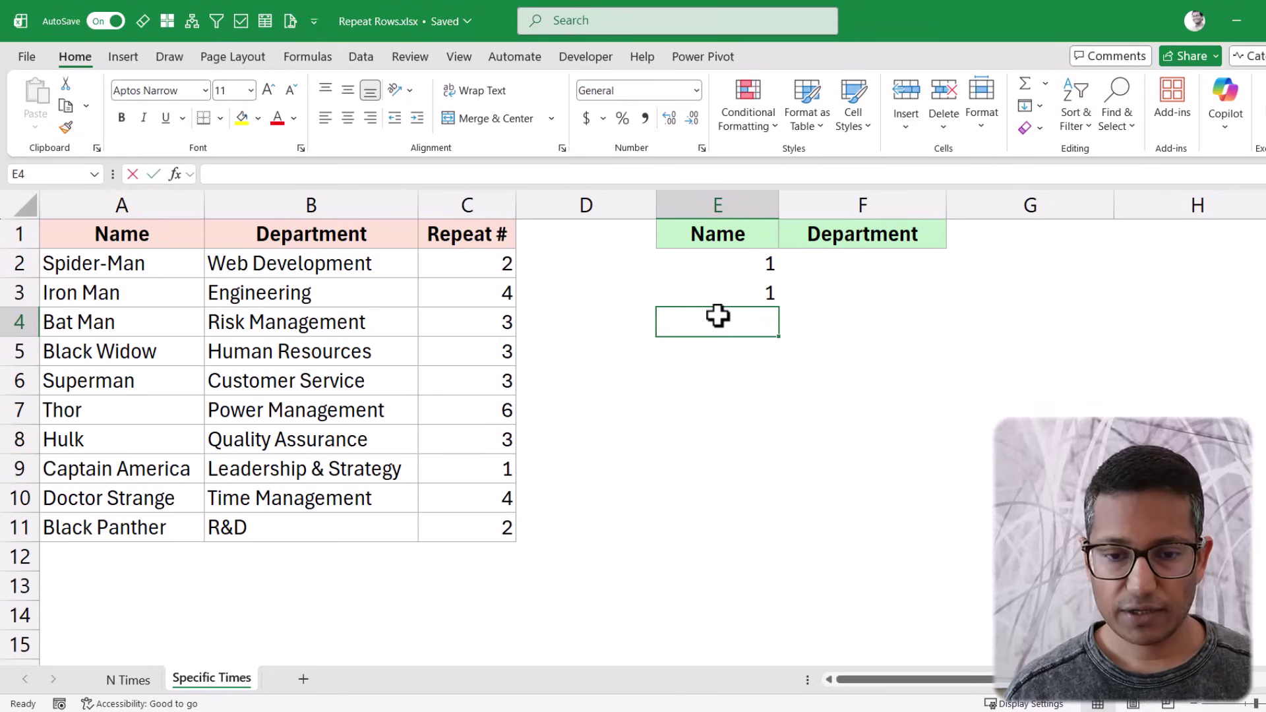
type("2")
key("Return")
type("2")
key("Return")
type("2")
key("Return")
type("2")
key("Return")
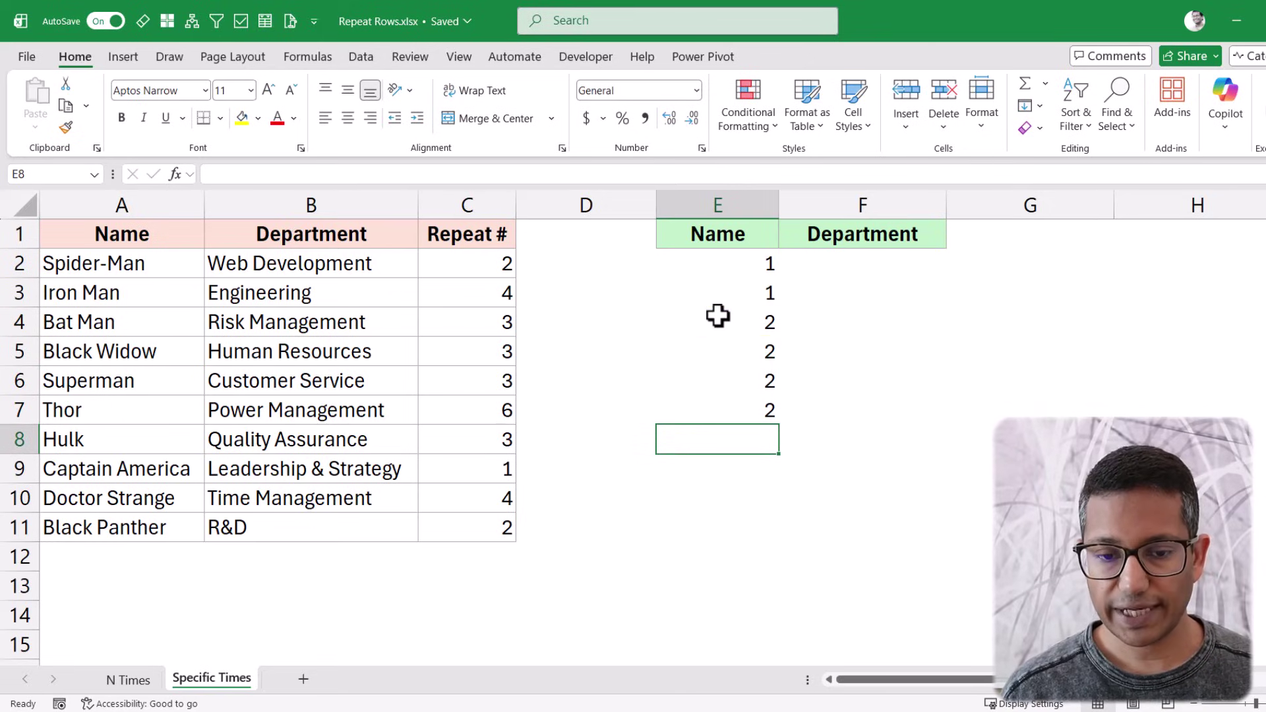
type("3")
key("Return")
type("3")
key("Return")
type("3")
key("Return")
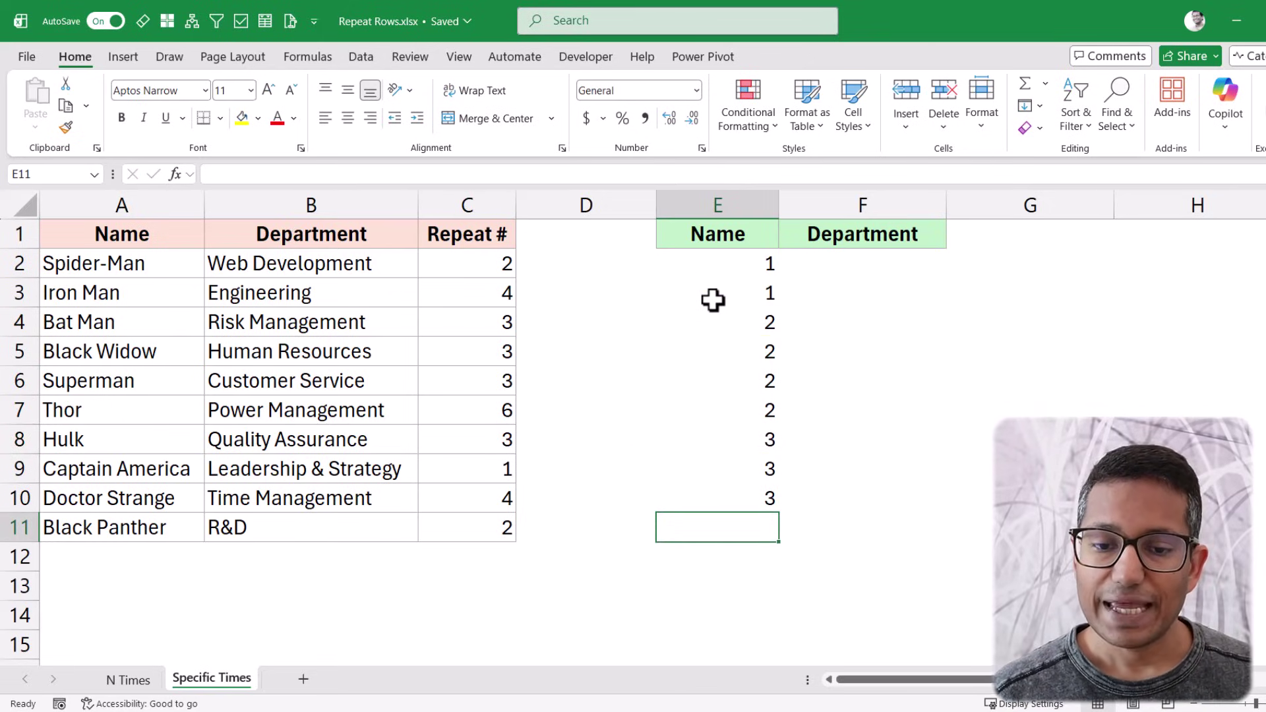
left_click_drag(715, 263, 713, 495)
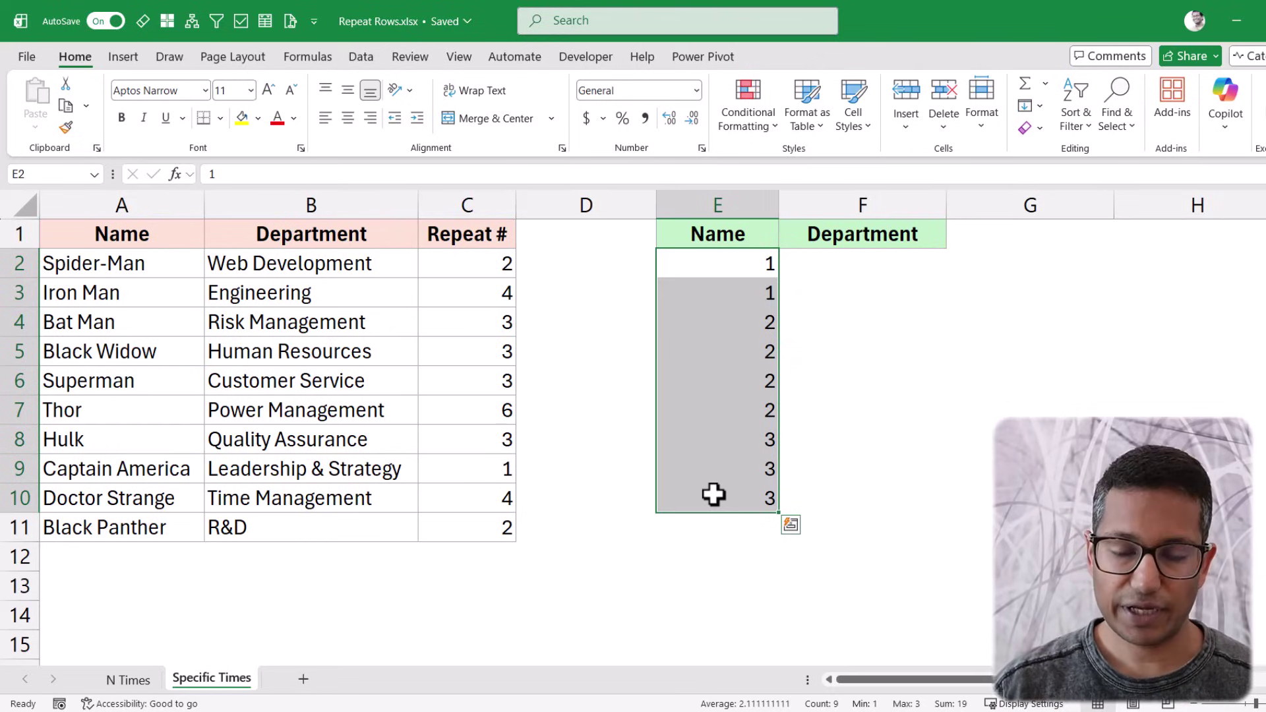
key("Right")
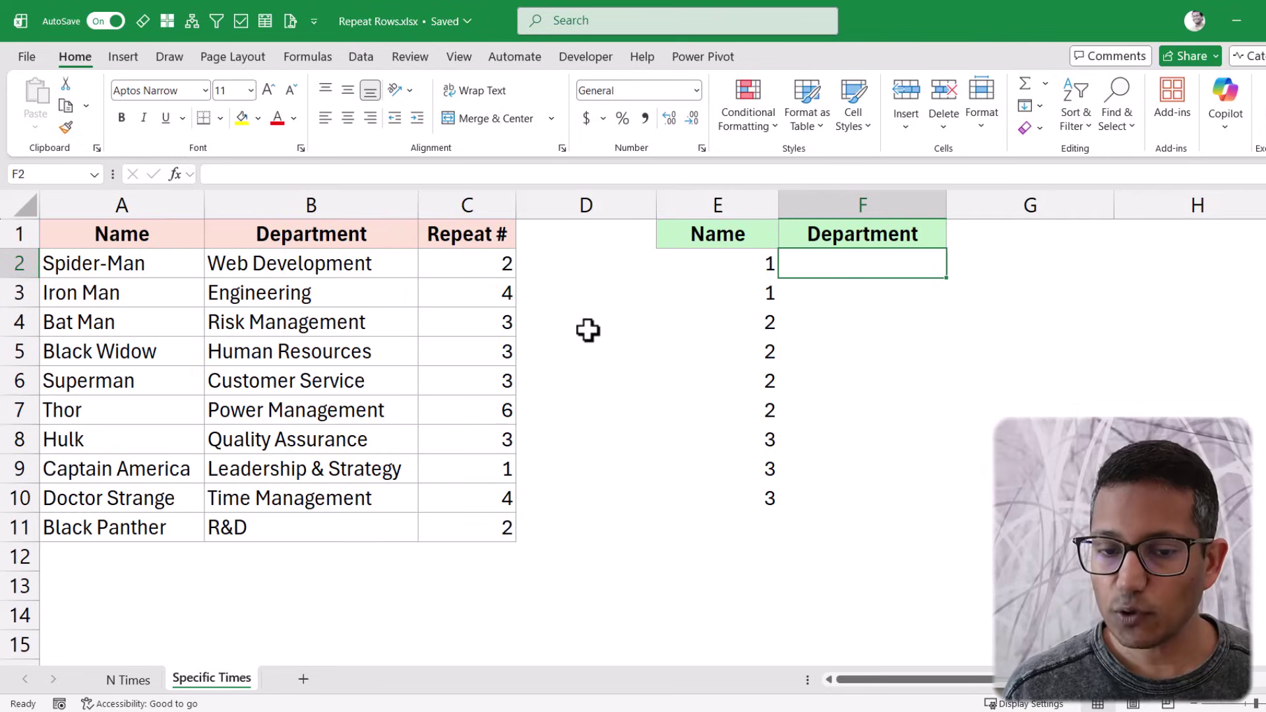
- Clear the sample row numbers from E2:E10 on the Specific Times sheet
left_click_drag(744, 263, 750, 499)
key("Delete")
key("shift+BackSpace")
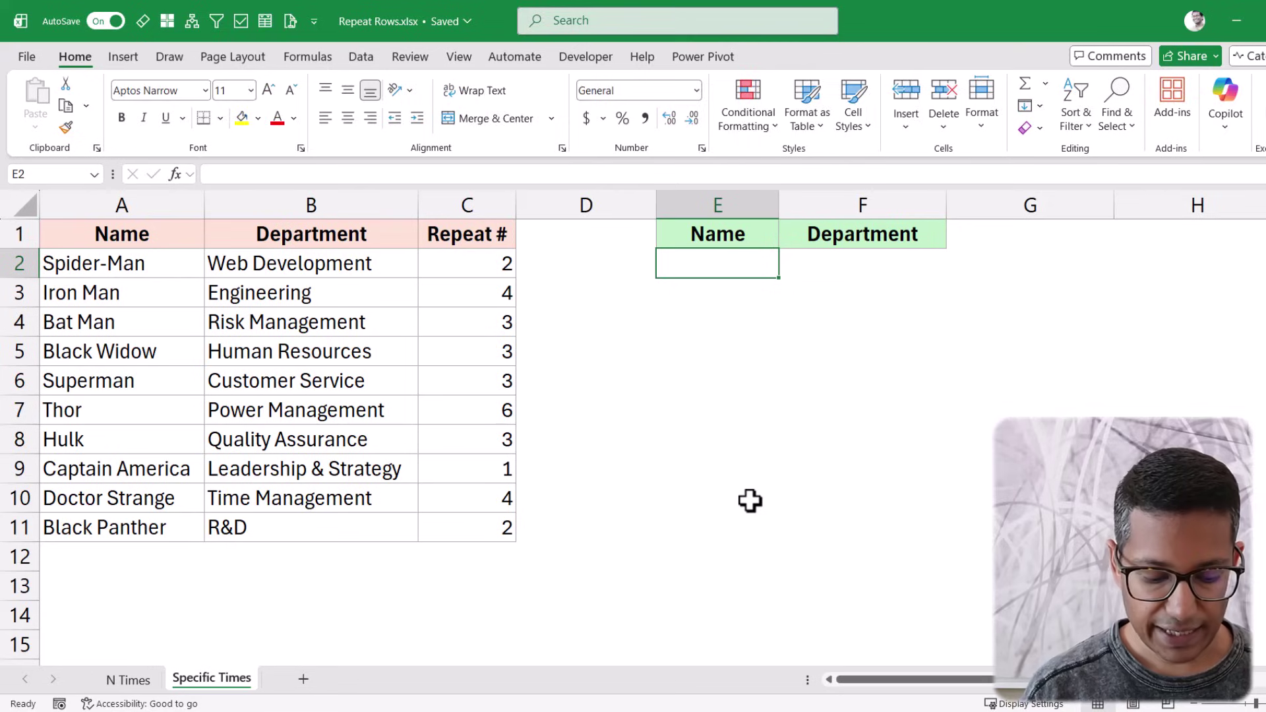
- Write the running-total formula =SCAN(0,C2:C11,LAMBDA(a,b,a+b)) in E2 over the Repeat # values
type("=scan")
key("Tab")
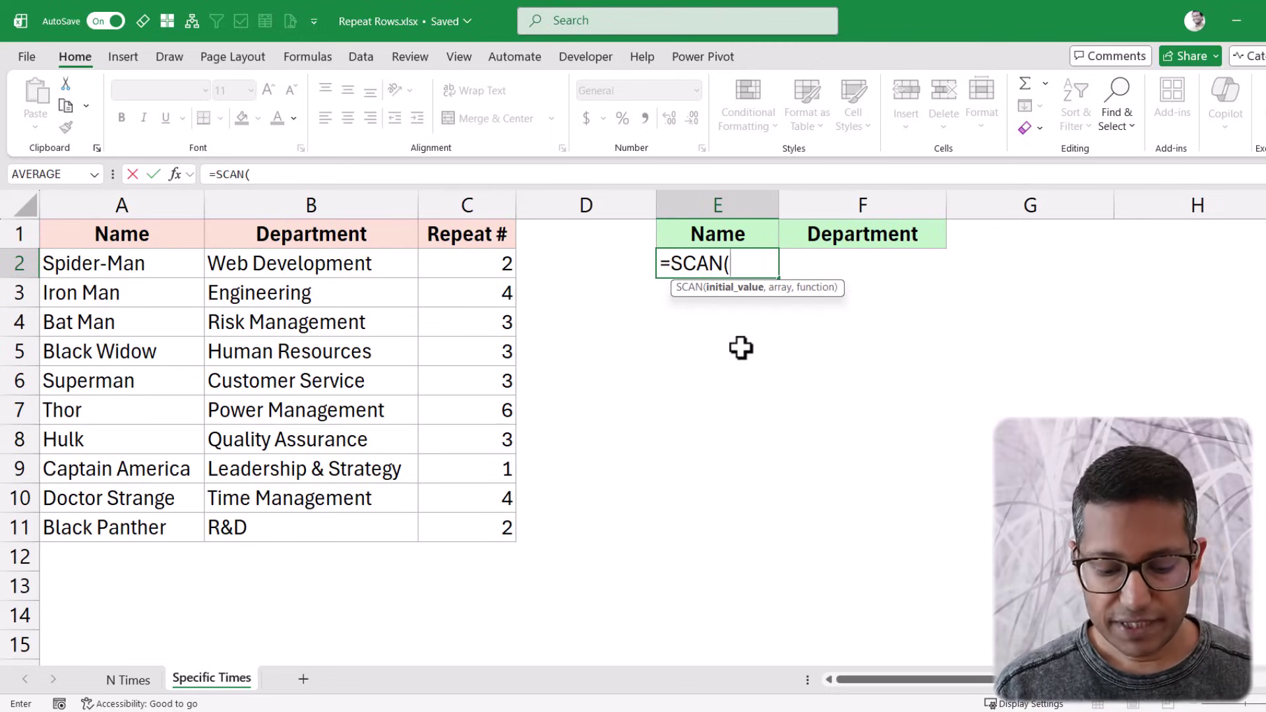
type("0")
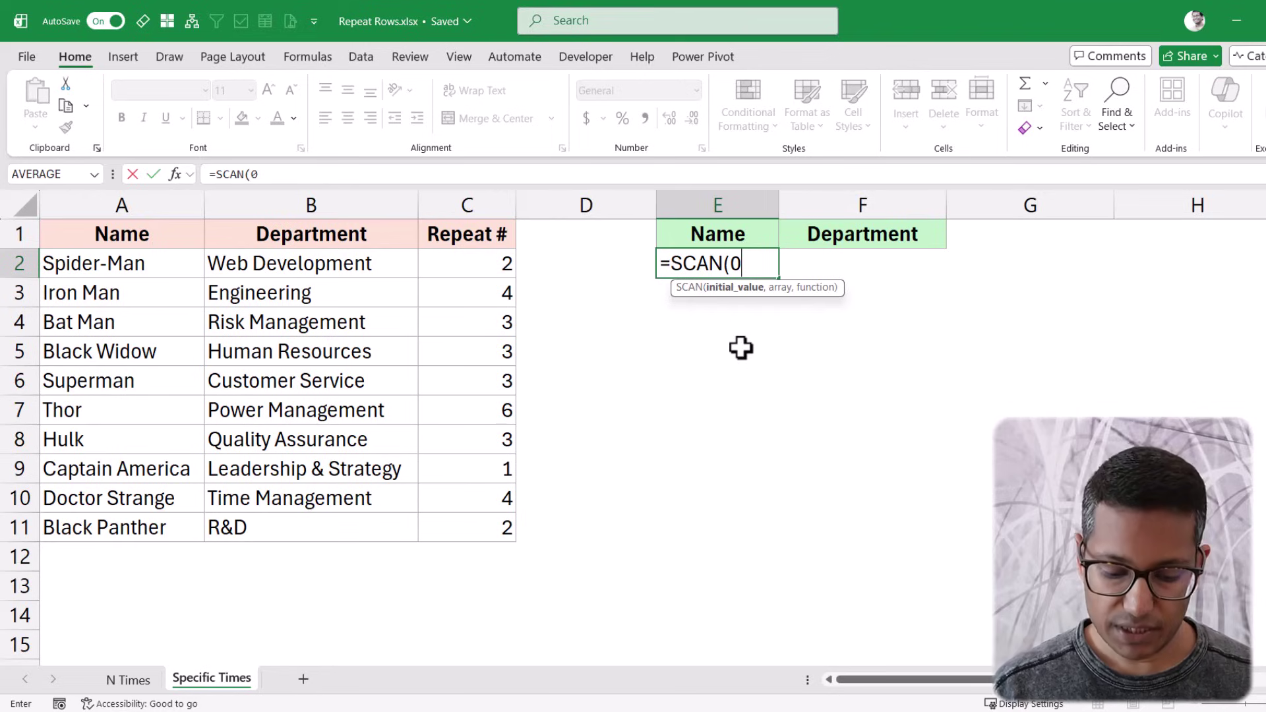
type(",")
left_click_drag(502, 264, 478, 527)
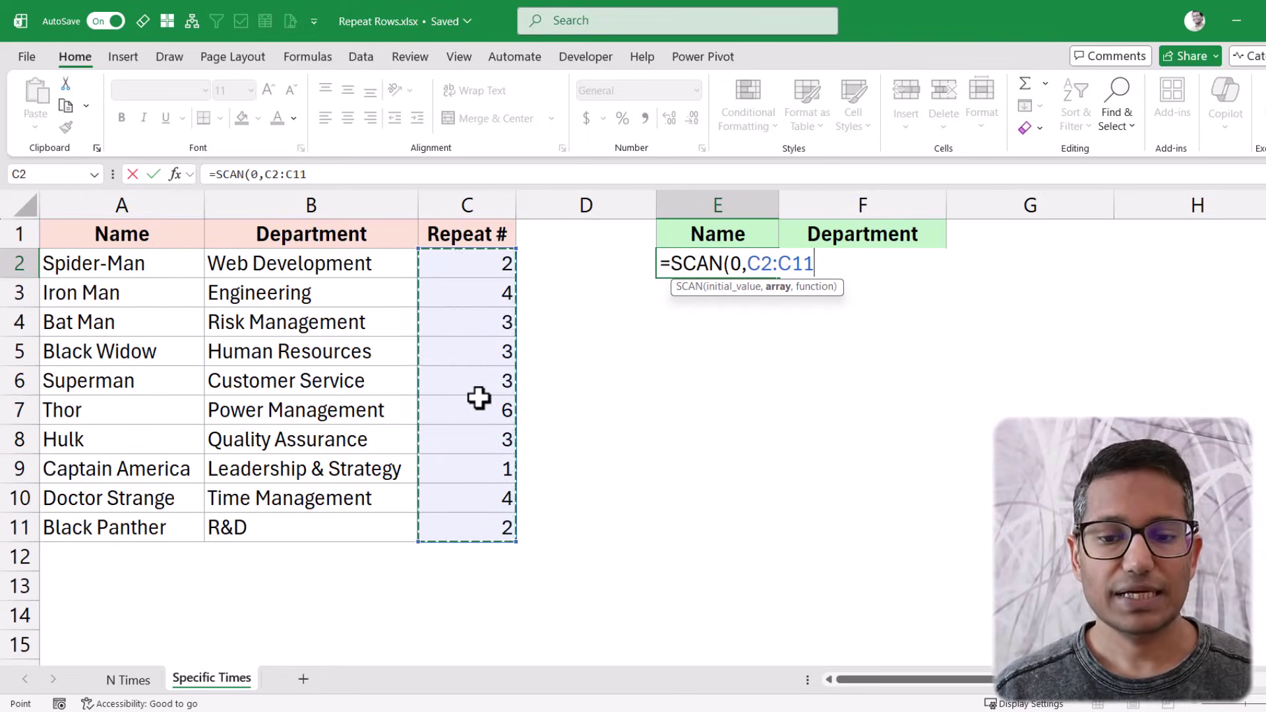
type(",")
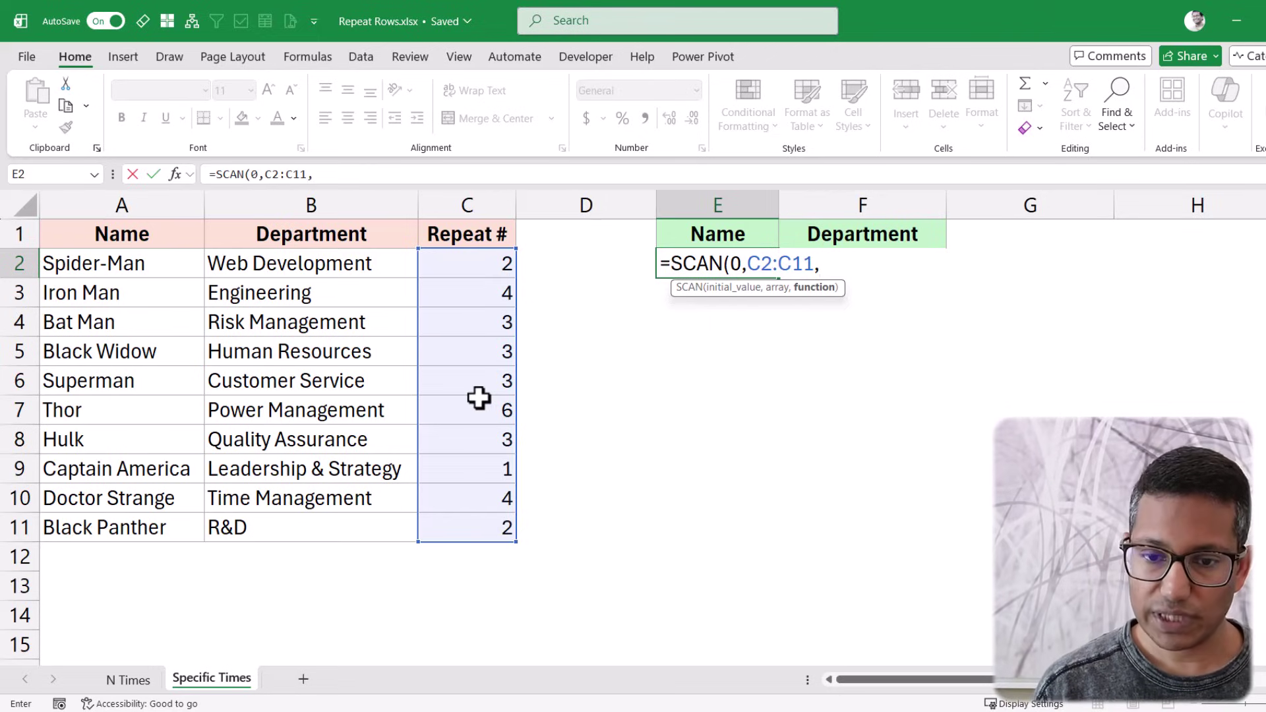
type("La")
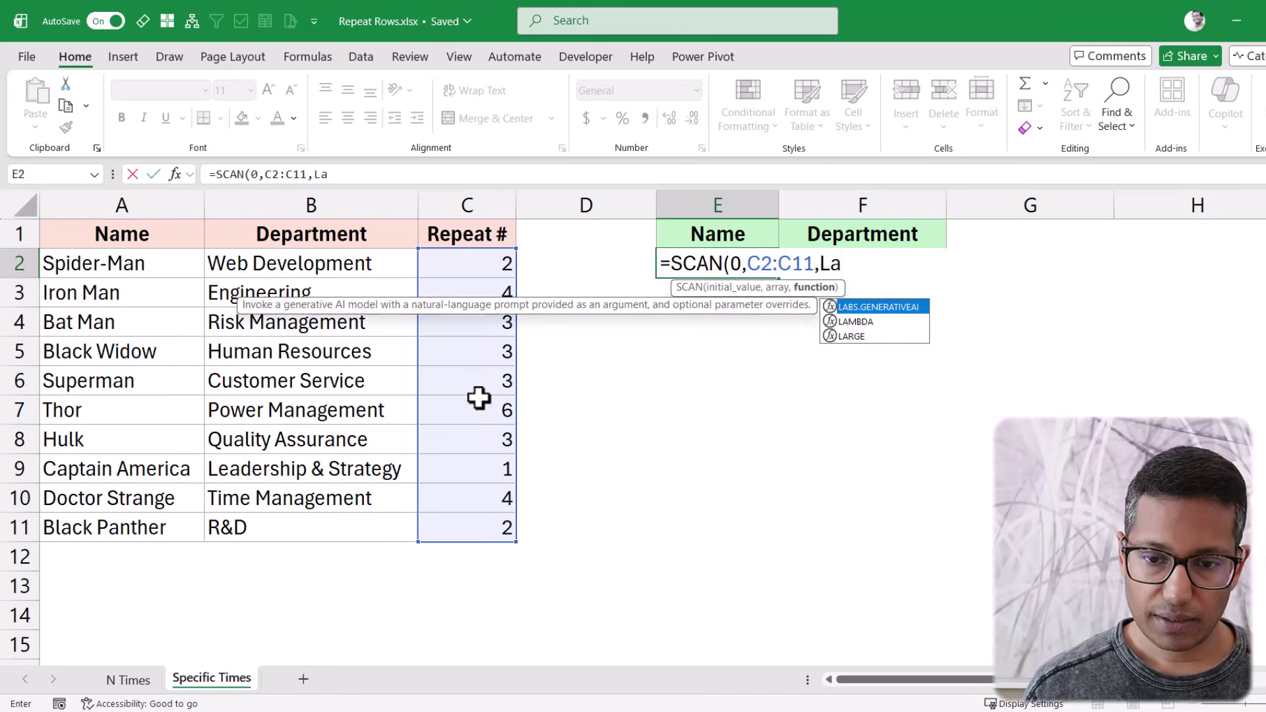
key("Down")
key("Tab")
type("a,")
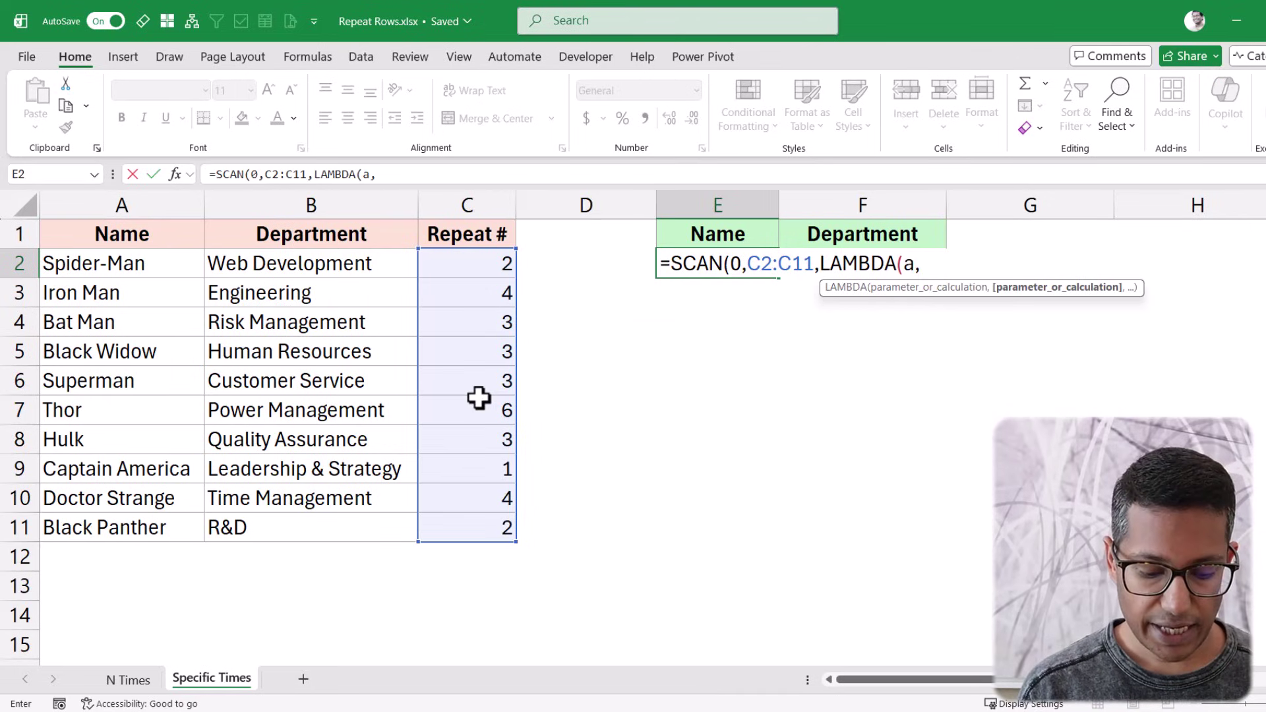
type("b,a+b))")
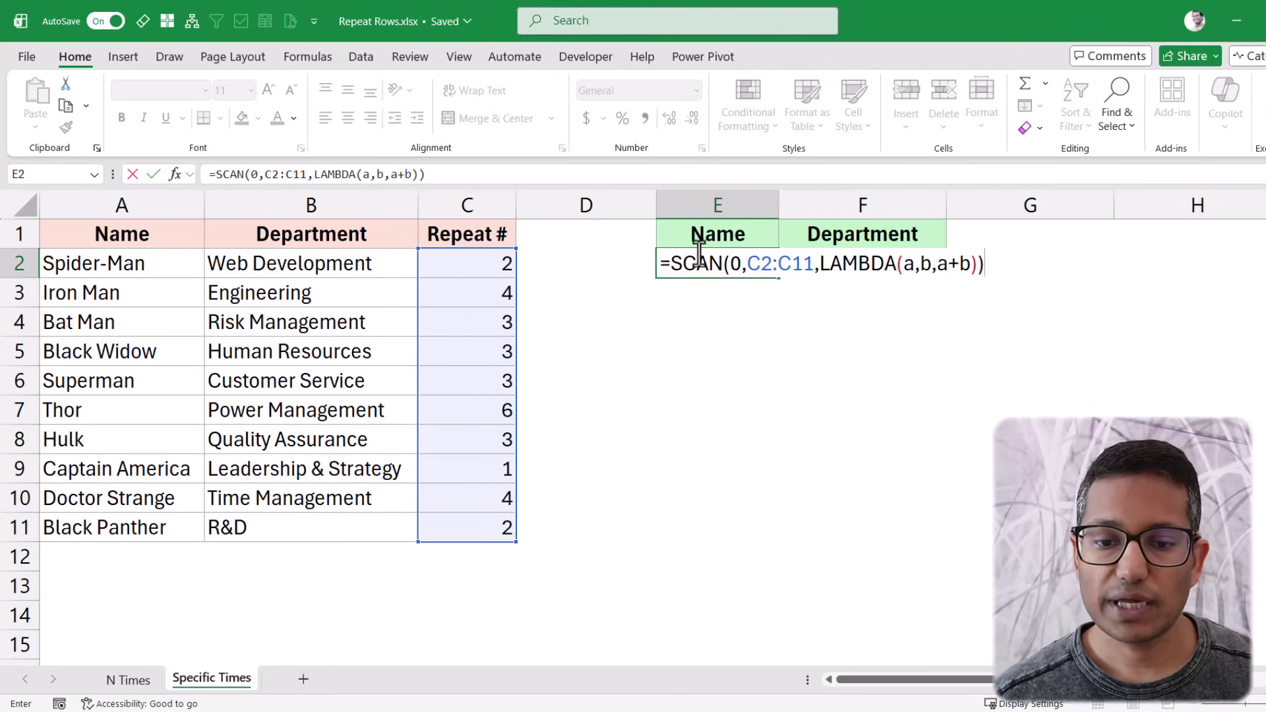
- Review how a and b in the LAMBDA relate to SCAN's initial value and array, and commit the formula in E2
double_click(737, 264)
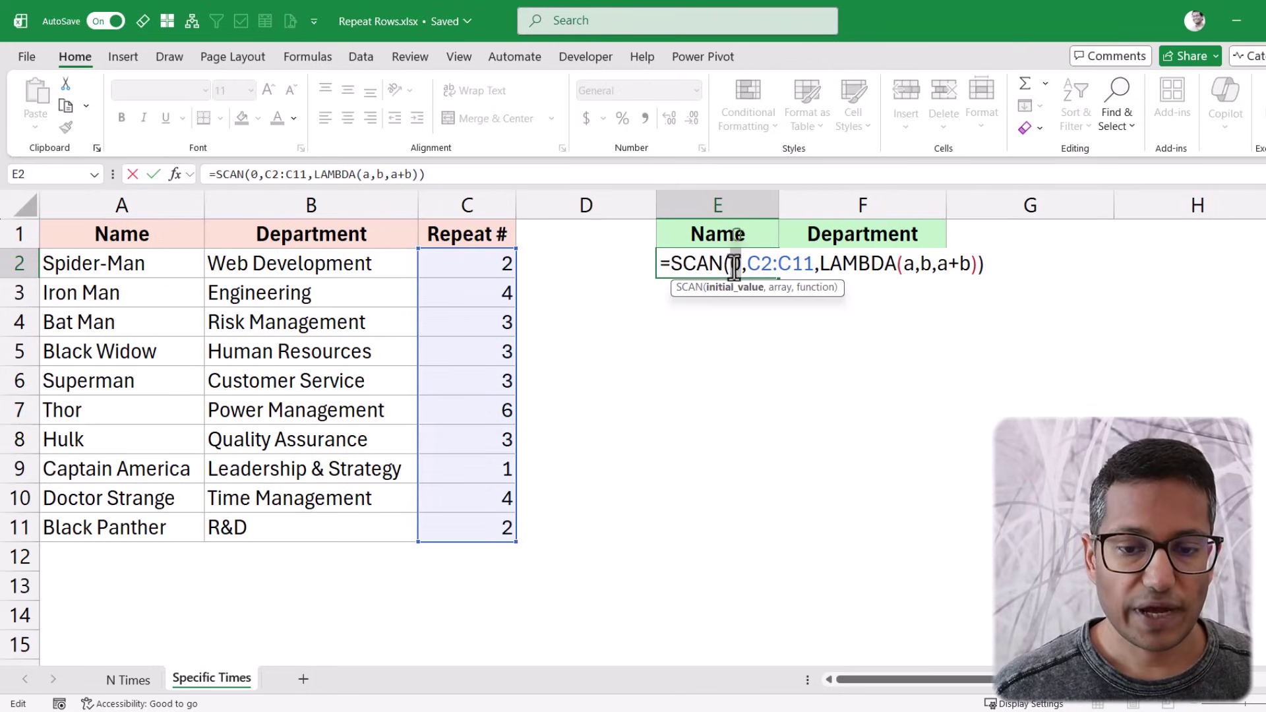
double_click(909, 264)
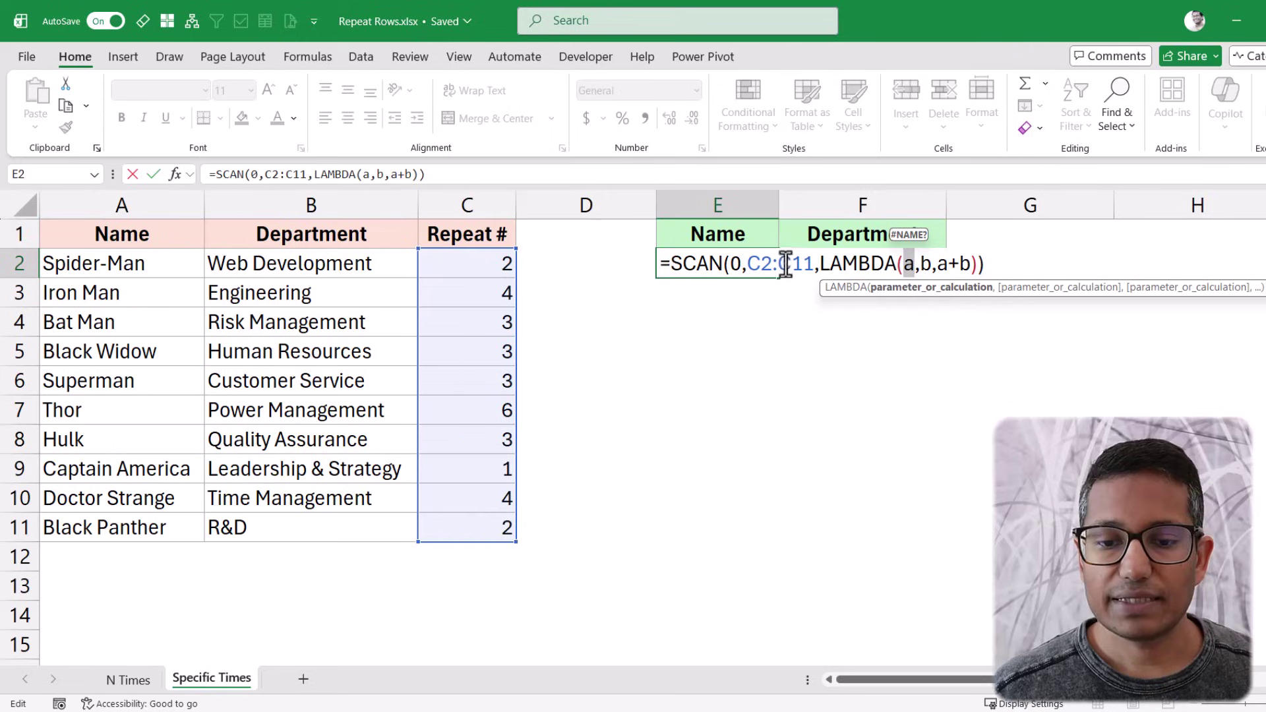
left_click_drag(749, 264, 814, 264)
double_click(921, 264)
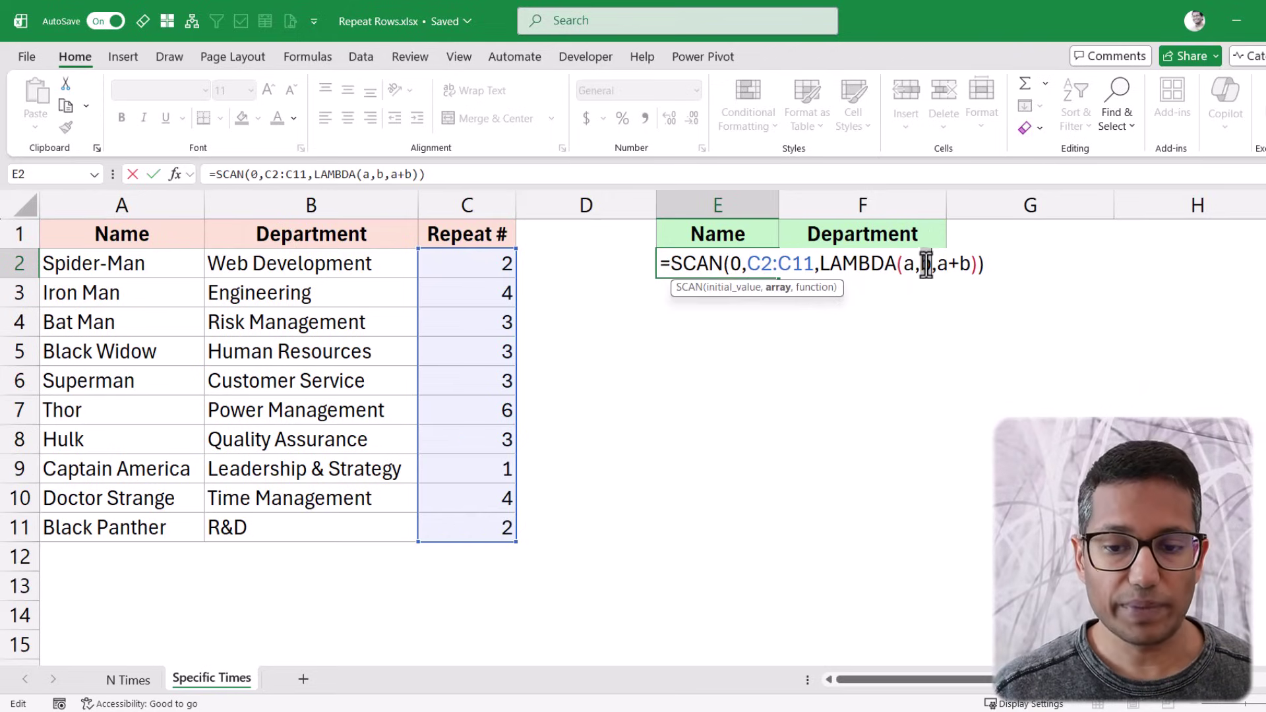
left_click_drag(935, 264, 969, 264)
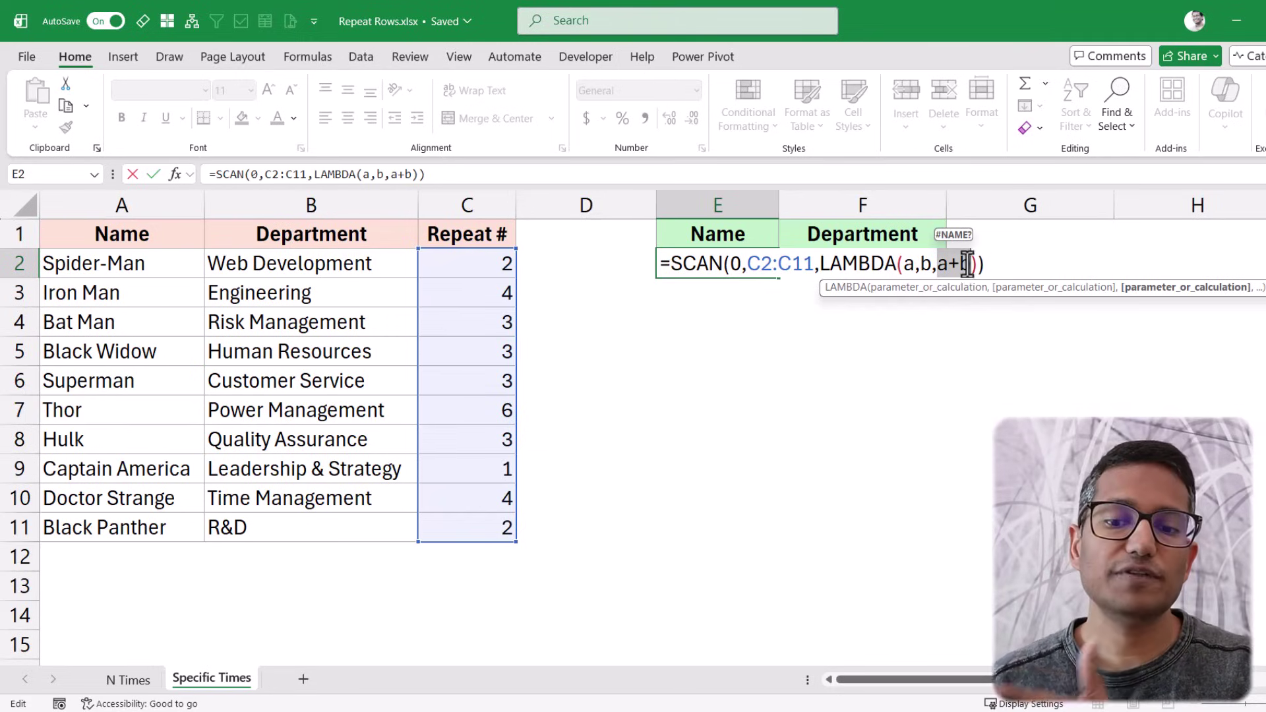
double_click(910, 264)
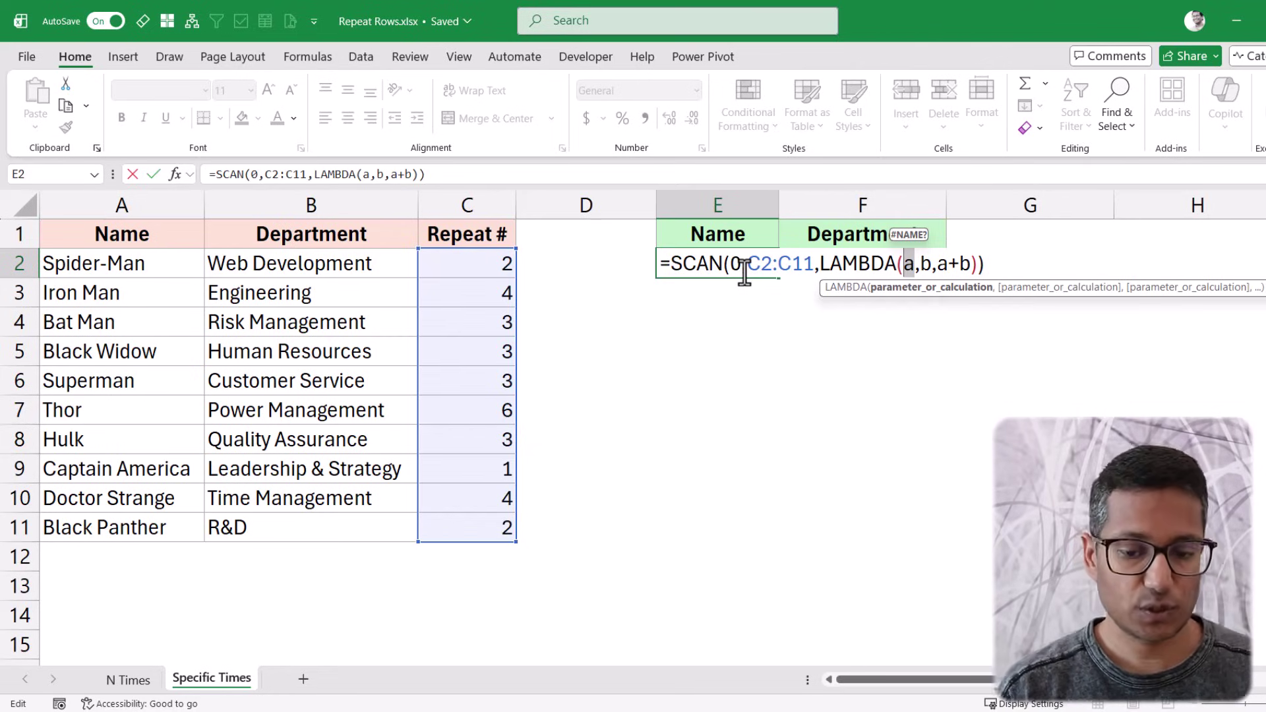
key("ctrl+Return")
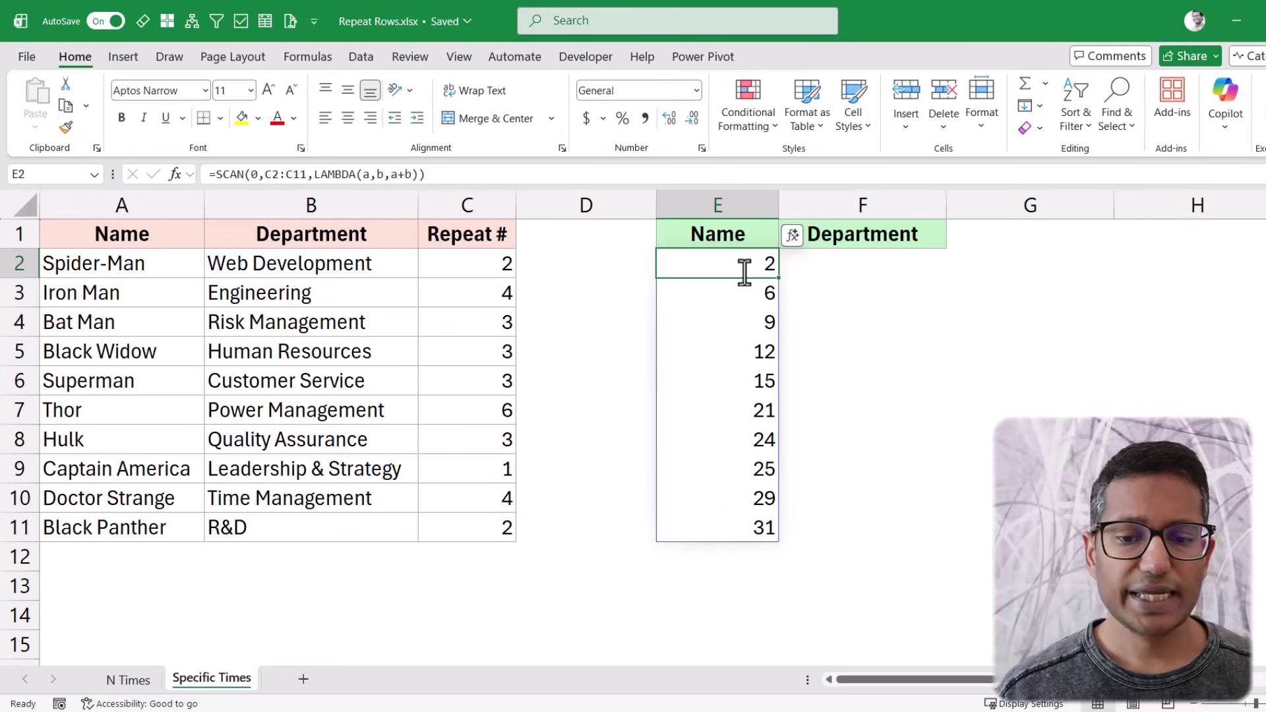
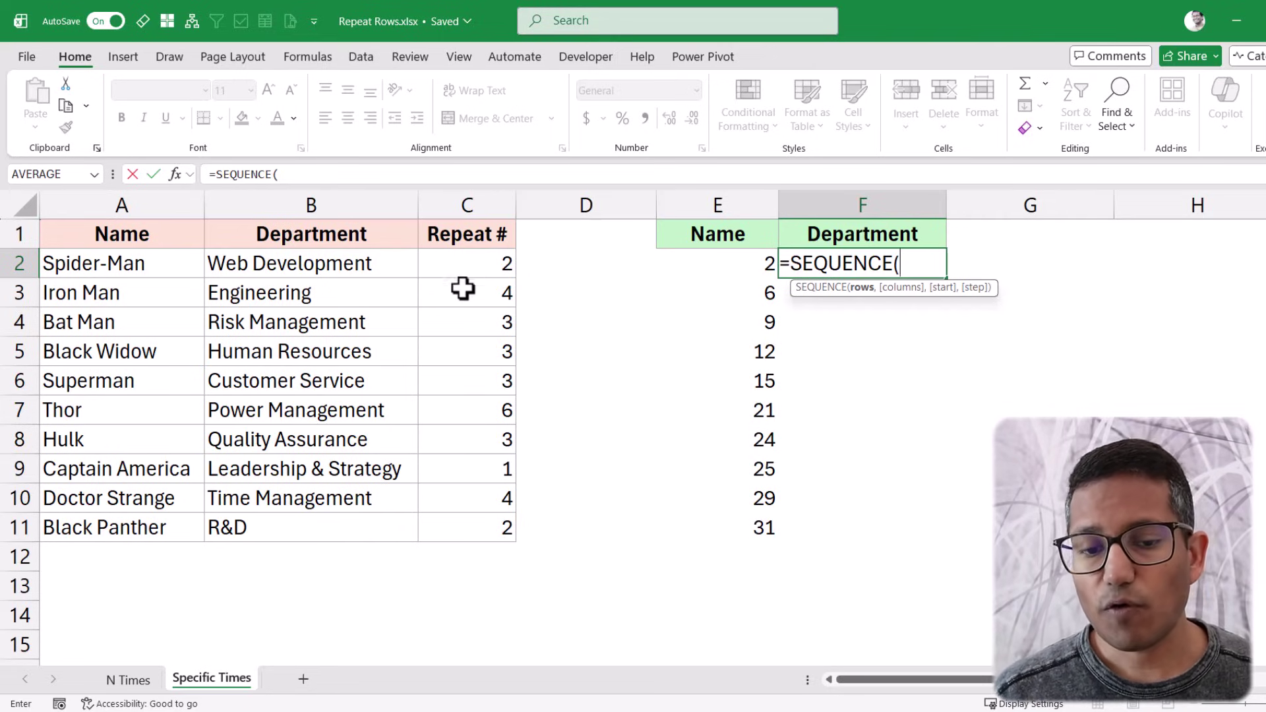
- Complete =SEQUENCE(SUM(C2:C11)) in F2 to number every row of the repeated output
type("sum")
key("Tab")
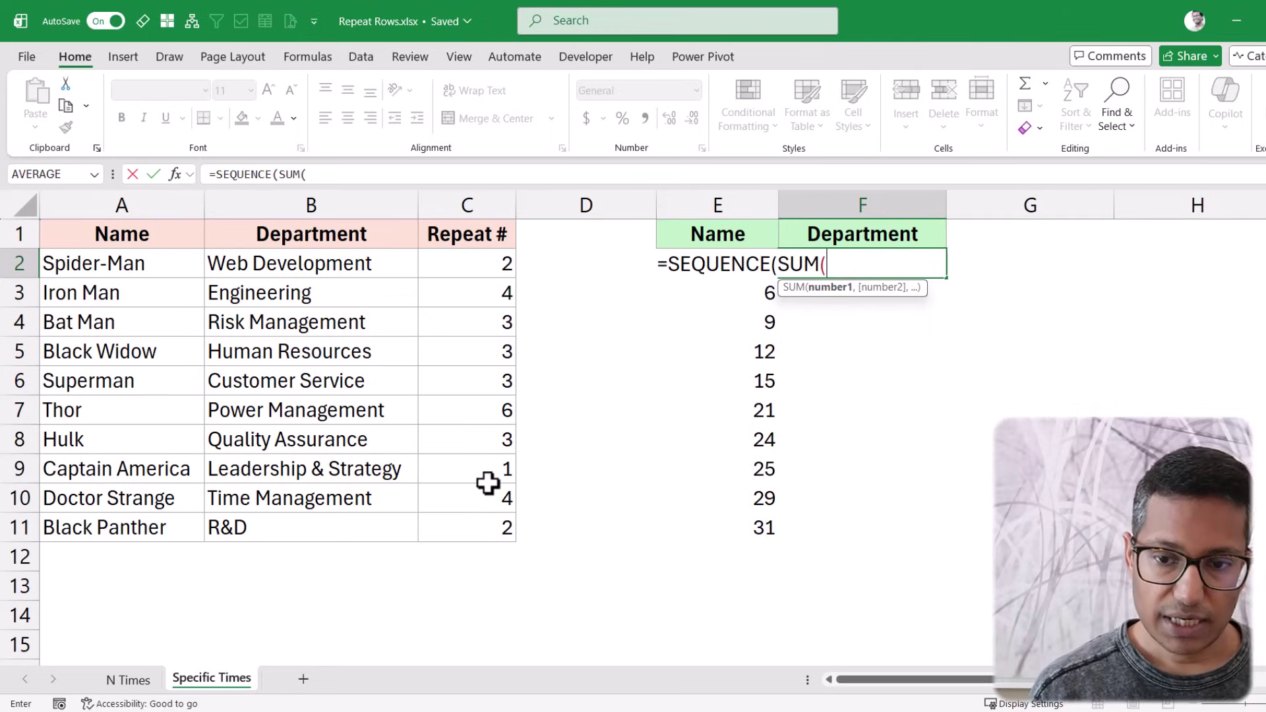
left_click_drag(475, 263, 460, 520)
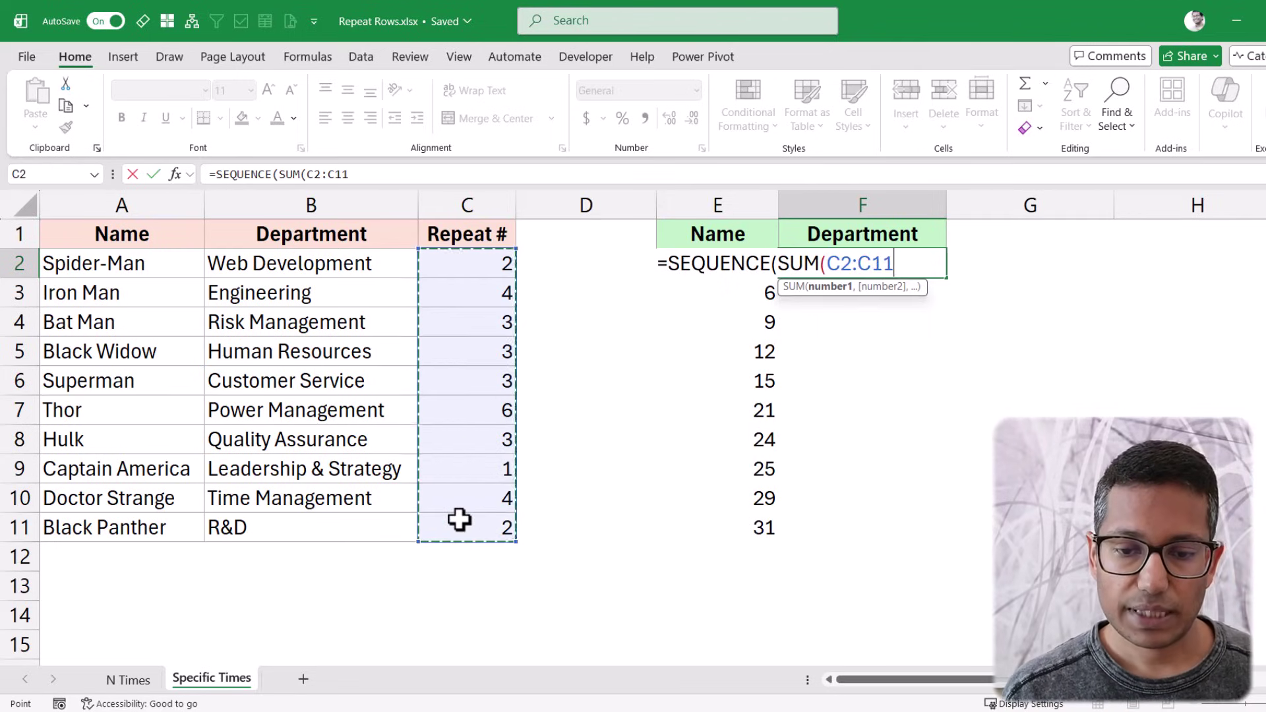
type("))")
key("Return")
key("Up")
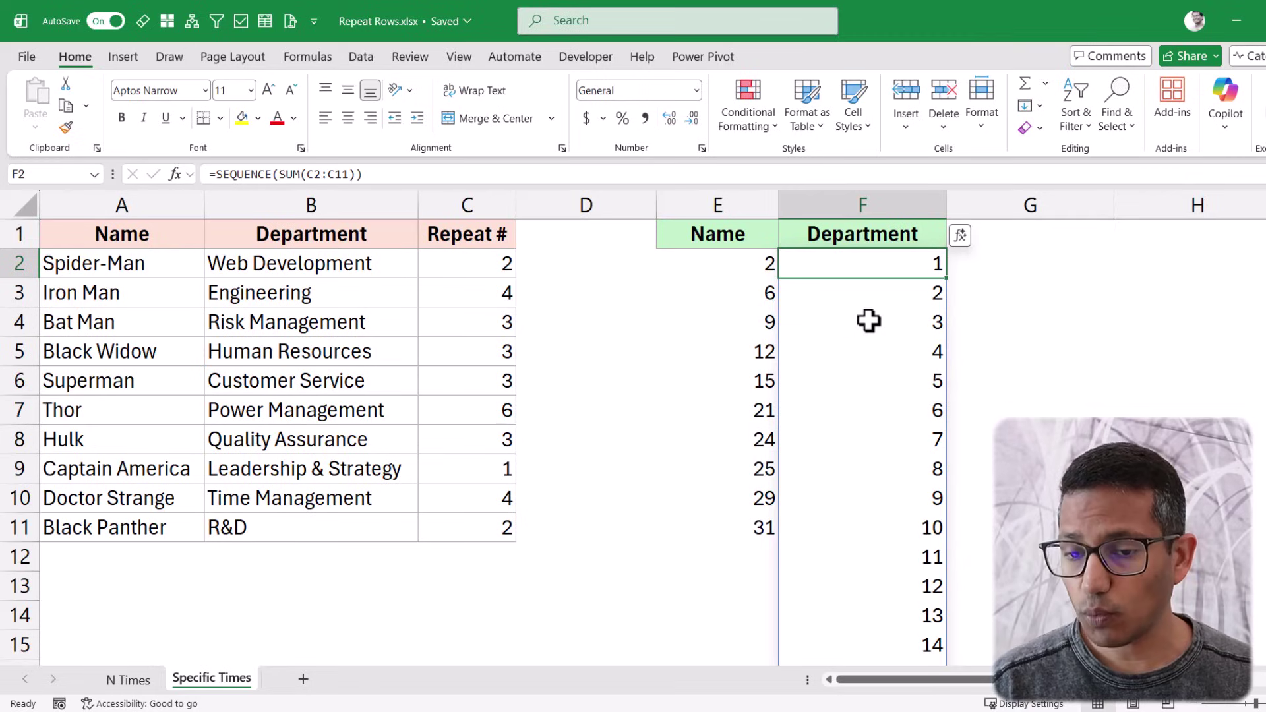
- Enter =XMATCH(F2#,E2#,1) in G2 to match each sequence number to the exact or next larger running total
left_click(1003, 263)
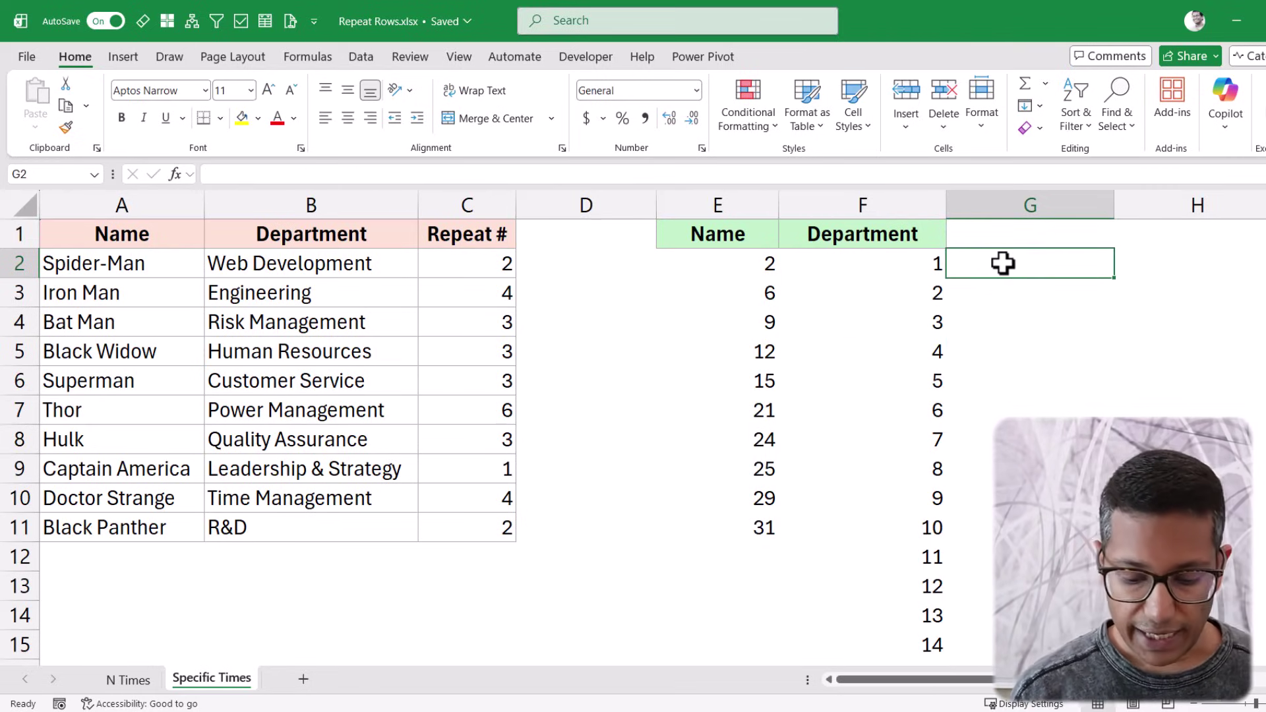
type("=xma")
key("Tab")
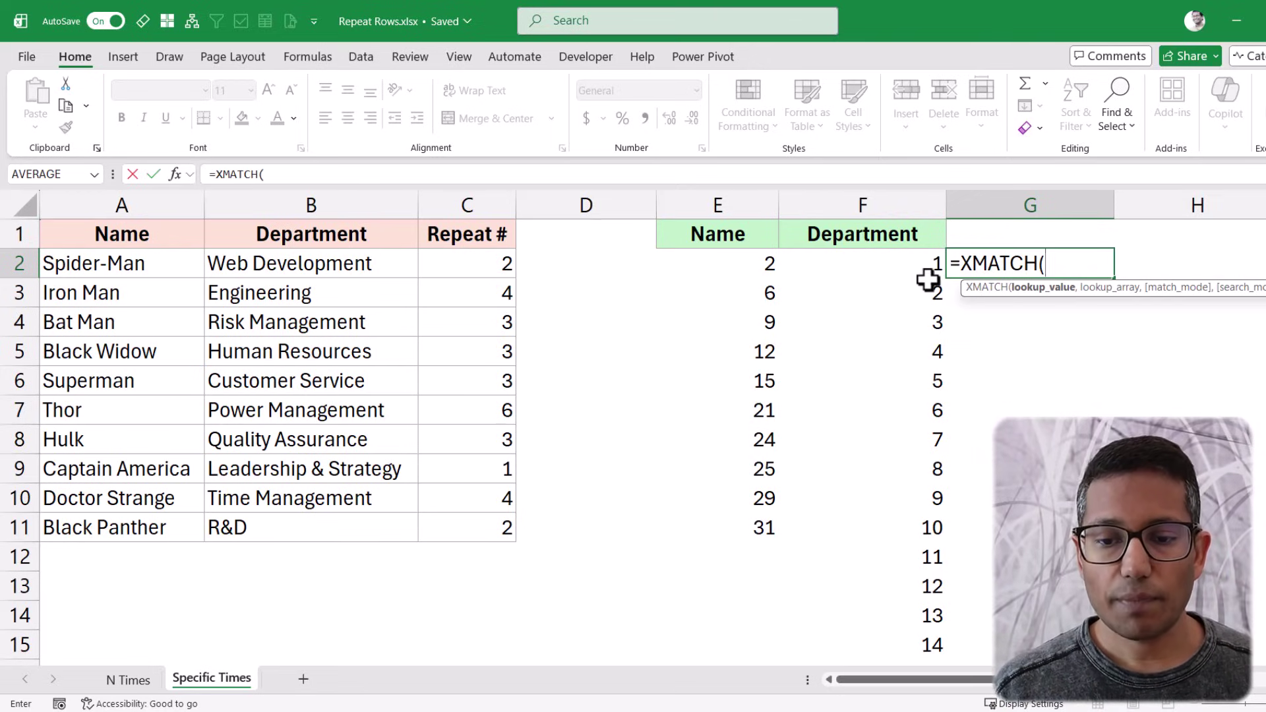
left_click(912, 263)
key("ctrl+shift+Down")
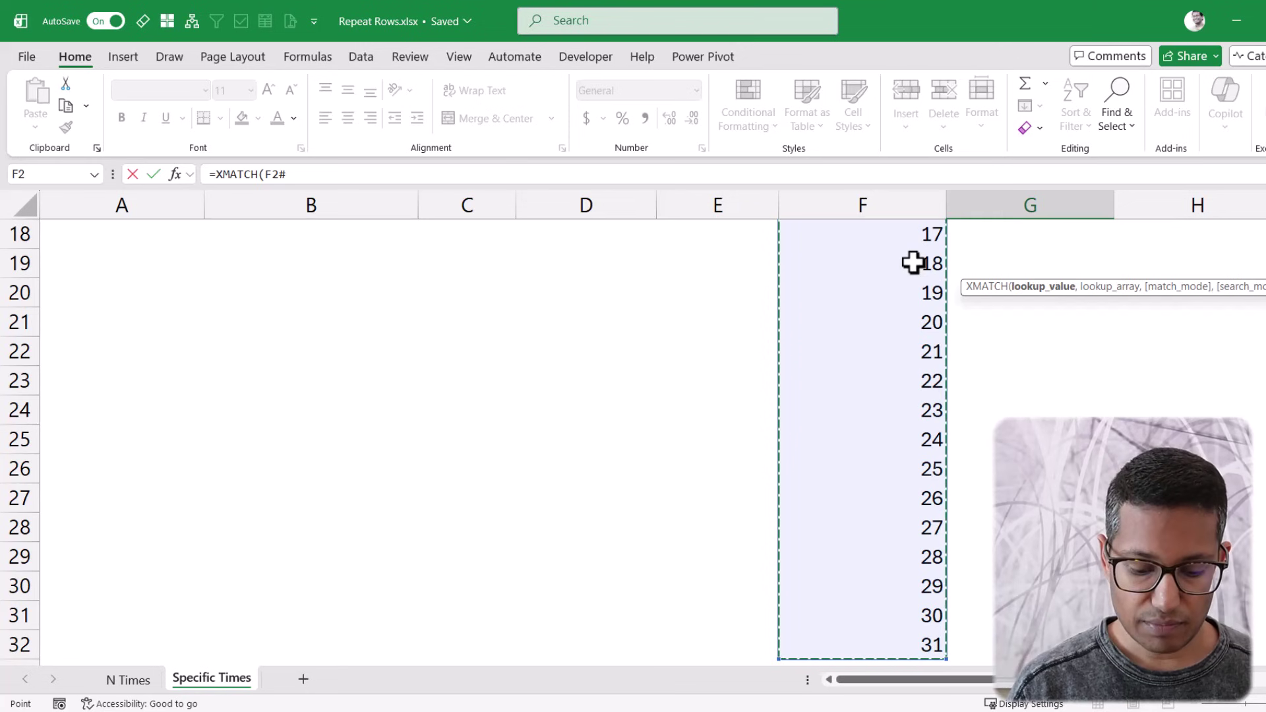
type(",")
scroll(916, 356, "up", 6)
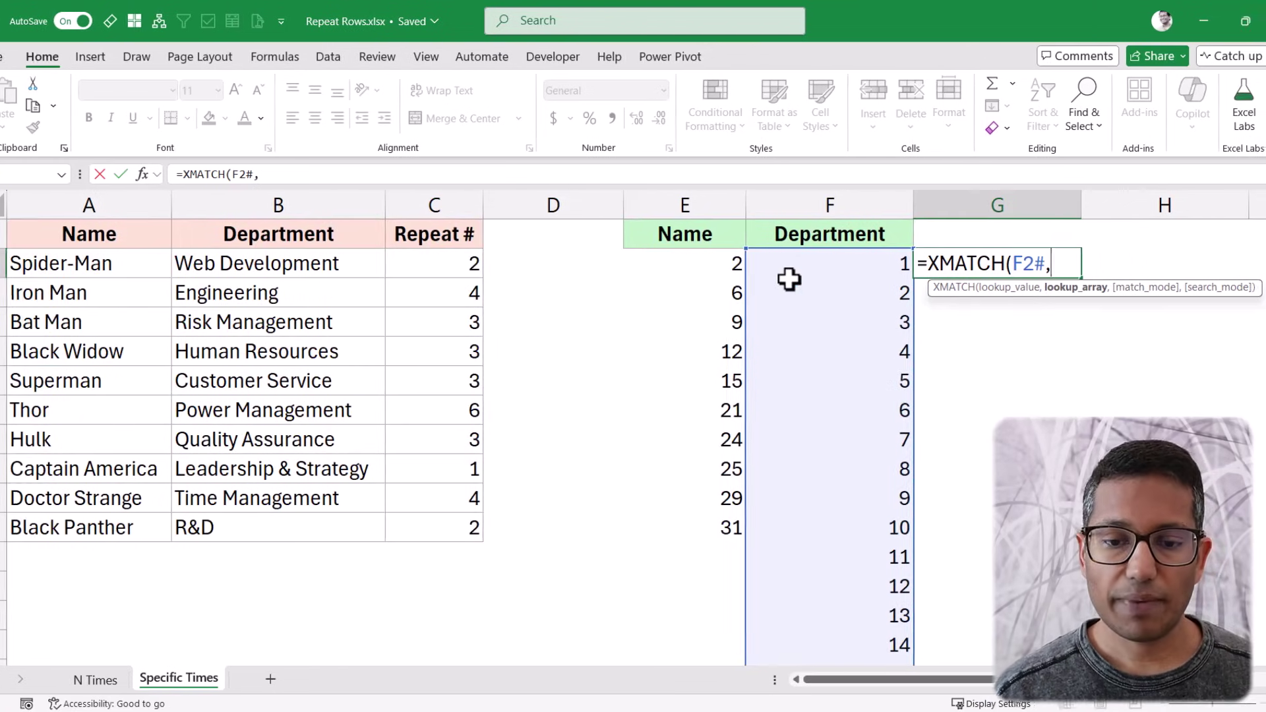
left_click_drag(754, 264, 675, 525)
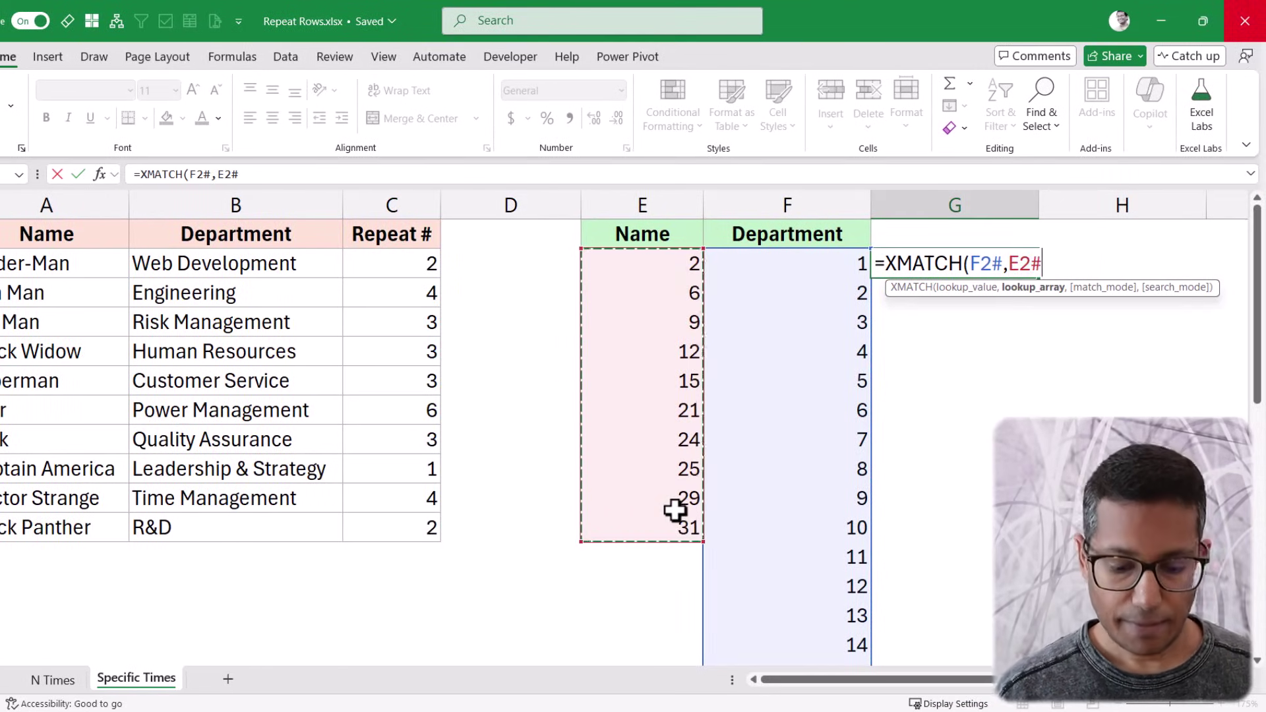
type(",")
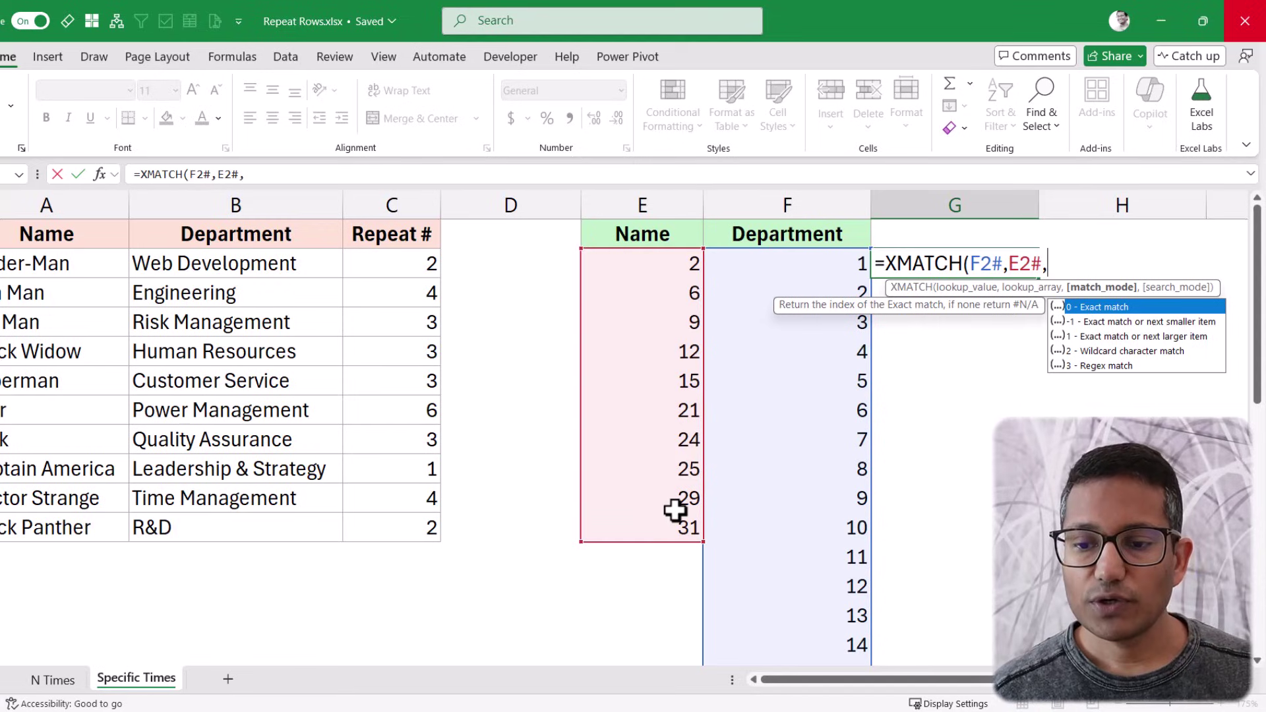
key("Down")
key("Down")
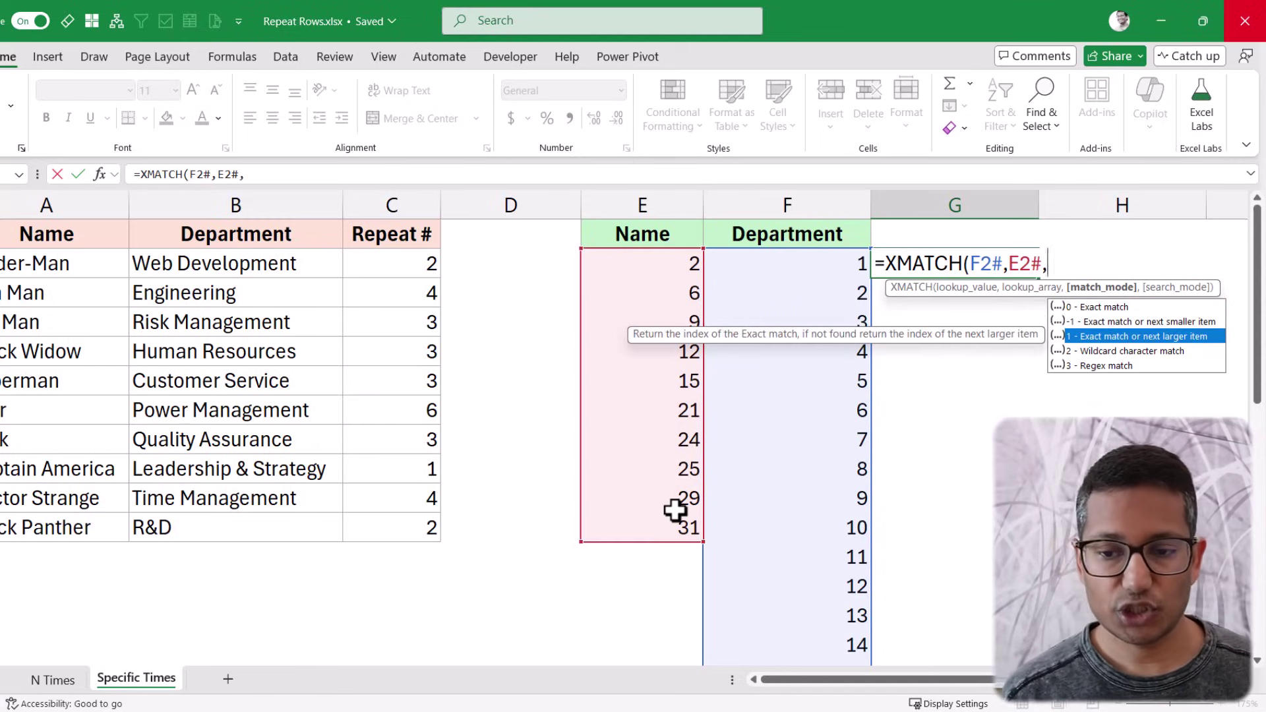
key("Tab")
key("ctrl+Return")
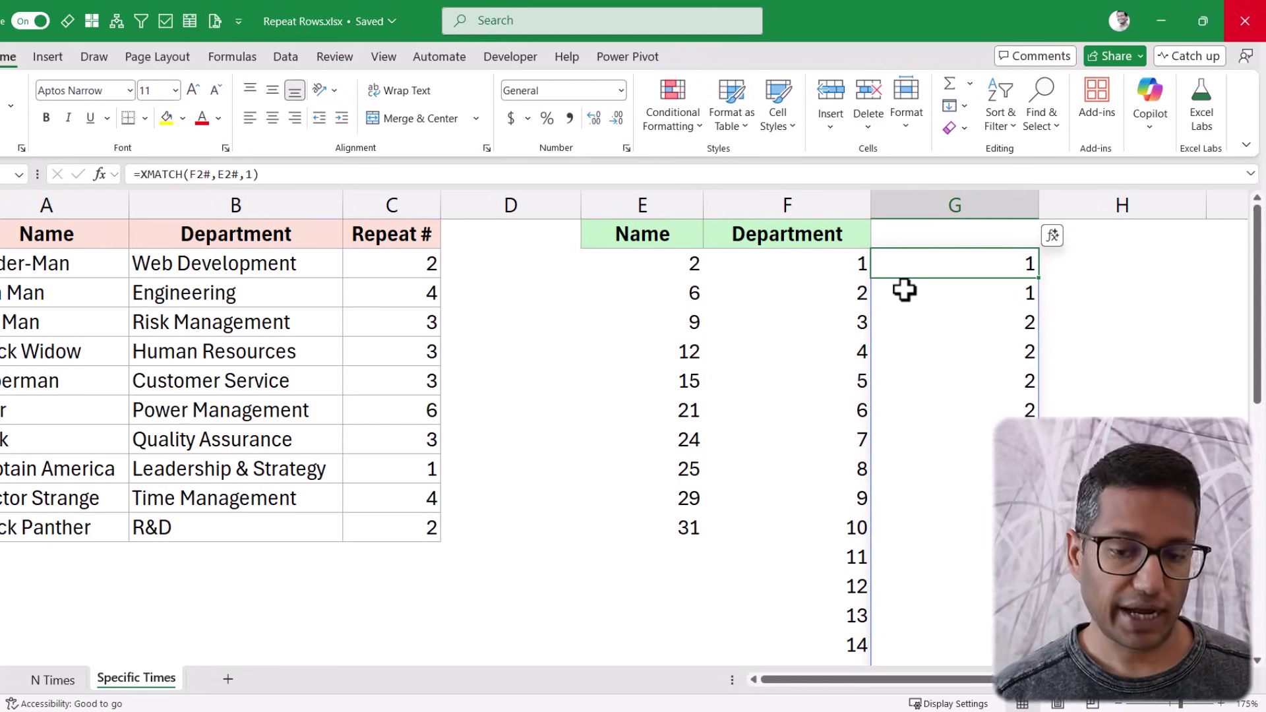
- Compare the sequence in column F with the running totals in column E to trace how XMATCH produces the row numbers in column G
left_click(828, 262)
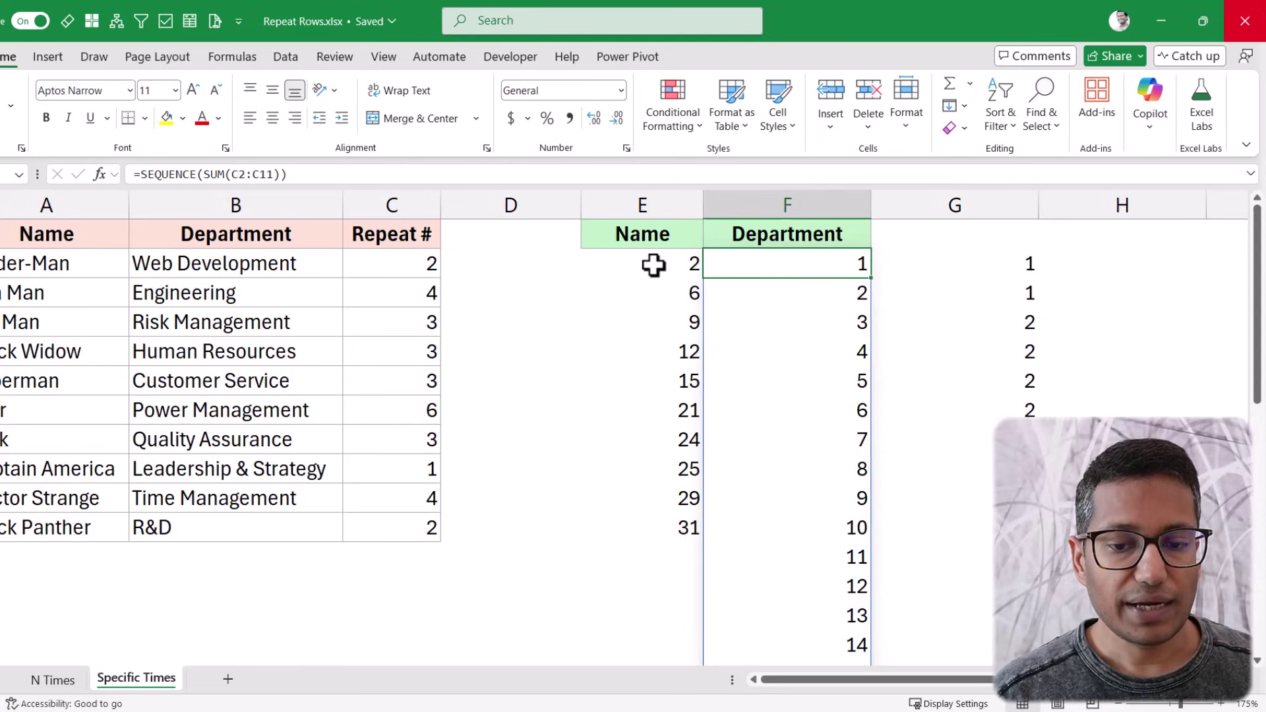
left_click_drag(653, 266, 661, 527)
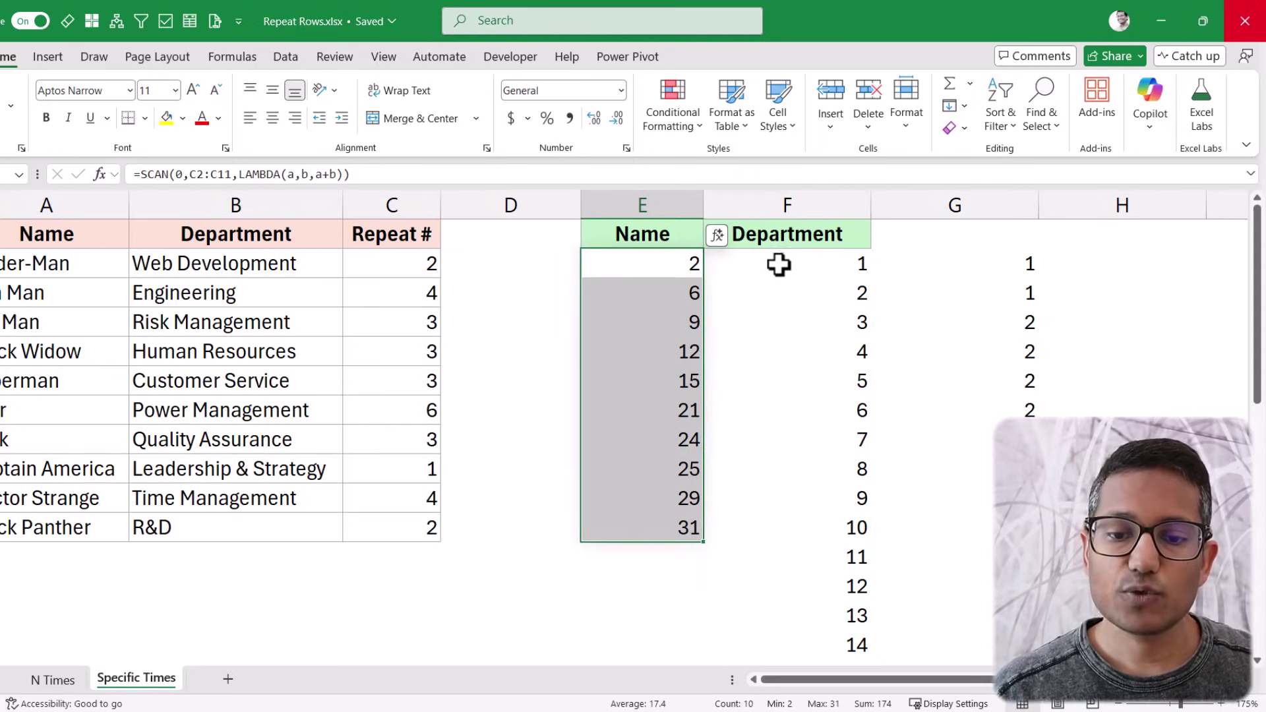
left_click(660, 267)
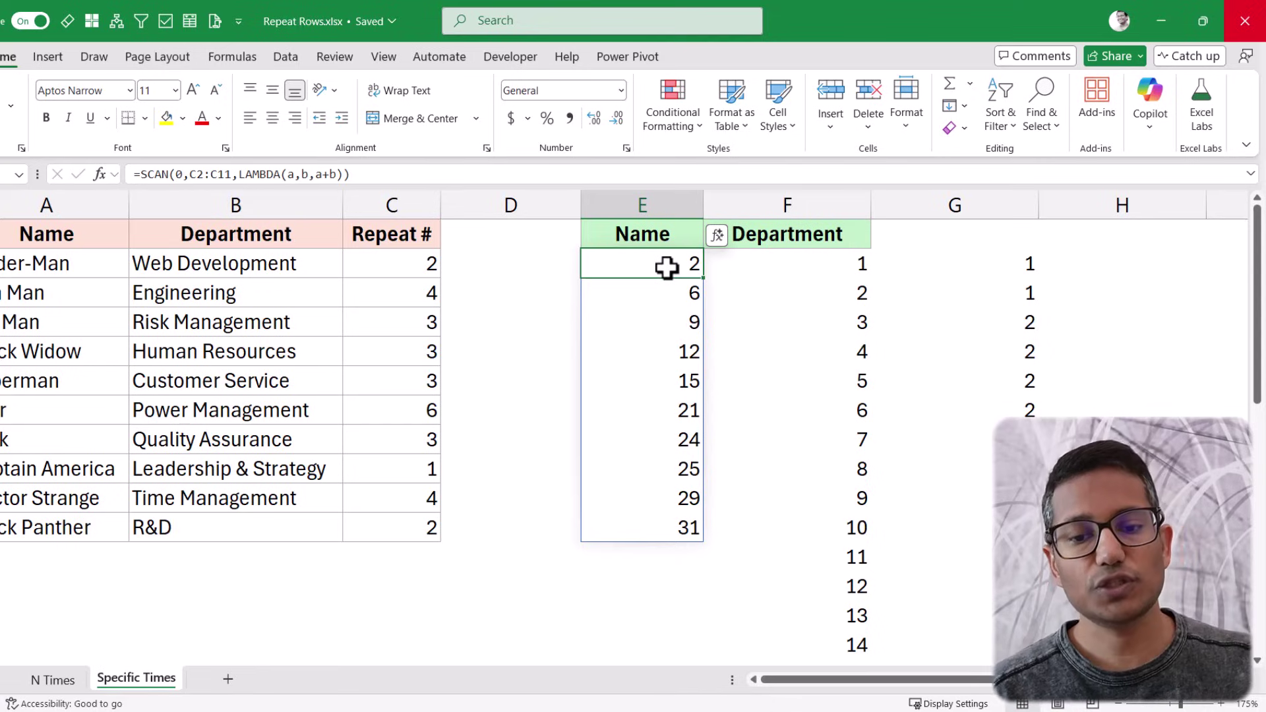
left_click_drag(665, 267, 659, 499)
left_click(796, 262)
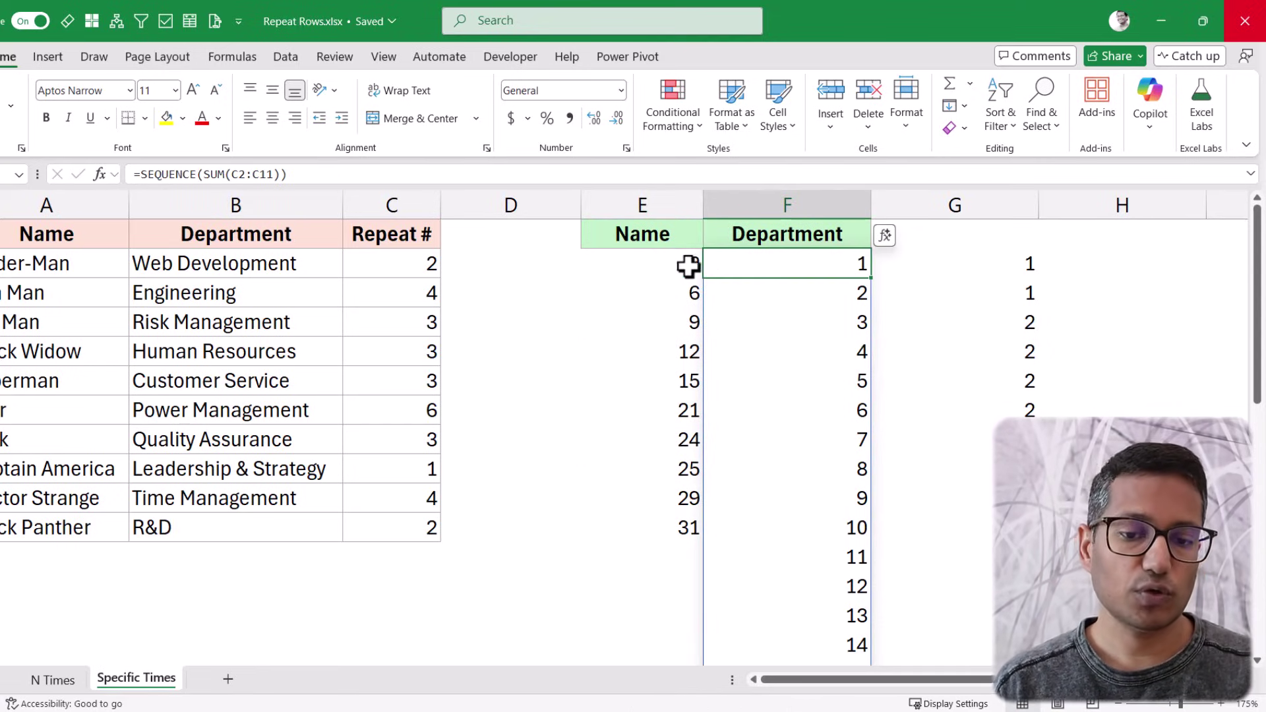
left_click(660, 260)
left_click(794, 294)
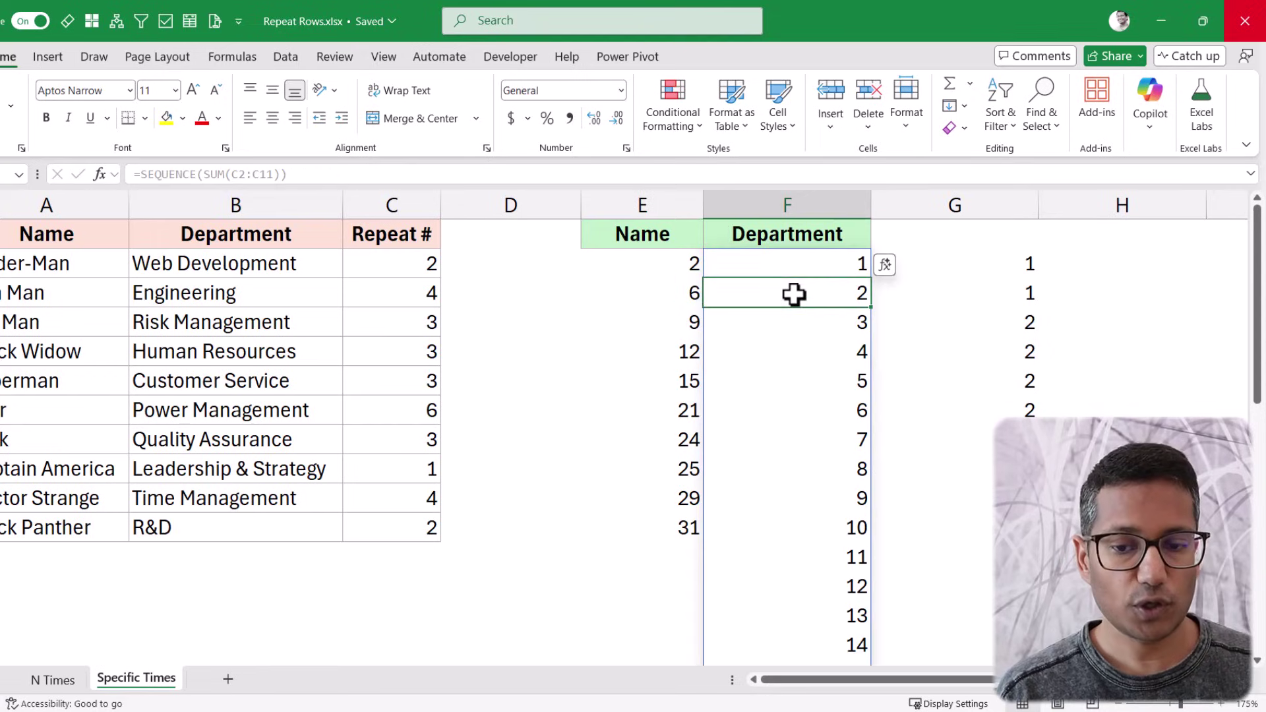
left_click(676, 264)
left_click(823, 333)
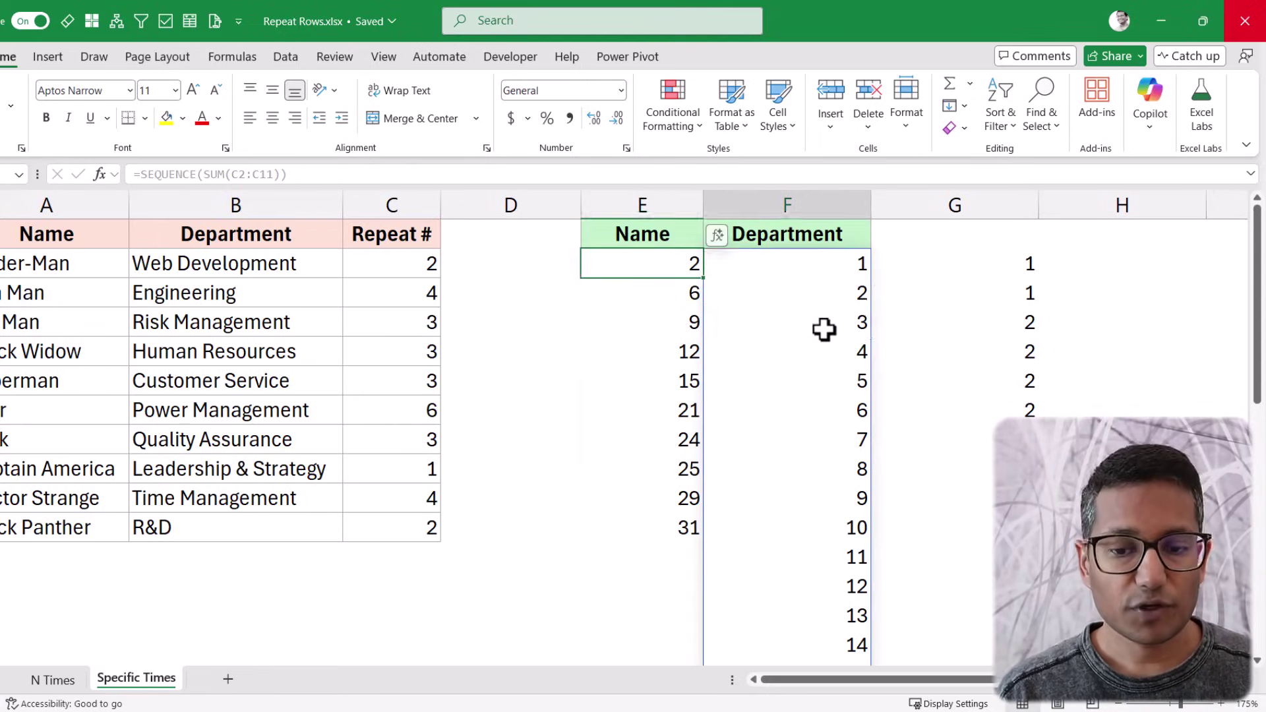
left_click(690, 295)
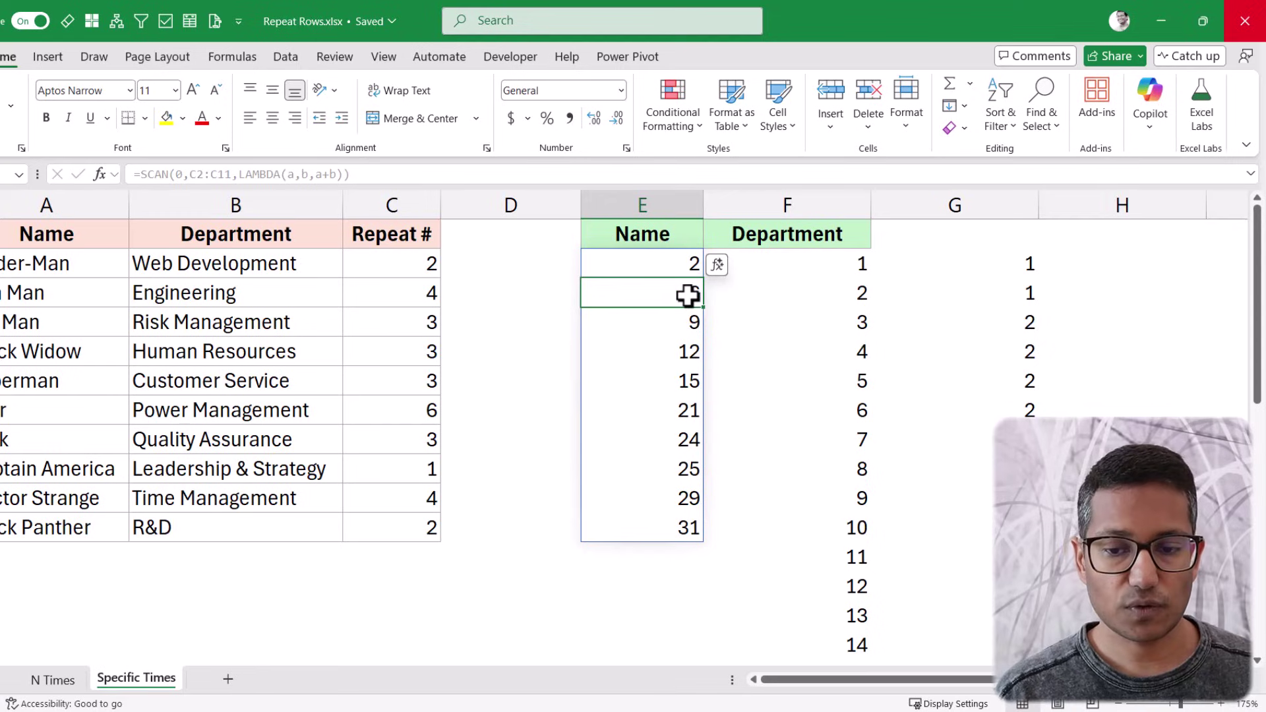
left_click(686, 320)
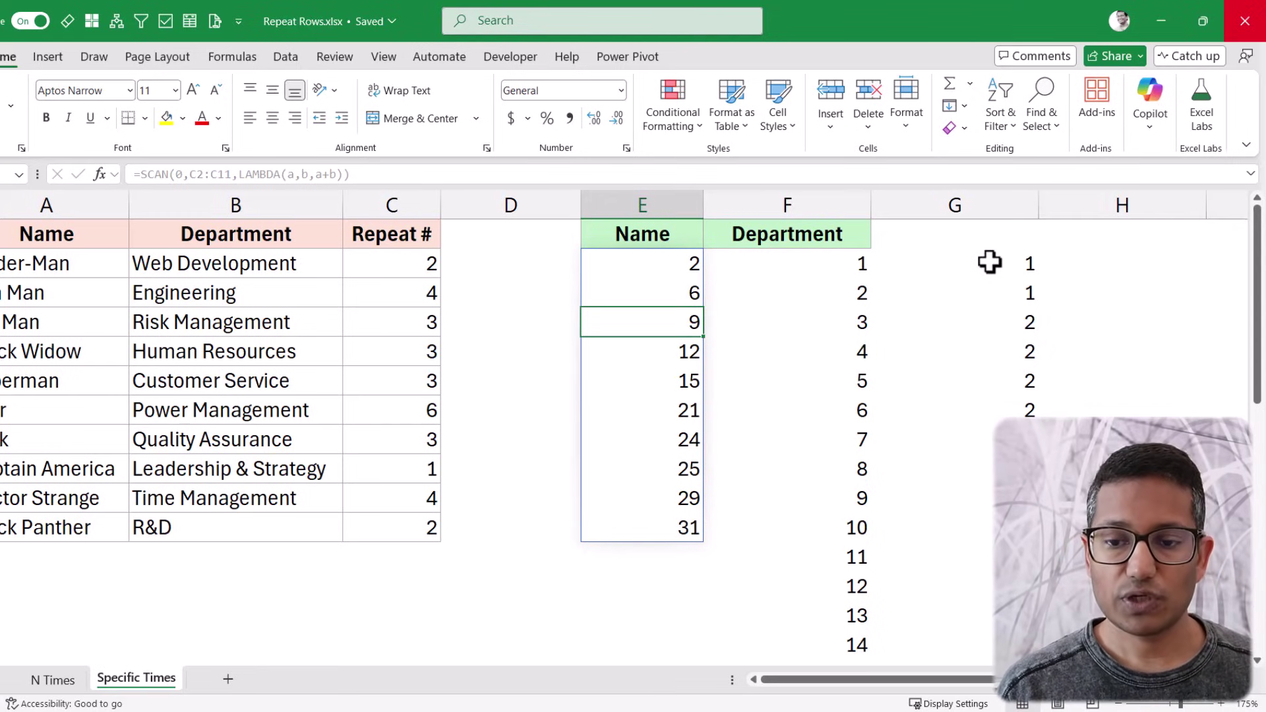
left_click_drag(989, 264, 974, 399)
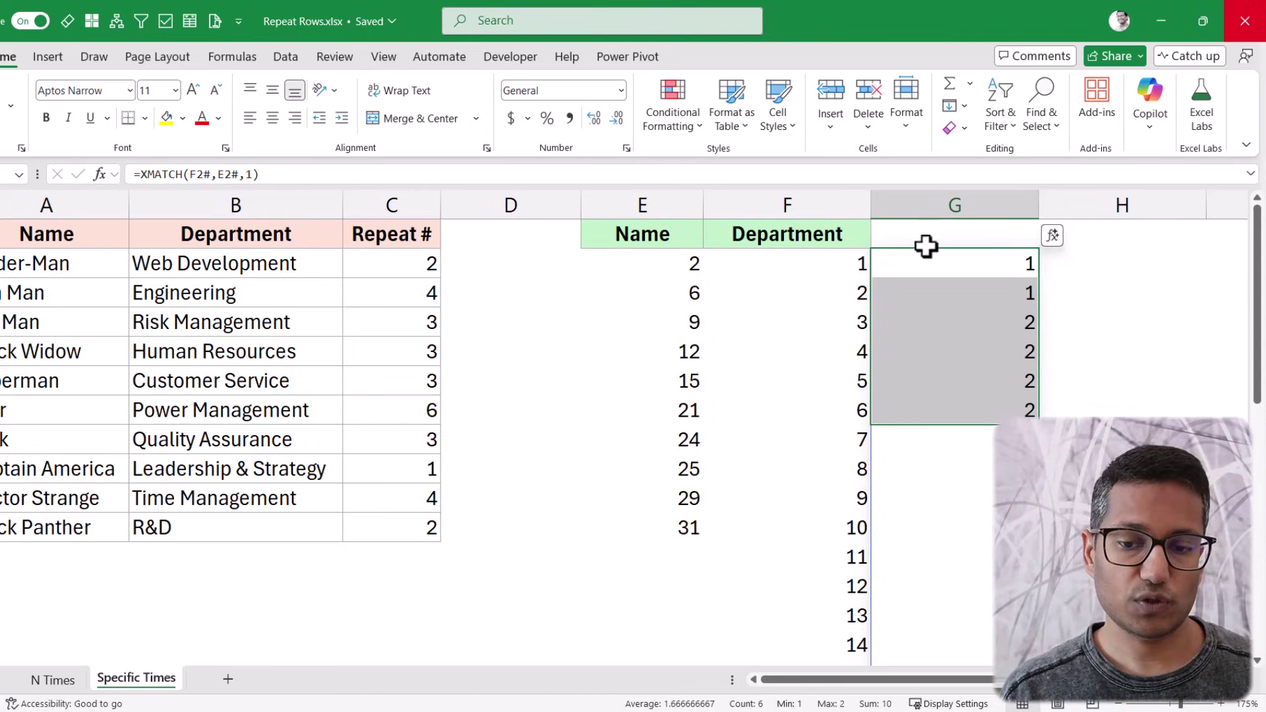
- Replace the E2# reference in G2's XMATCH formula with E2's SCAN(0,C2:C11,LAMBDA(a,b,a+b)) expression
left_click(917, 266)
left_click(681, 271)
double_click(681, 271)
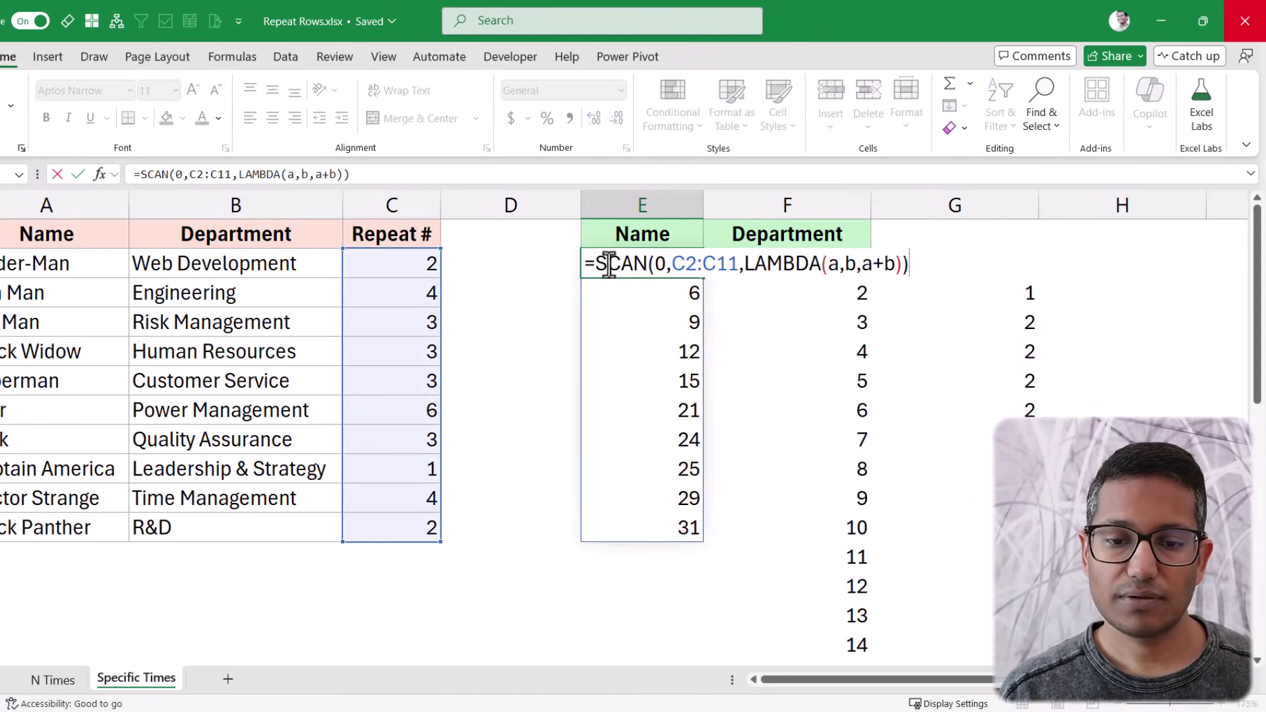
left_click(989, 264)
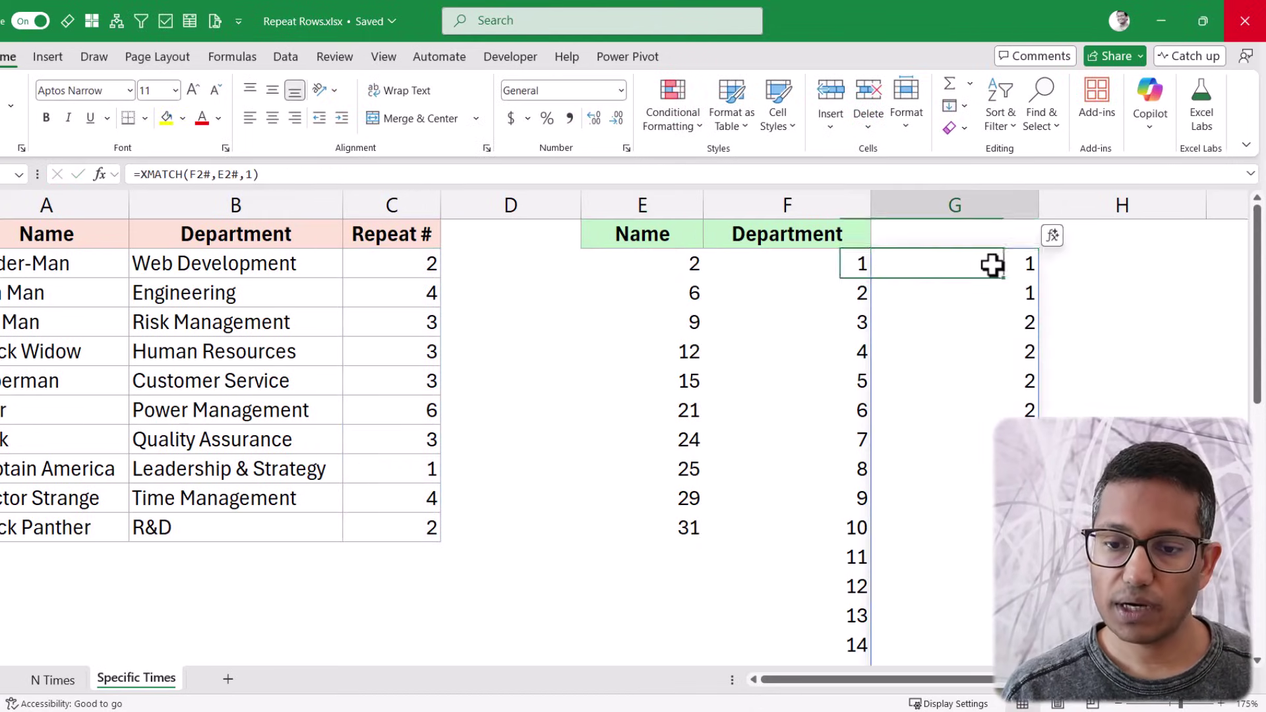
key("F2")
double_click(1019, 263)
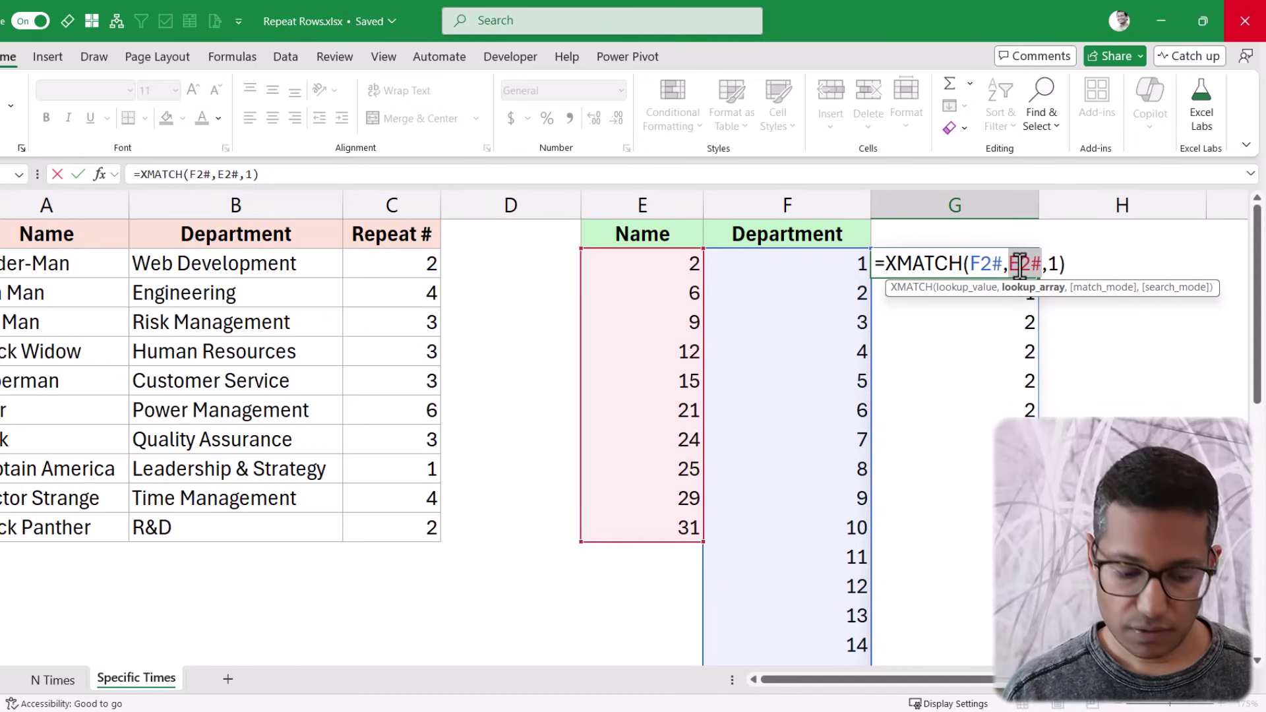
type("SCAN(0,C2:C11,LAMBDA(a,b,a+b))")
key("ctrl+Return")
- Replace the F2# reference in G2's XMATCH formula with the SEQUENCE(SUM(C2:C11)) expression copied from F2
key("Left")
key("F2")
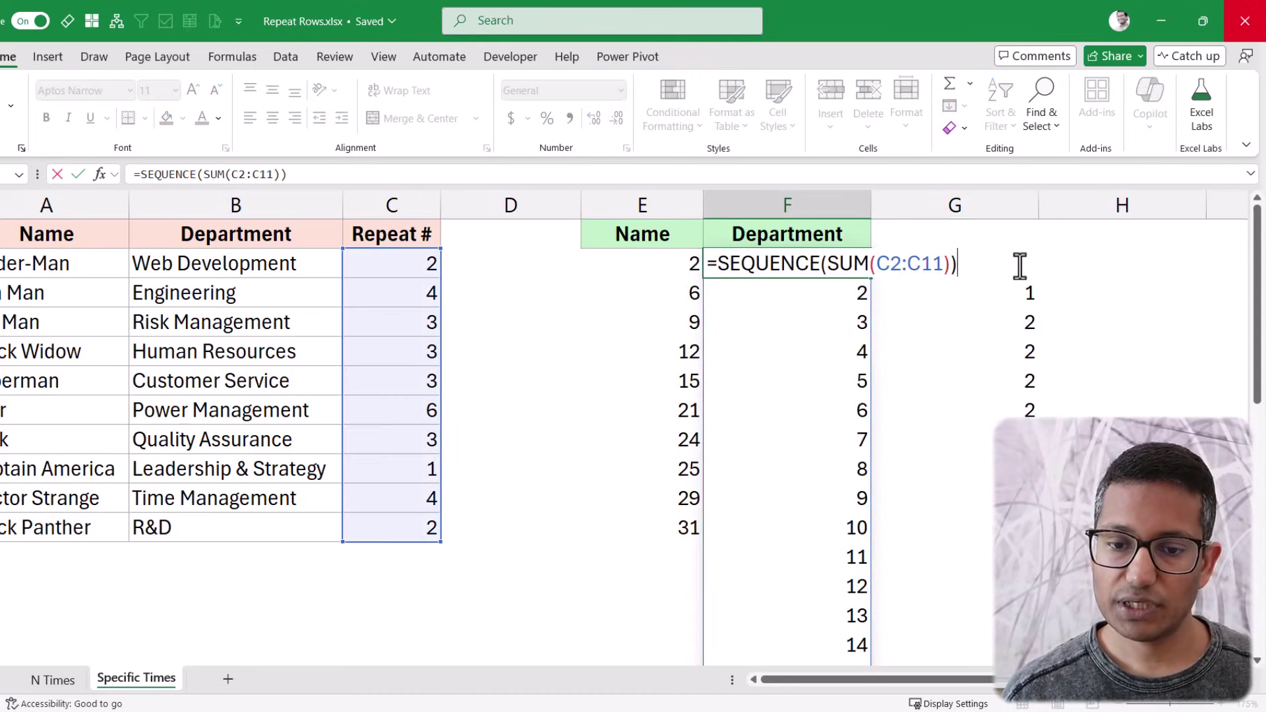
key("shift+Home")
key("ctrl+c")
key("Tab")
key("F2")
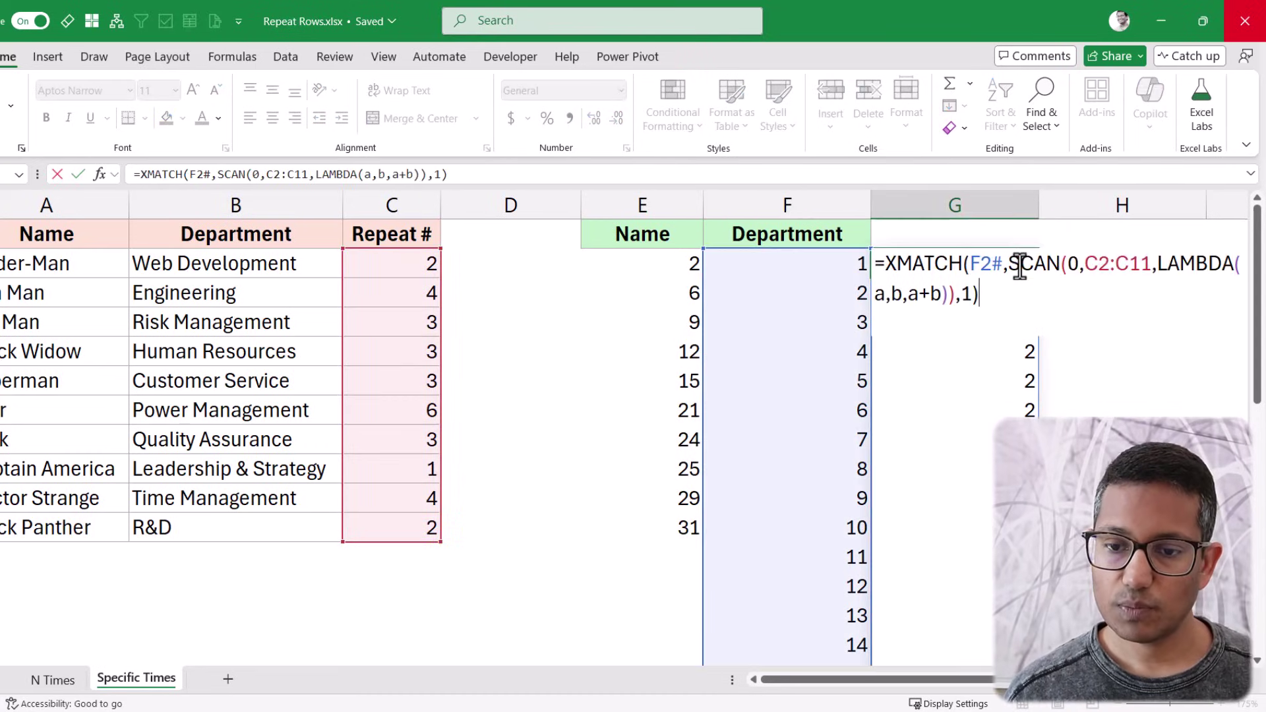
double_click(990, 263)
key("ctrl+v")
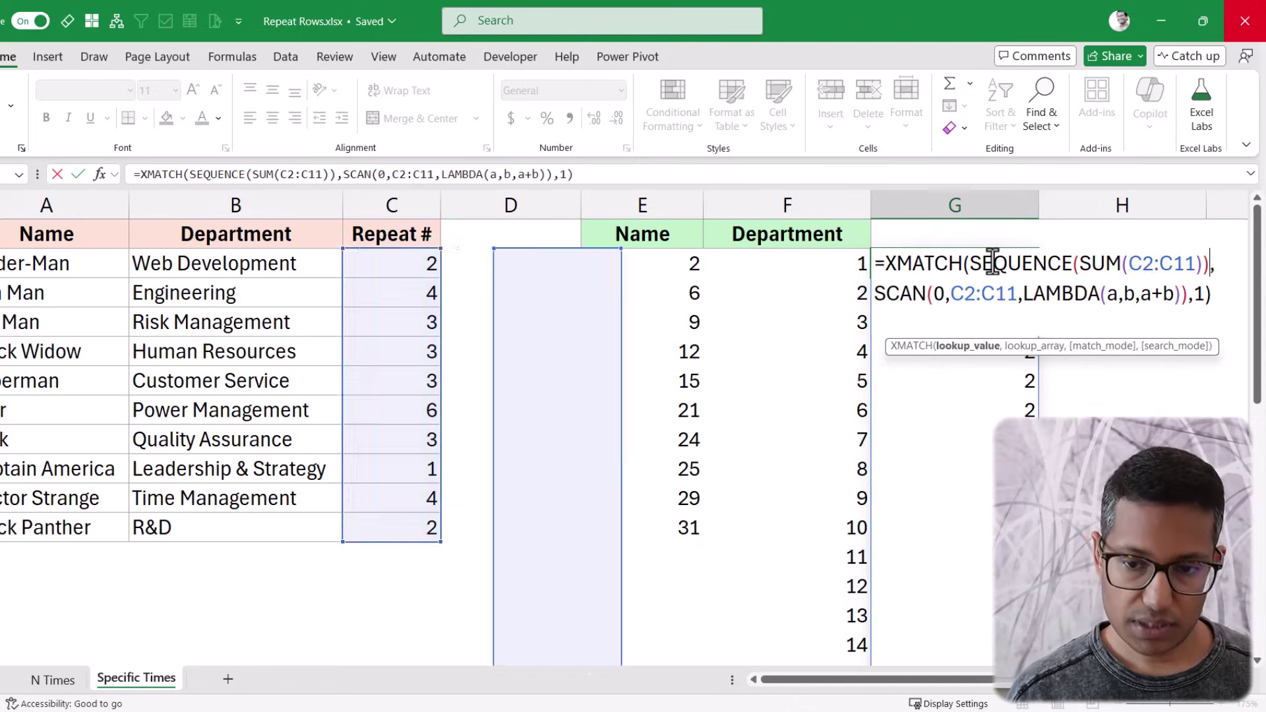
key("Return")
- Overwrite the SCAN formula in E2 with the combined =XMATCH(SEQUENCE(SUM(C2:C11)),SCAN(0,C2:C11,LAMBDA(a,b,a+b)),1) formula from G2
left_click(992, 263)
double_click(993, 263)
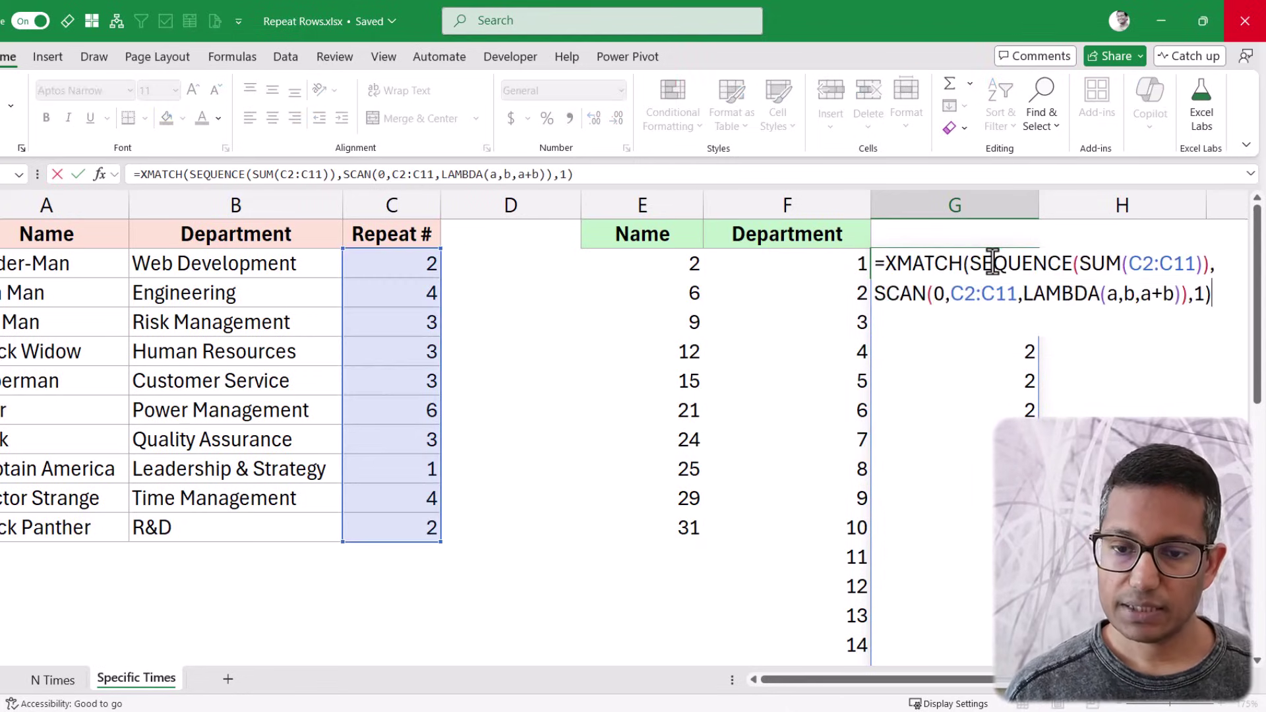
key("Escape")
key("Left")
key("Left")
key("F2")
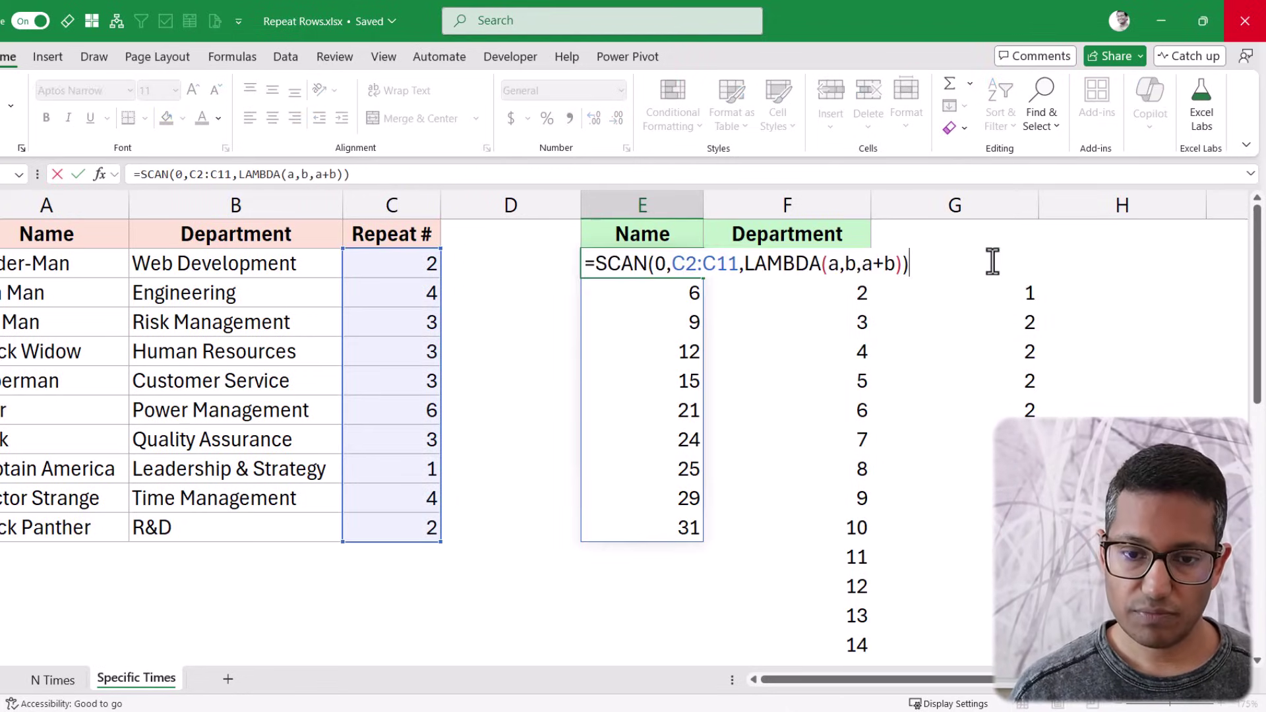
key("shift+Home")
key("ctrl+v")
key("ctrl+Return")
- Delete the leftover helper formulas in F2 and G2 and return to the row numbers in column E
key("Right")
key("shift+Right")
key("Delete")
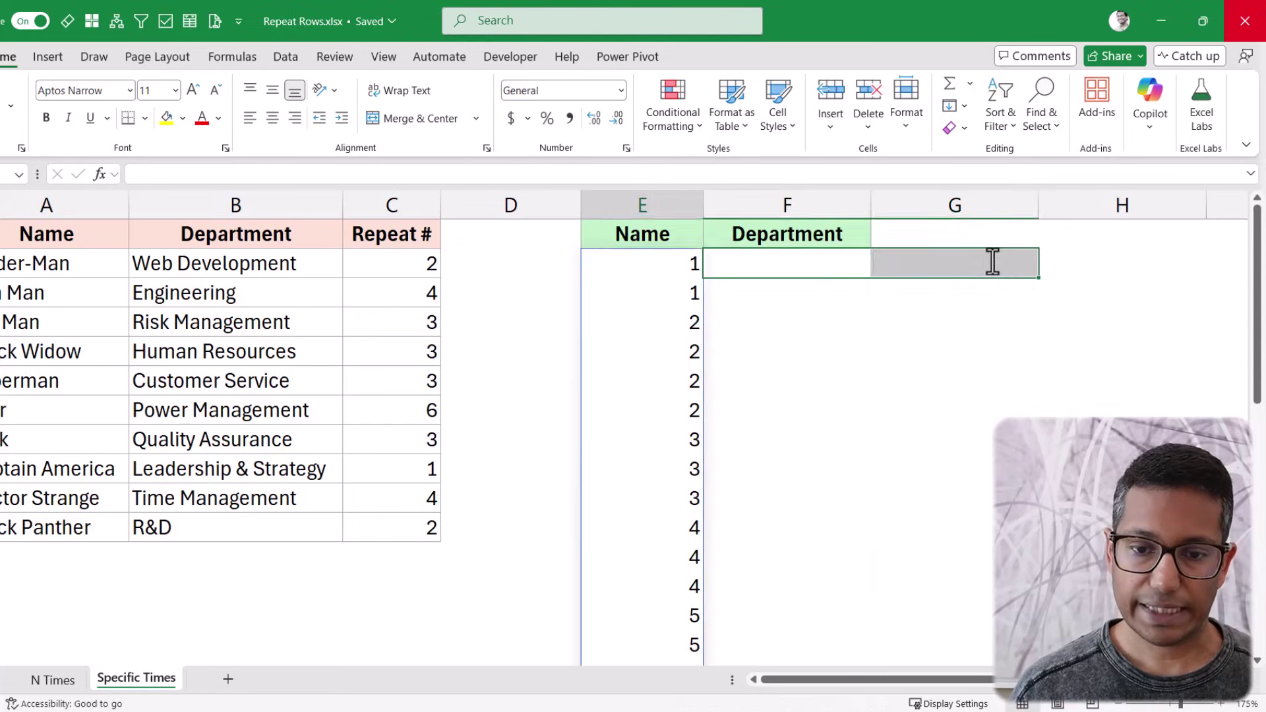
key("Left")
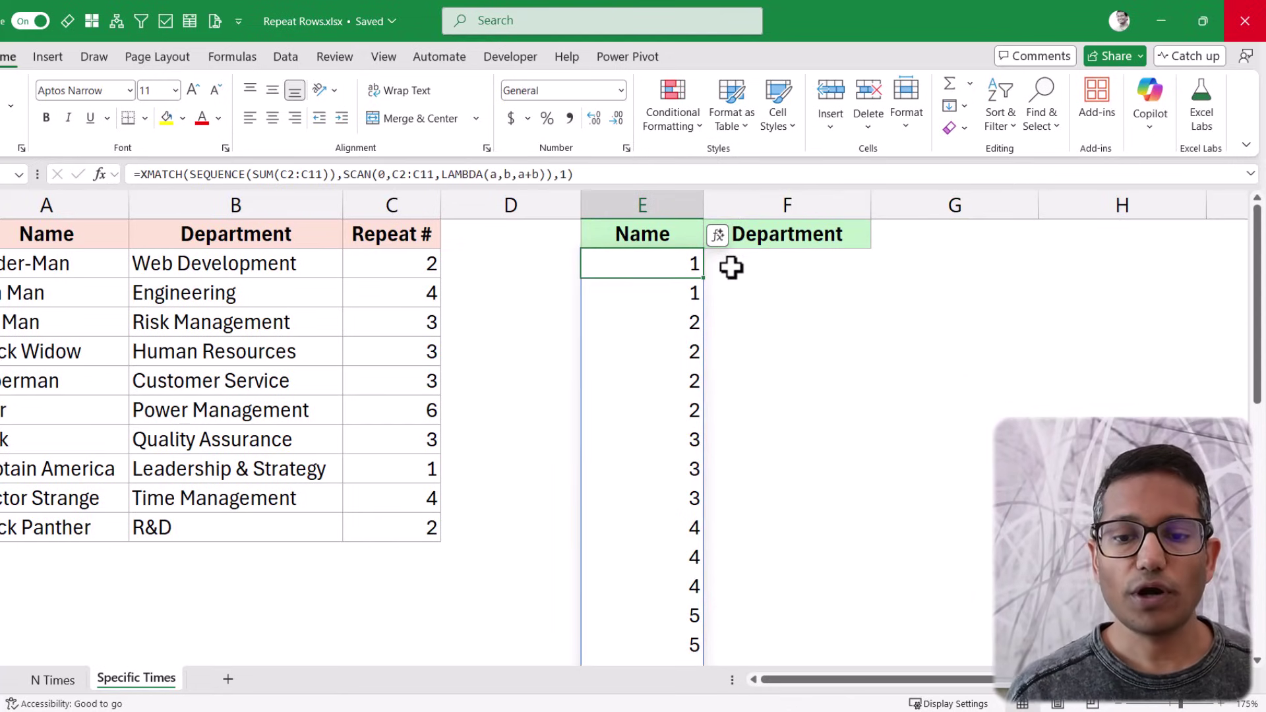
left_click(657, 297)
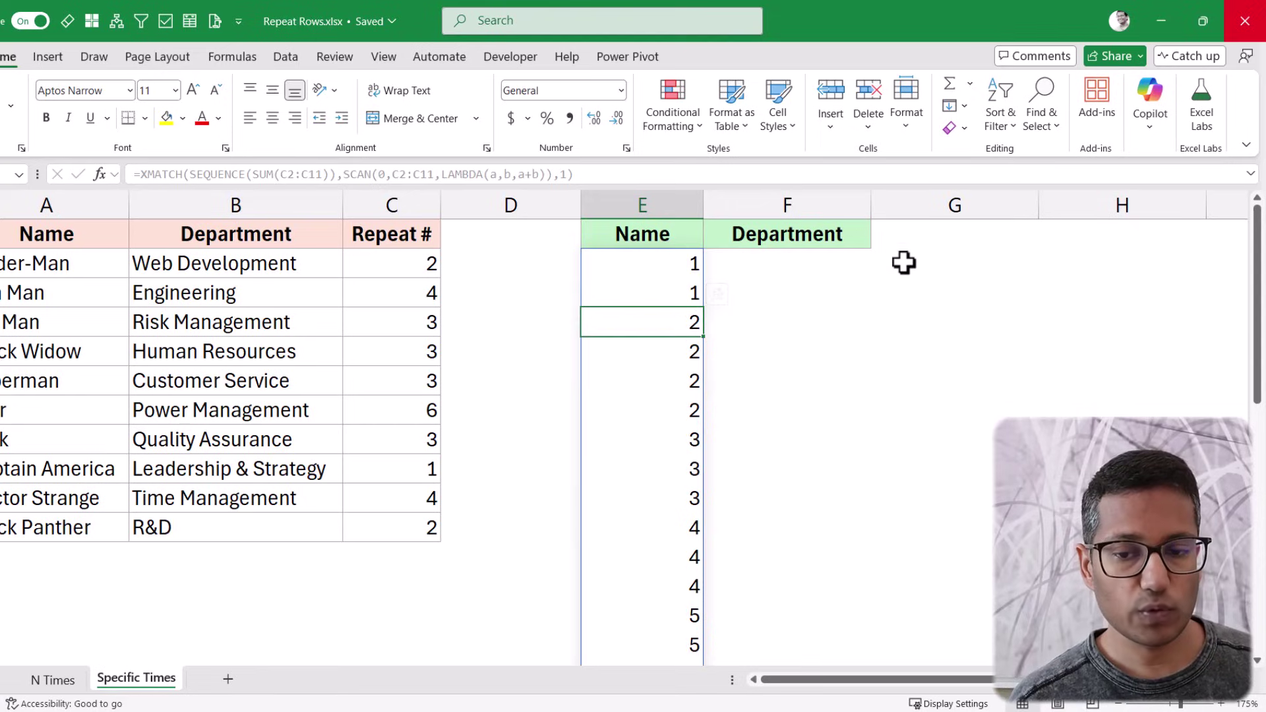
- Start an INDEX formula in G2 with A2:B11 as the array and E2# as the row numbers
left_click(945, 271)
type("=in")
key("Tab")
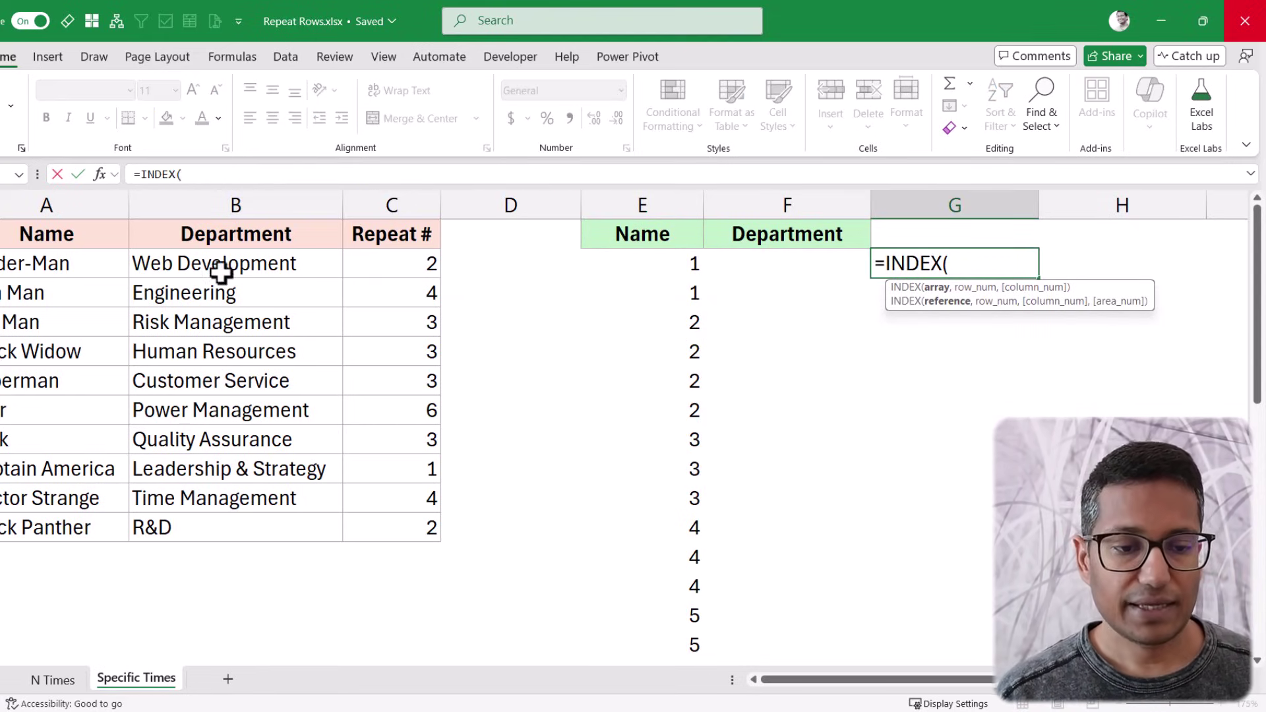
left_click_drag(80, 264, 224, 521)
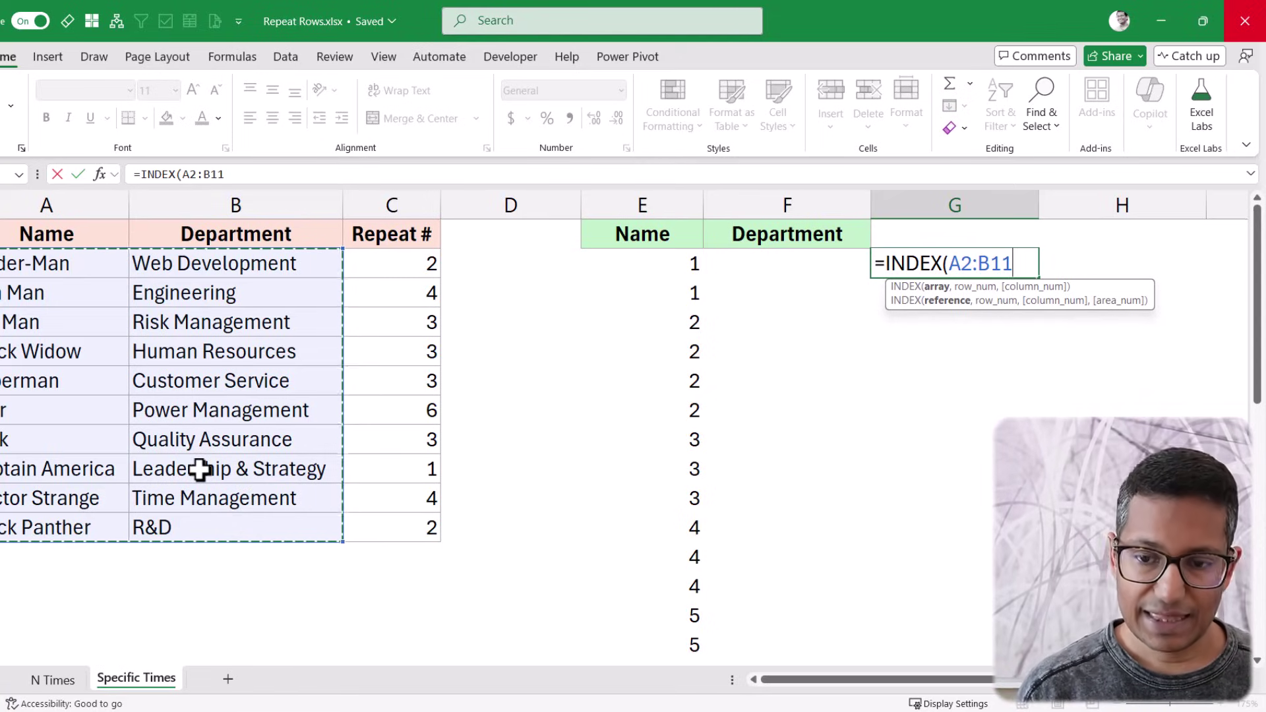
type(",")
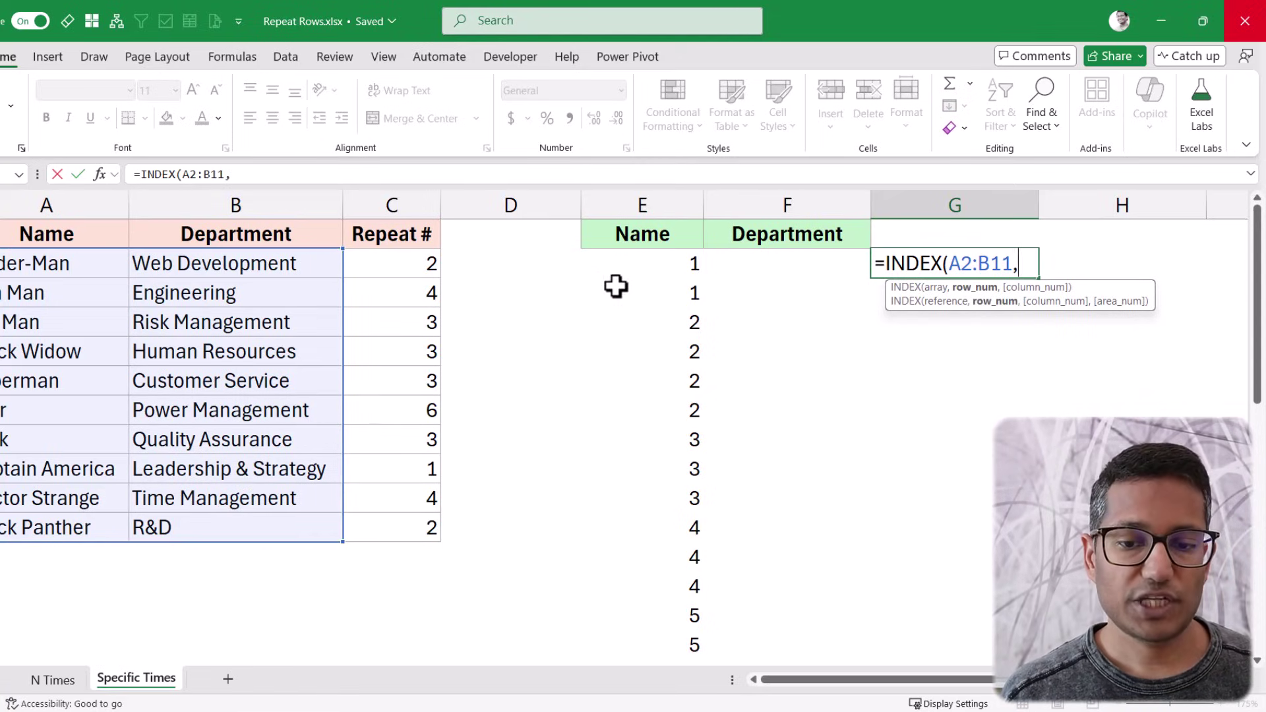
left_click(632, 263)
key("ctrl+shift+Down")
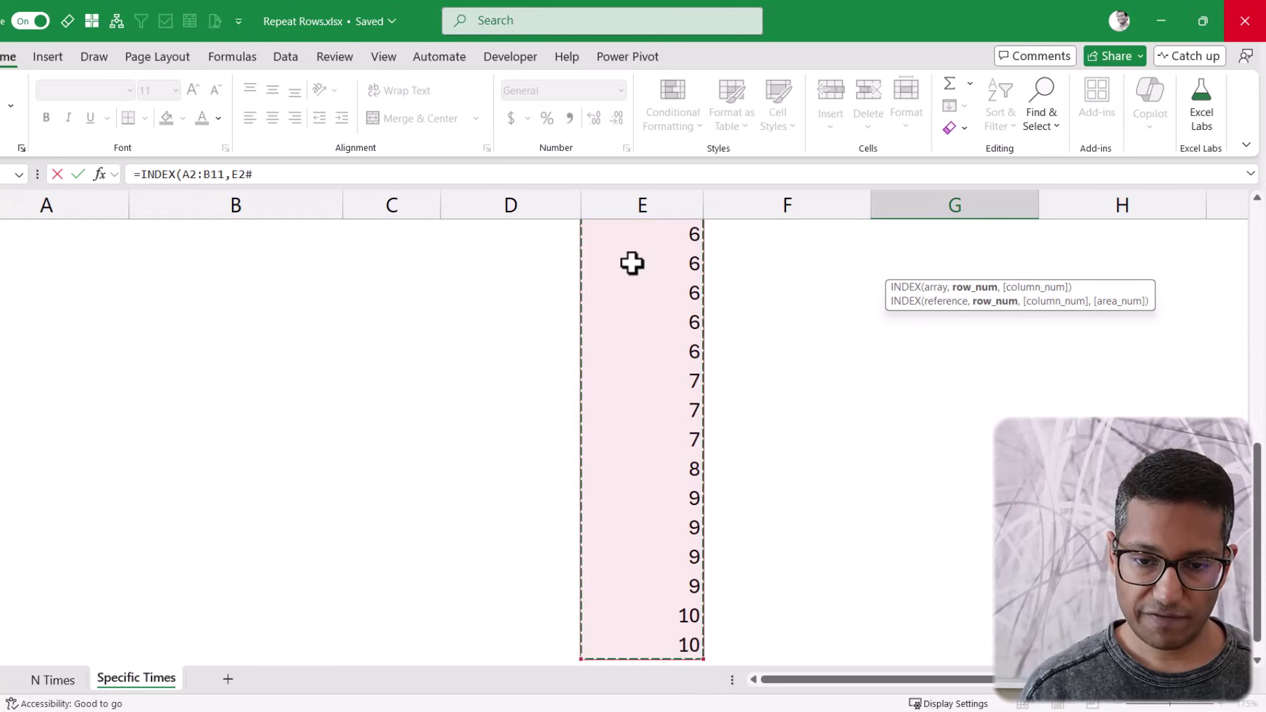
type(",")
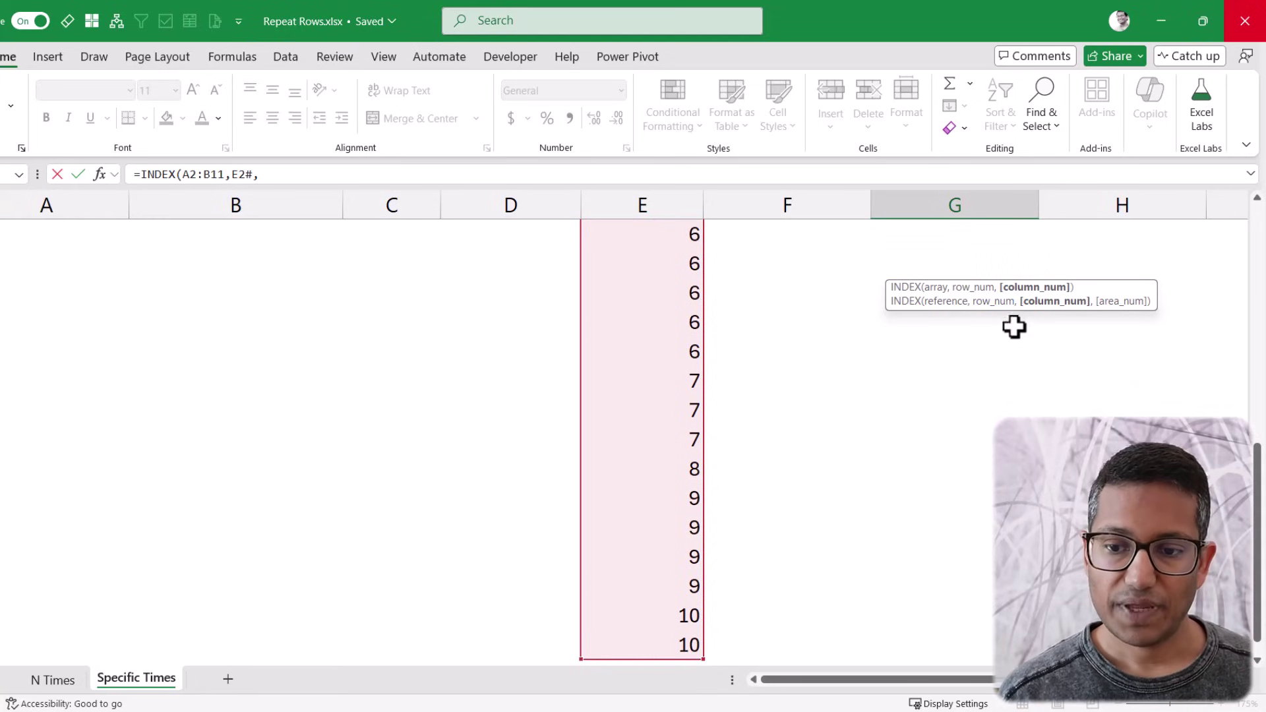
scroll(1015, 328, "up", 6)
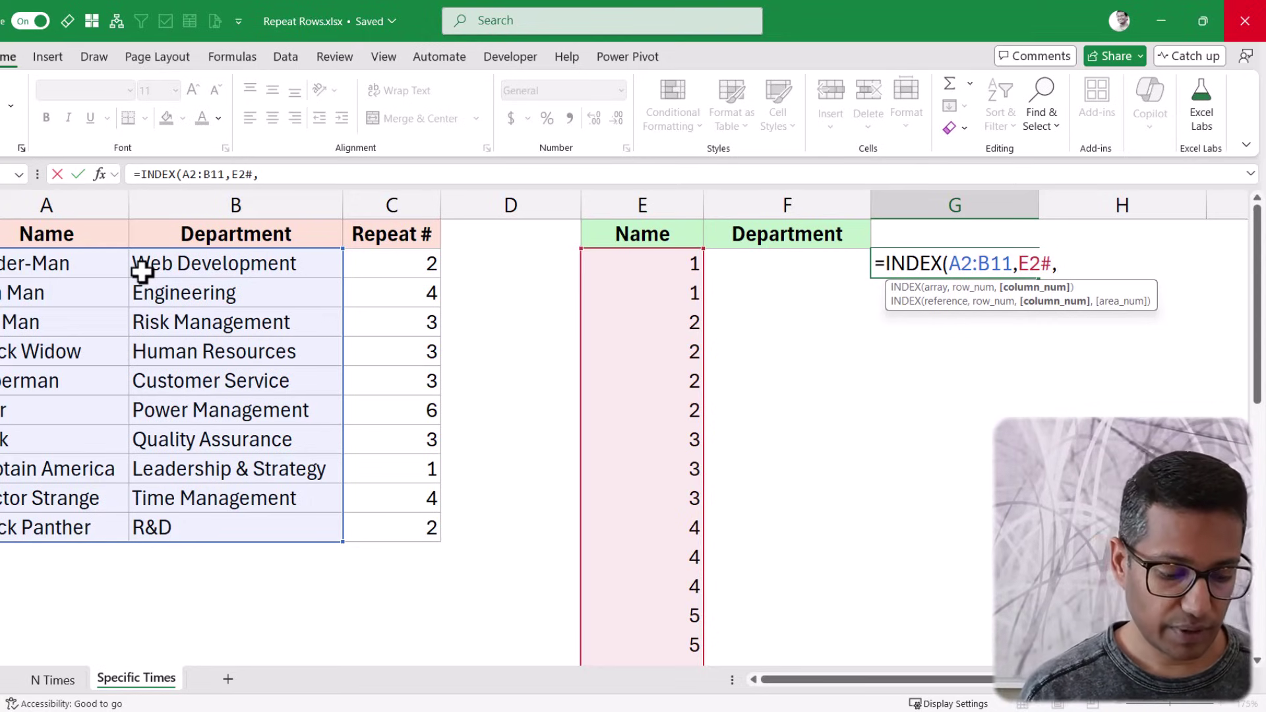
- Begin INDEX's column argument with SEQUENCE(COLUMNS(A2:B11) and preview what the COLUMNS part evaluates to
type("sequence(")
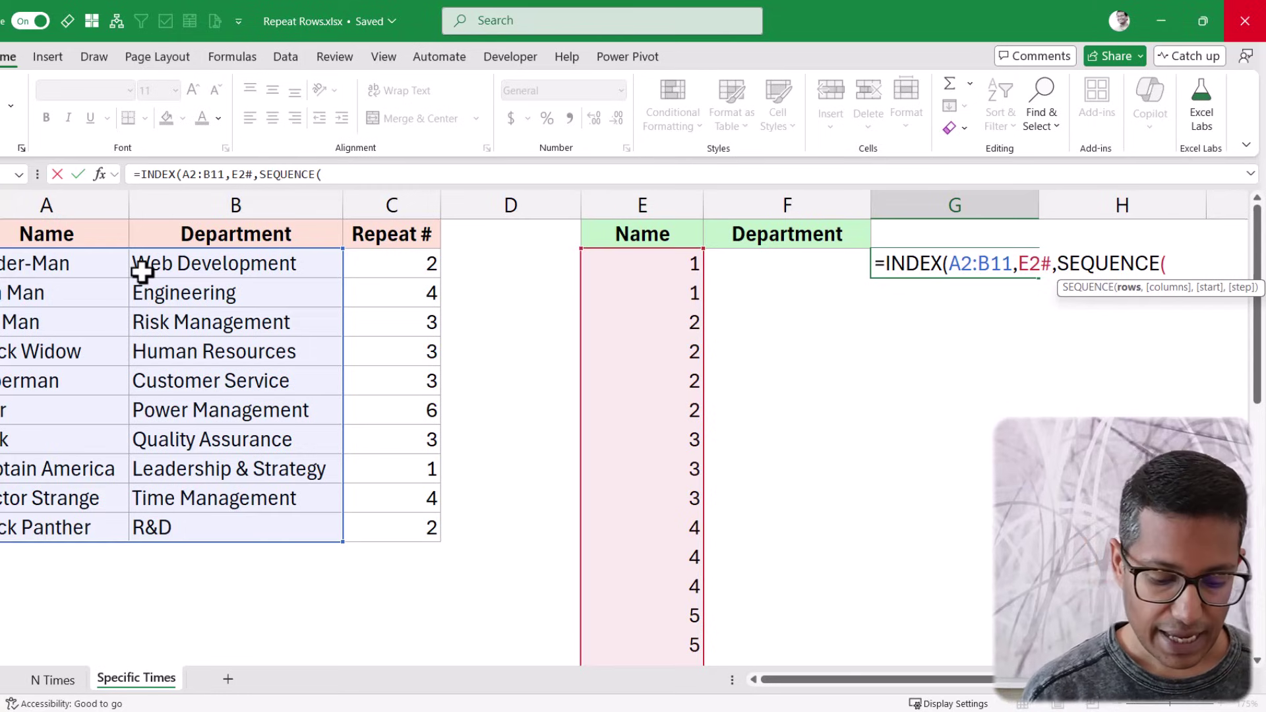
type("columns")
key("Tab")
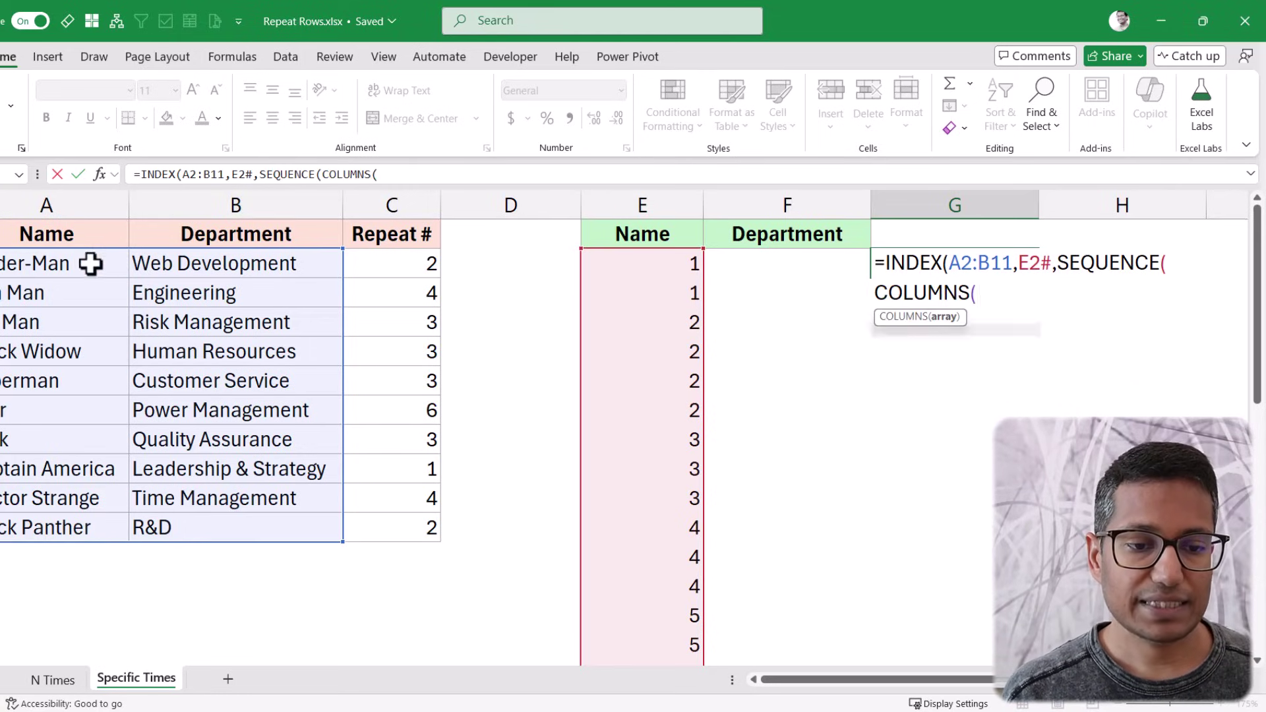
left_click_drag(90, 264, 294, 532)
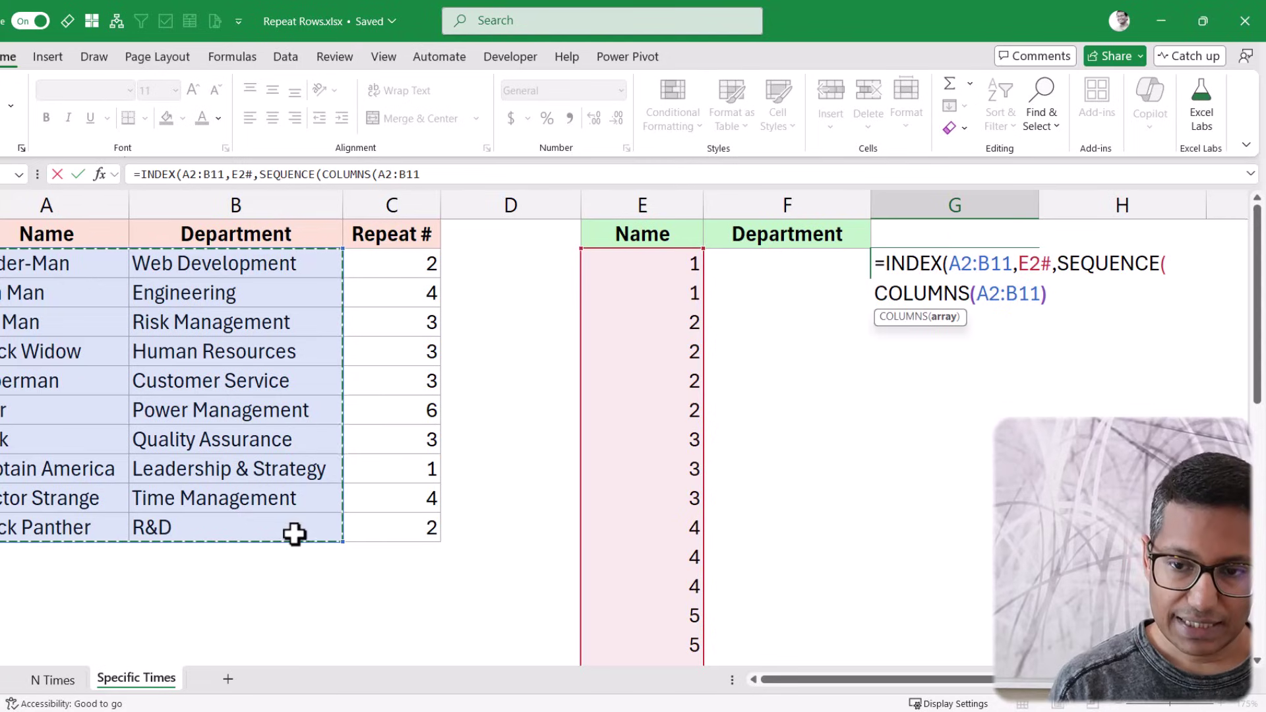
type(")")
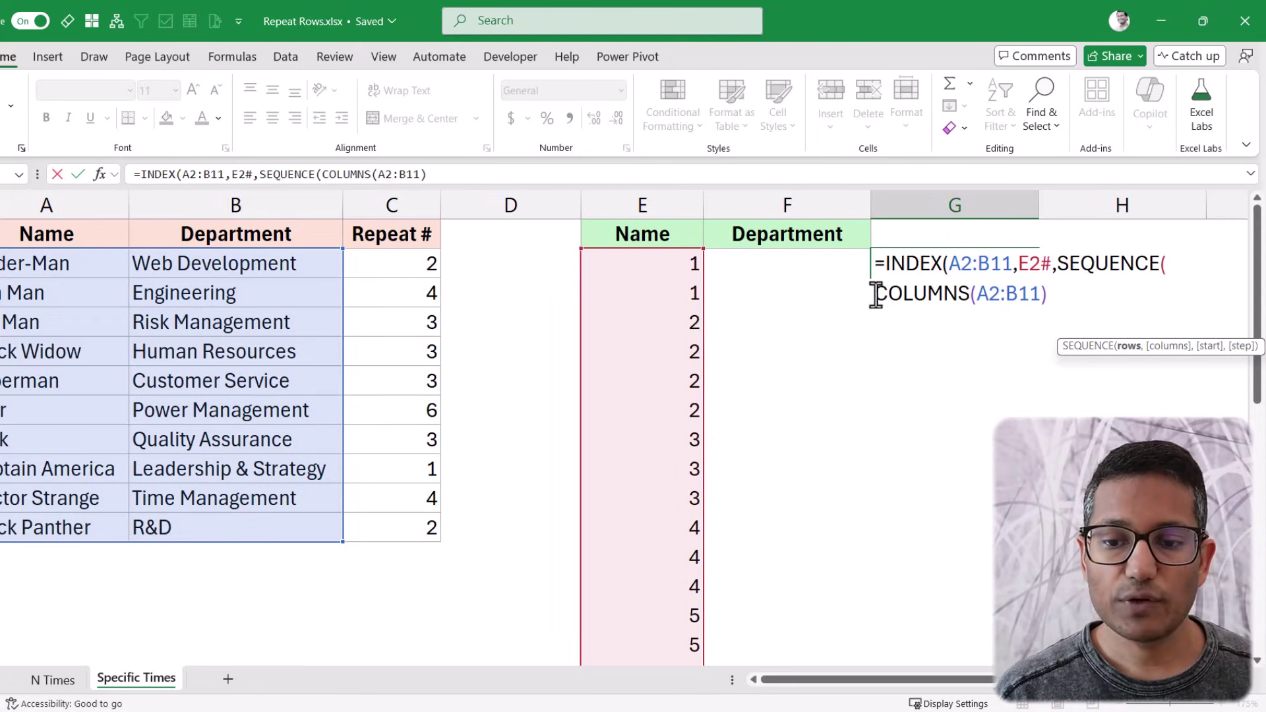
left_click_drag(876, 294, 1046, 294)
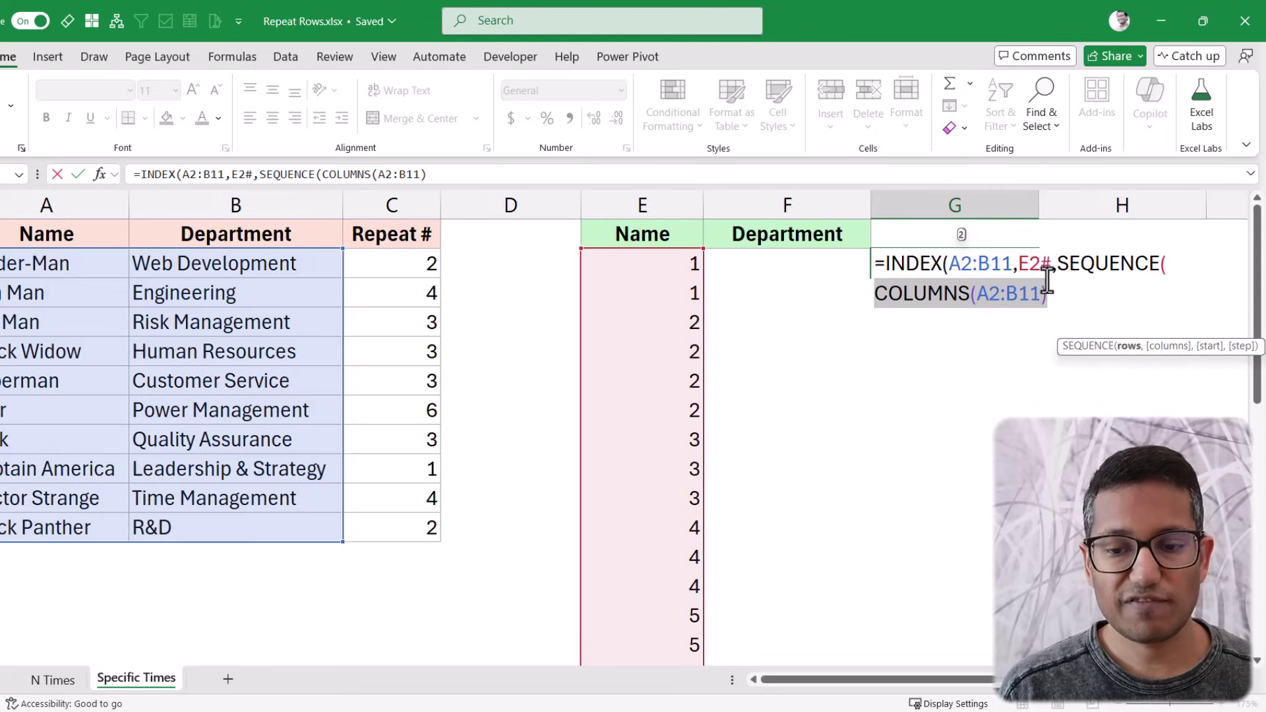
- Insert 1 as SEQUENCE's rows argument ahead of COLUMNS(A2:B11), commit the INDEX formula in G2 and check the repeated names
left_click(1171, 267)
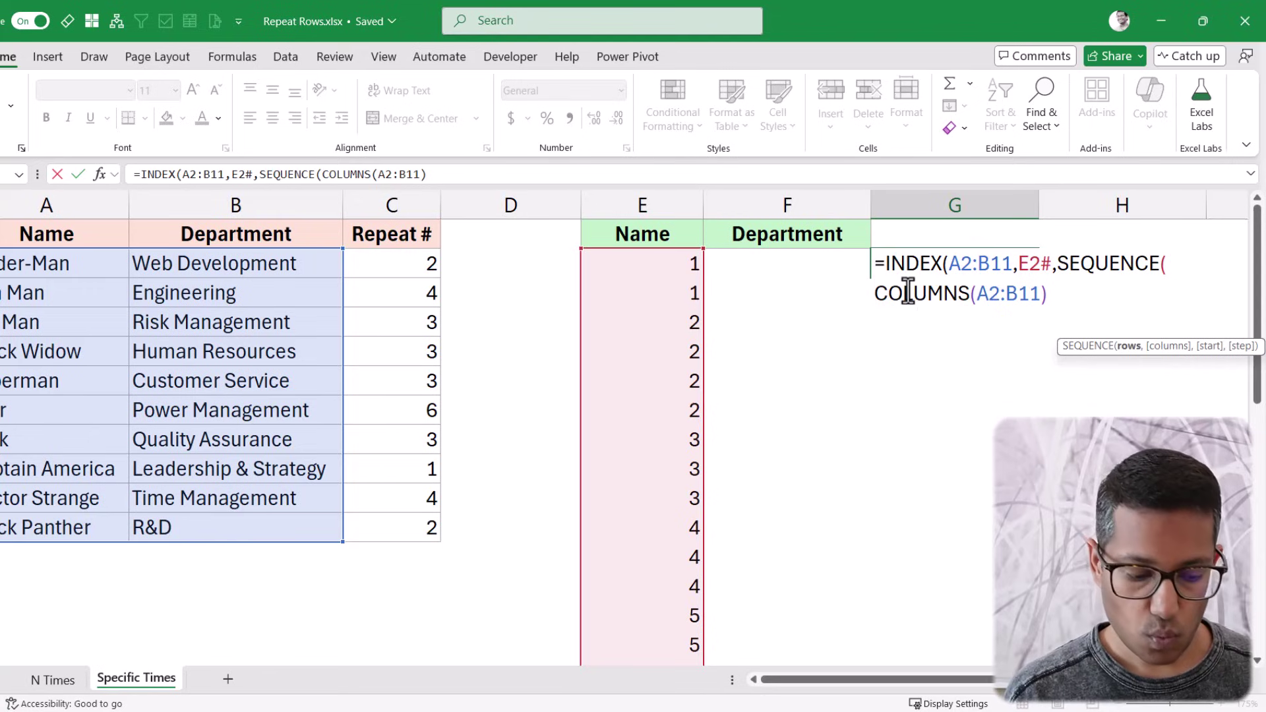
type("1,")
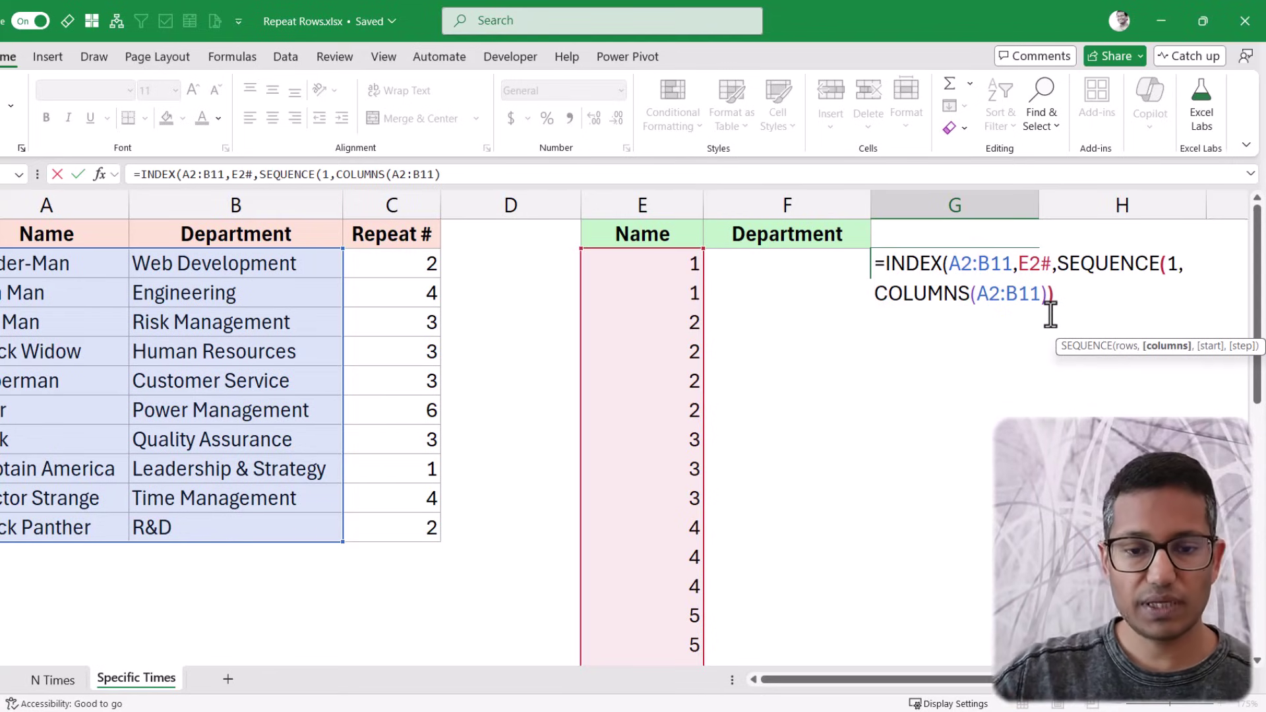
type(")")
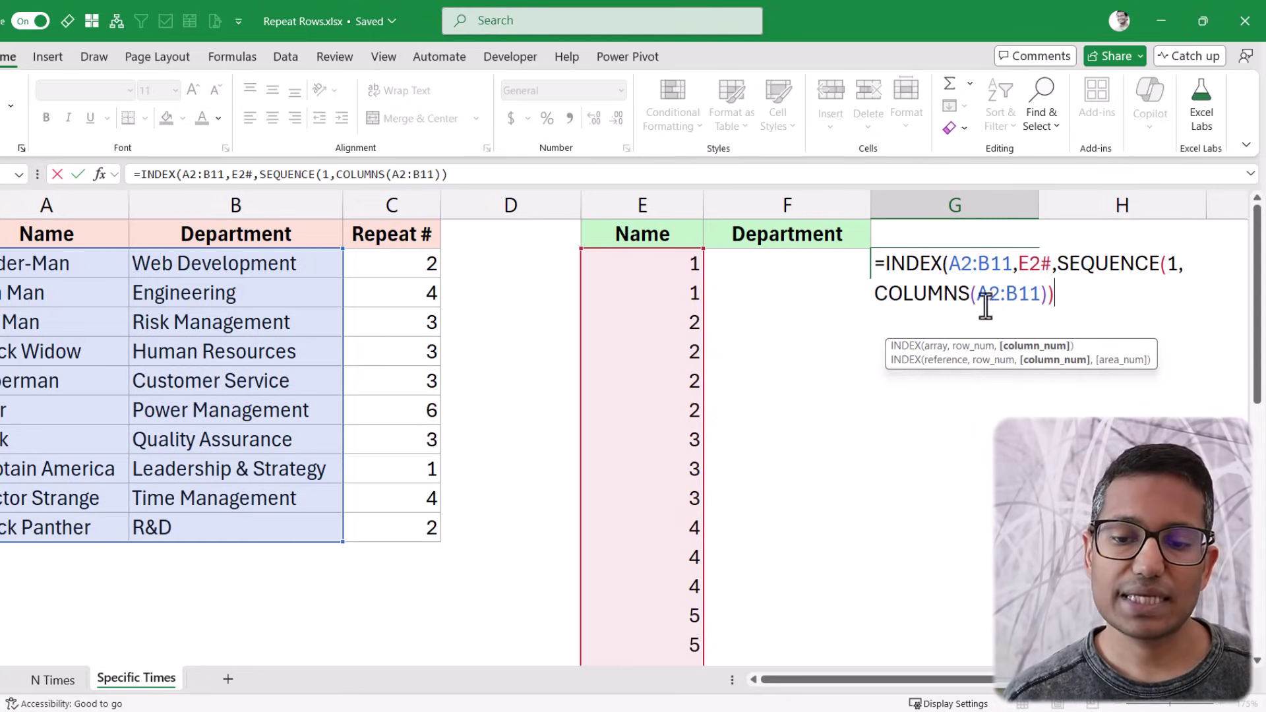
left_click_drag(875, 296, 1046, 294)
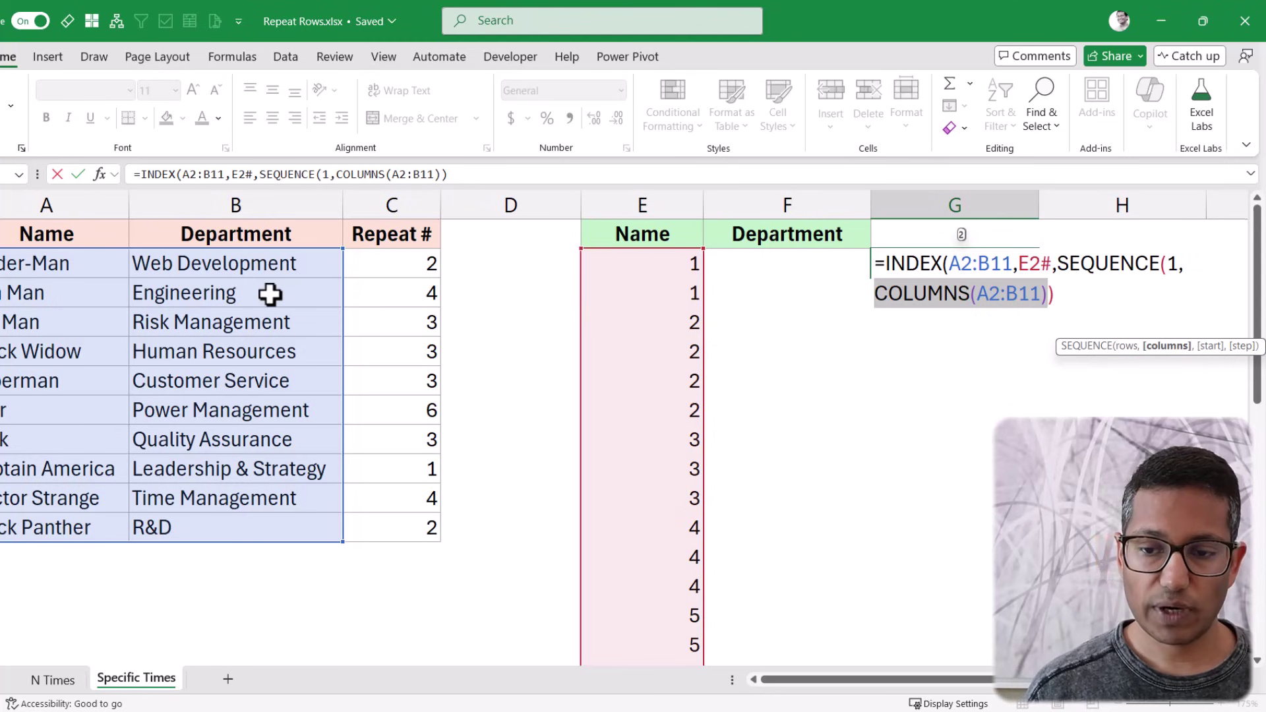
key("Return")
key("Return")
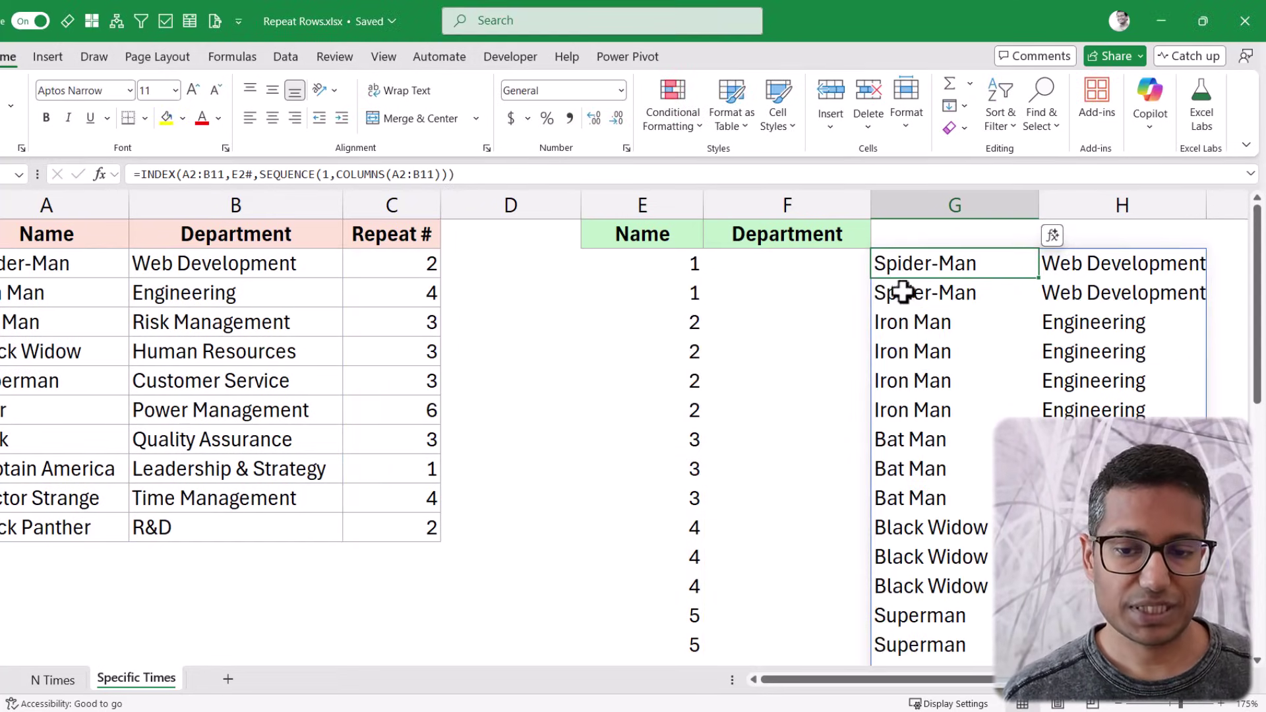
left_click_drag(932, 268, 904, 497)
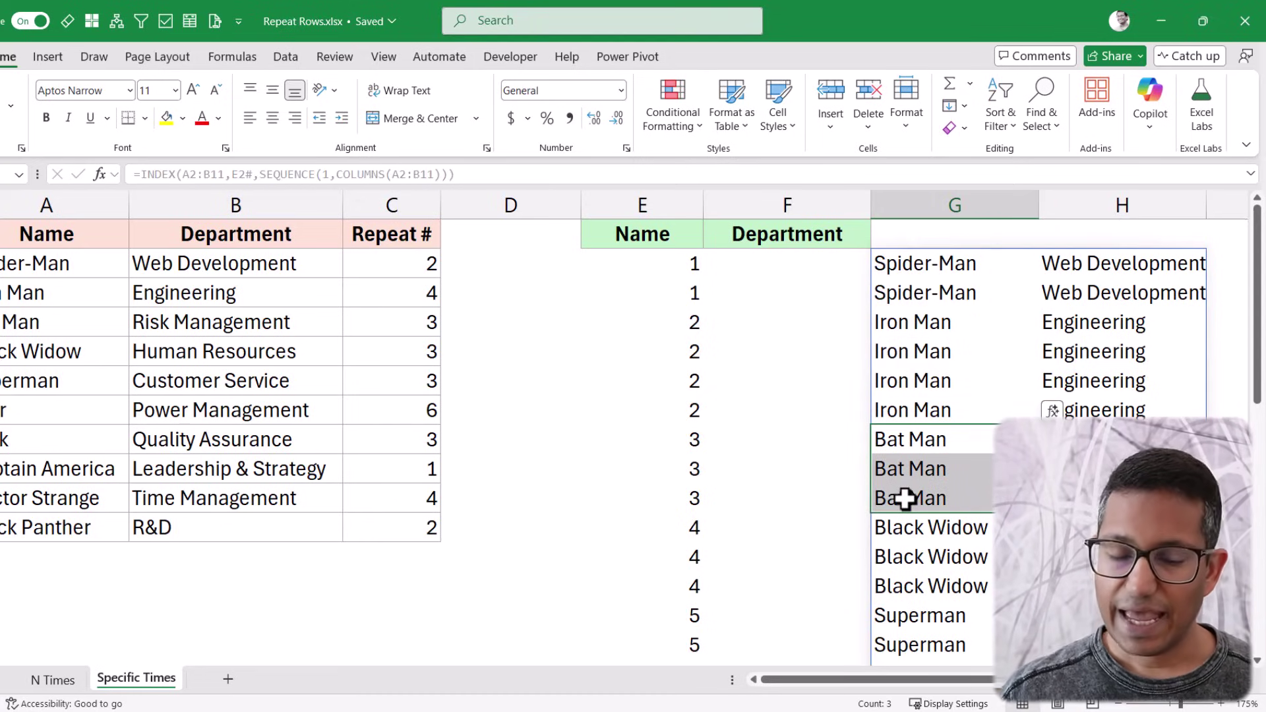
- Replace the E2# reference in G2's INDEX formula with the full XMATCH expression from E2
double_click(930, 264)
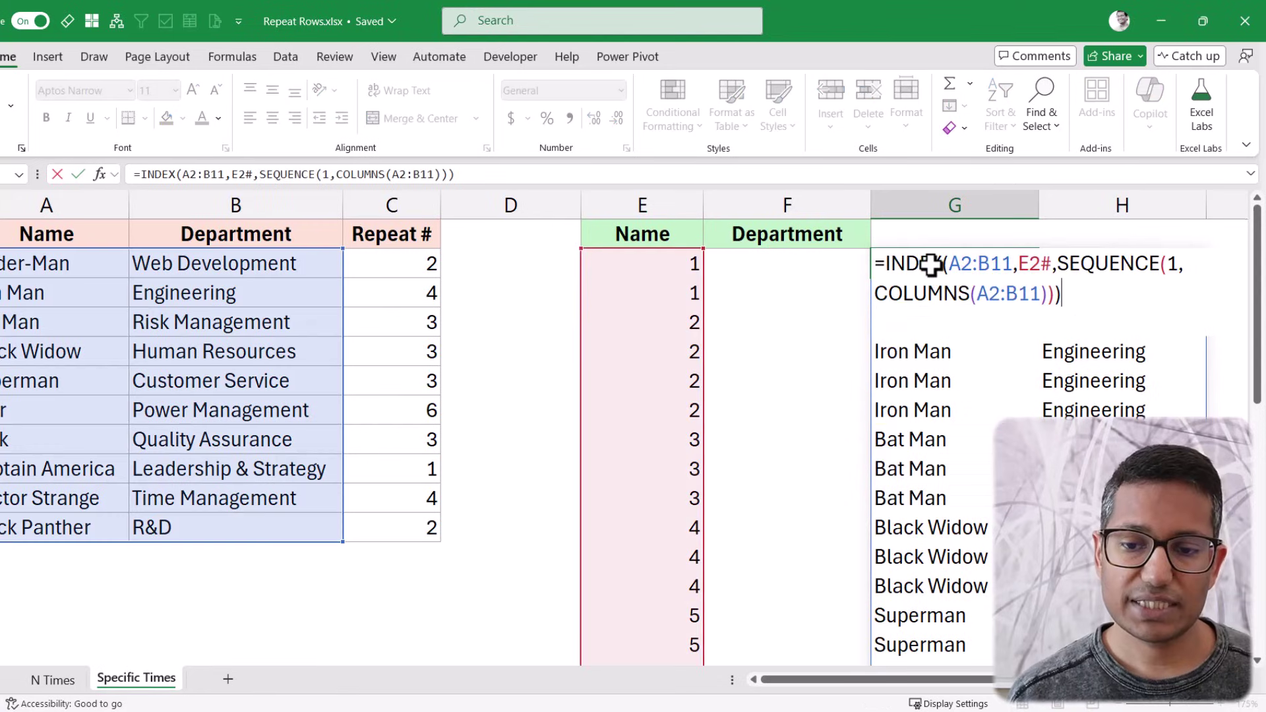
key("Escape")
double_click(697, 263)
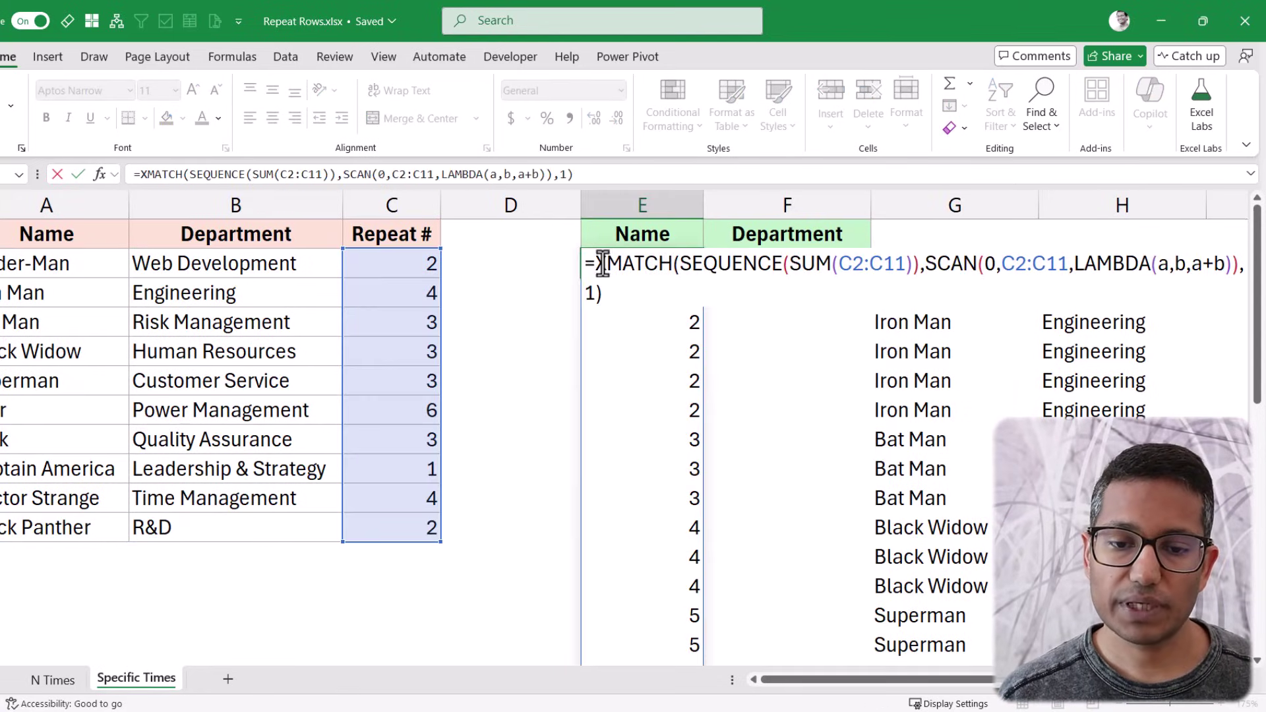
key("Escape")
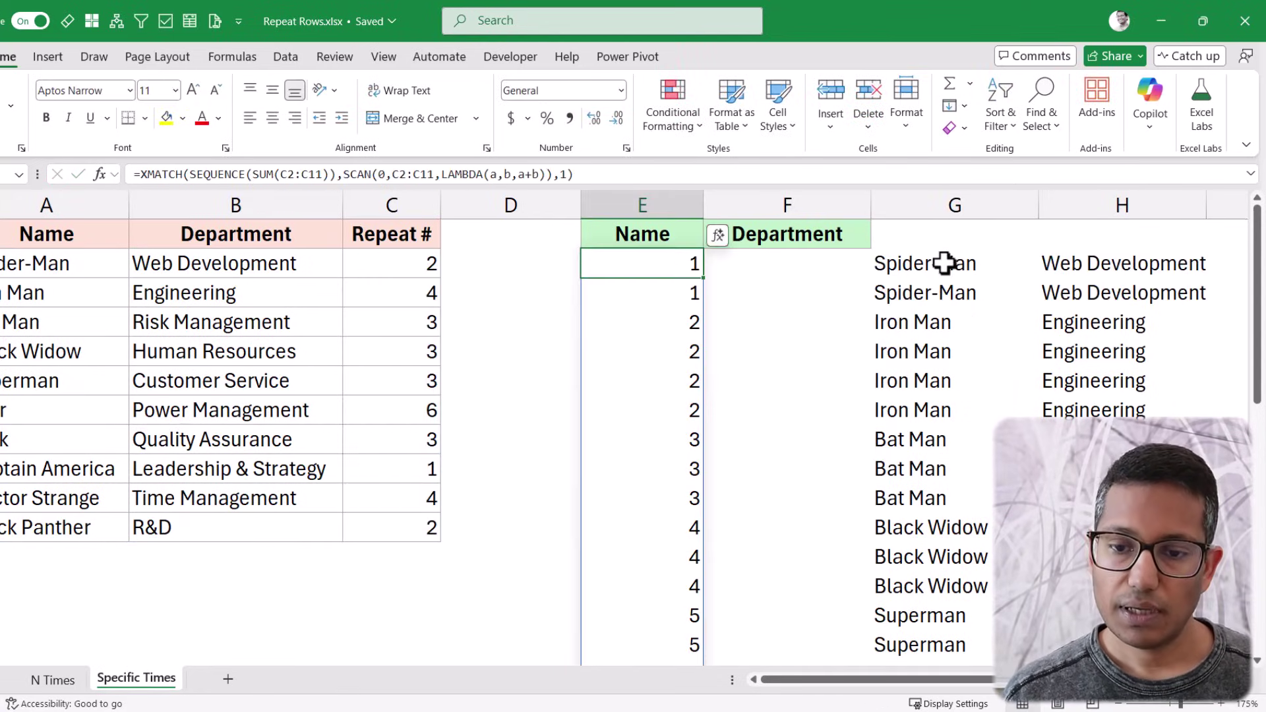
double_click(957, 264)
double_click(1035, 264)
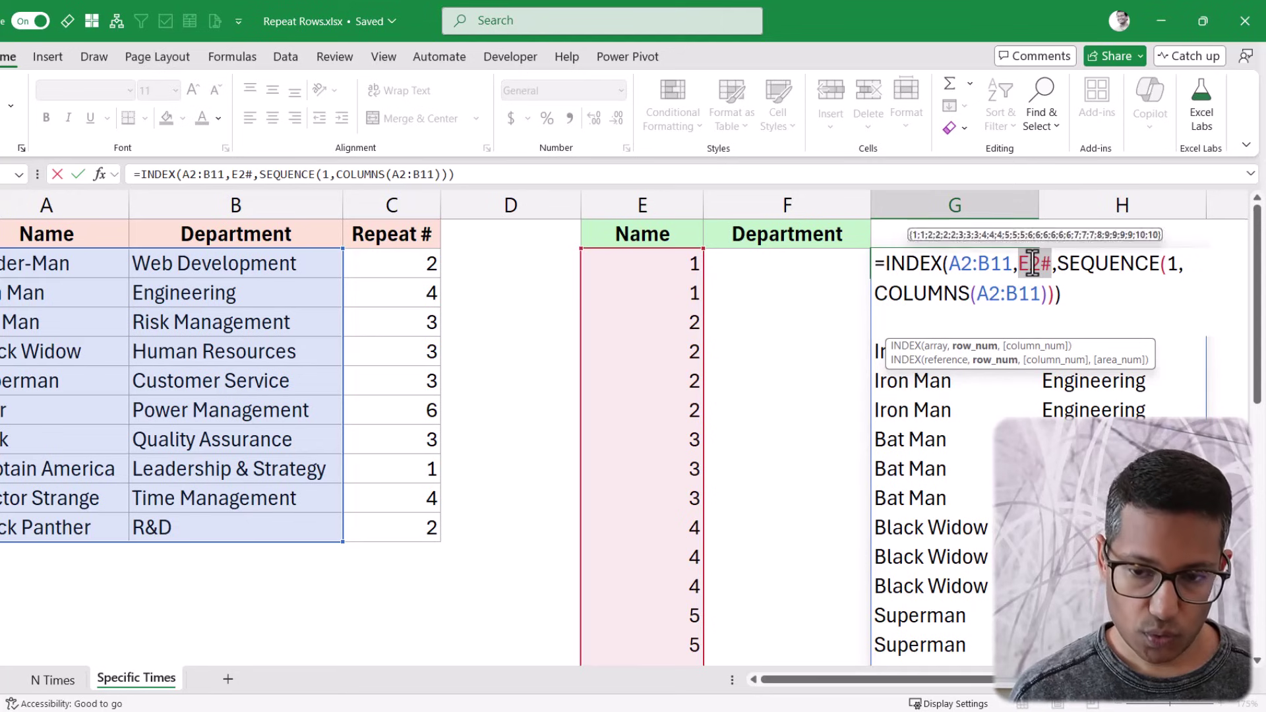
type("XMATCH(SEQUENCE(SUM(C2:C11)),SCAN(0,C2:C11,LAMBDA(a,b,a+b)),1)")
key("Return")
- Copy the complete INDEX formula from G2 and commit it in E2 in place of the XMATCH formula
double_click(1032, 263)
key("shift+Up")
key("shift+Up")
key("shift+Up")
key("shift+Home")
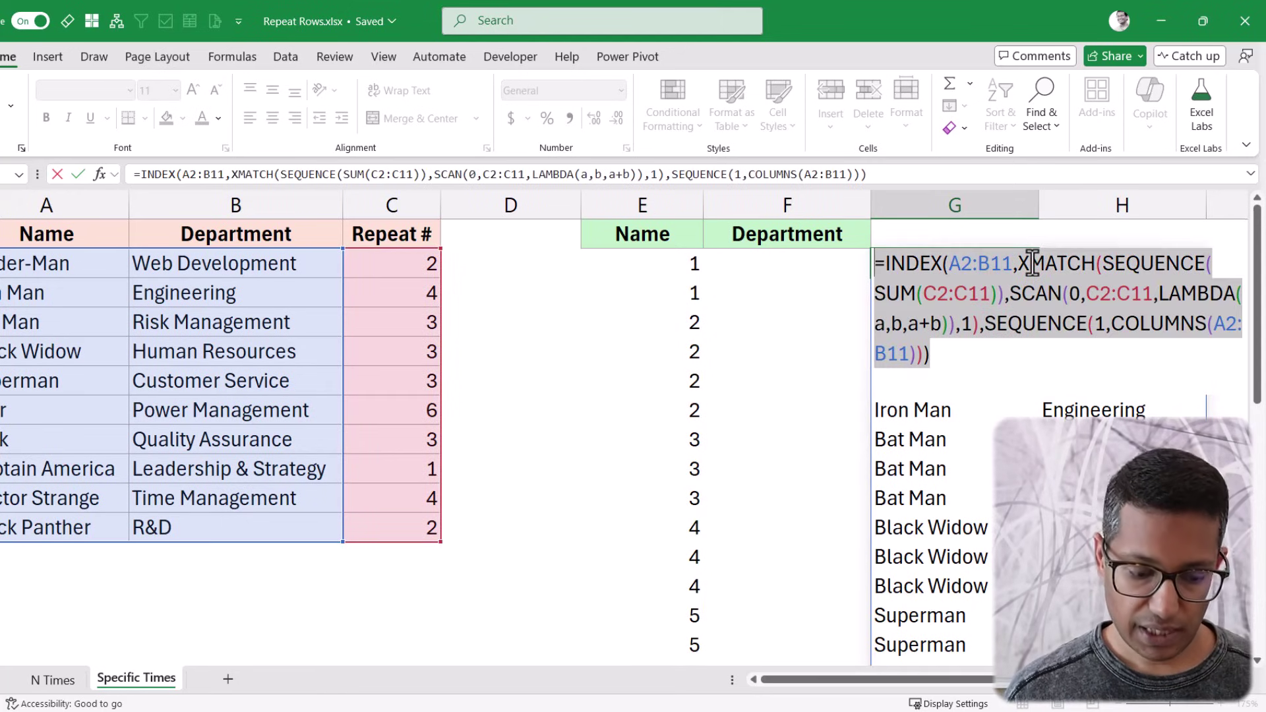
key("ctrl+c")
key("Escape")
key("Left")
key("Left")
key("F2")
key("shift+Up")
key("shift+Home")
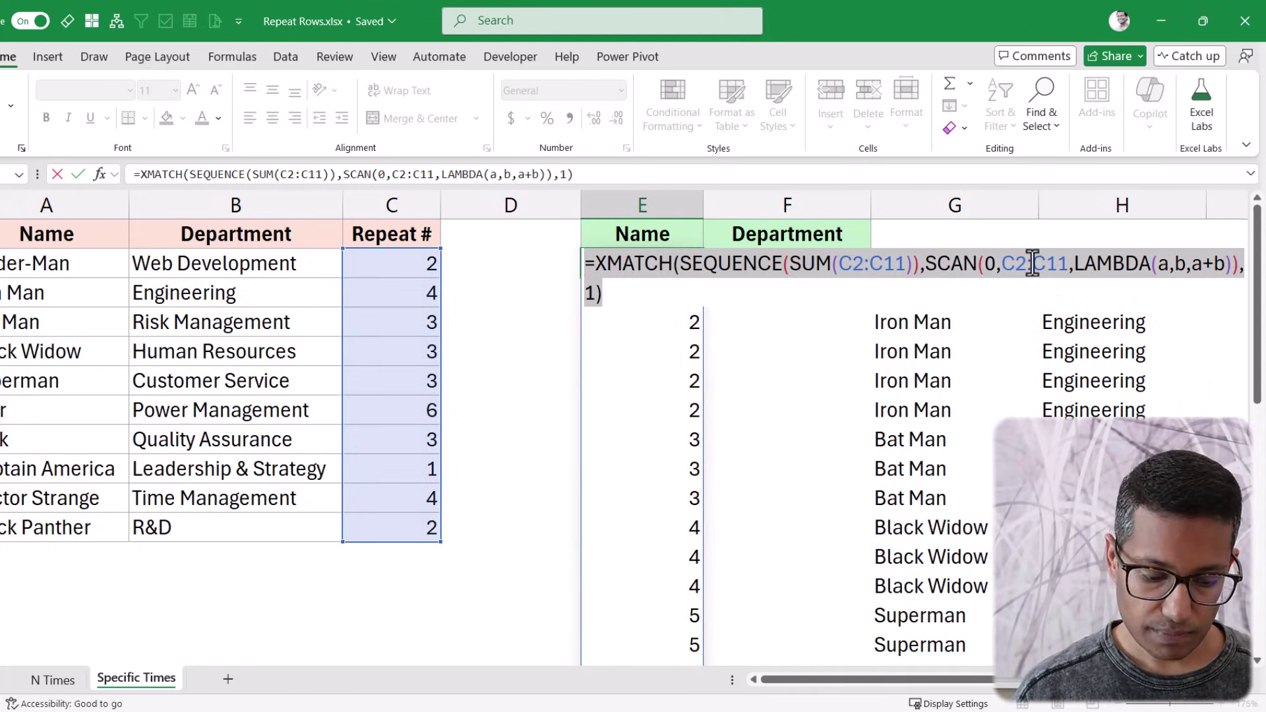
key("ctrl+v")
key("Return")
- Clear the duplicate INDEX formula from G2 and return to E2
key("Right")
key("Right")
key("Up")
key("Delete")
key("Left")
key("Left")
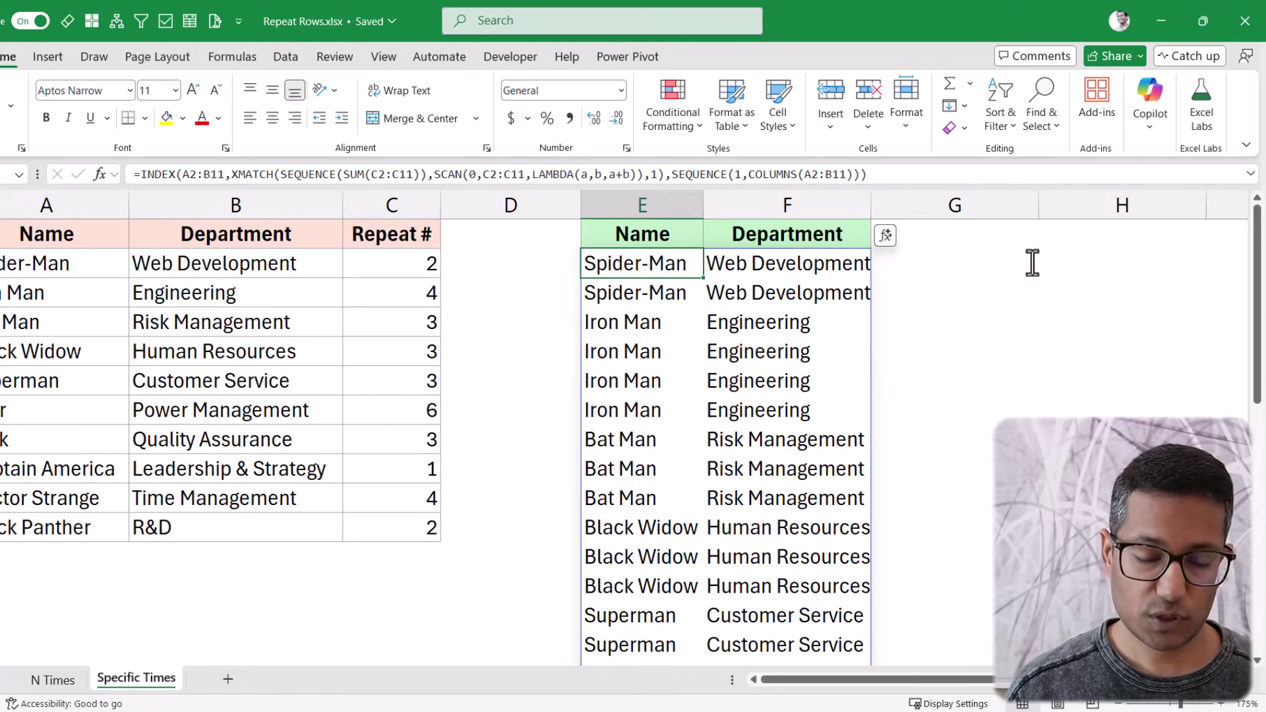
- Wrap the INDEX formula in E2 in a LAMBDA with the parameters range and repeat
key("F2")
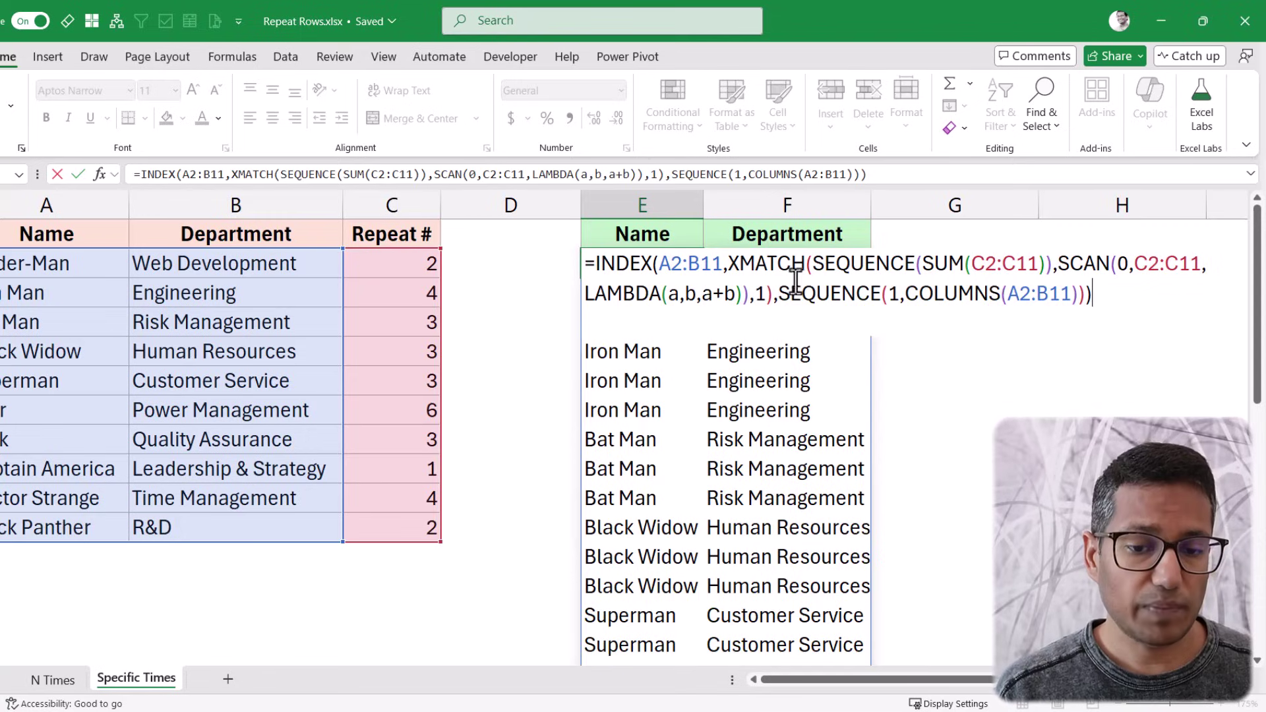
left_click(597, 266)
type("Lambda")
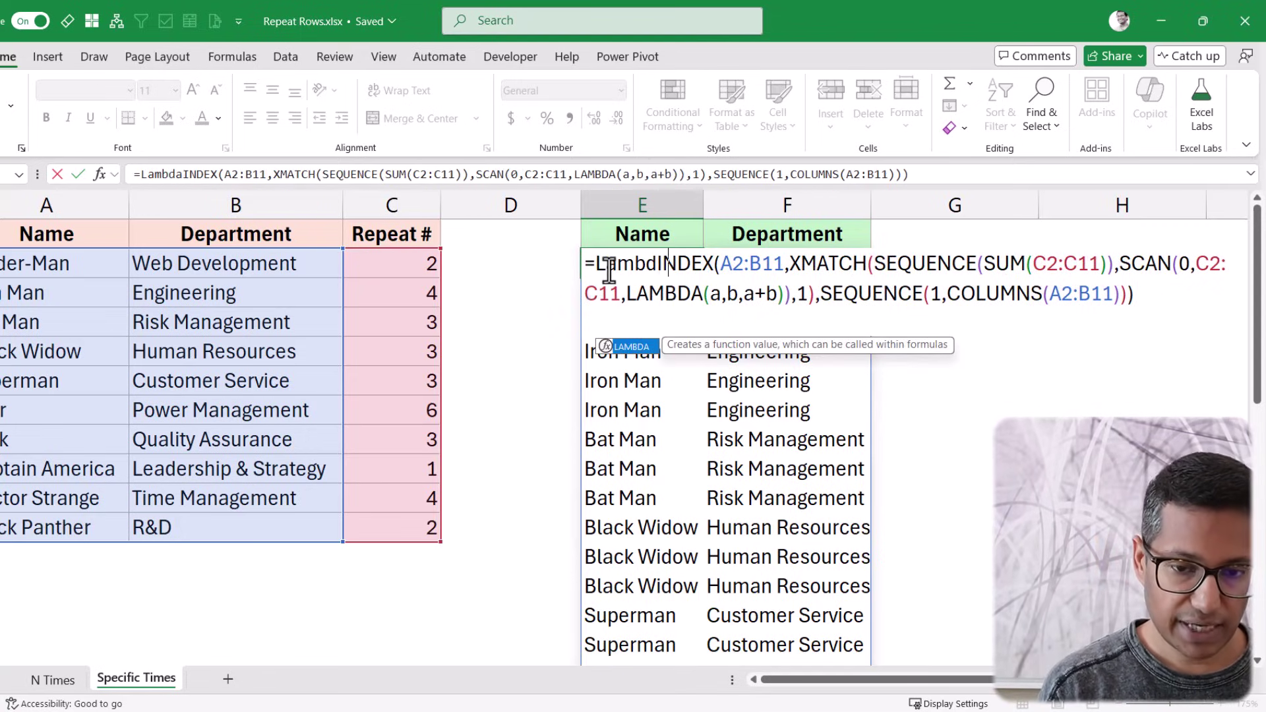
type("(range")
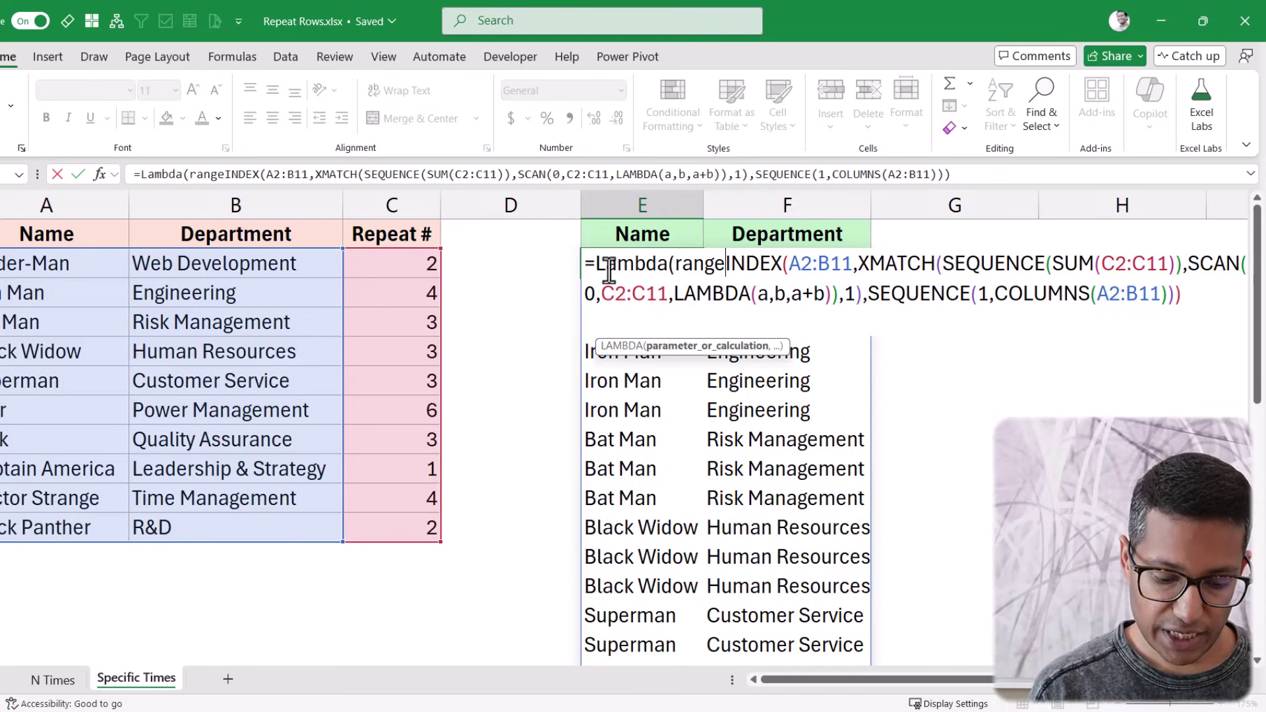
type(",repeat,")
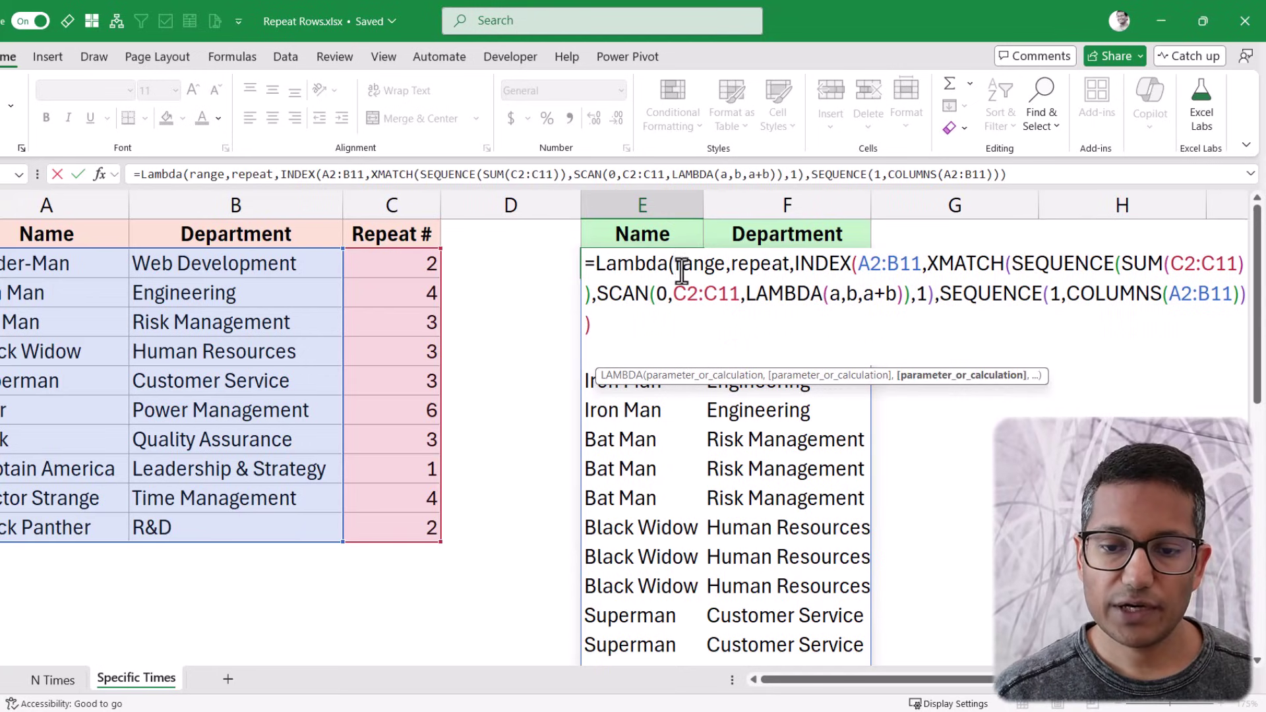
- Replace both A2:B11 references inside E2's LAMBDA, in INDEX and COLUMNS, with the range parameter
double_click(686, 265)
double_click(882, 264)
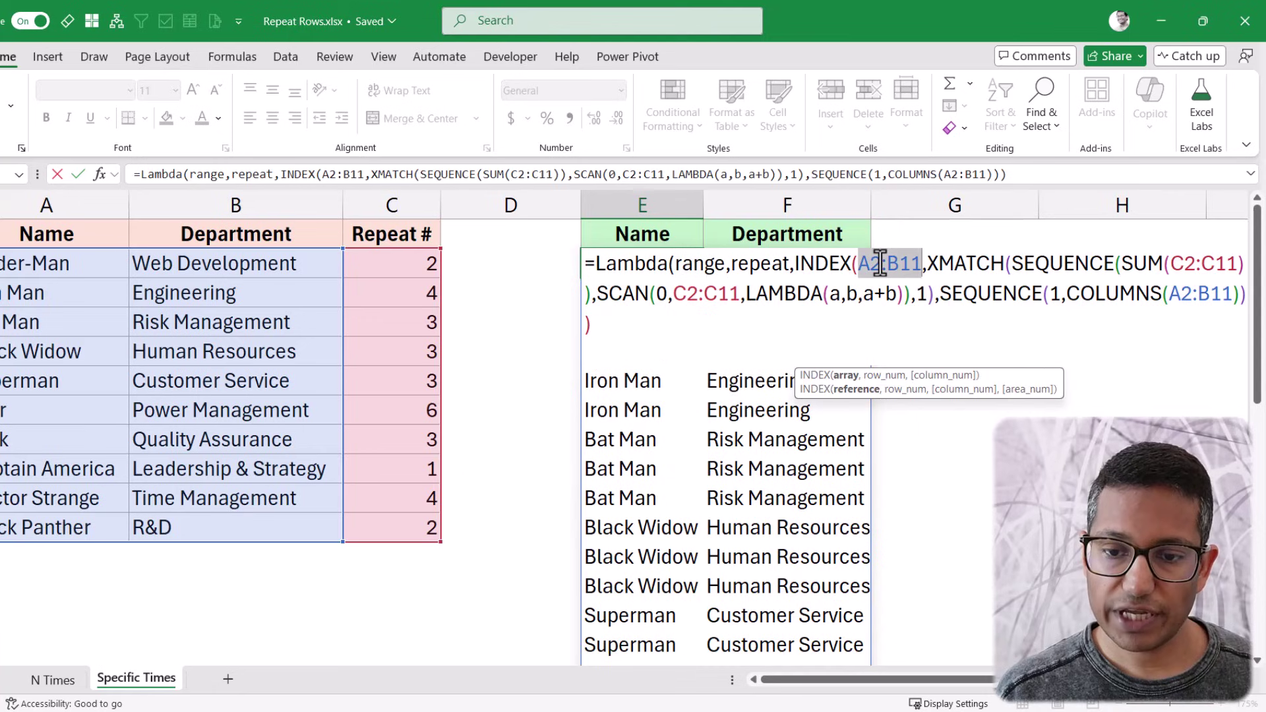
type("range")
double_click(1179, 293)
type("range")
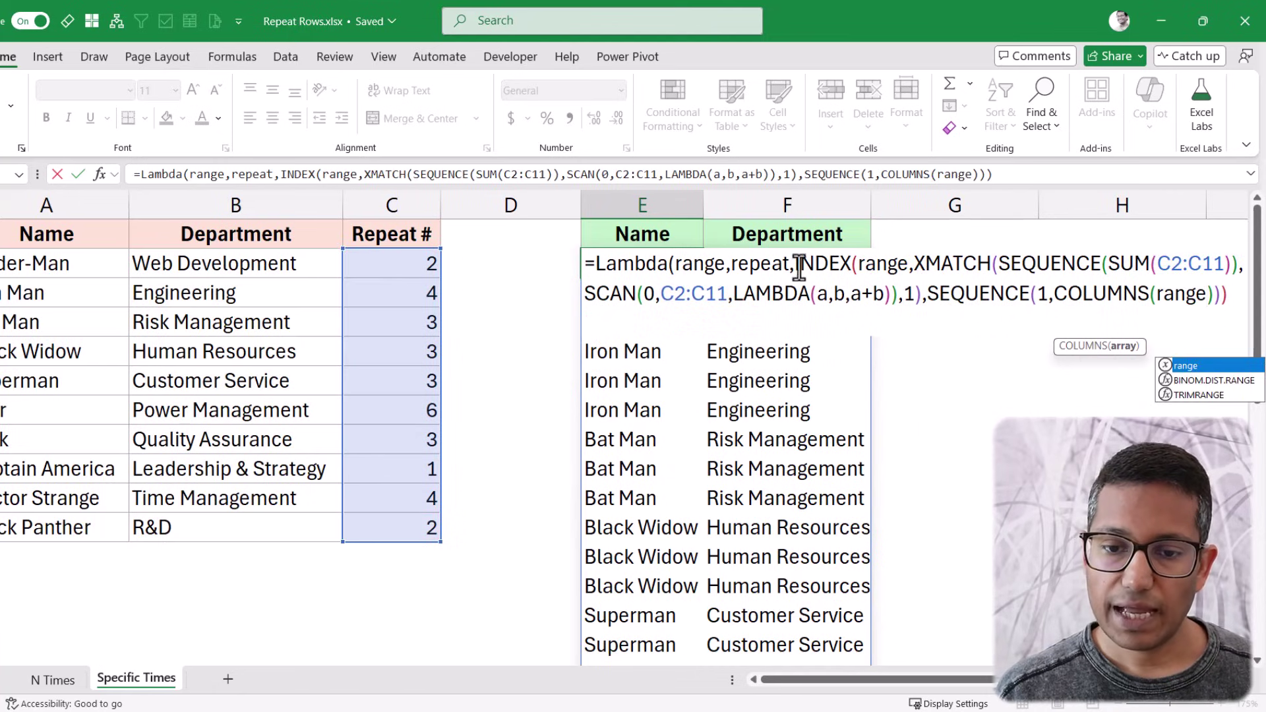
- Replace the C2:C11 references in SCAN and SUM with the repeat parameter and commit the LAMBDA, accepting the proposed formula correction
double_click(754, 263)
left_click(754, 263)
double_click(755, 264)
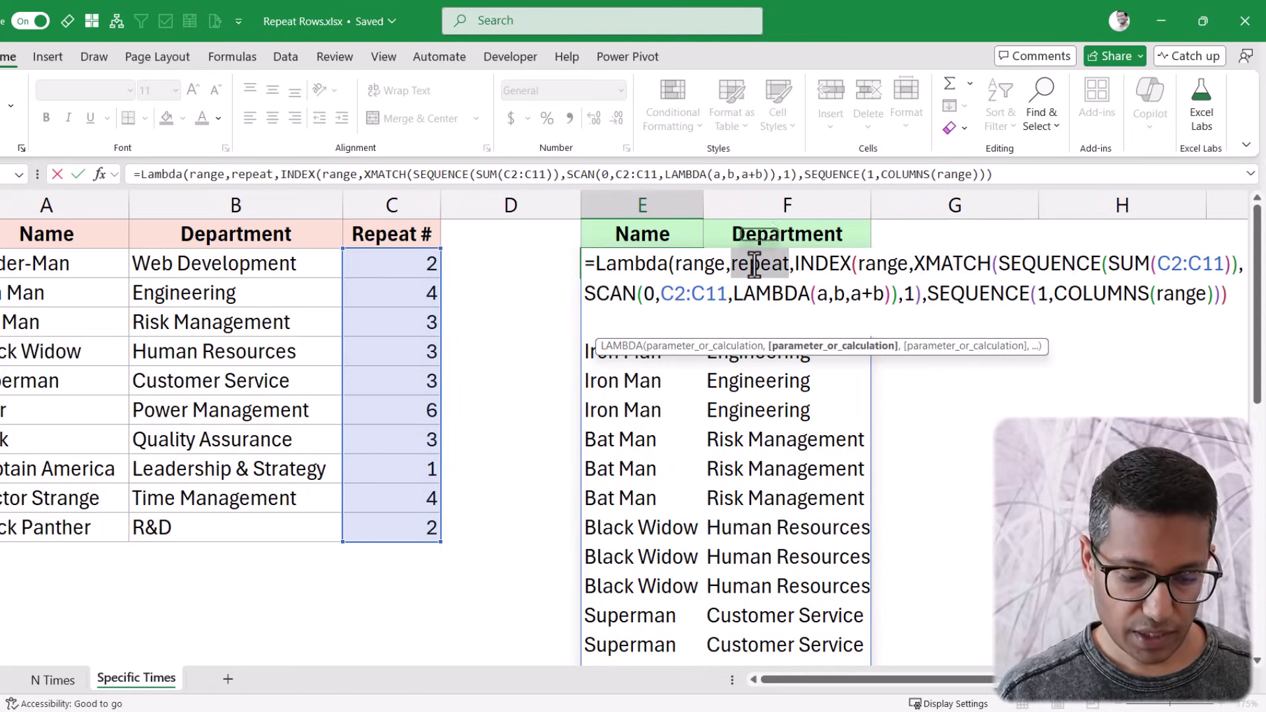
double_click(694, 294)
type("repeat")
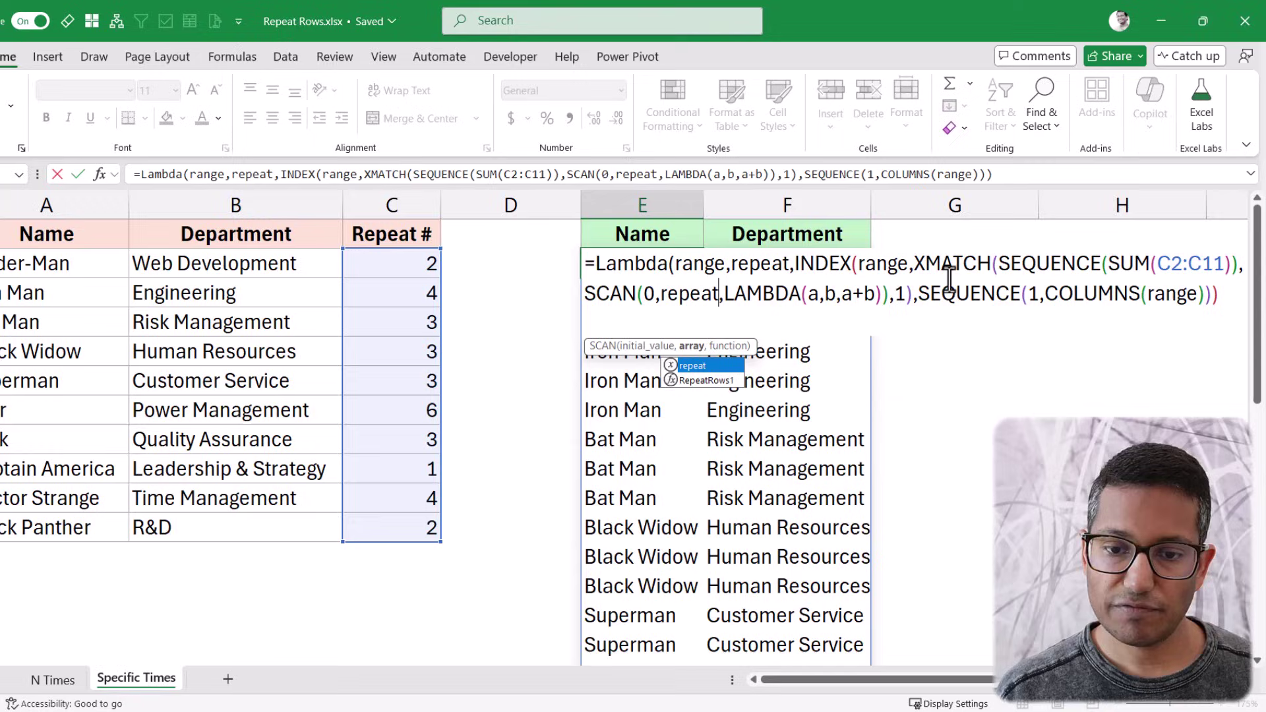
double_click(1178, 265)
type("repeat")
key("Return")
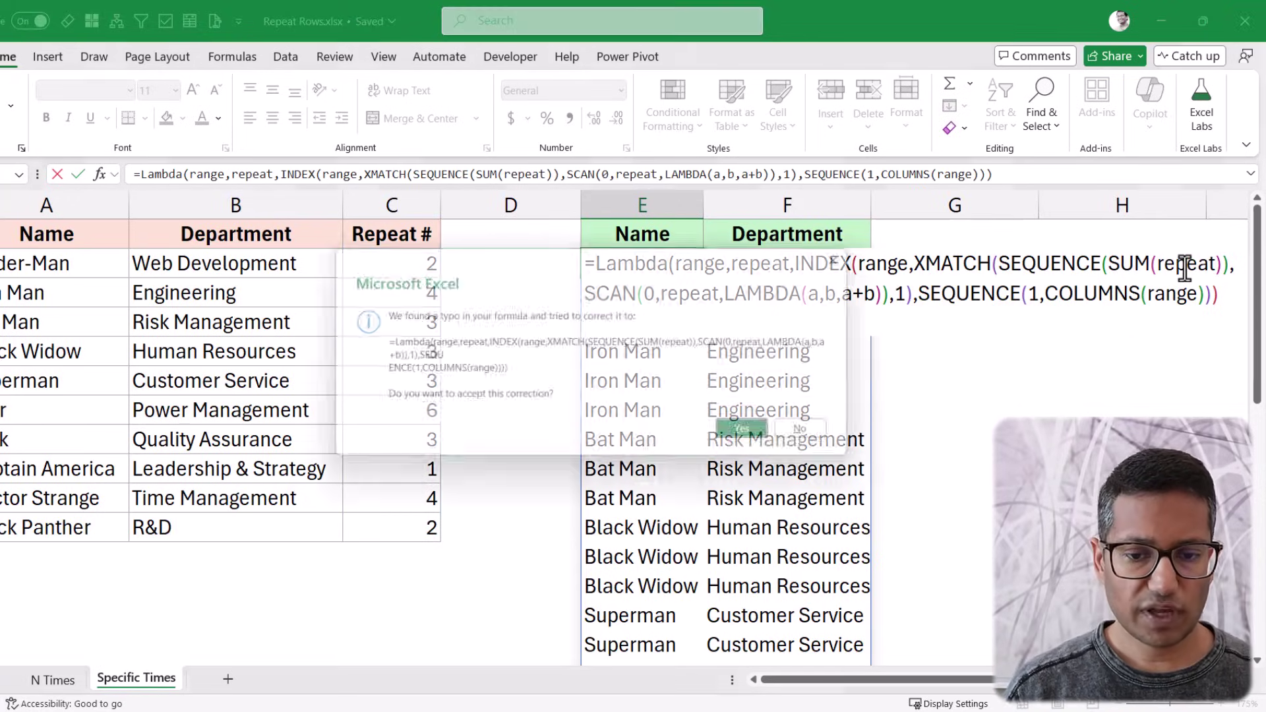
key("Return")
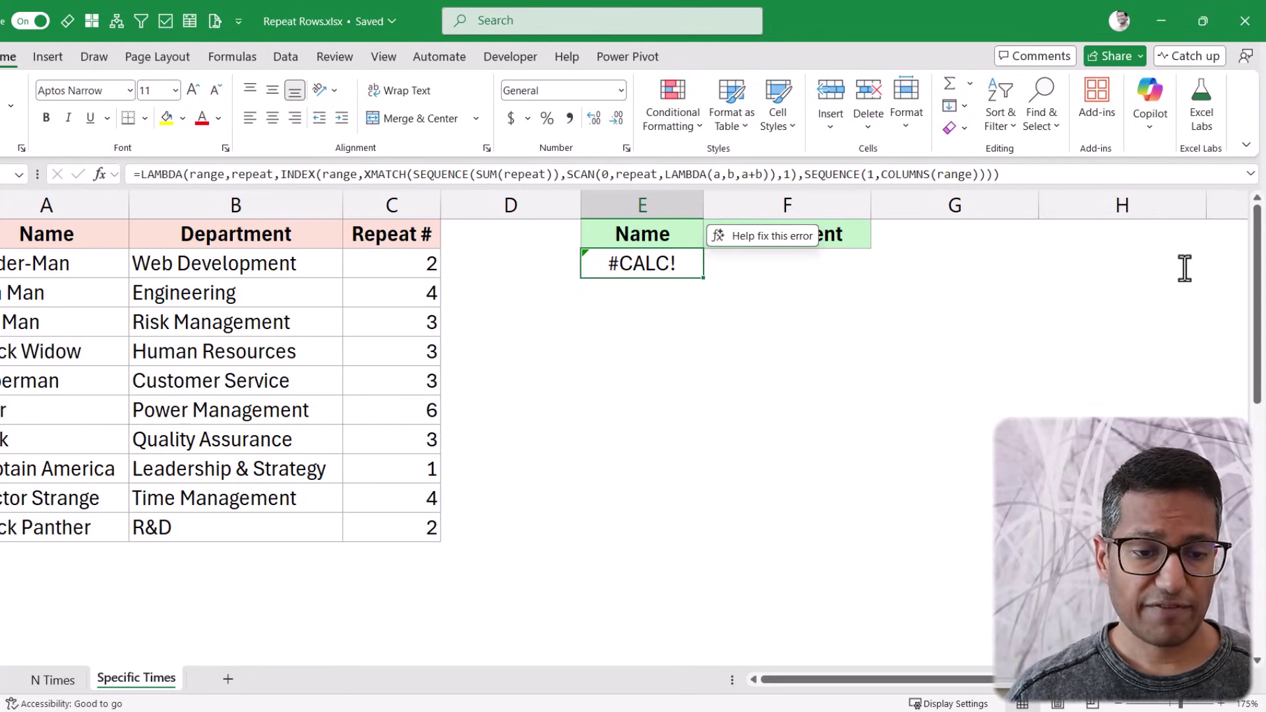
- Append the arguments (A2:B11,C2:C11) after the LAMBDA in E2 and commit the formula
double_click(692, 262)
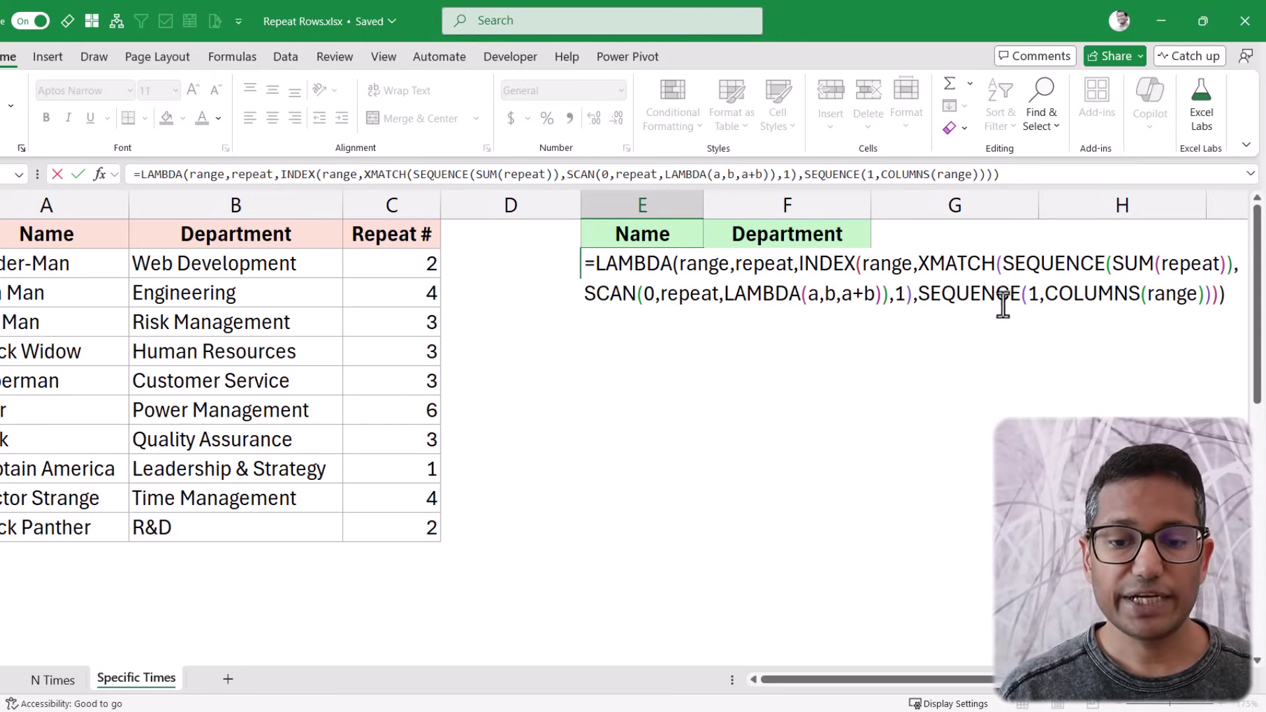
type("(")
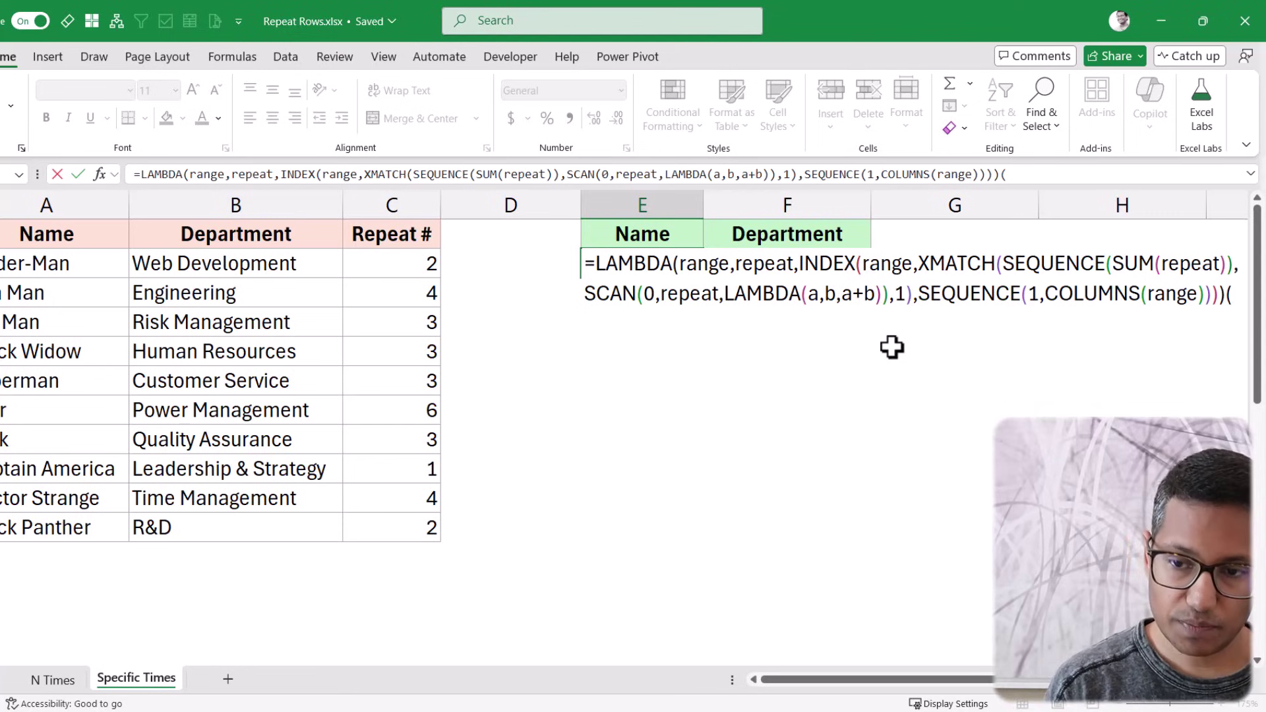
left_click(98, 268)
left_click_drag(98, 268, 230, 518)
type(",")
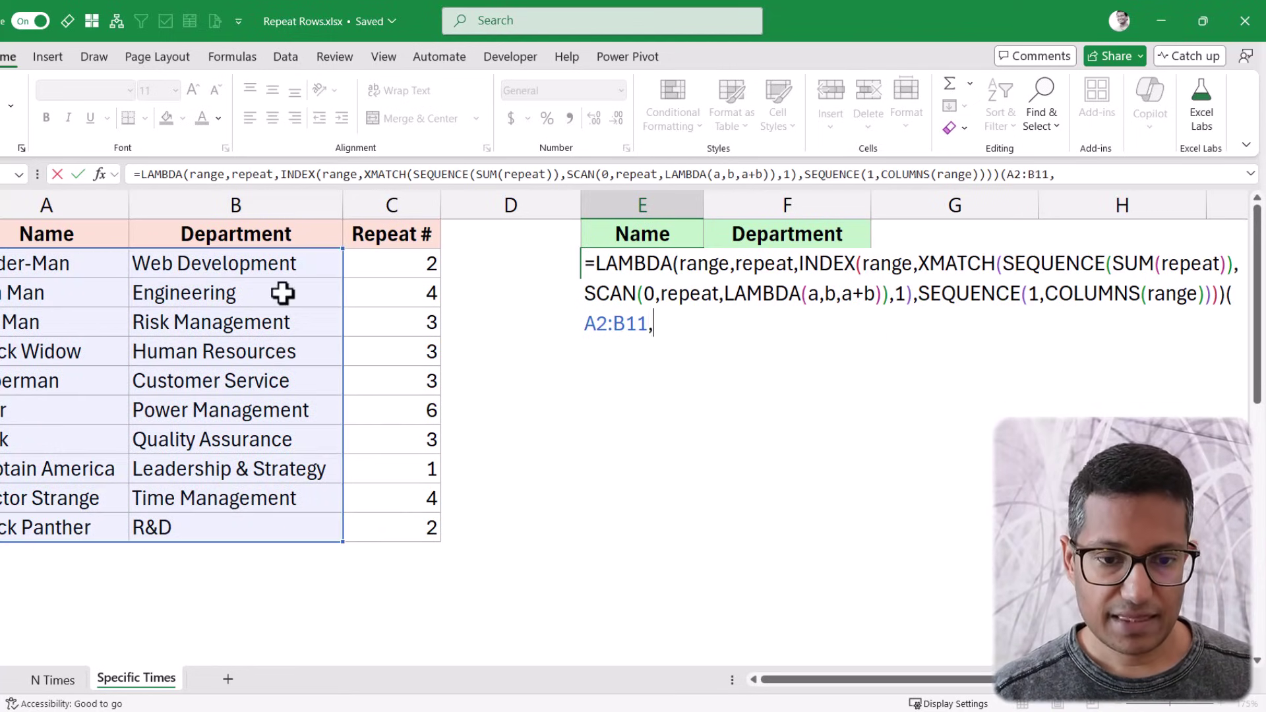
left_click_drag(387, 271, 400, 523)
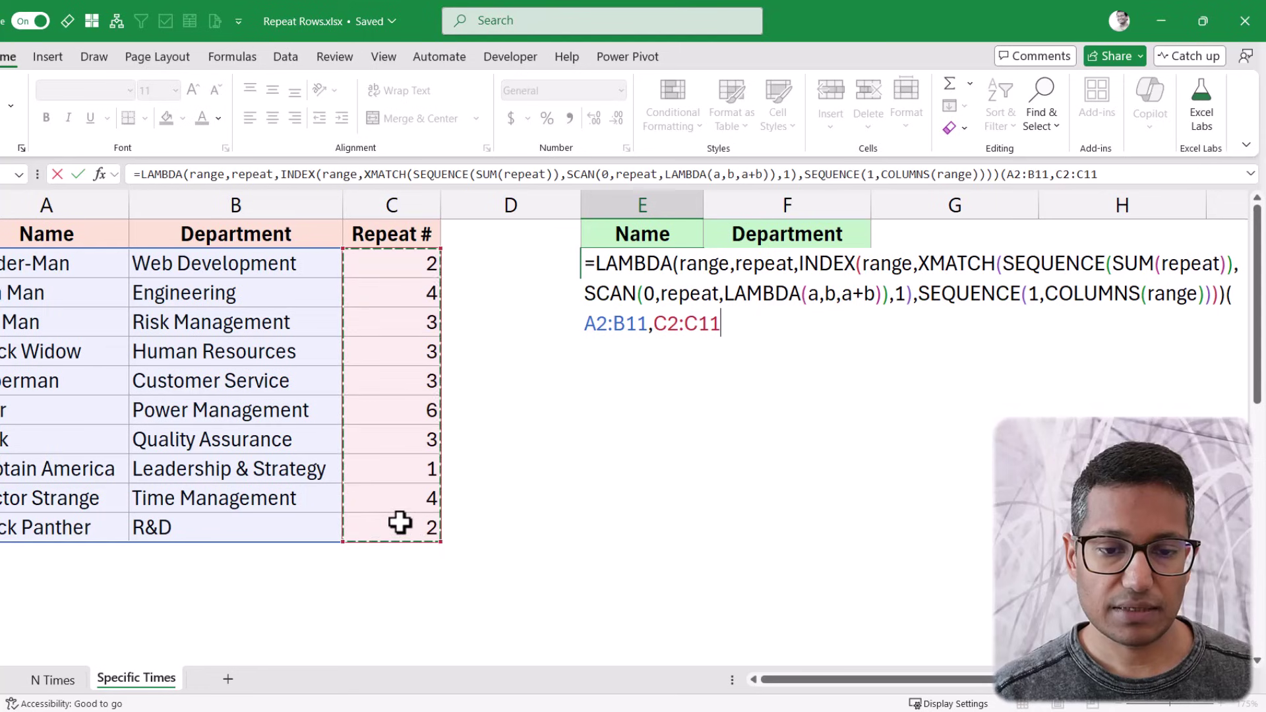
type(")")
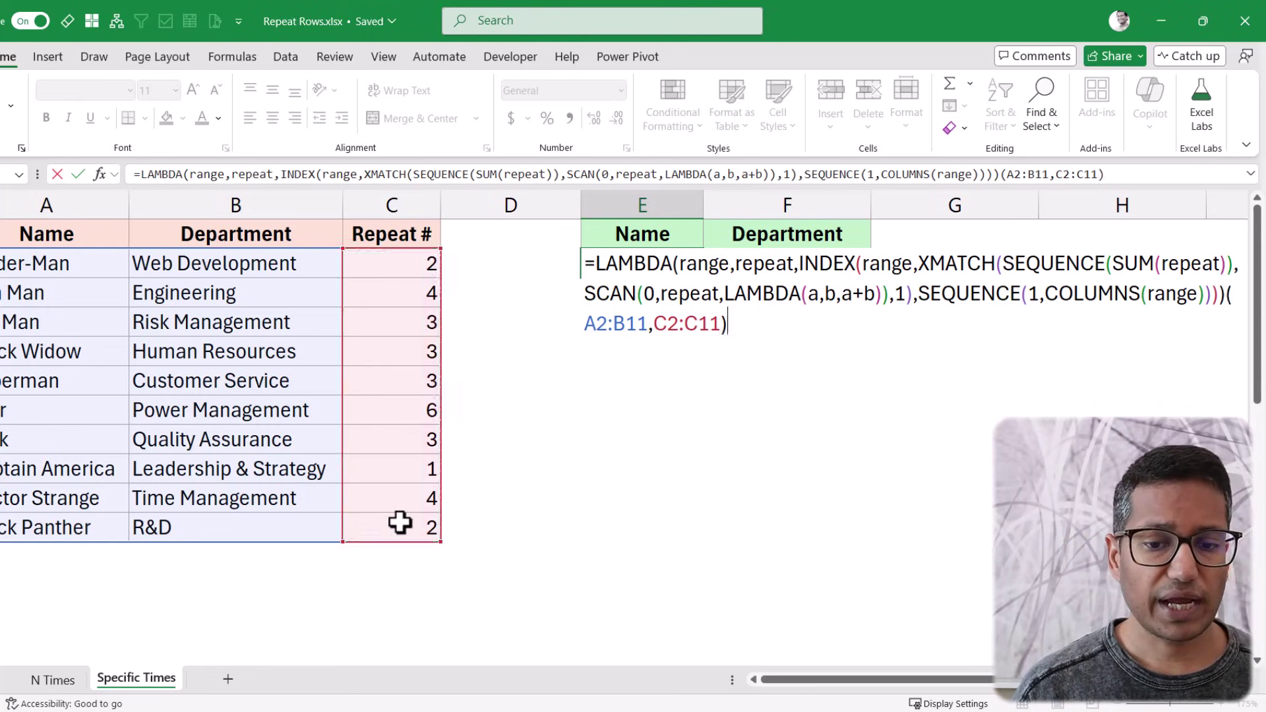
key("Return")
- Copy only the LAMBDA definition from E2's formula, without the trailing A2:B11 and C2:C11 arguments
key("F2")
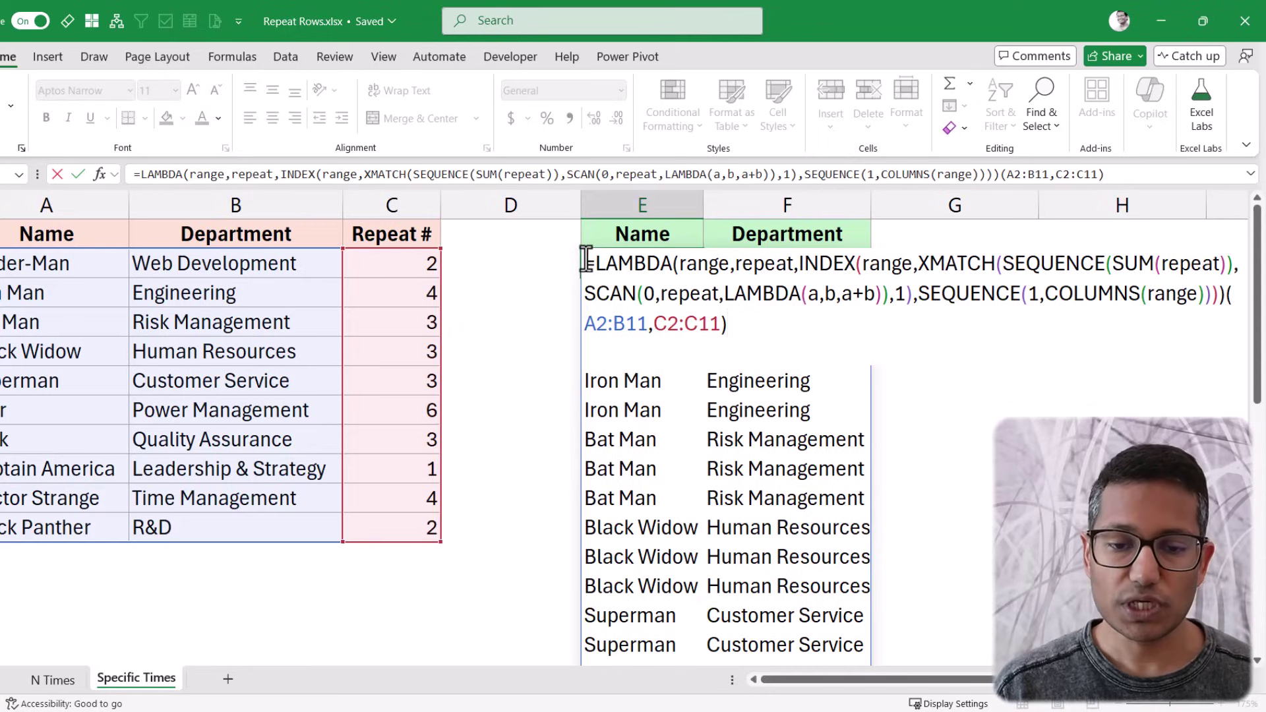
left_click_drag(586, 259, 1225, 293)
key("ctrl+Return")
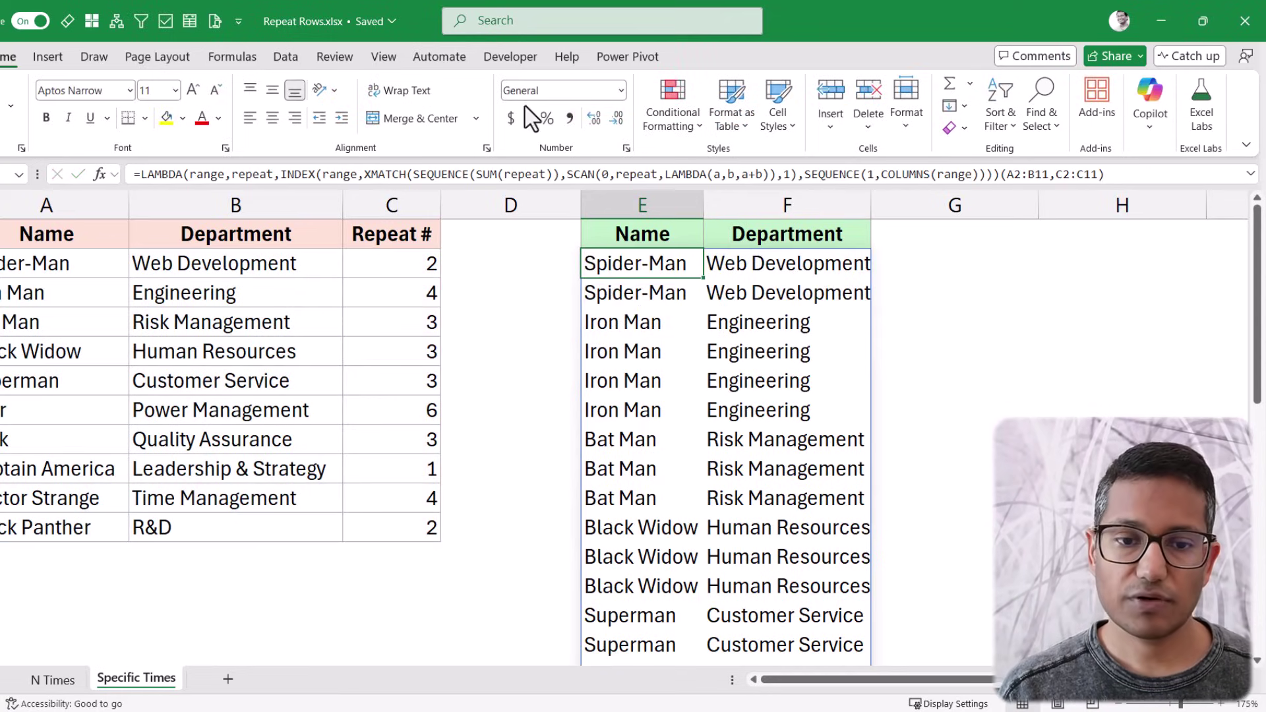
- Define a workbook-scoped name RepeatRows2 that refers to the copied LAMBDA definition, and close the name manager
left_click(233, 56)
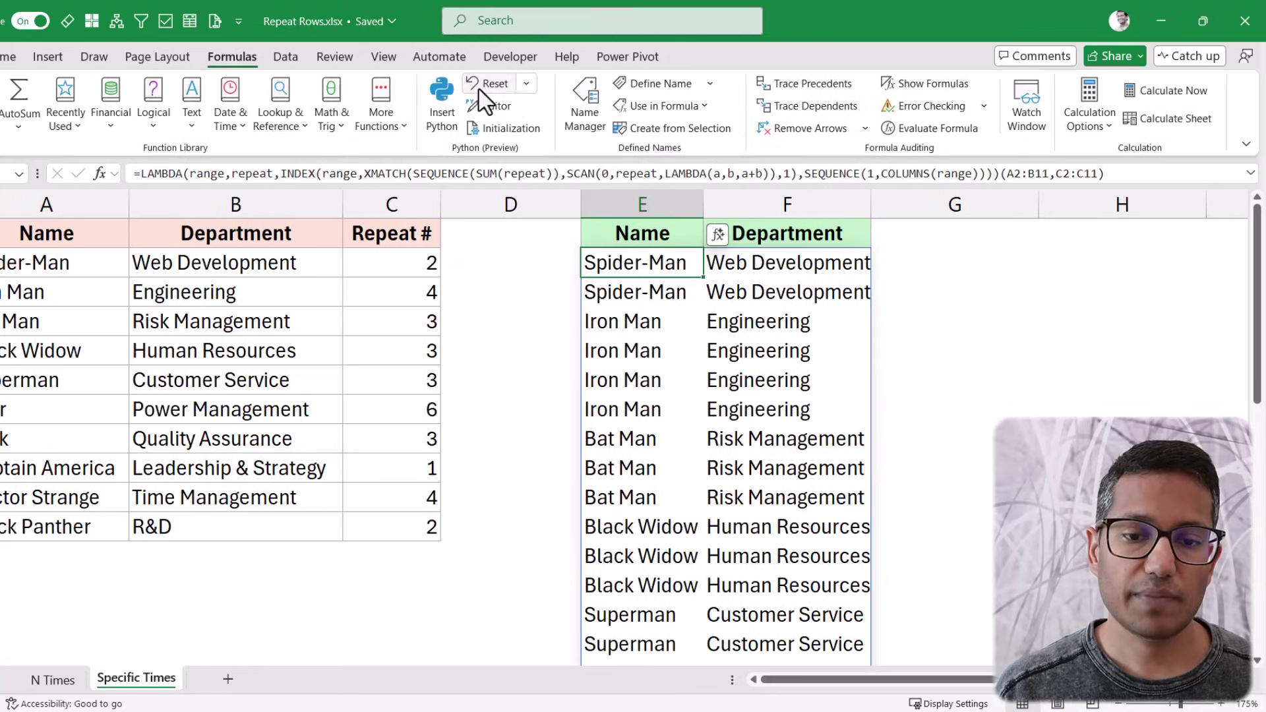
left_click(587, 105)
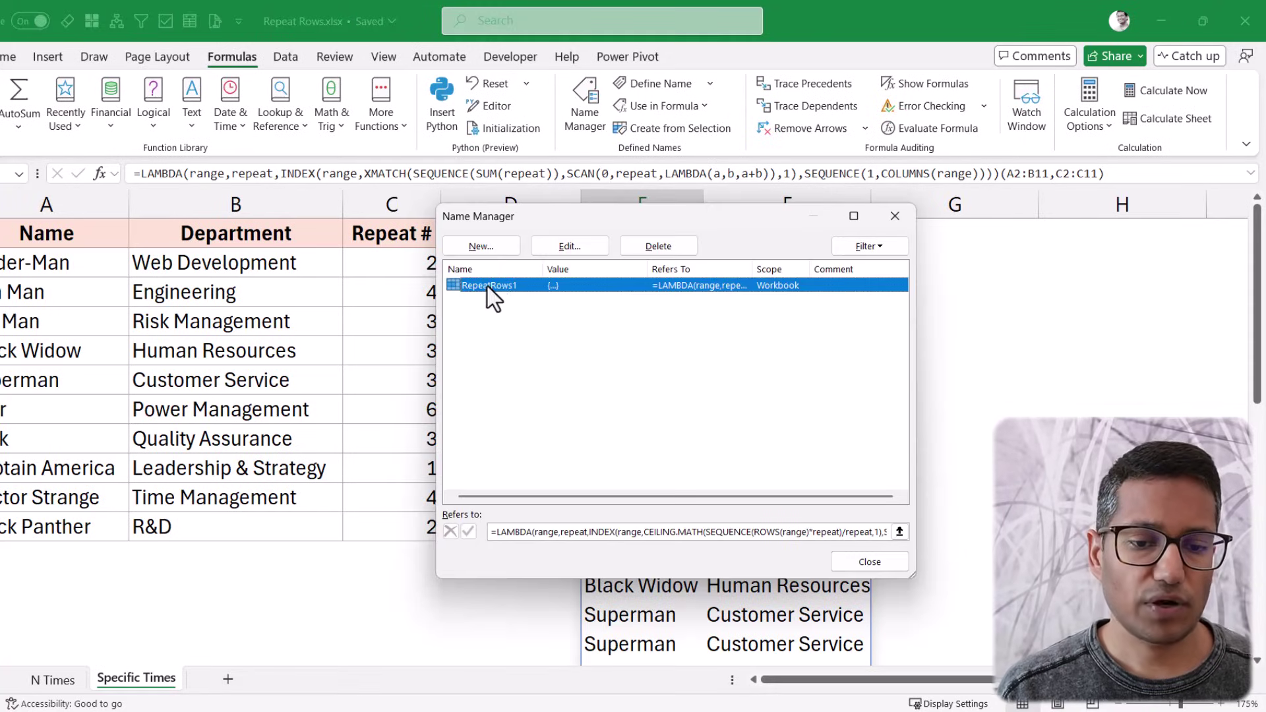
left_click(500, 249)
left_click(661, 332)
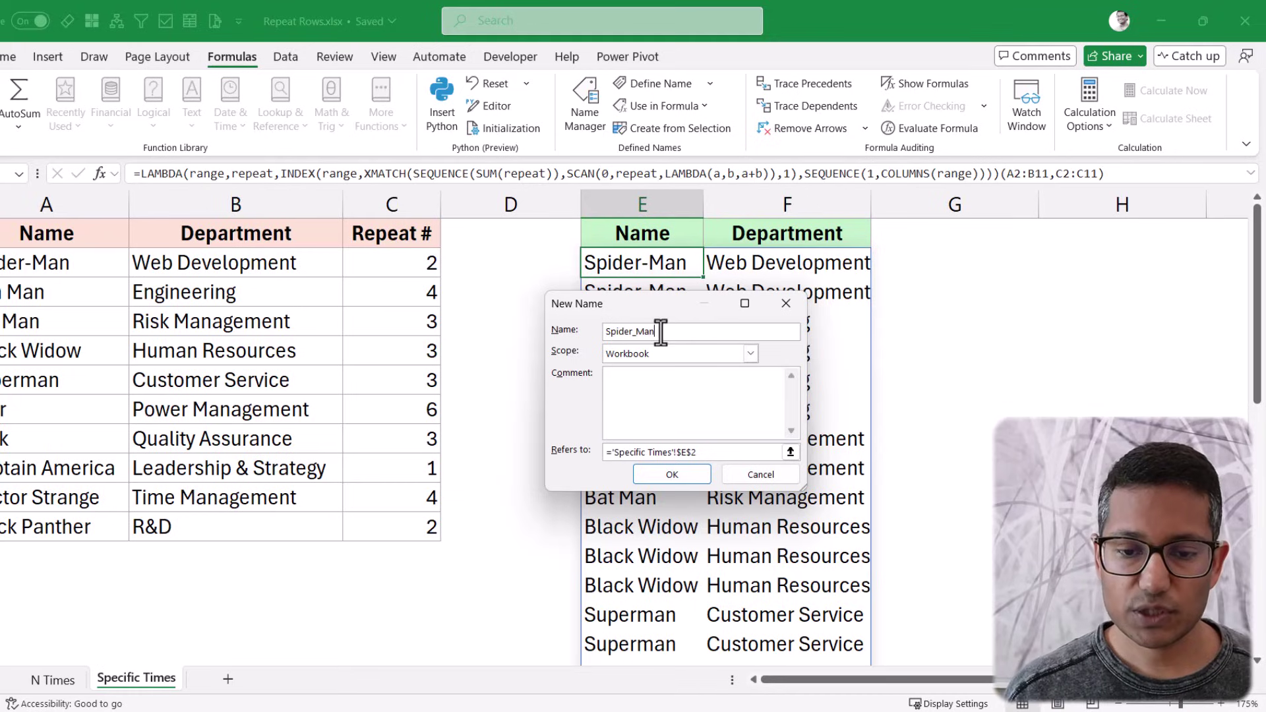
double_click(661, 332)
type("RepeatRows2")
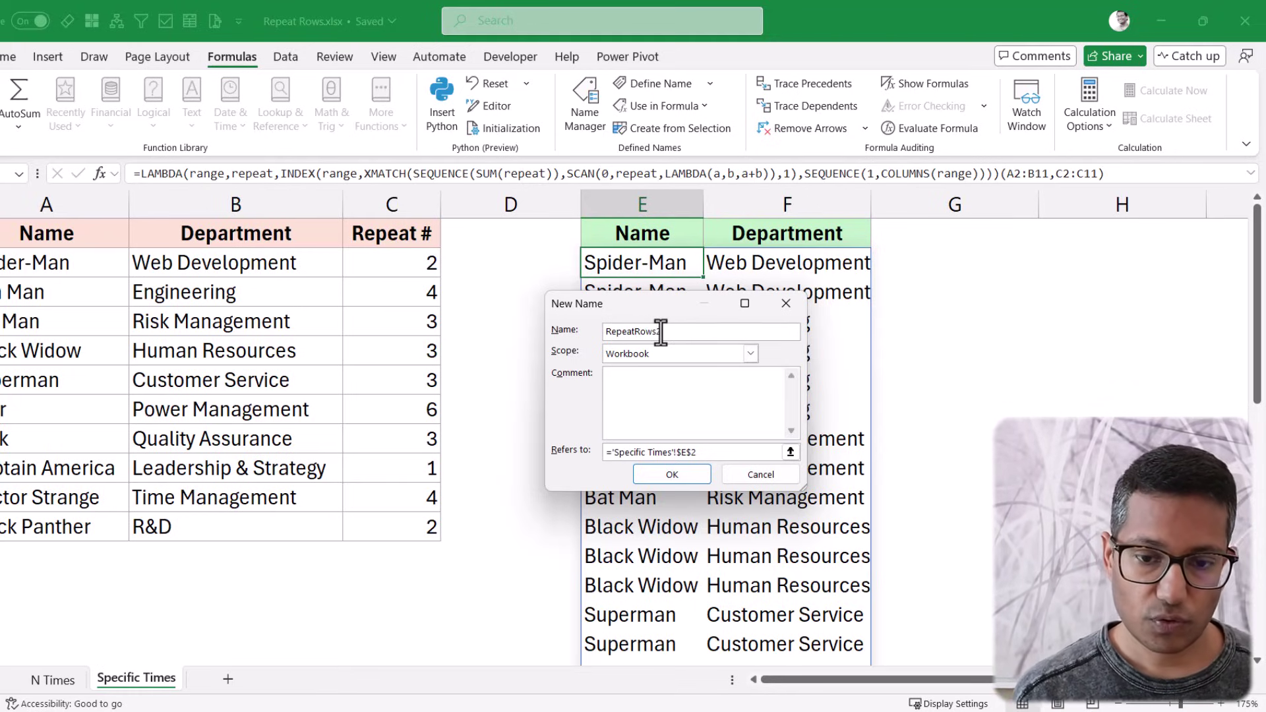
left_click(715, 450)
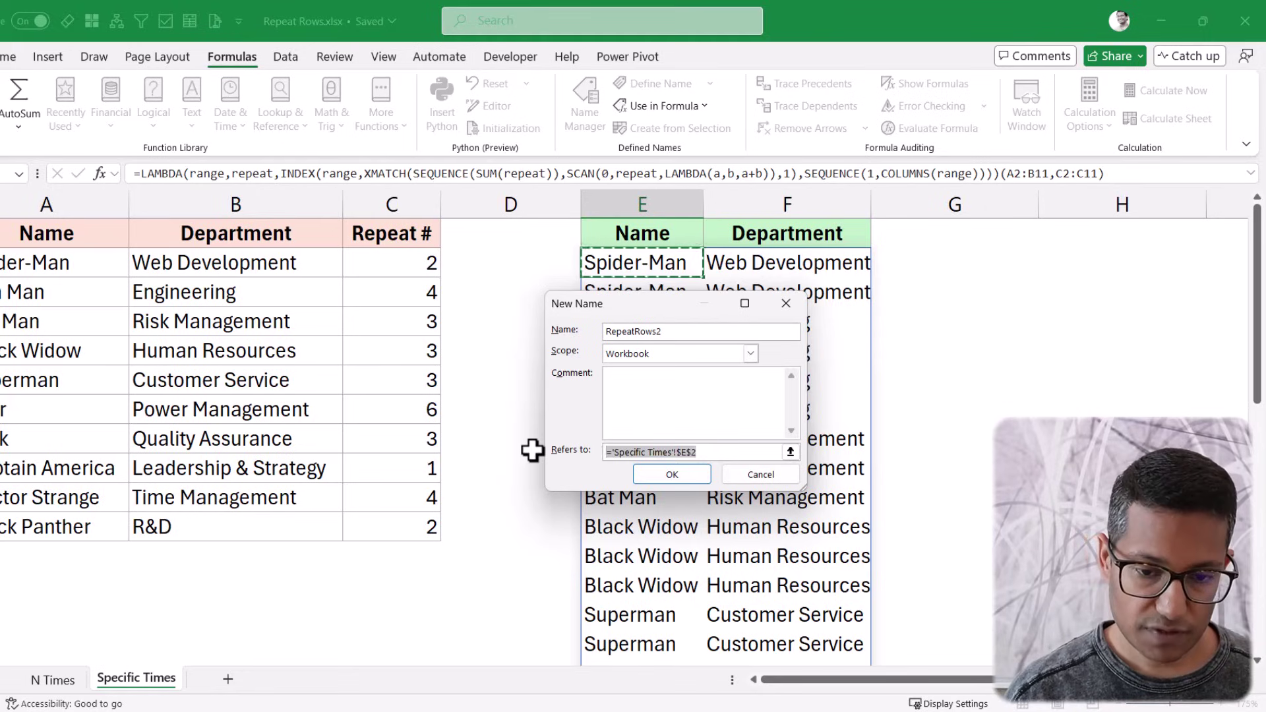
key("ctrl+v")
key("Home")
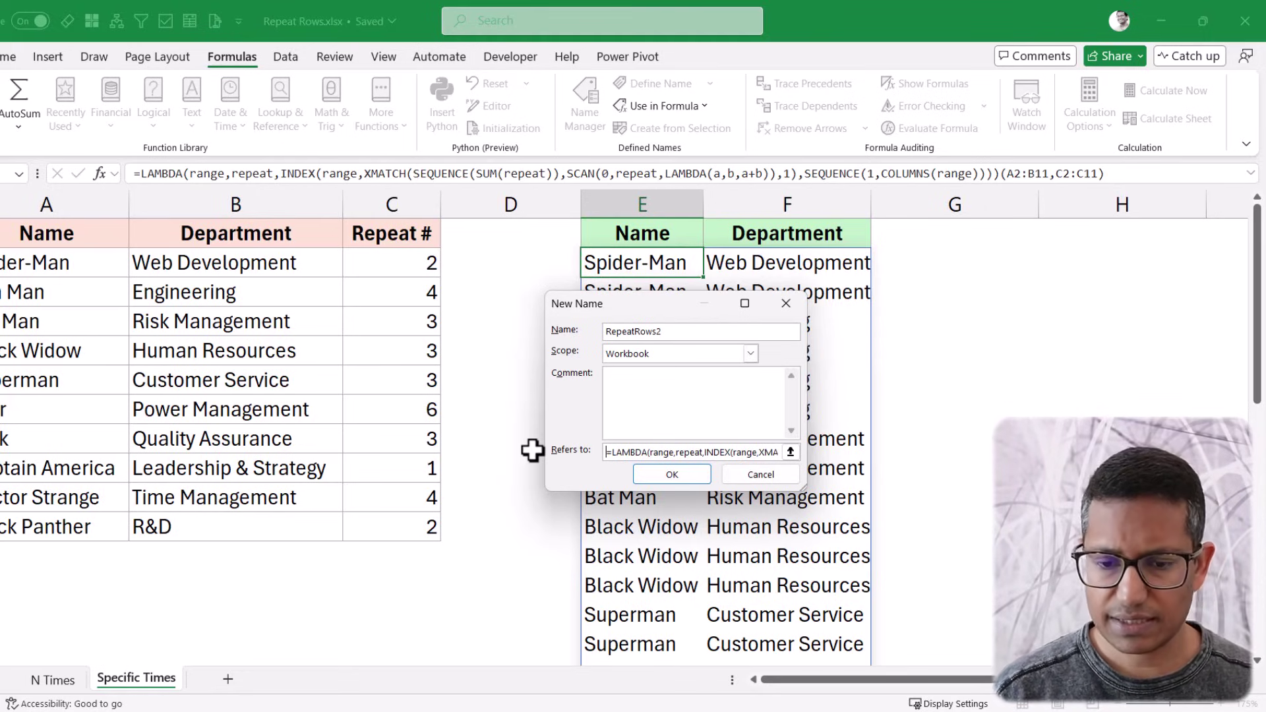
left_click(694, 475)
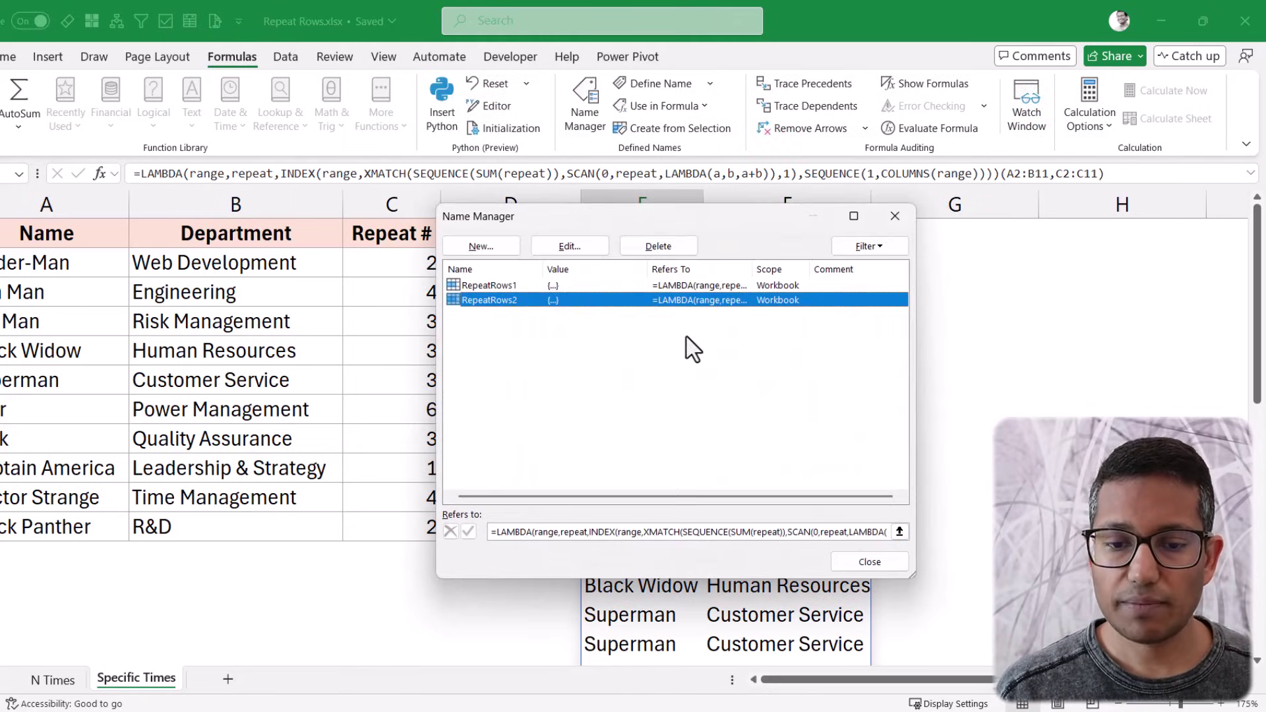
left_click(870, 562)
- Replace the whole formula in E2 with =RepeatRows2(A2:B11,C2:C11) and return to E2
double_click(644, 277)
left_click_drag(741, 321, 541, 208)
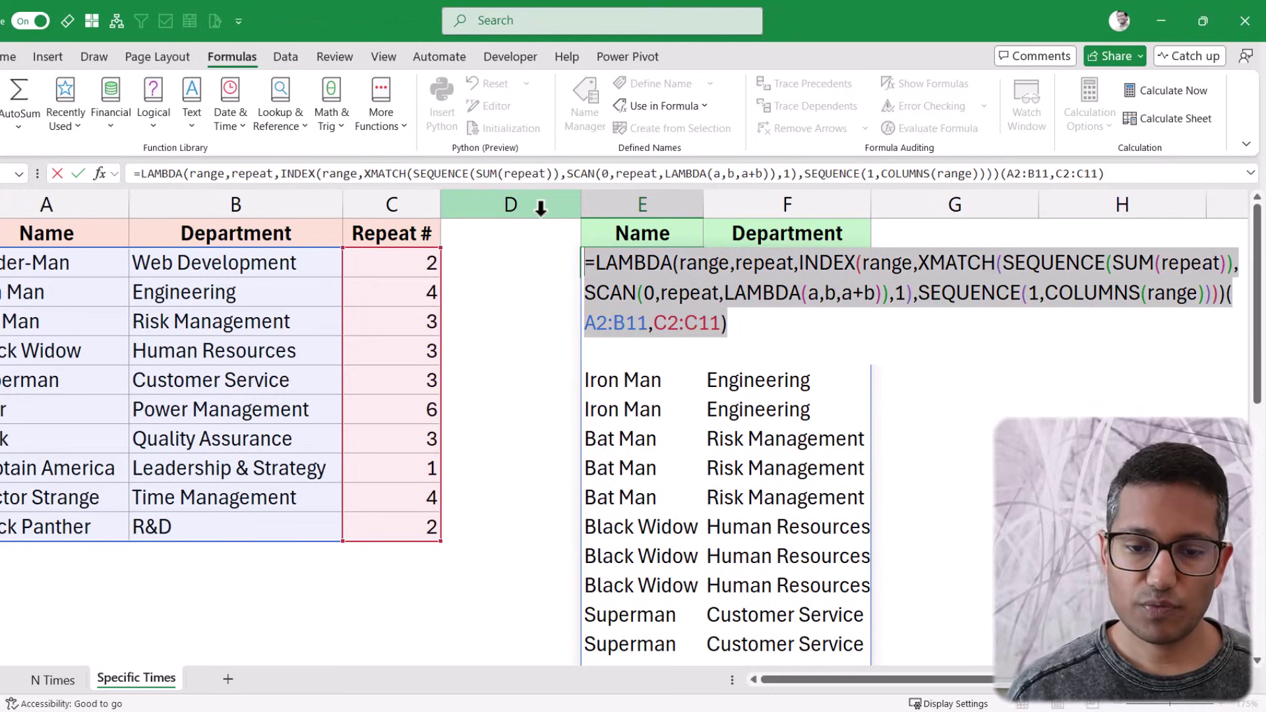
key("BackSpace")
type("=rep")
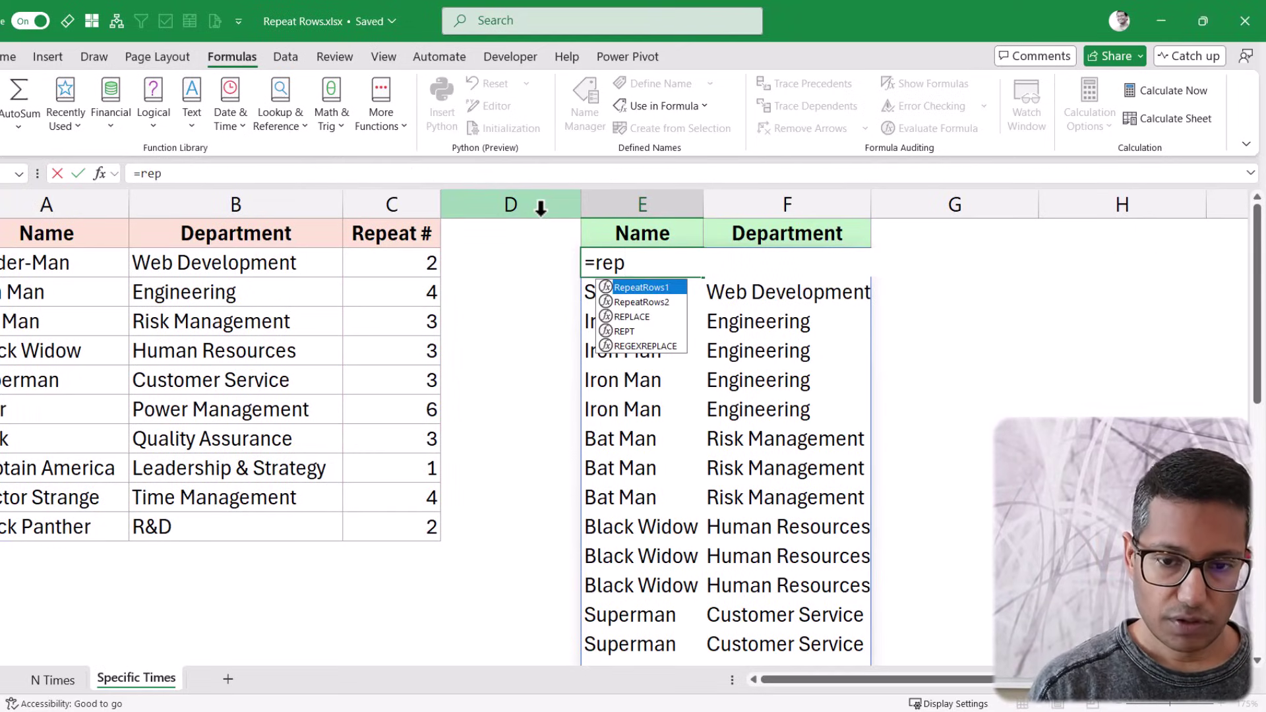
key("Down")
key("Tab")
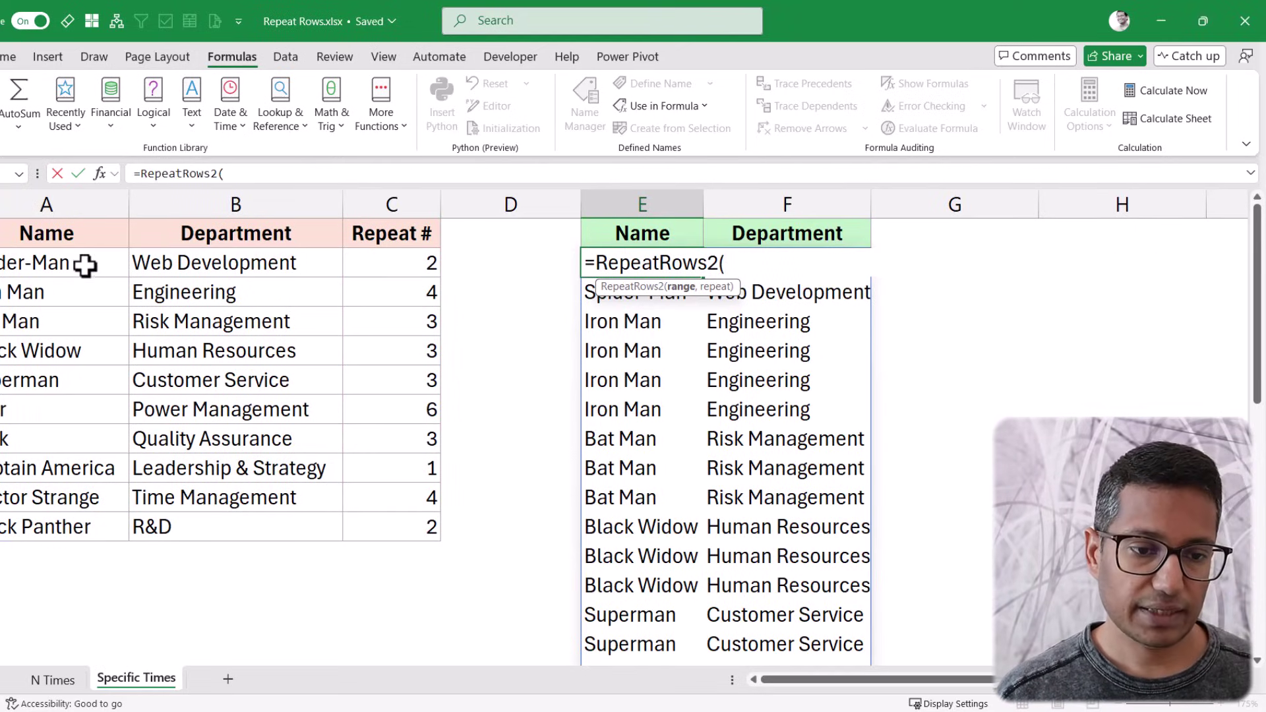
left_click_drag(88, 262, 242, 526)
type(",")
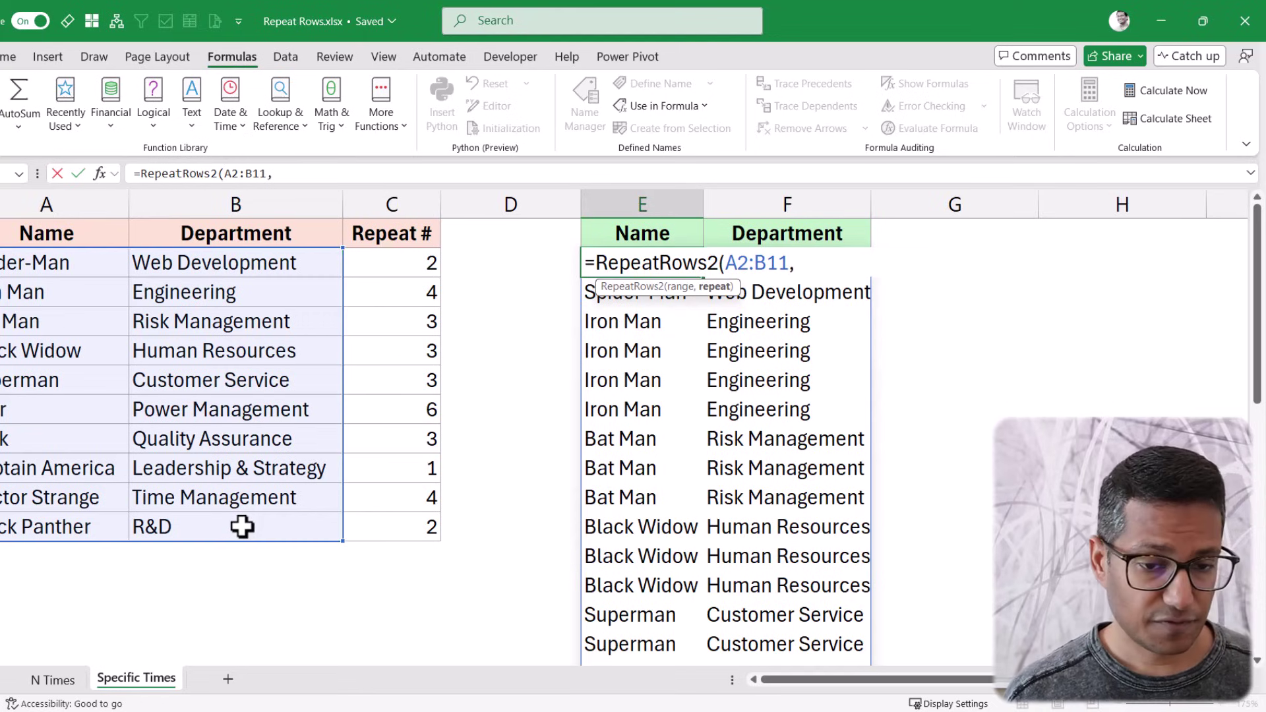
left_click_drag(376, 271, 383, 529)
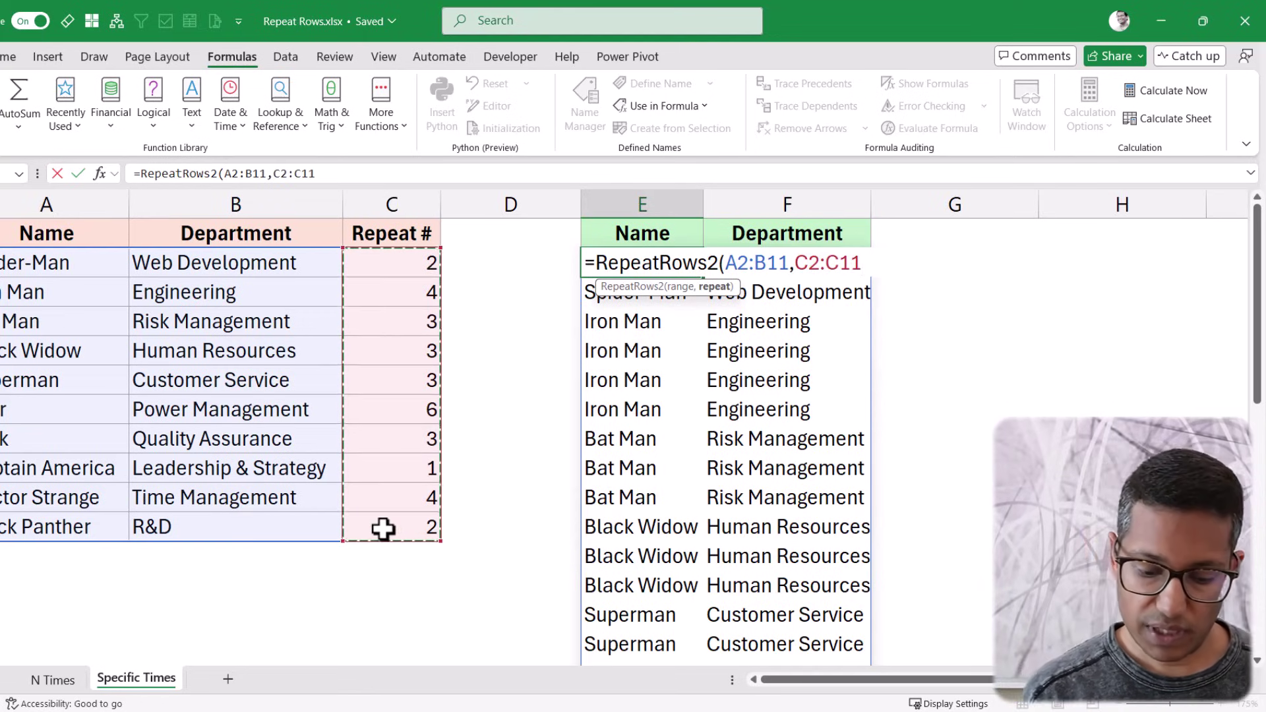
key("Return")
key("Up")
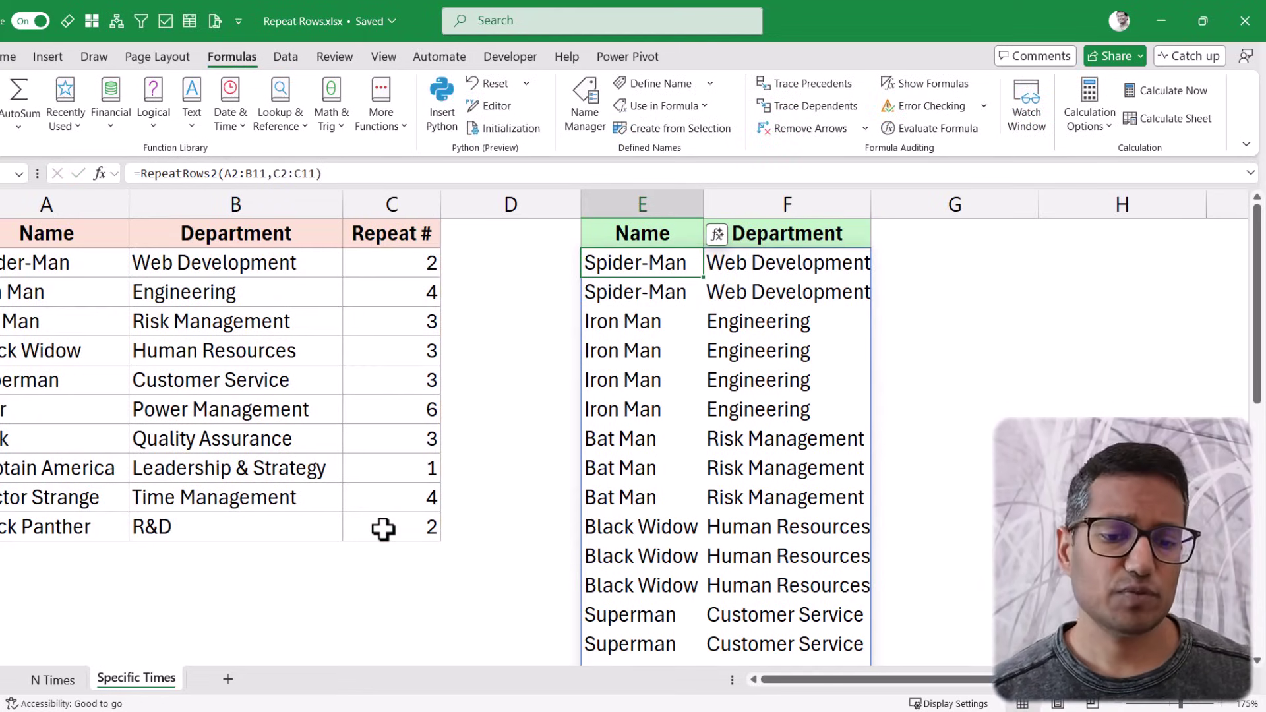
- Set Spider-Man's Repeat # in C2 to 5 and check the repeated rows in the results from E2 down
left_click(373, 257)
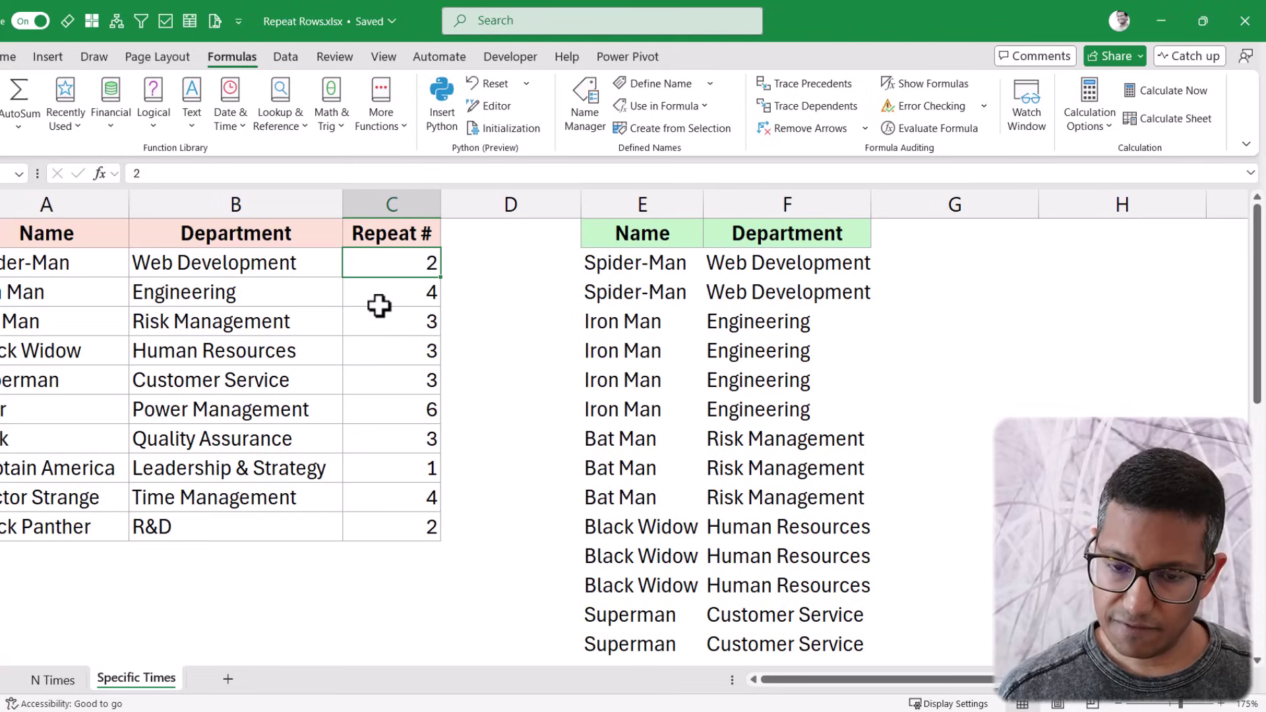
type("5")
key("Return")
left_click_drag(669, 260, 657, 374)
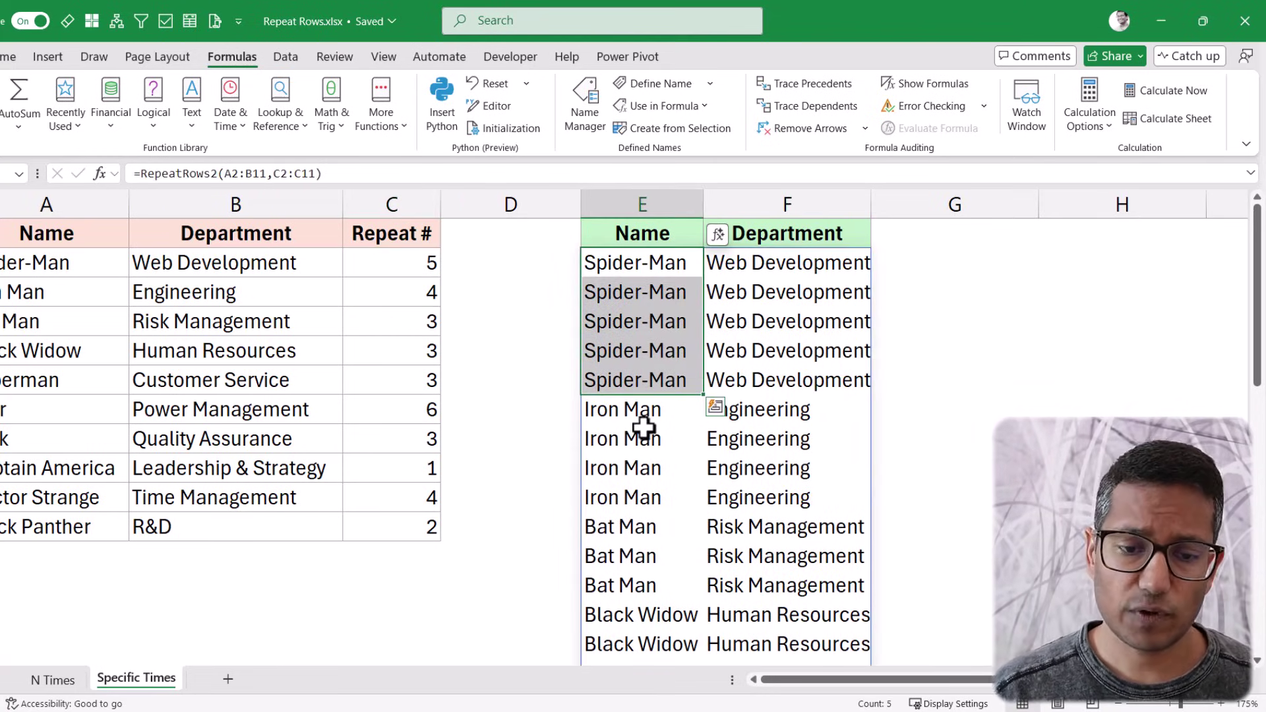
scroll(688, 453, "down", 10)
scroll(688, 452, "up", 10)
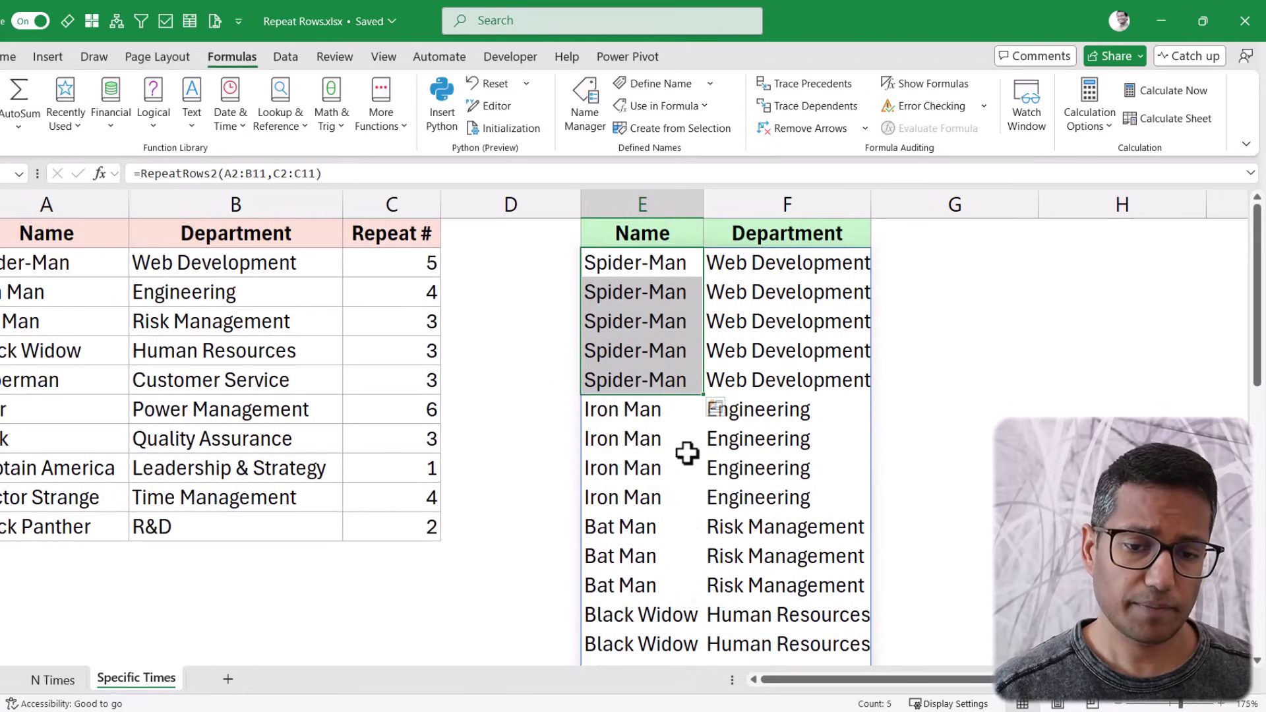
left_click(665, 262)
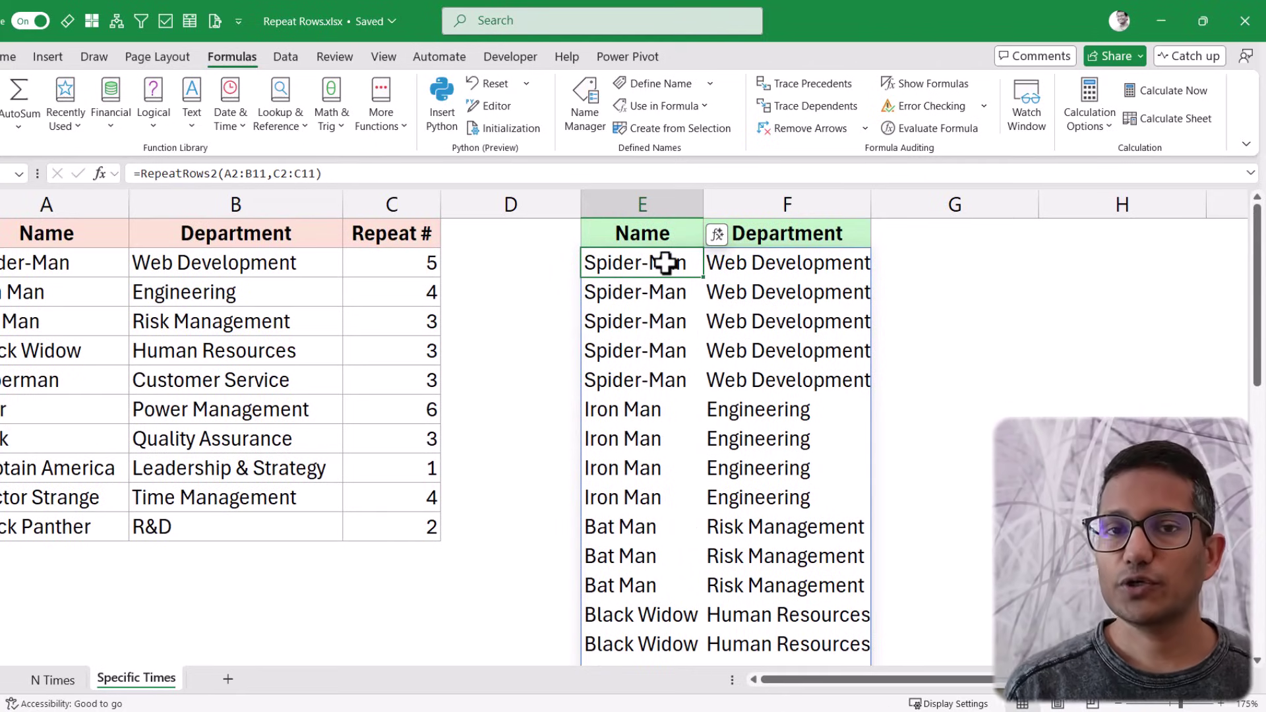